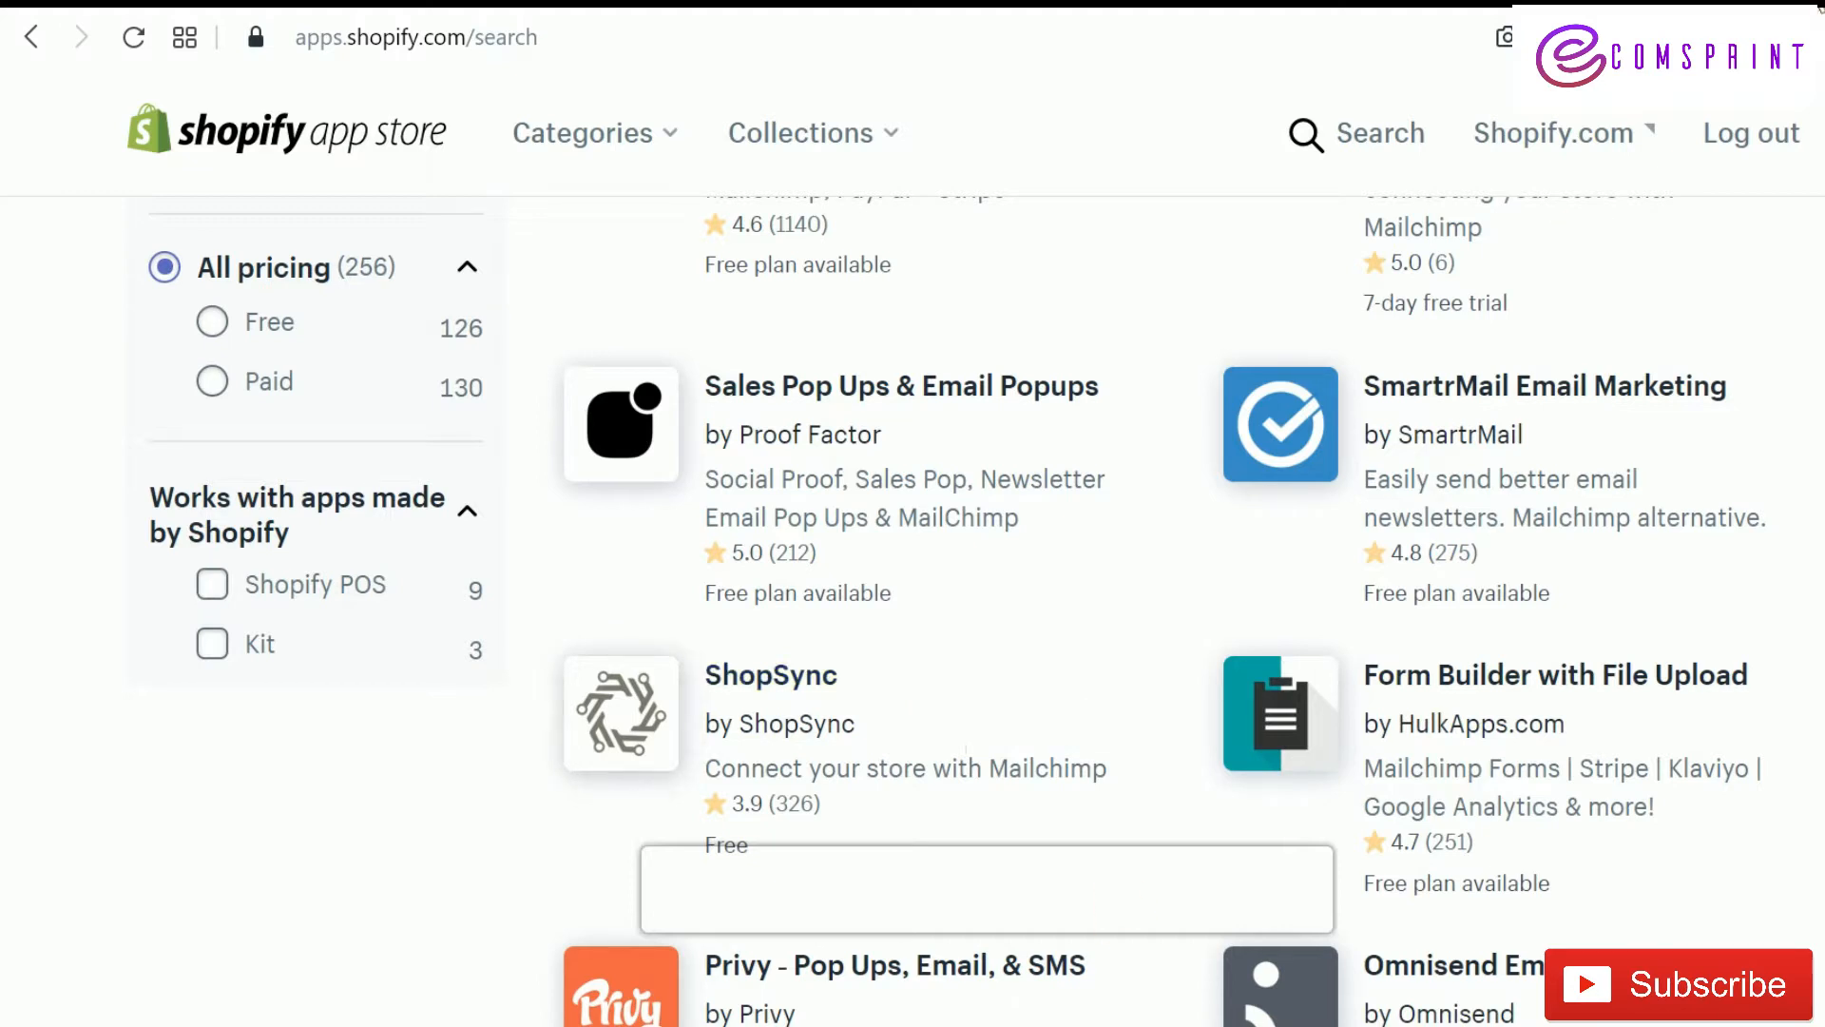
Open a new browser tab
key(ctrl+t)
Search the web for 'mainchimp' and open the mailchimp.com result
text(main)
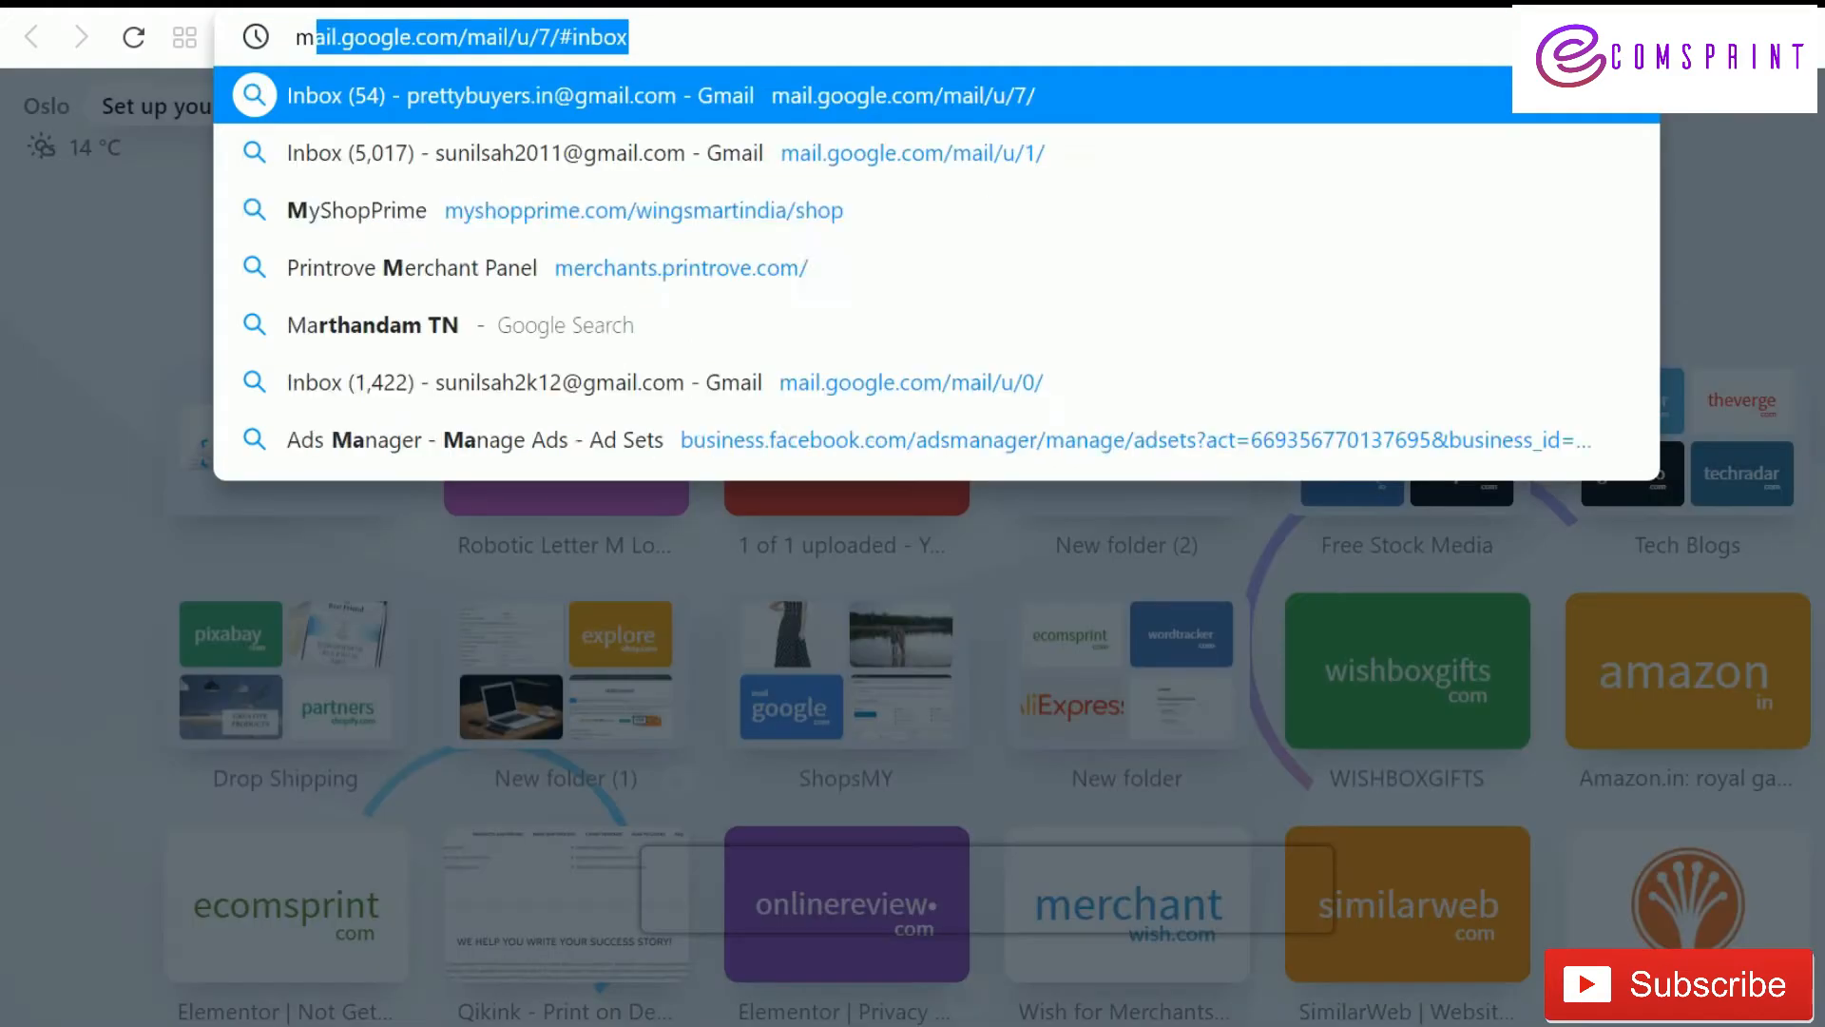
text(chimp)
key(Return)
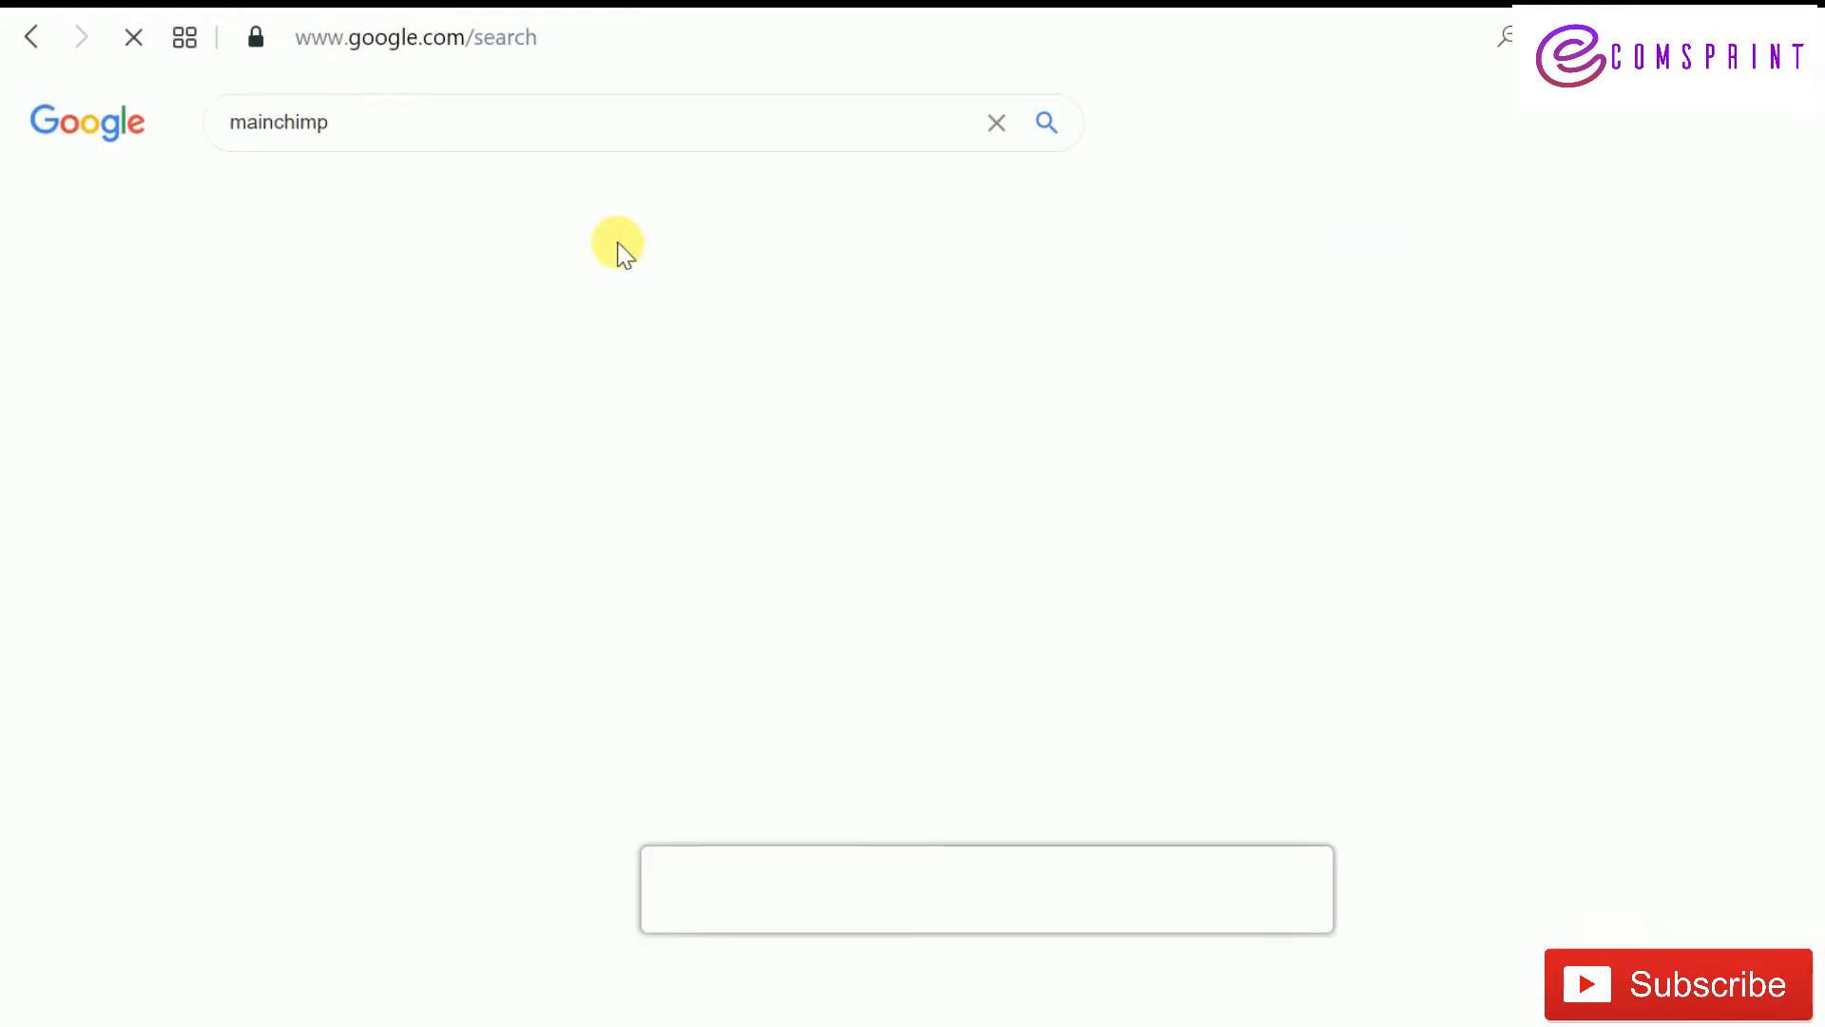
click(404, 896)
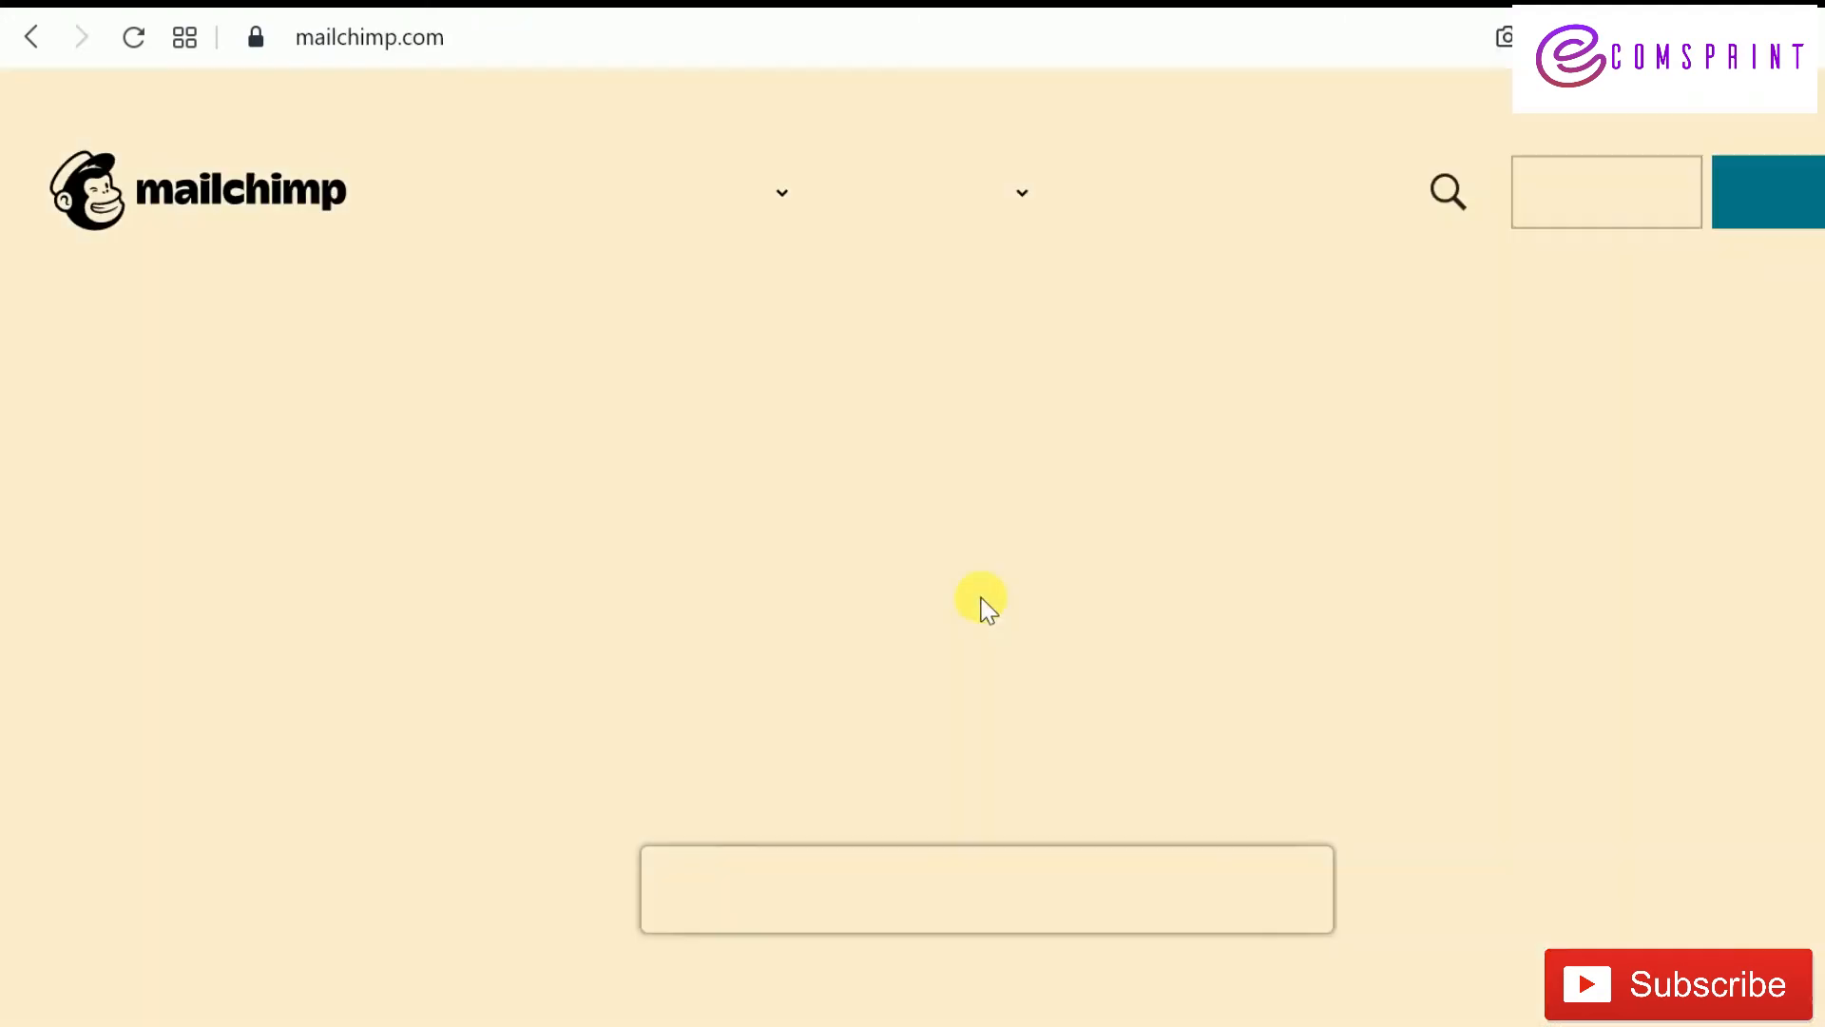
Compare the pricing plans: Premium ₹23,000, Standard ₹1,150, Essentials ₹770 and Free ₹0
scroll(1019, 585, down, 5)
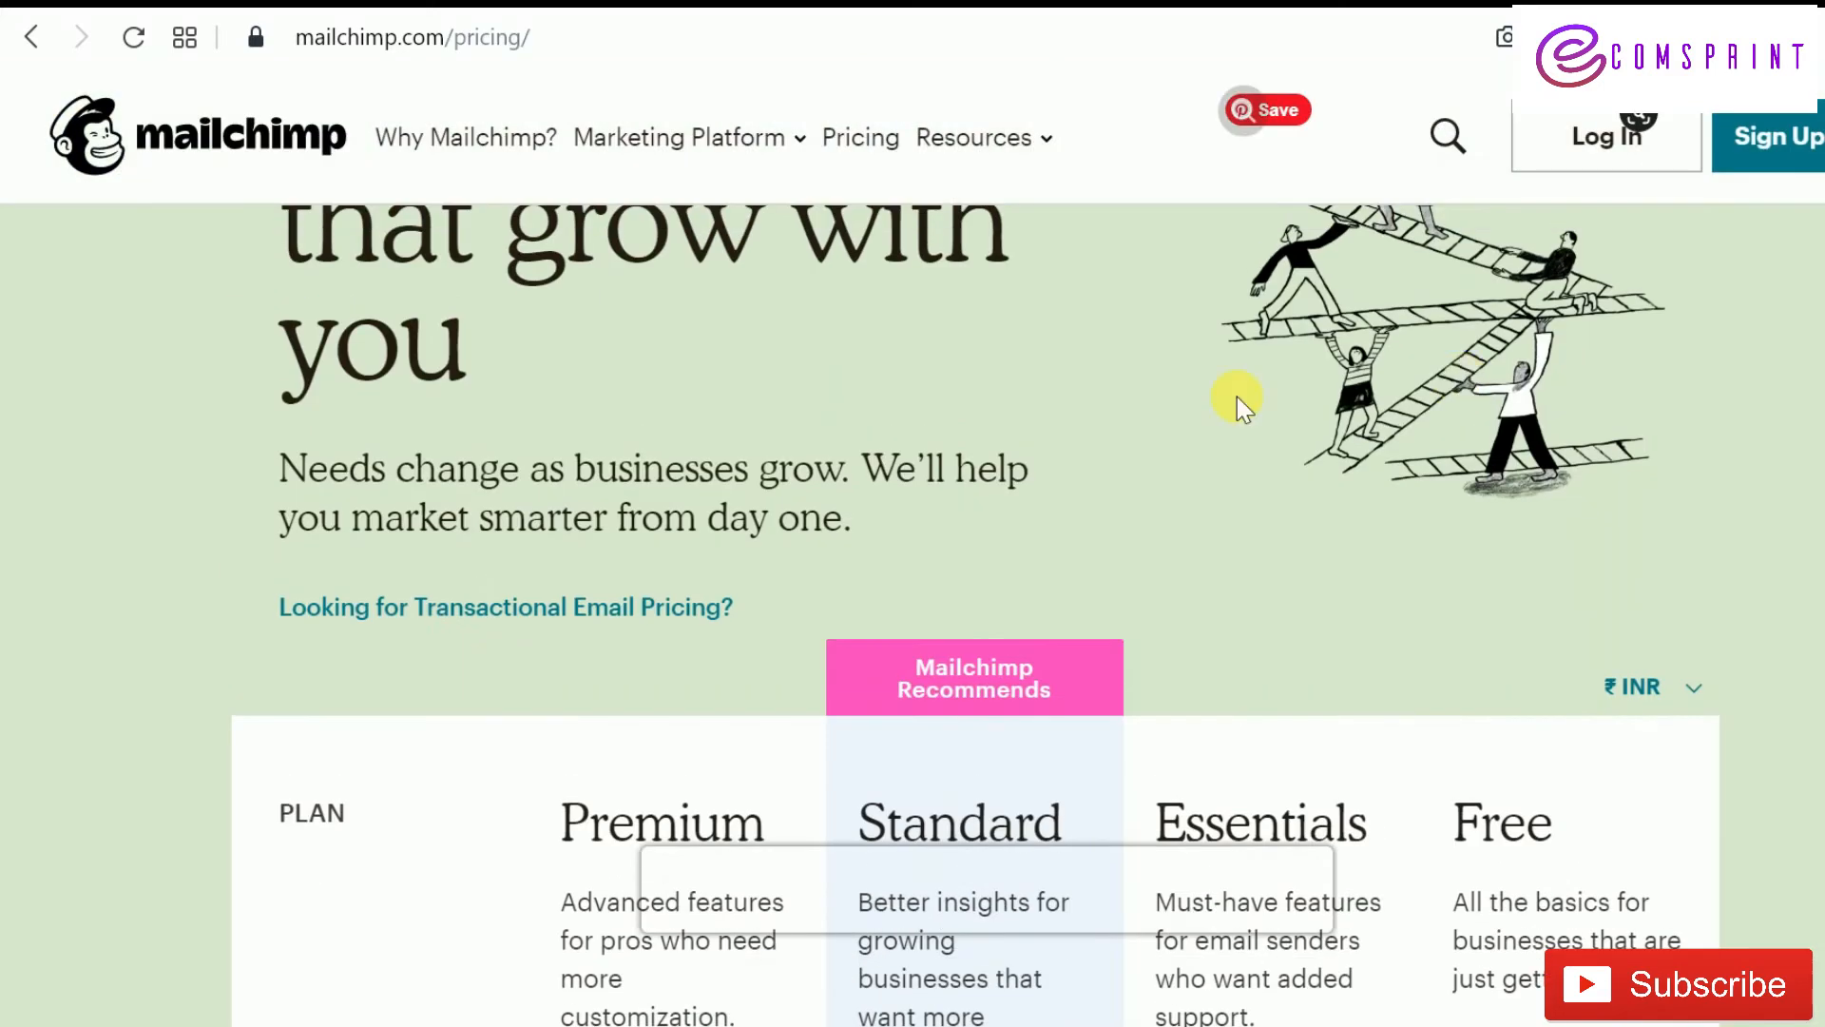
scroll(1236, 397, up, 5)
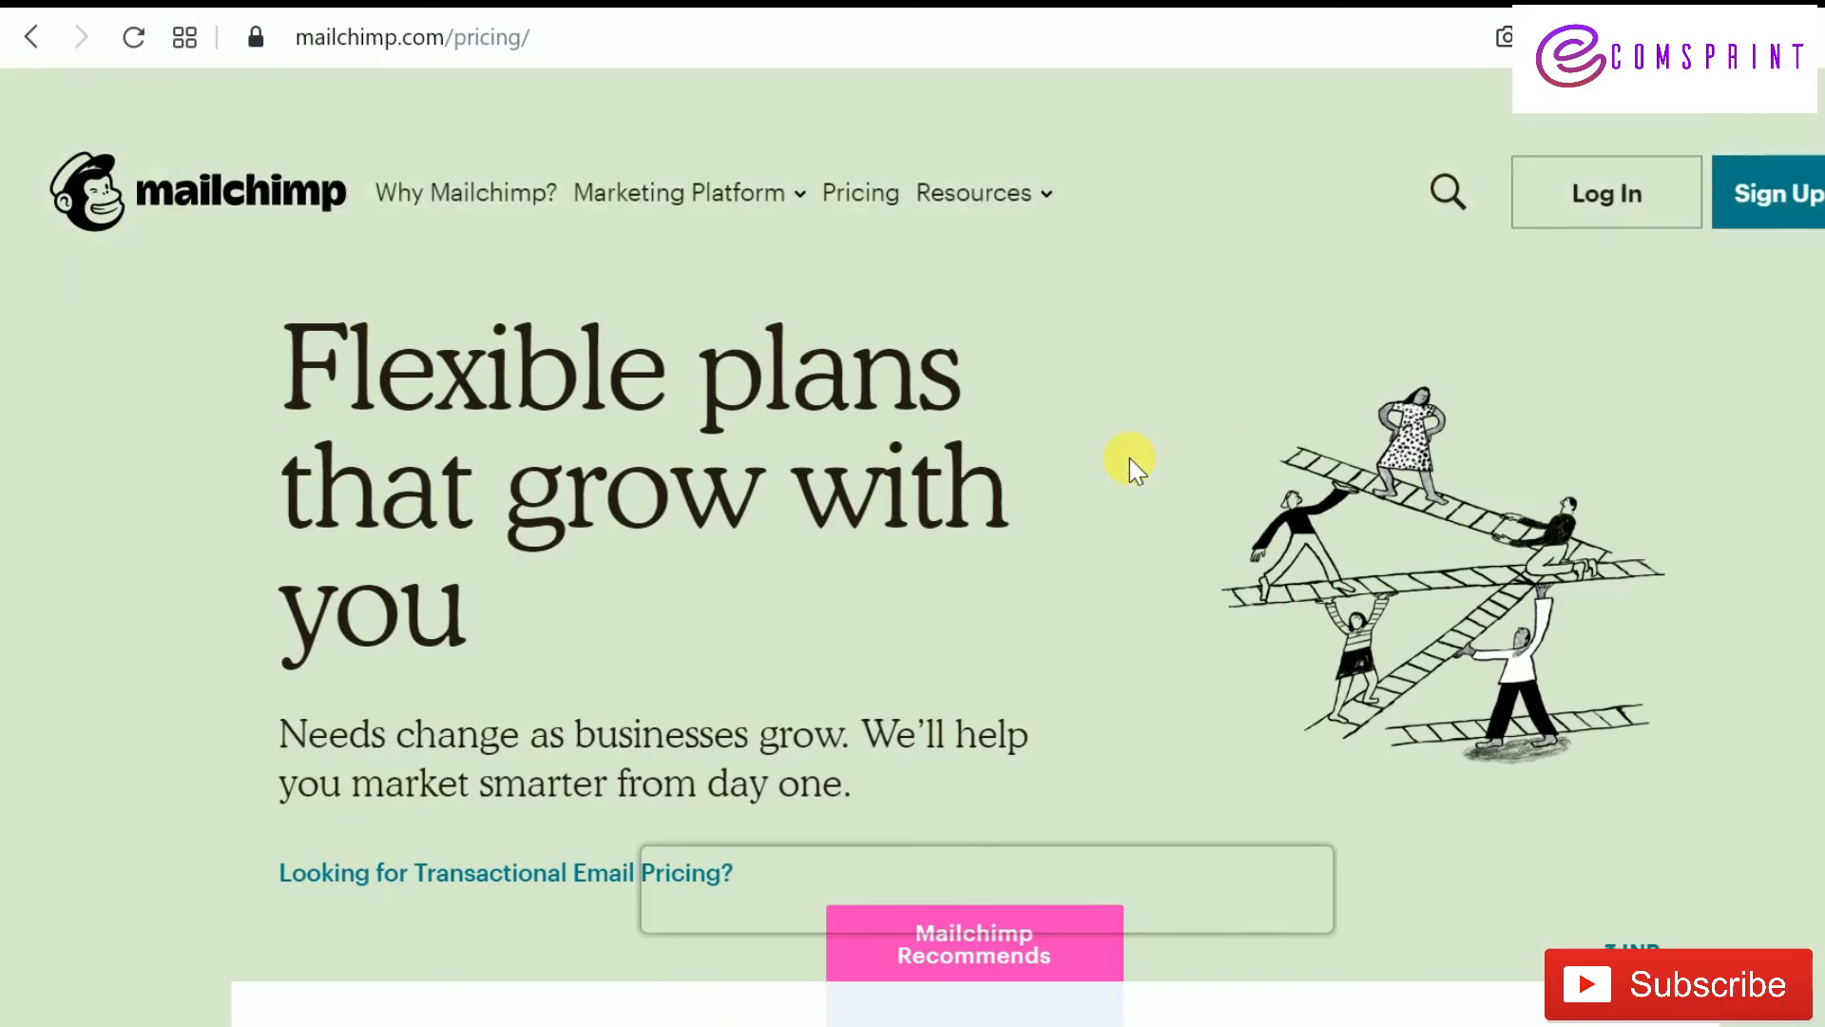
scroll(1130, 458, down, 5)
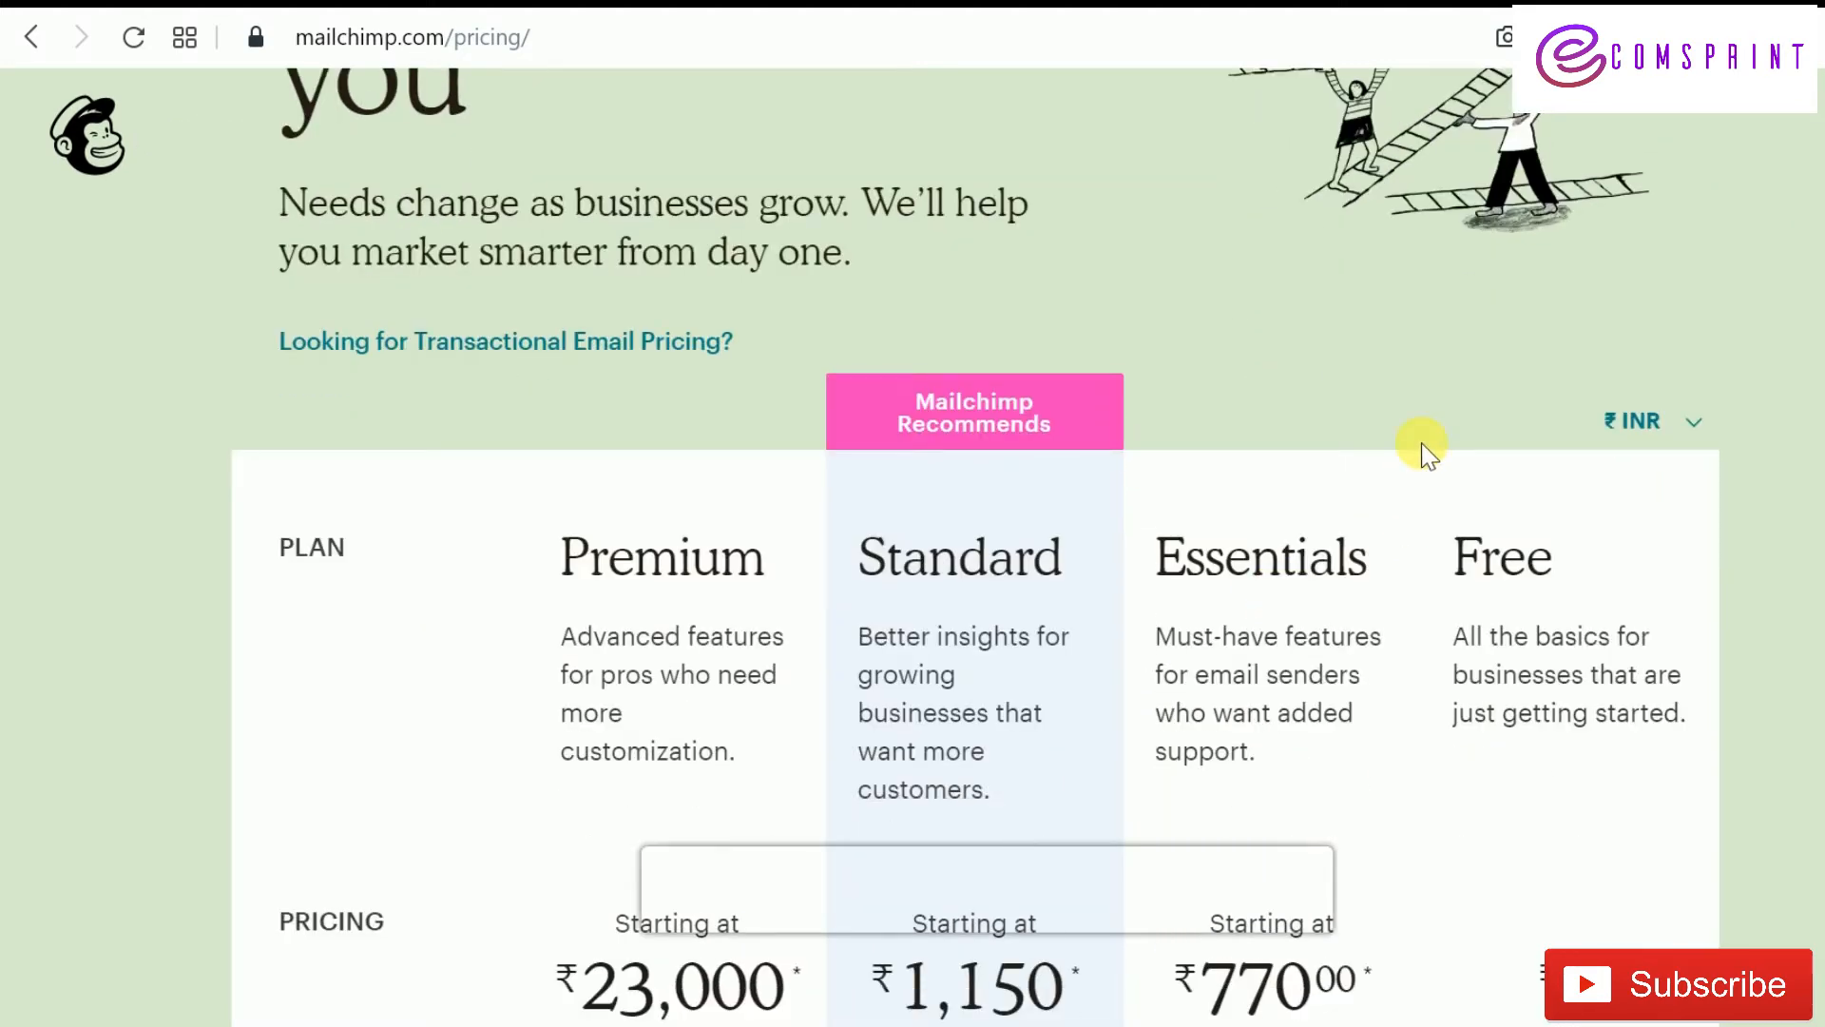
scroll(1744, 504, down, 3)
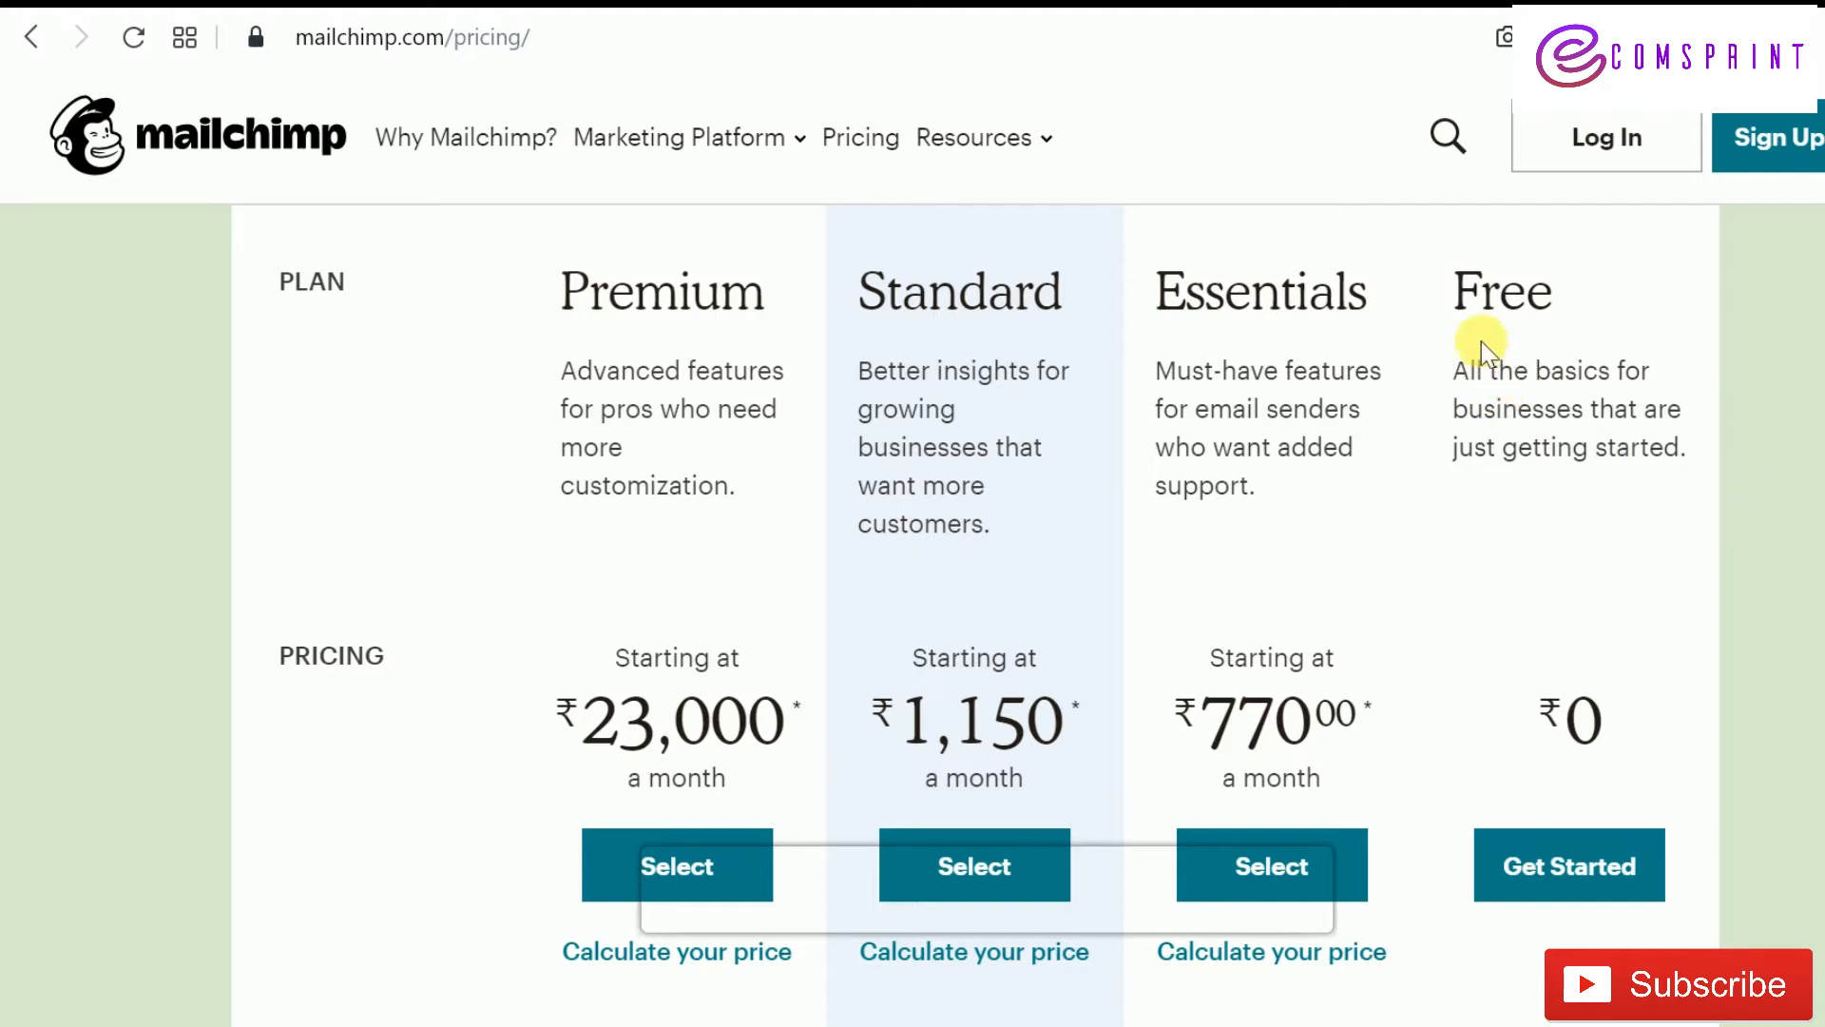
scroll(802, 328, up, 3)
scroll(806, 334, down, 3)
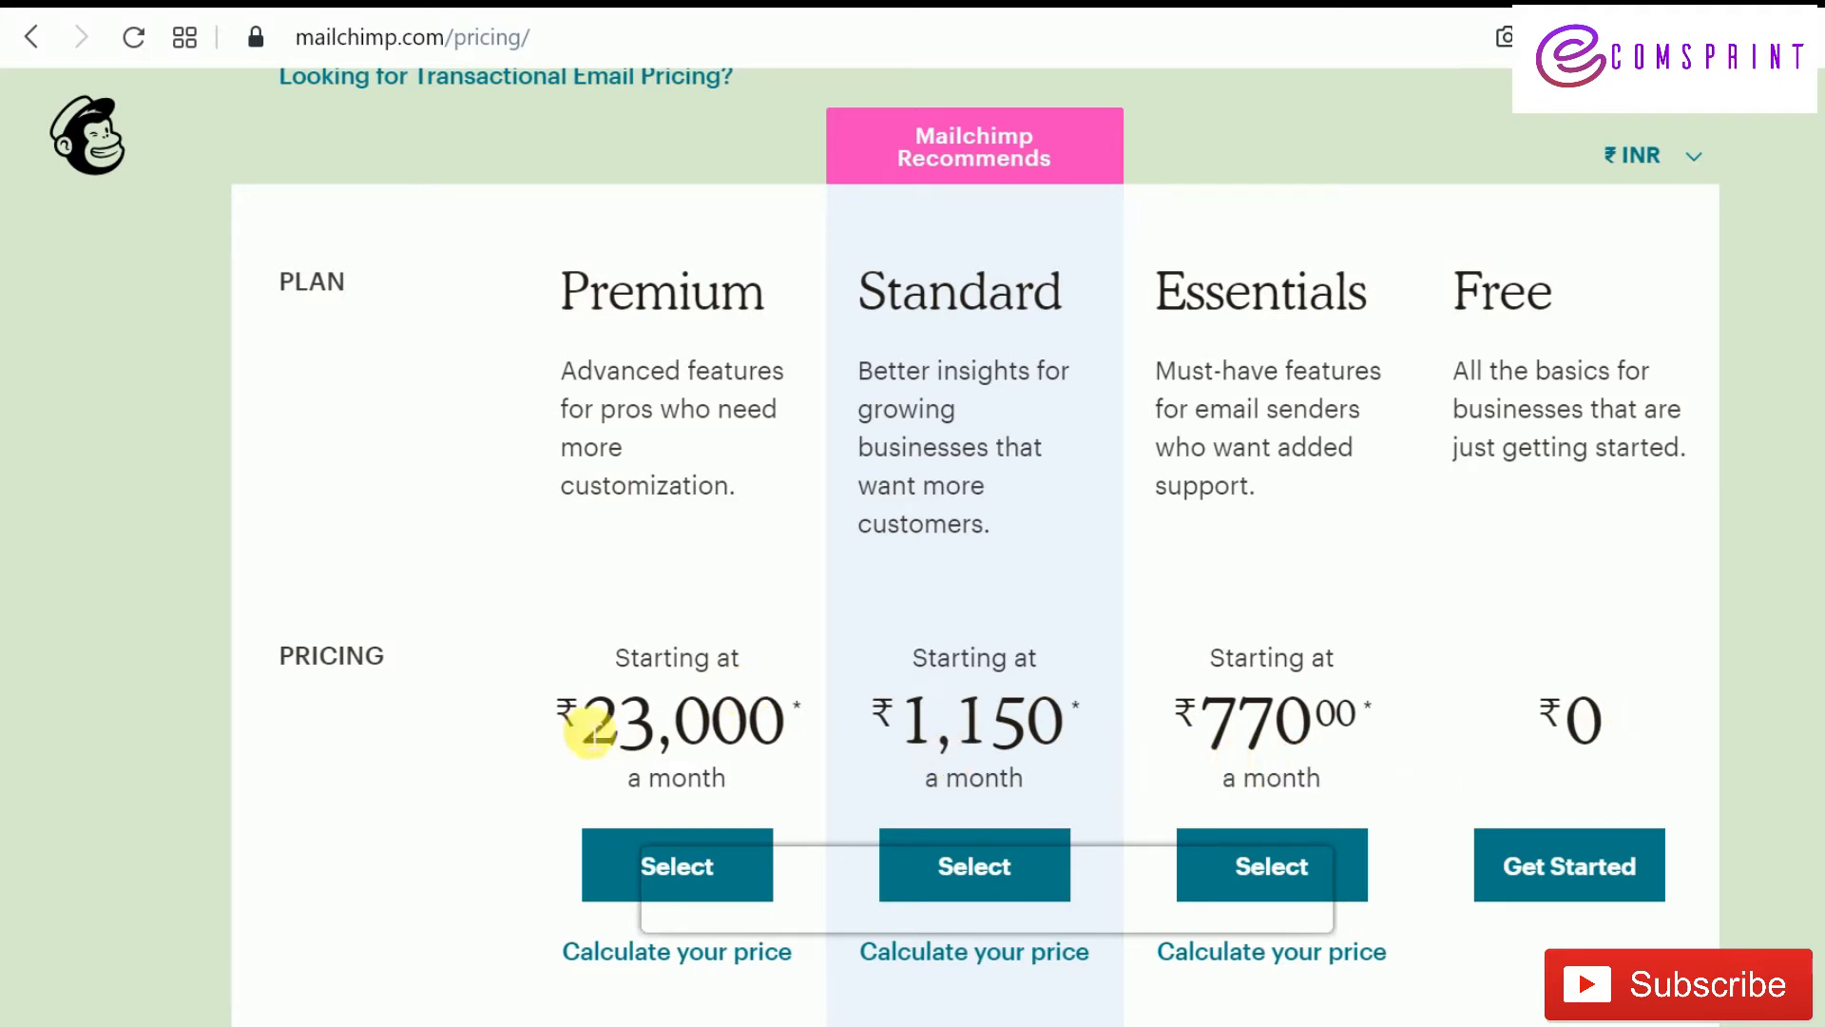
scroll(1745, 711, down, 2)
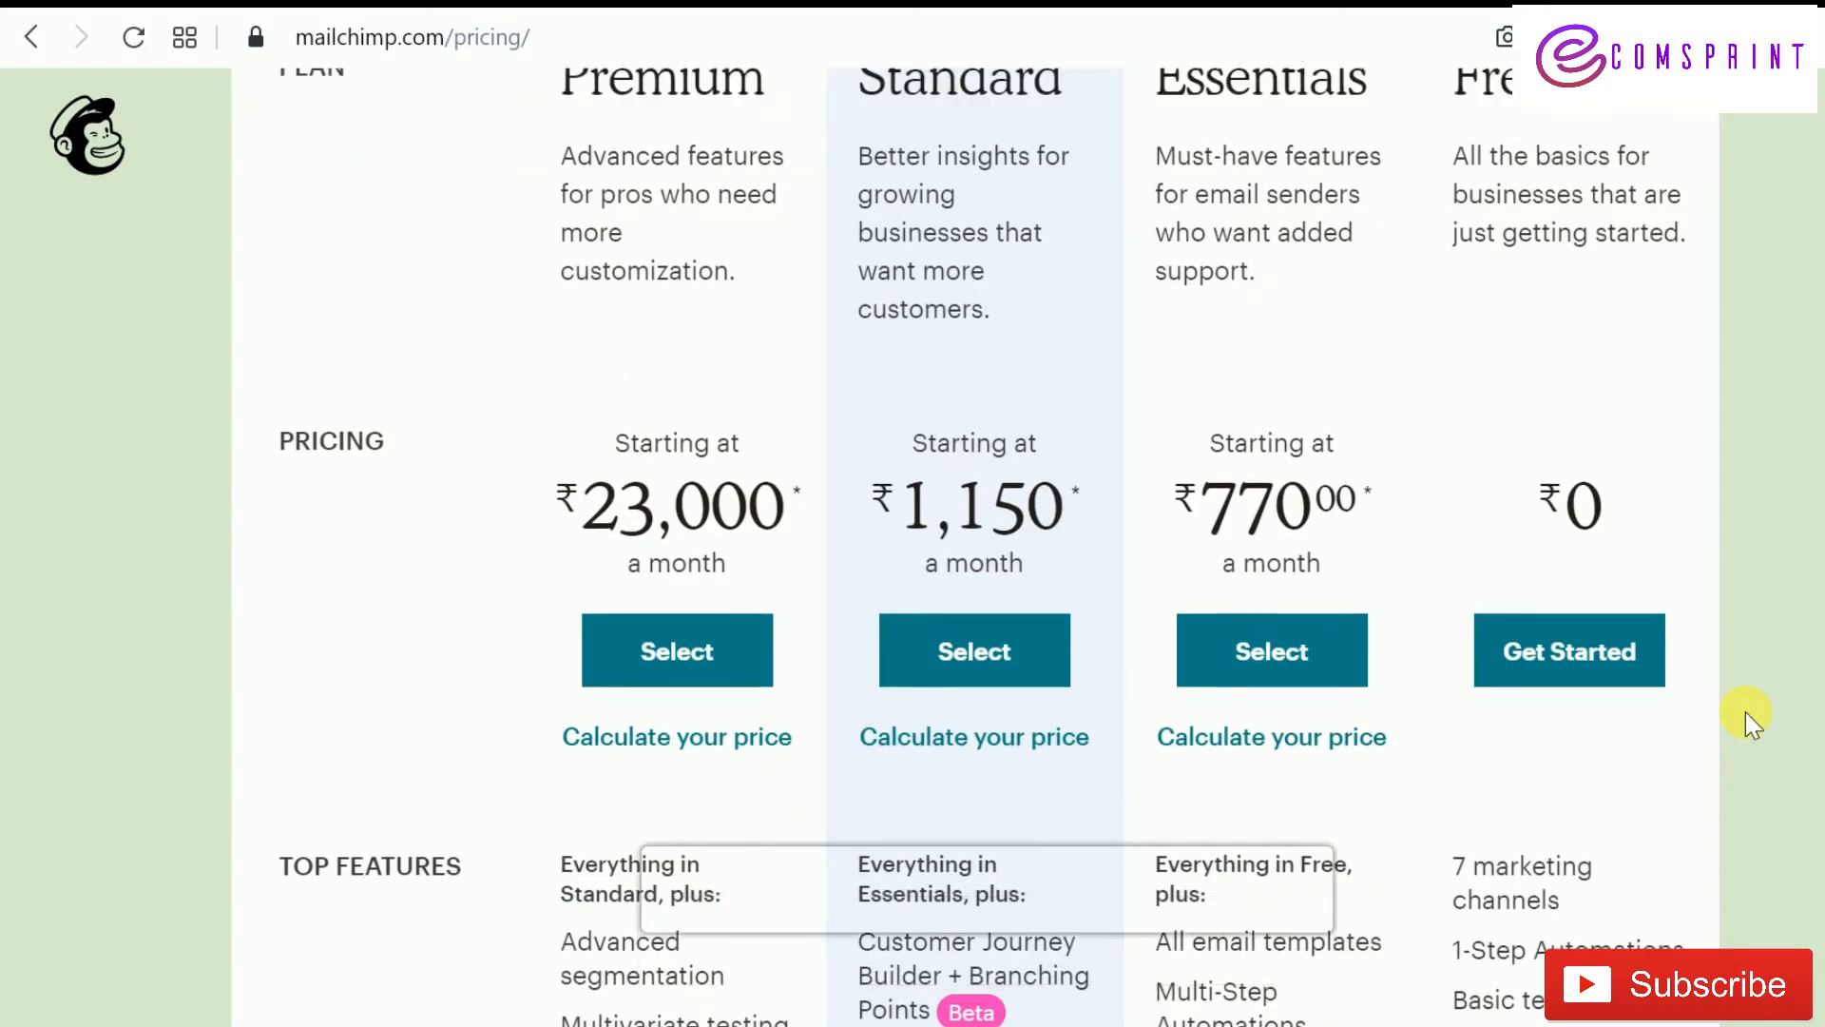
scroll(1739, 396, up, 2)
scroll(1688, 475, down, 5)
scroll(1682, 473, down, 6)
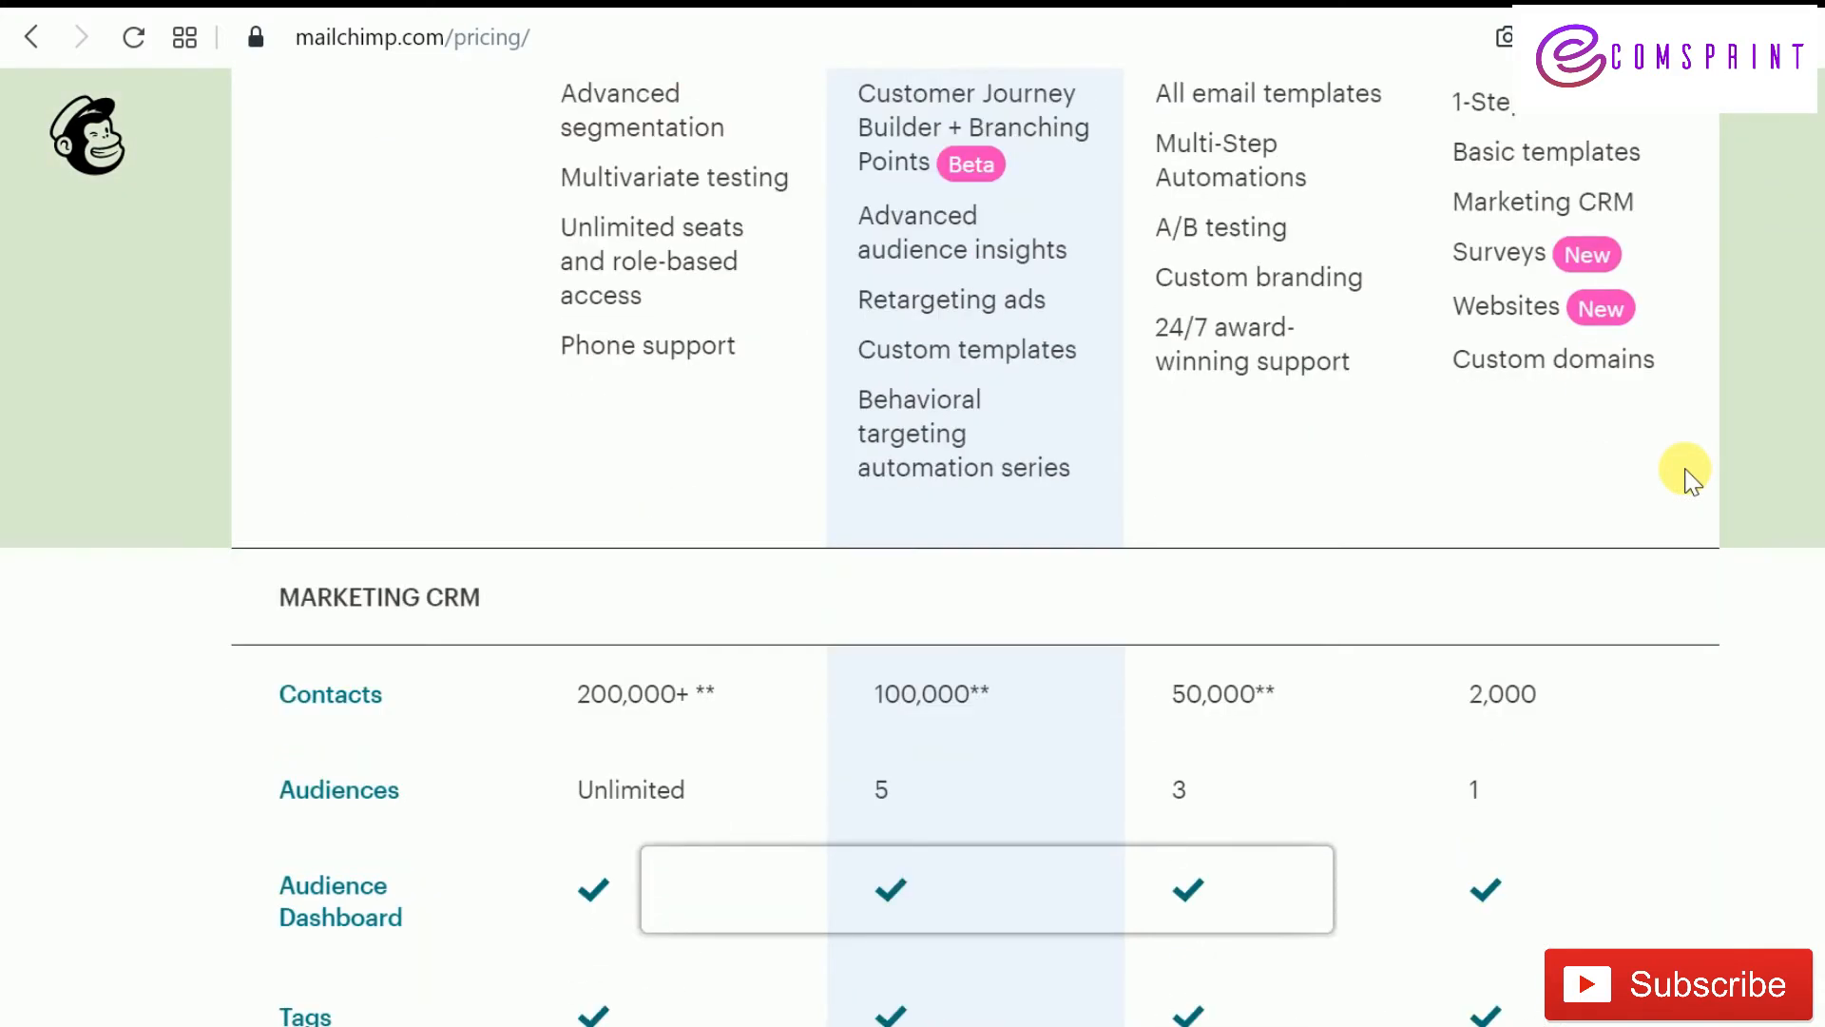
scroll(1616, 480, up, 7)
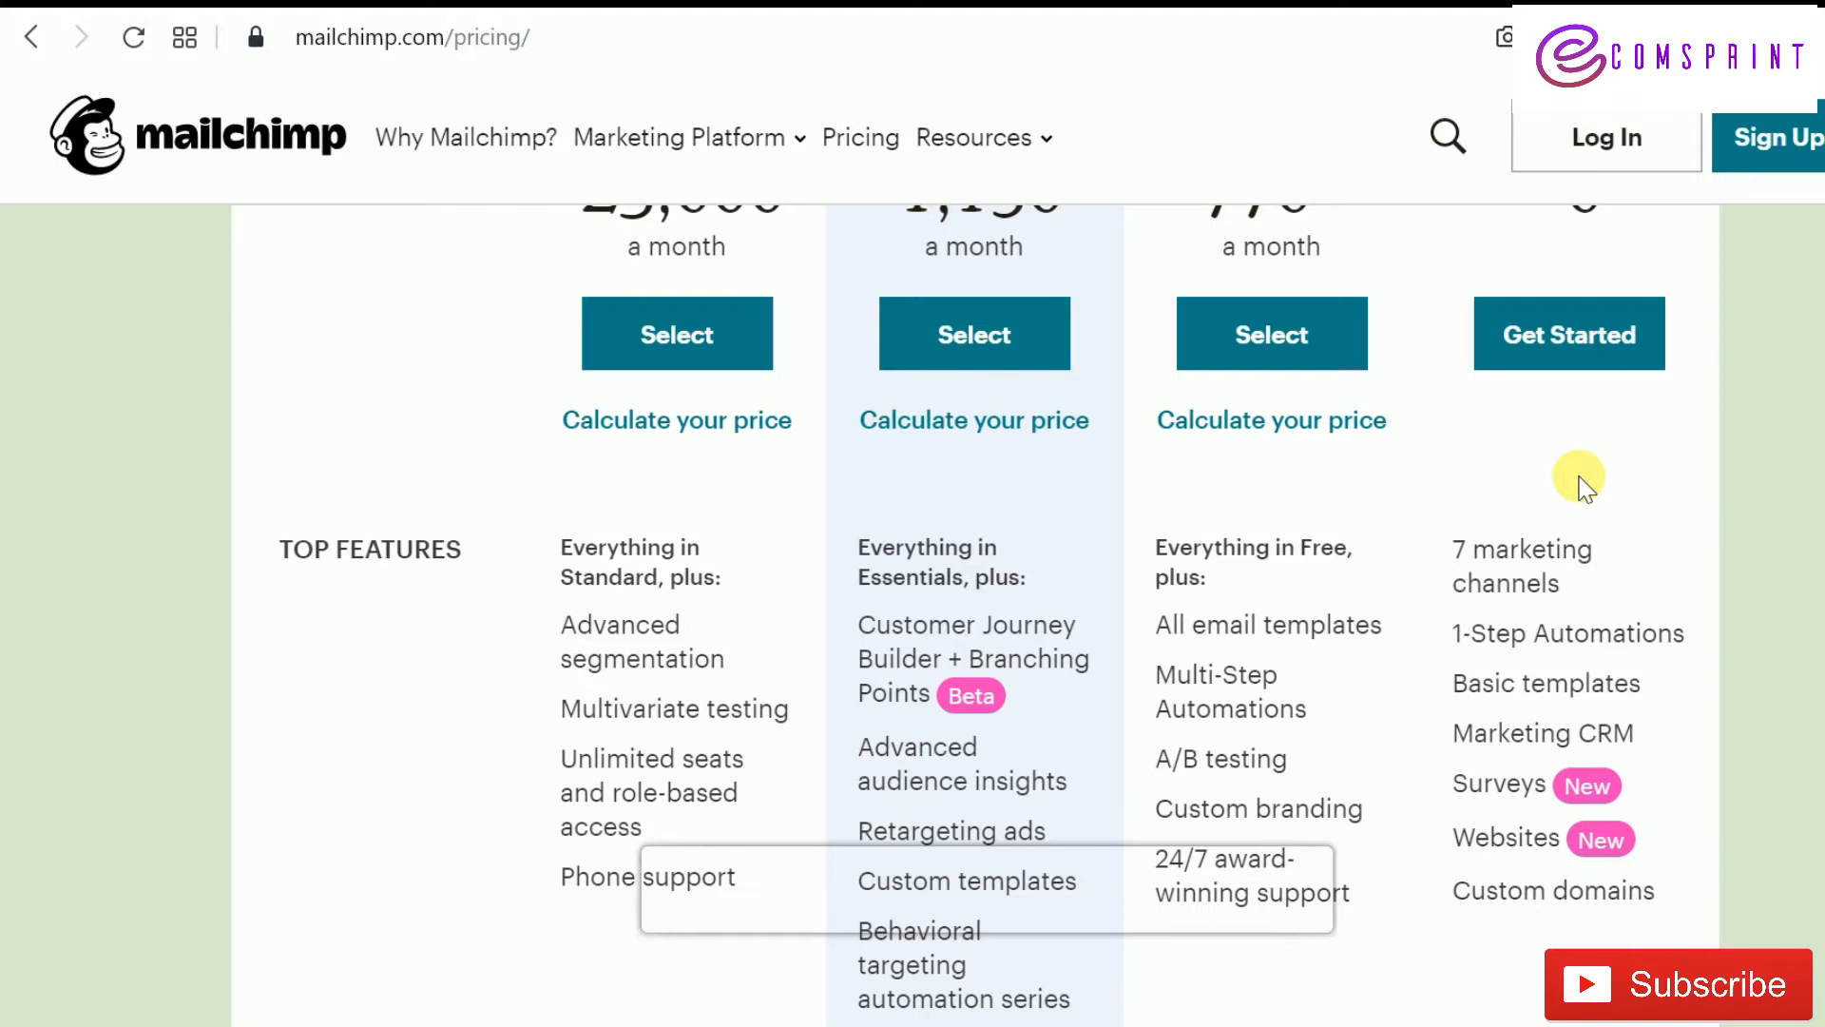
scroll(1617, 517, up, 3)
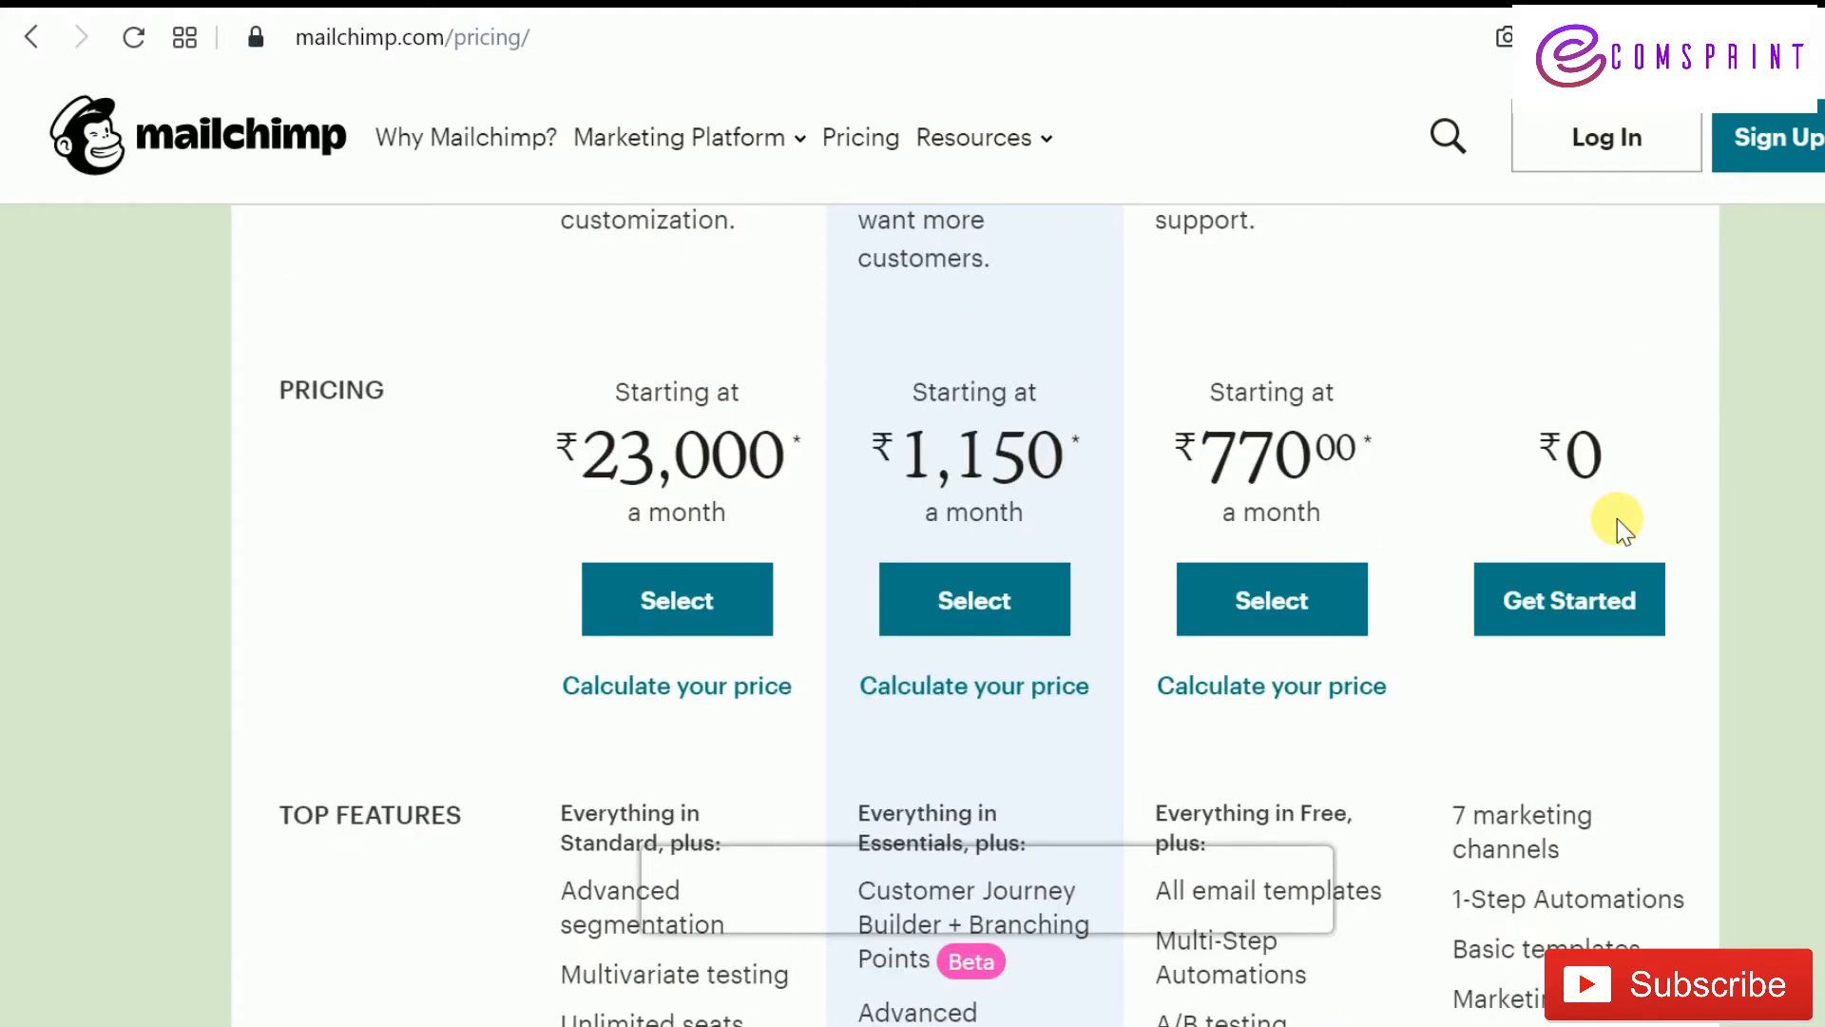
scroll(1617, 517, up, 3)
scroll(1616, 517, down, 6)
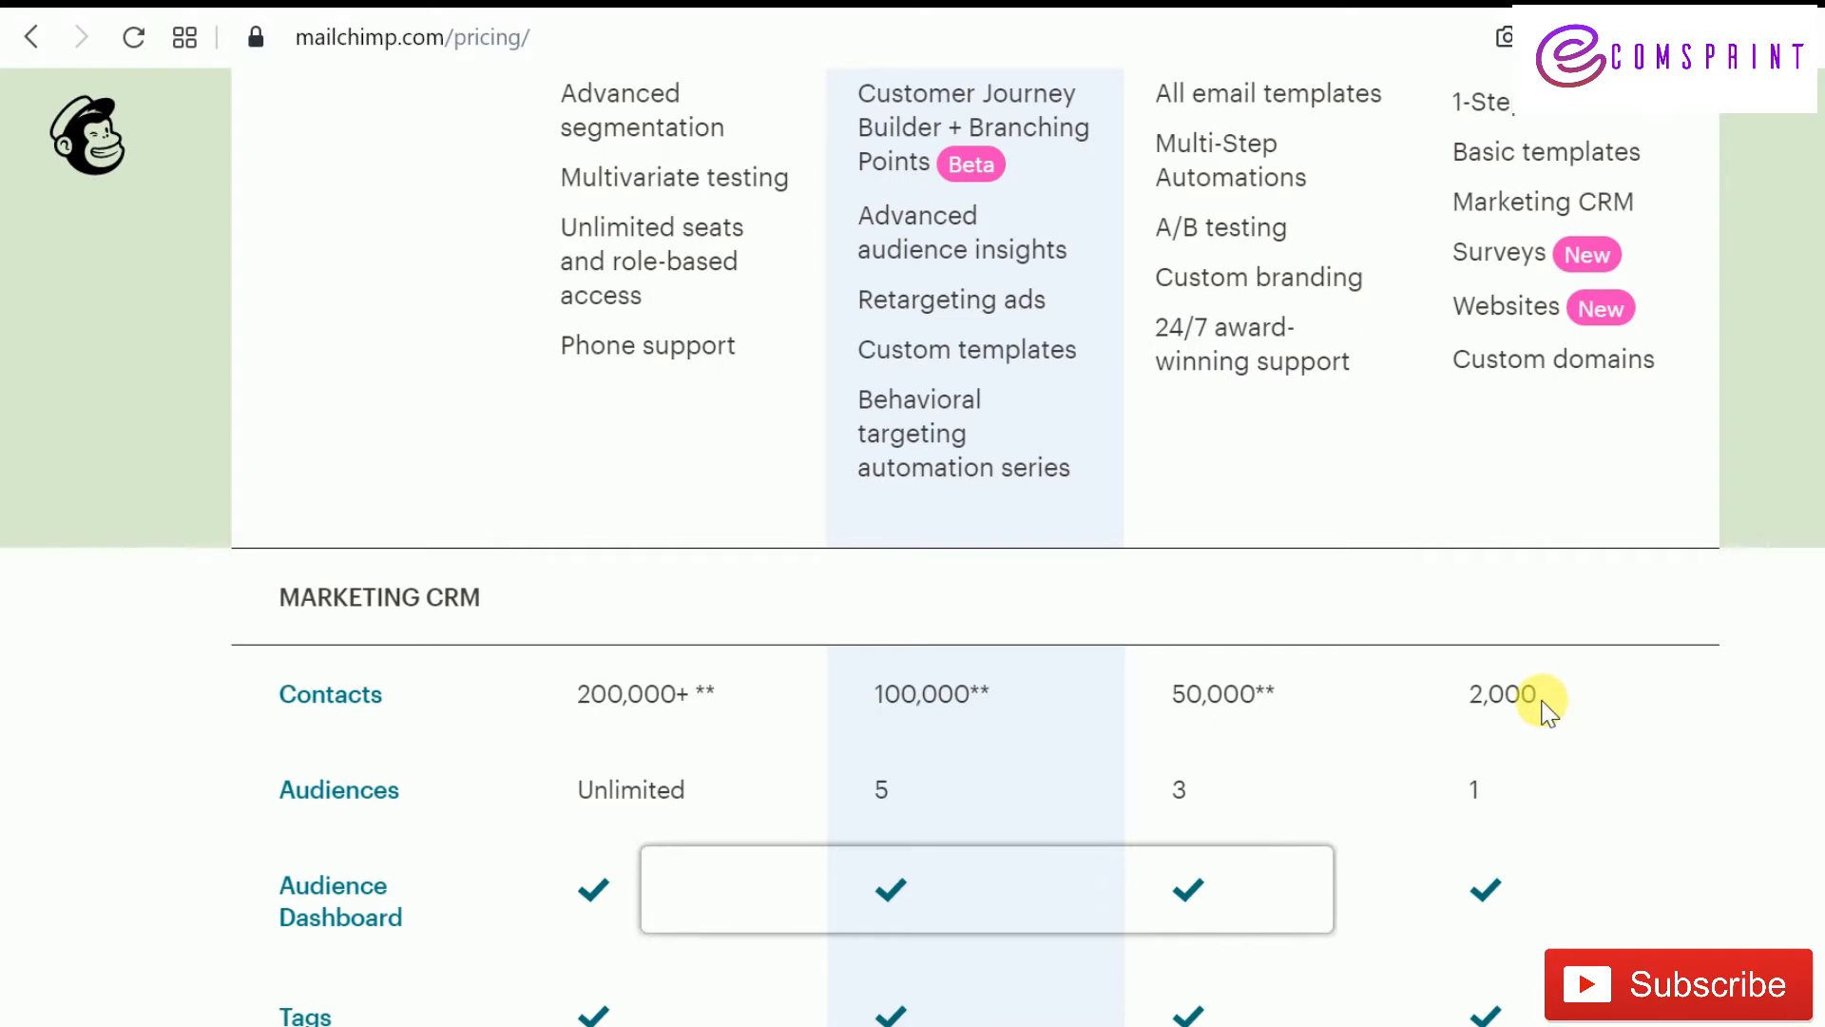
scroll(1275, 684, up, 5)
scroll(1266, 506, up, 5)
scroll(1274, 518, down, 7)
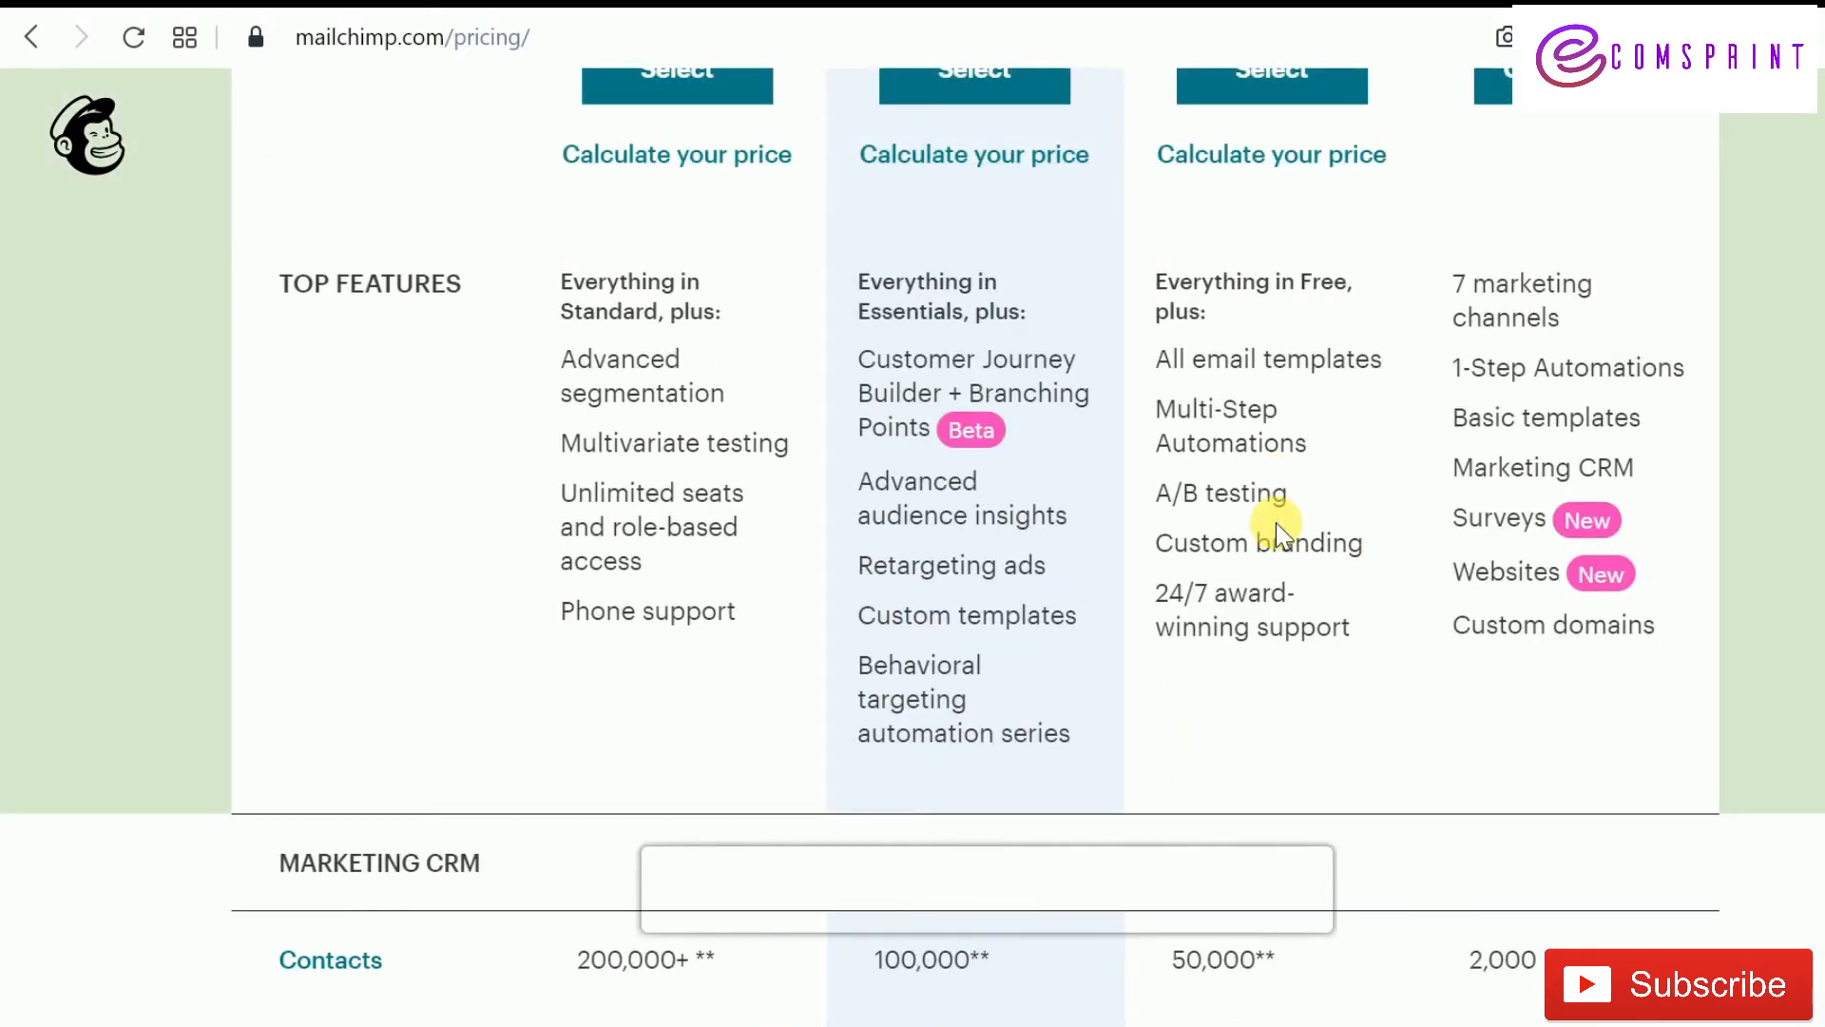
scroll(1275, 531, down, 5)
scroll(1649, 475, up, 3)
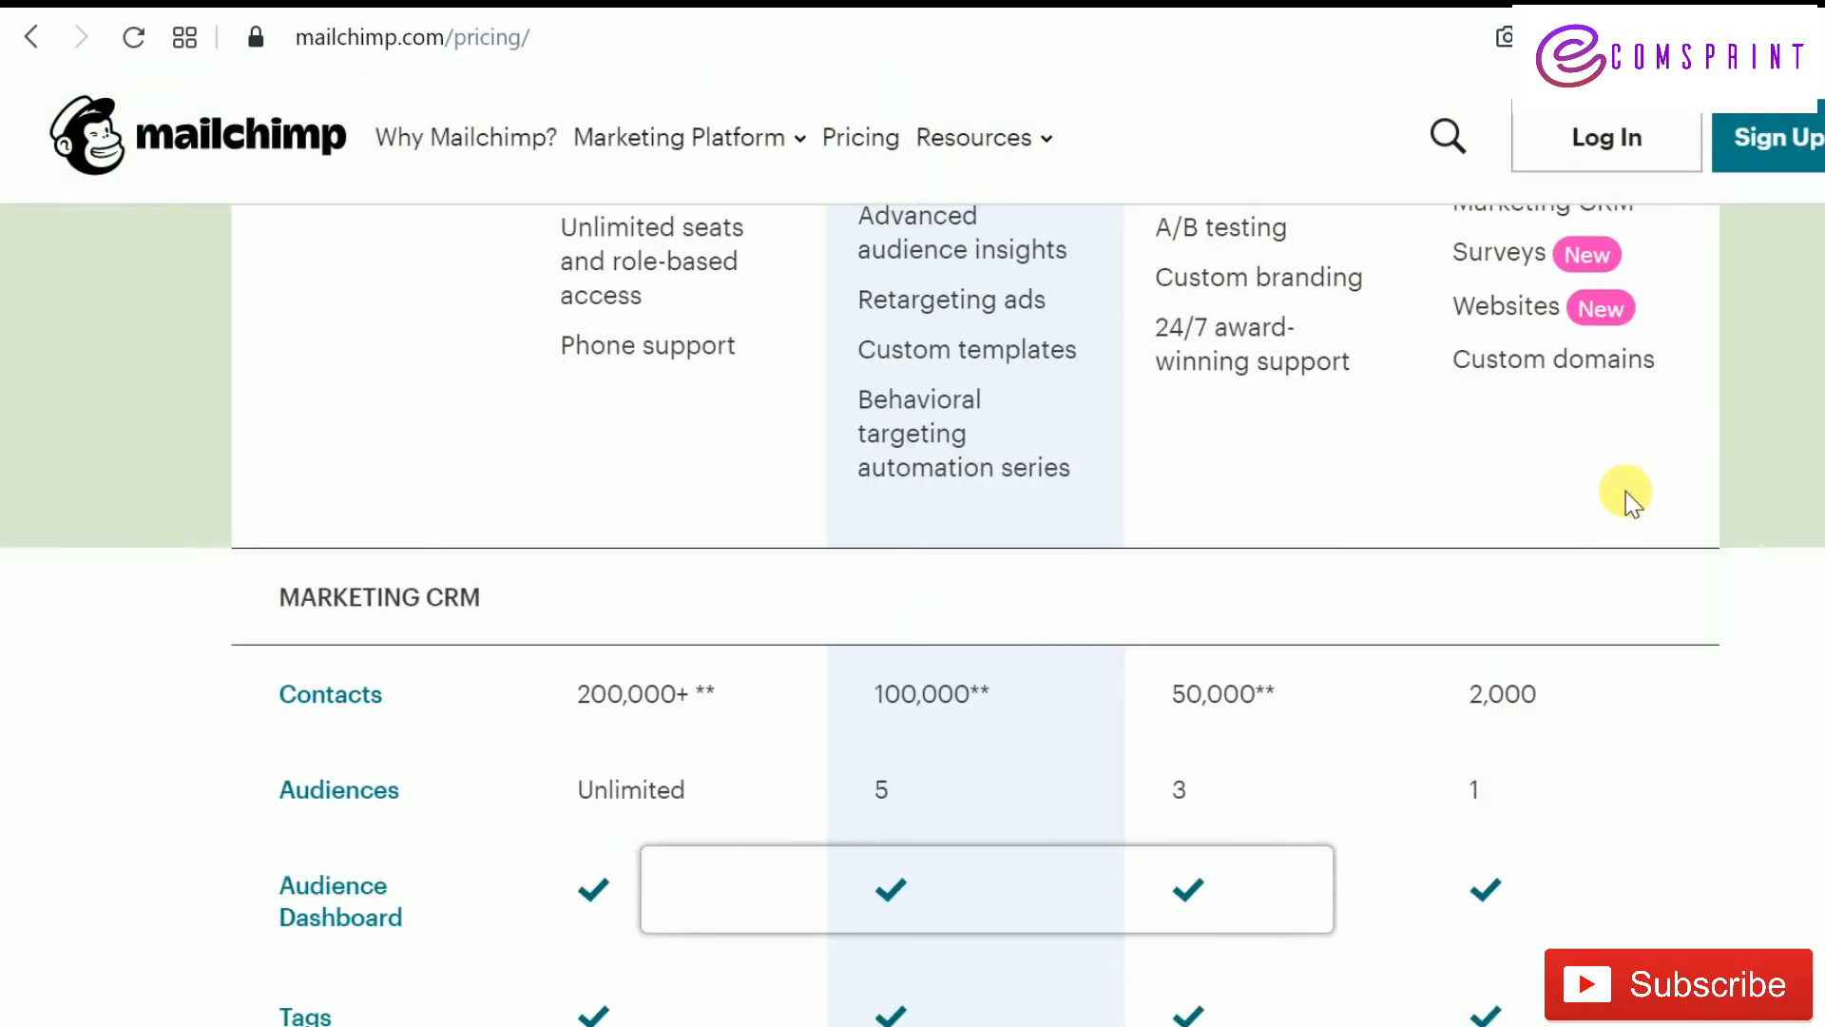
scroll(1631, 501, down, 5)
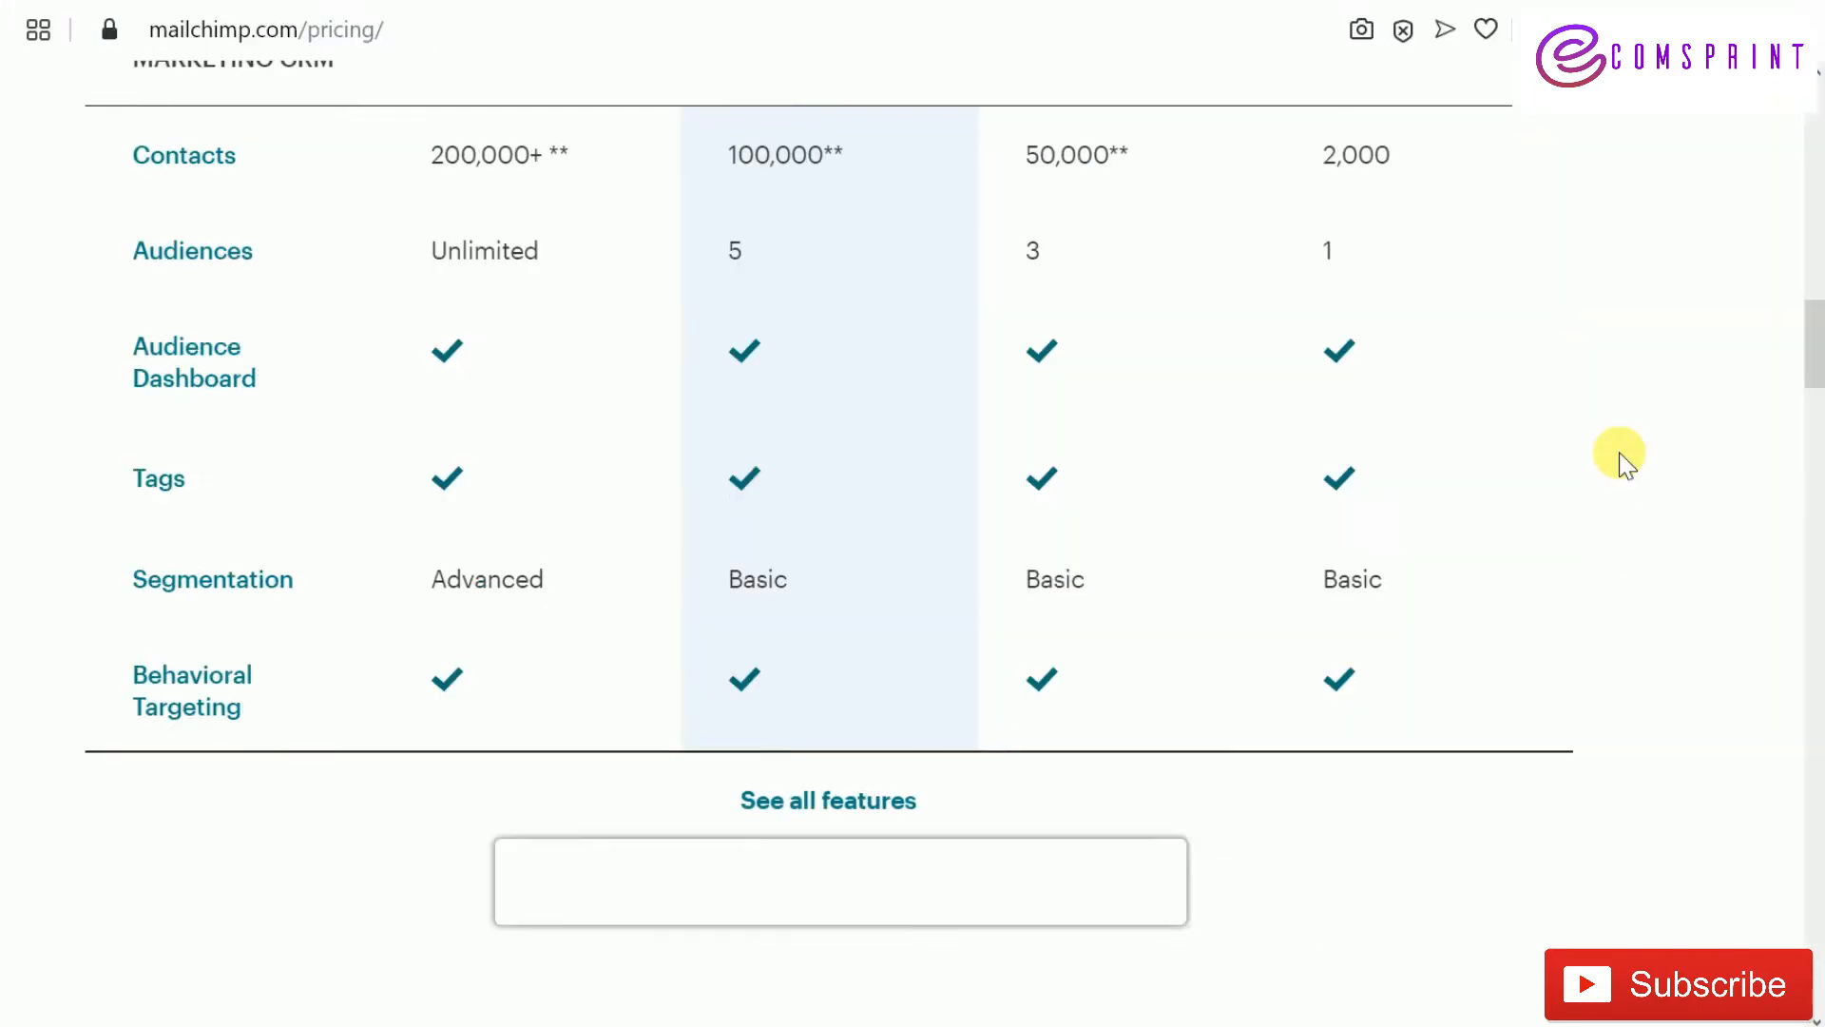
scroll(1621, 466, up, 5)
scroll(1623, 461, up, 5)
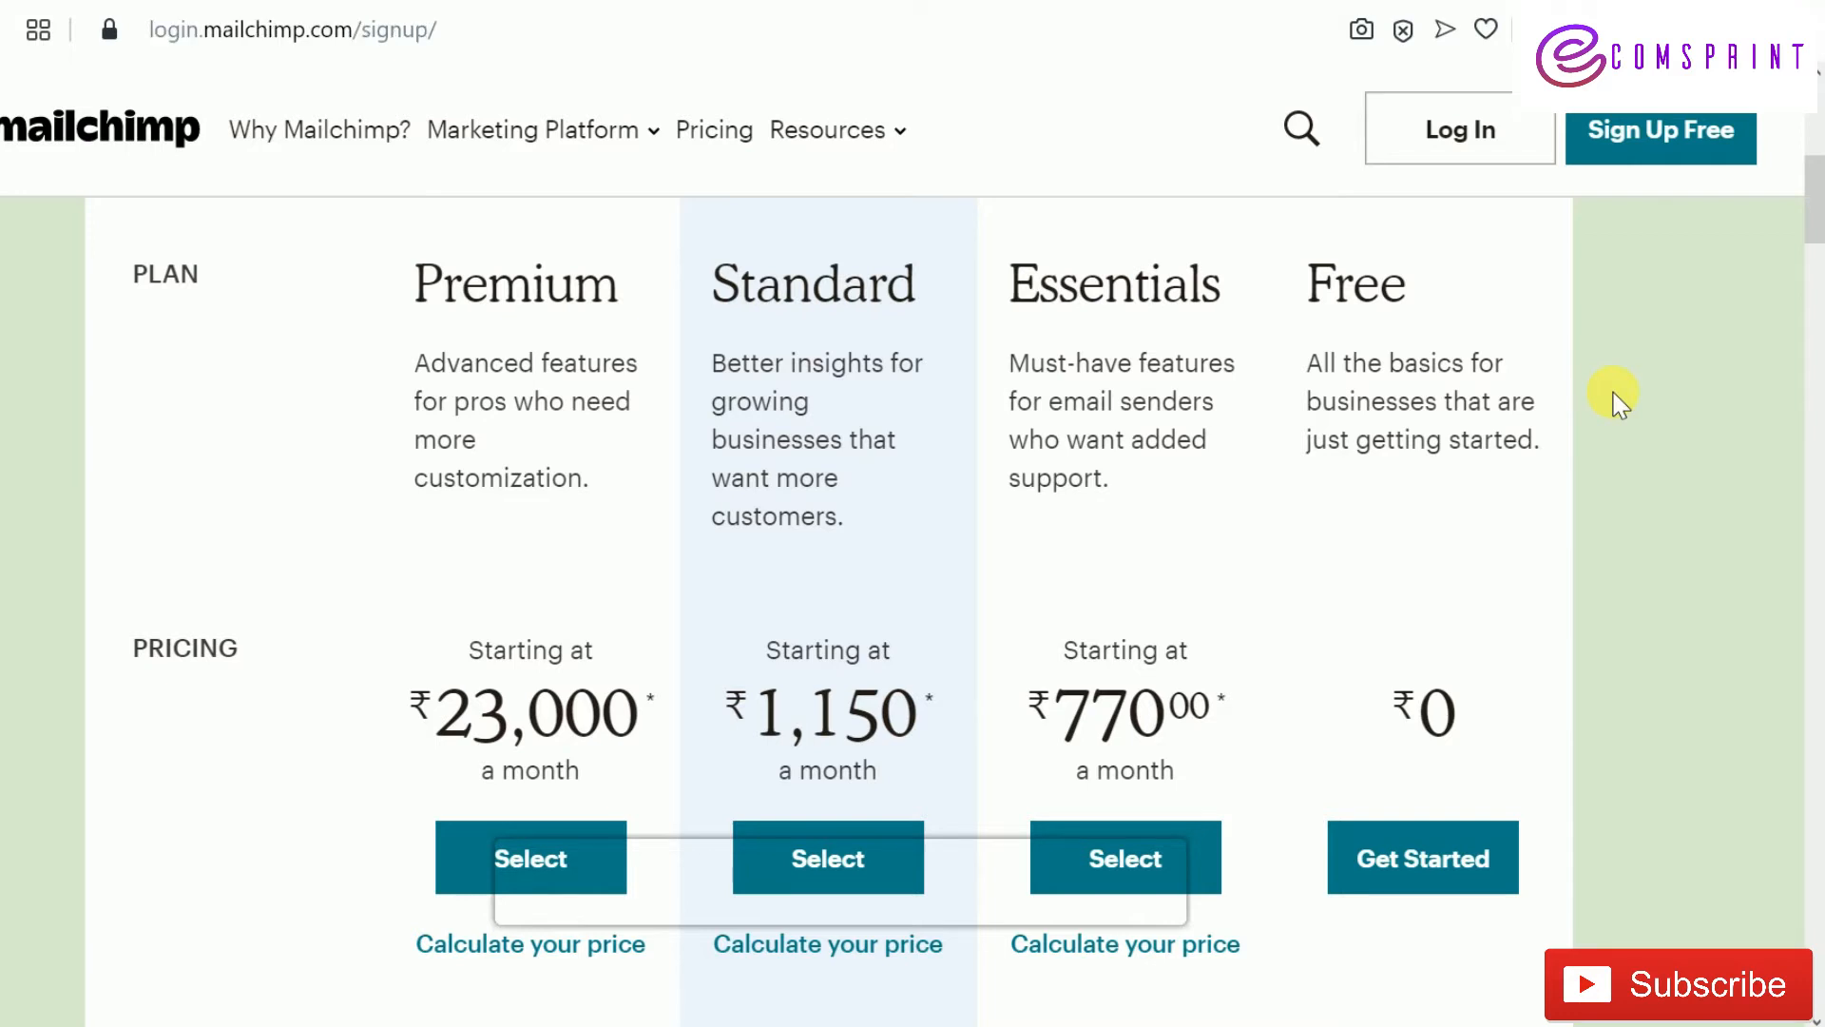
Scroll through the Mailchimp page toward the free signup
scroll(1310, 521, down, 5)
scroll(1452, 500, down, 3)
scroll(1175, 507, up, 7)
scroll(449, 587, down, 3)
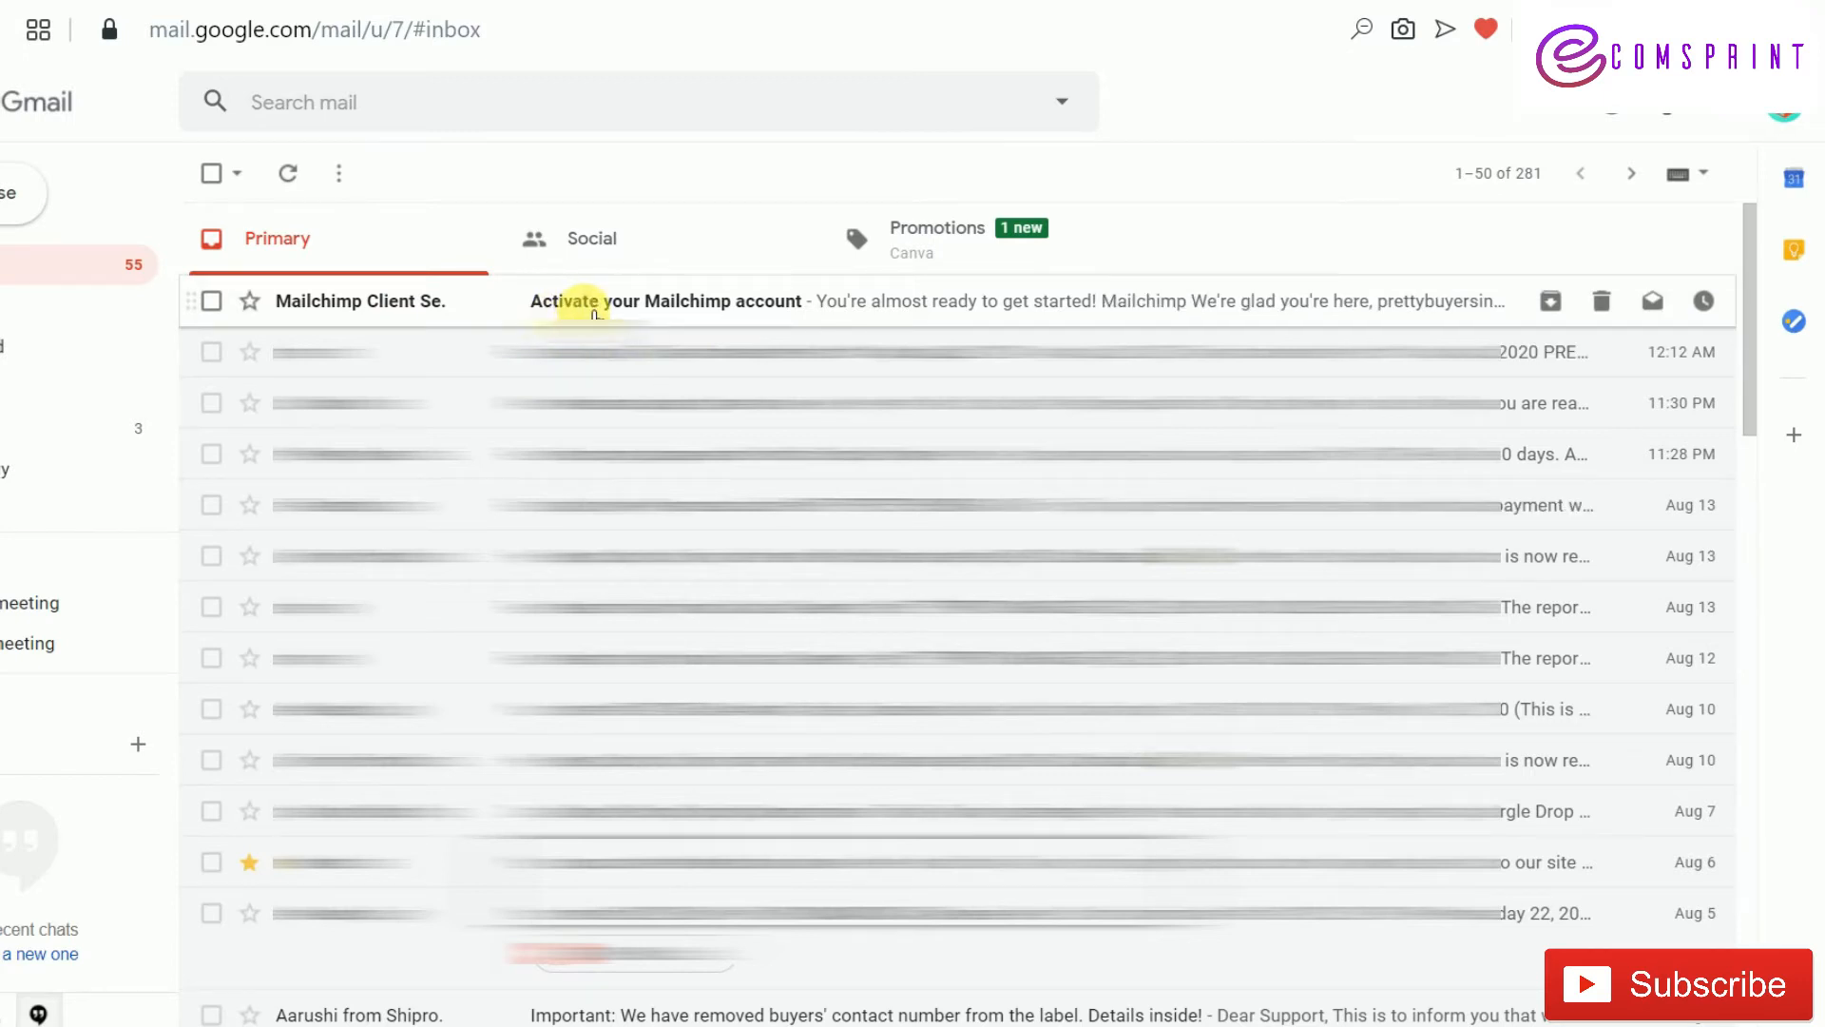
Open the 'Activate your Mailchimp account' email and follow its Activate Account link
click(594, 302)
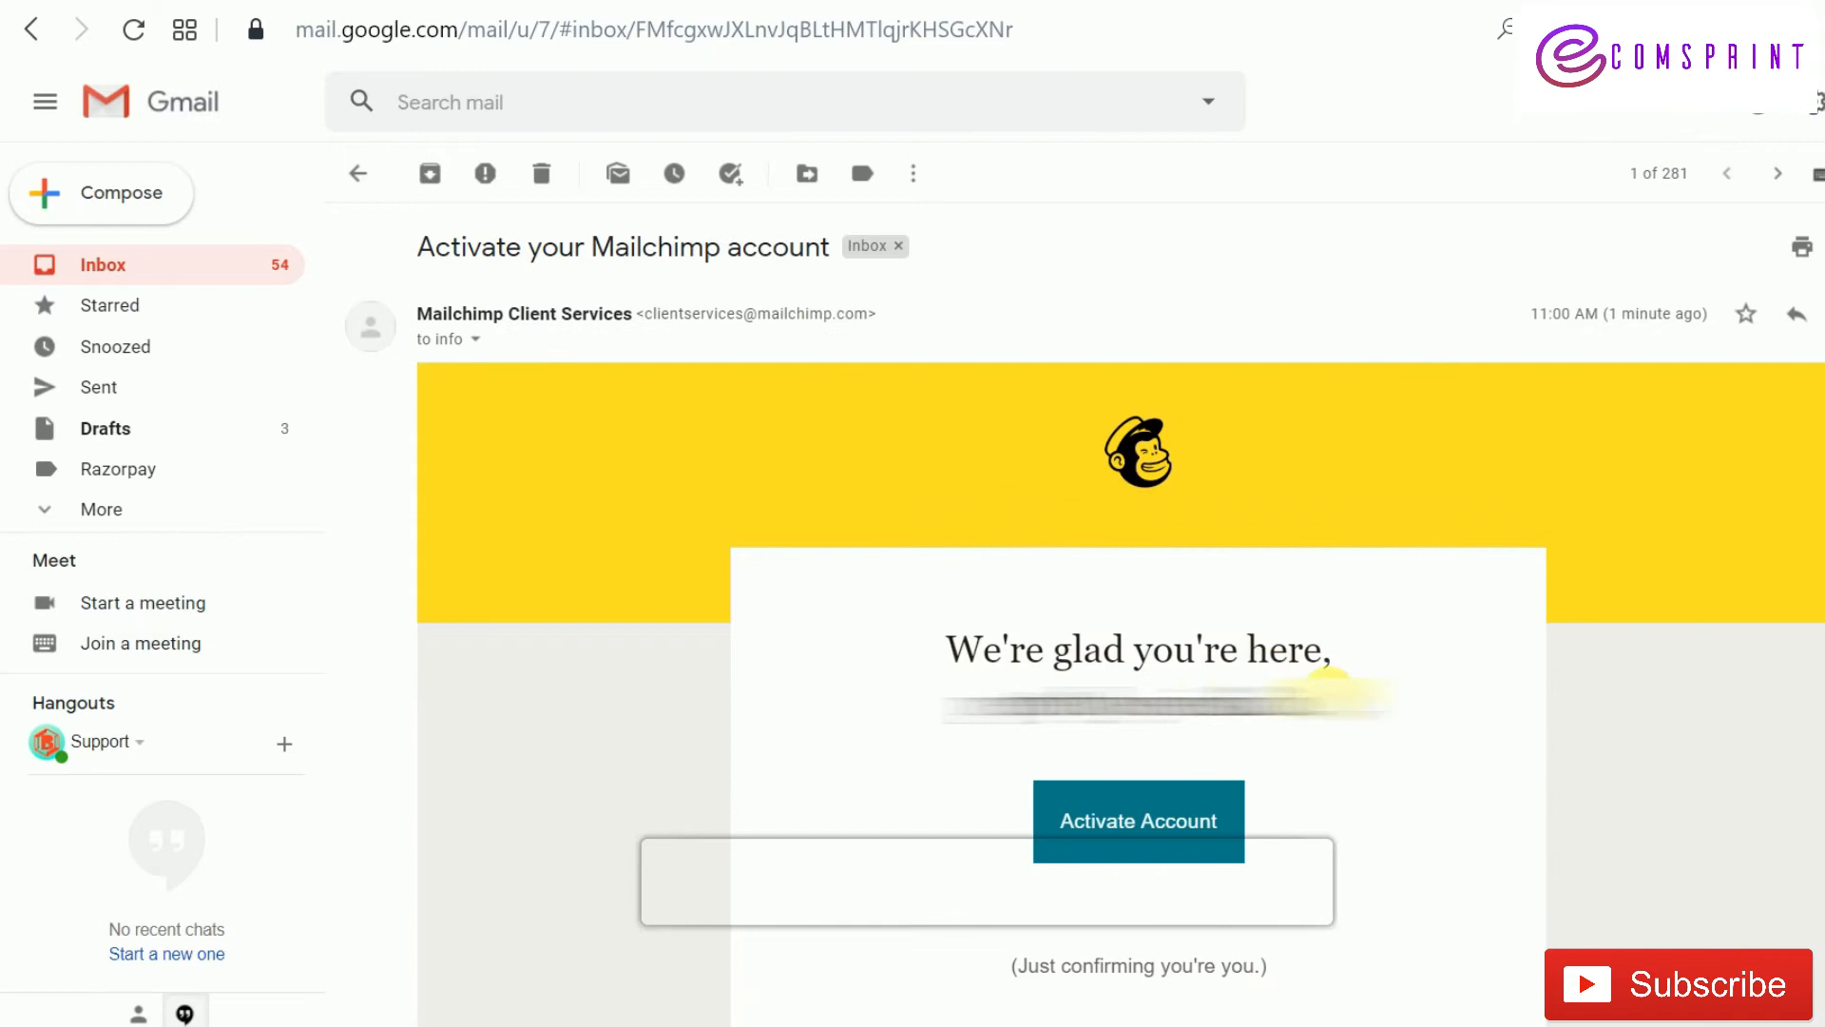
click(1186, 823)
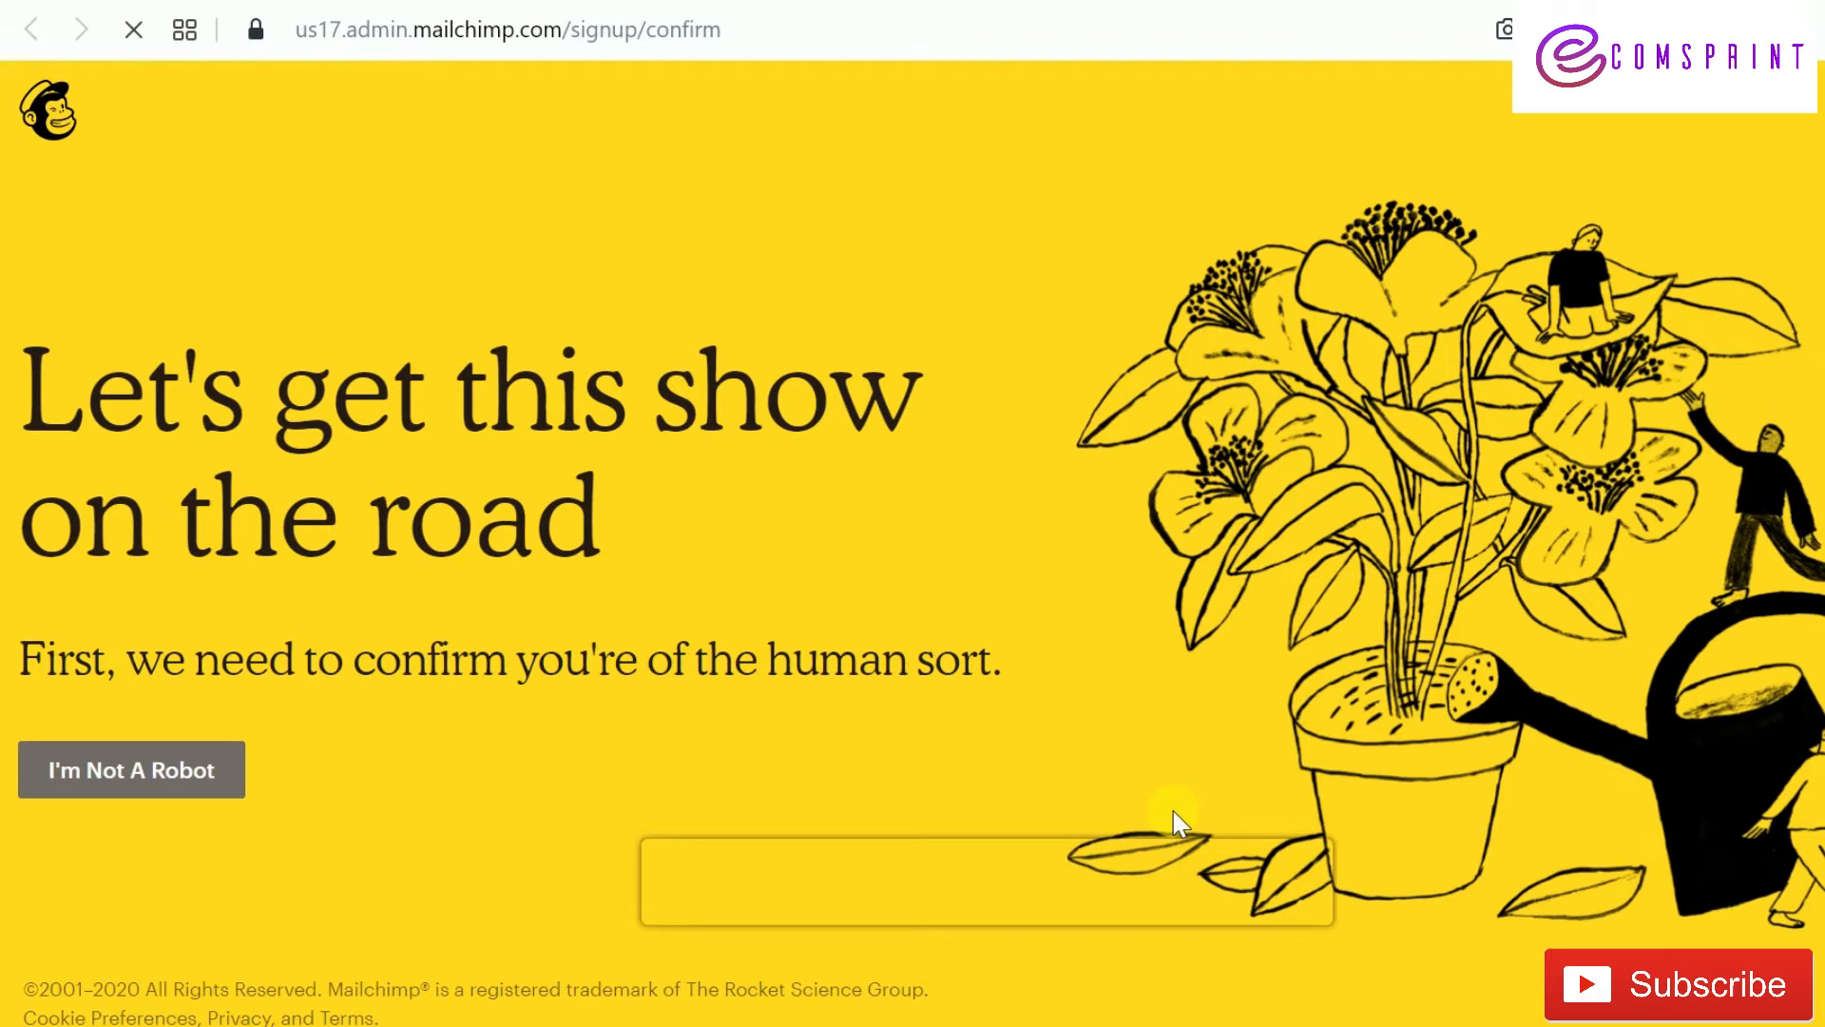
Pass the I'm Not A Robot check and complete signup on the Free plan
click(135, 762)
click(157, 787)
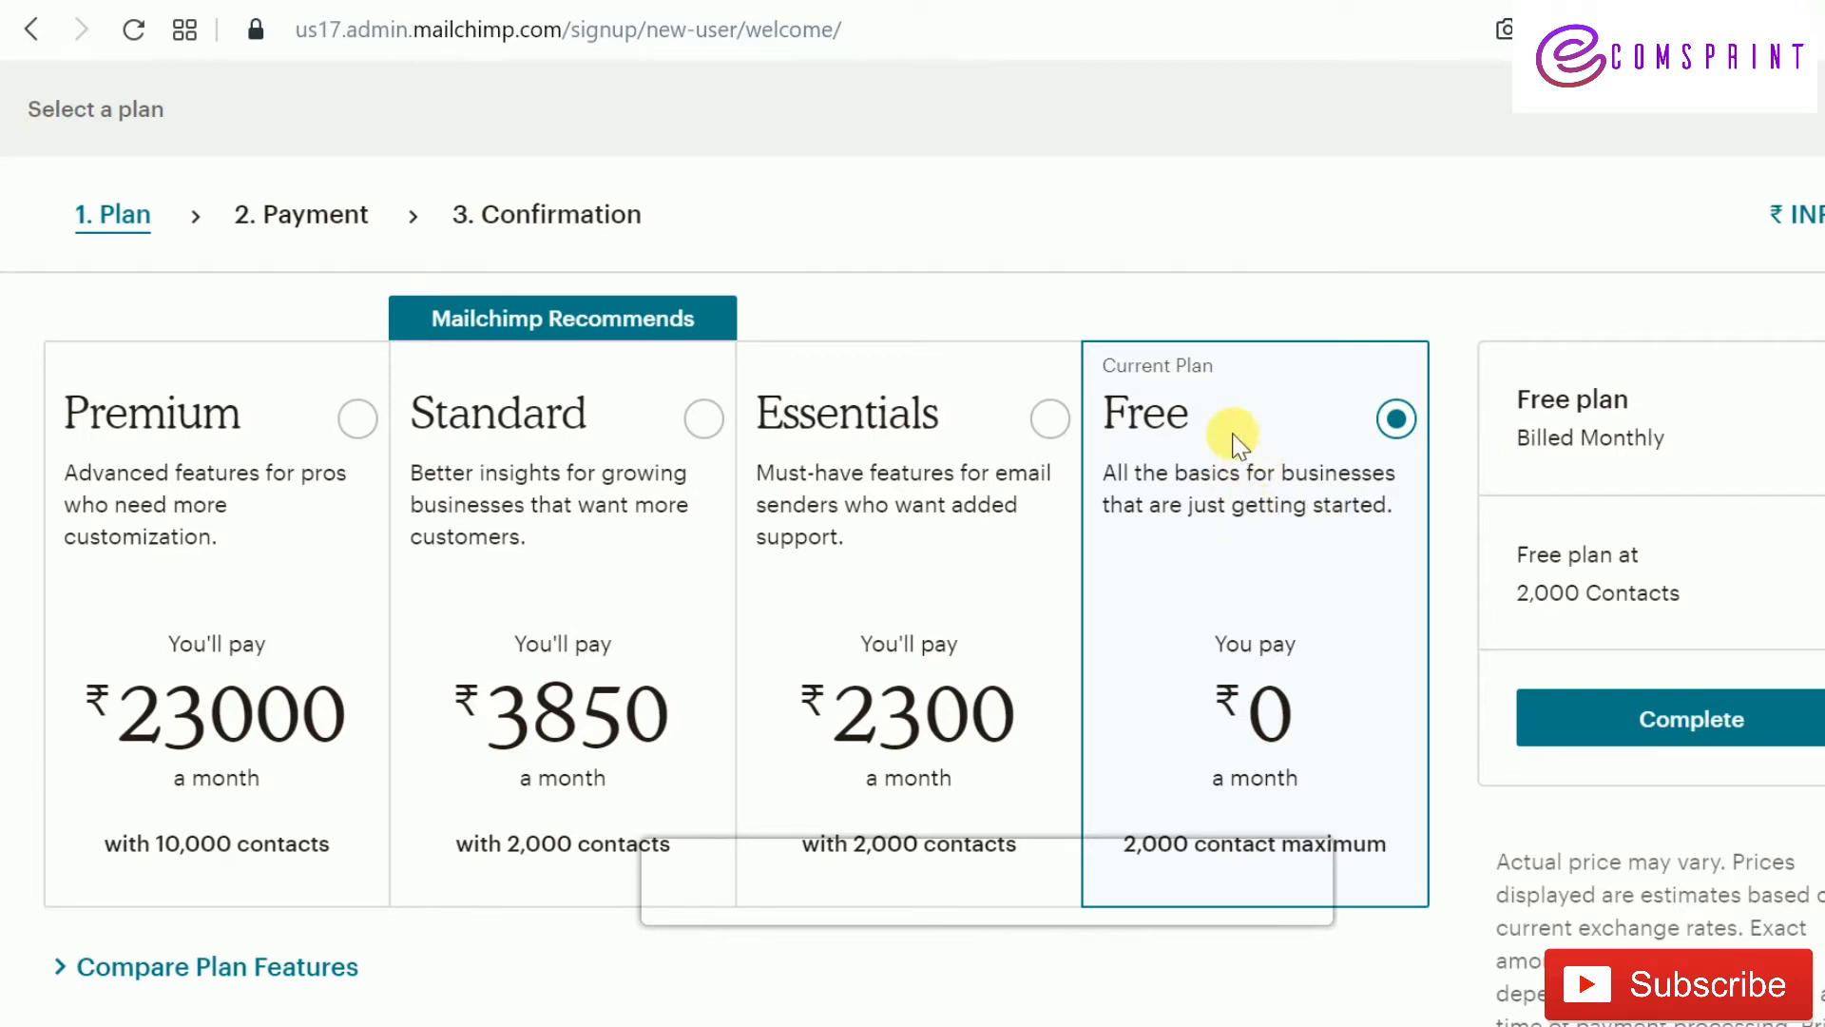
click(1768, 726)
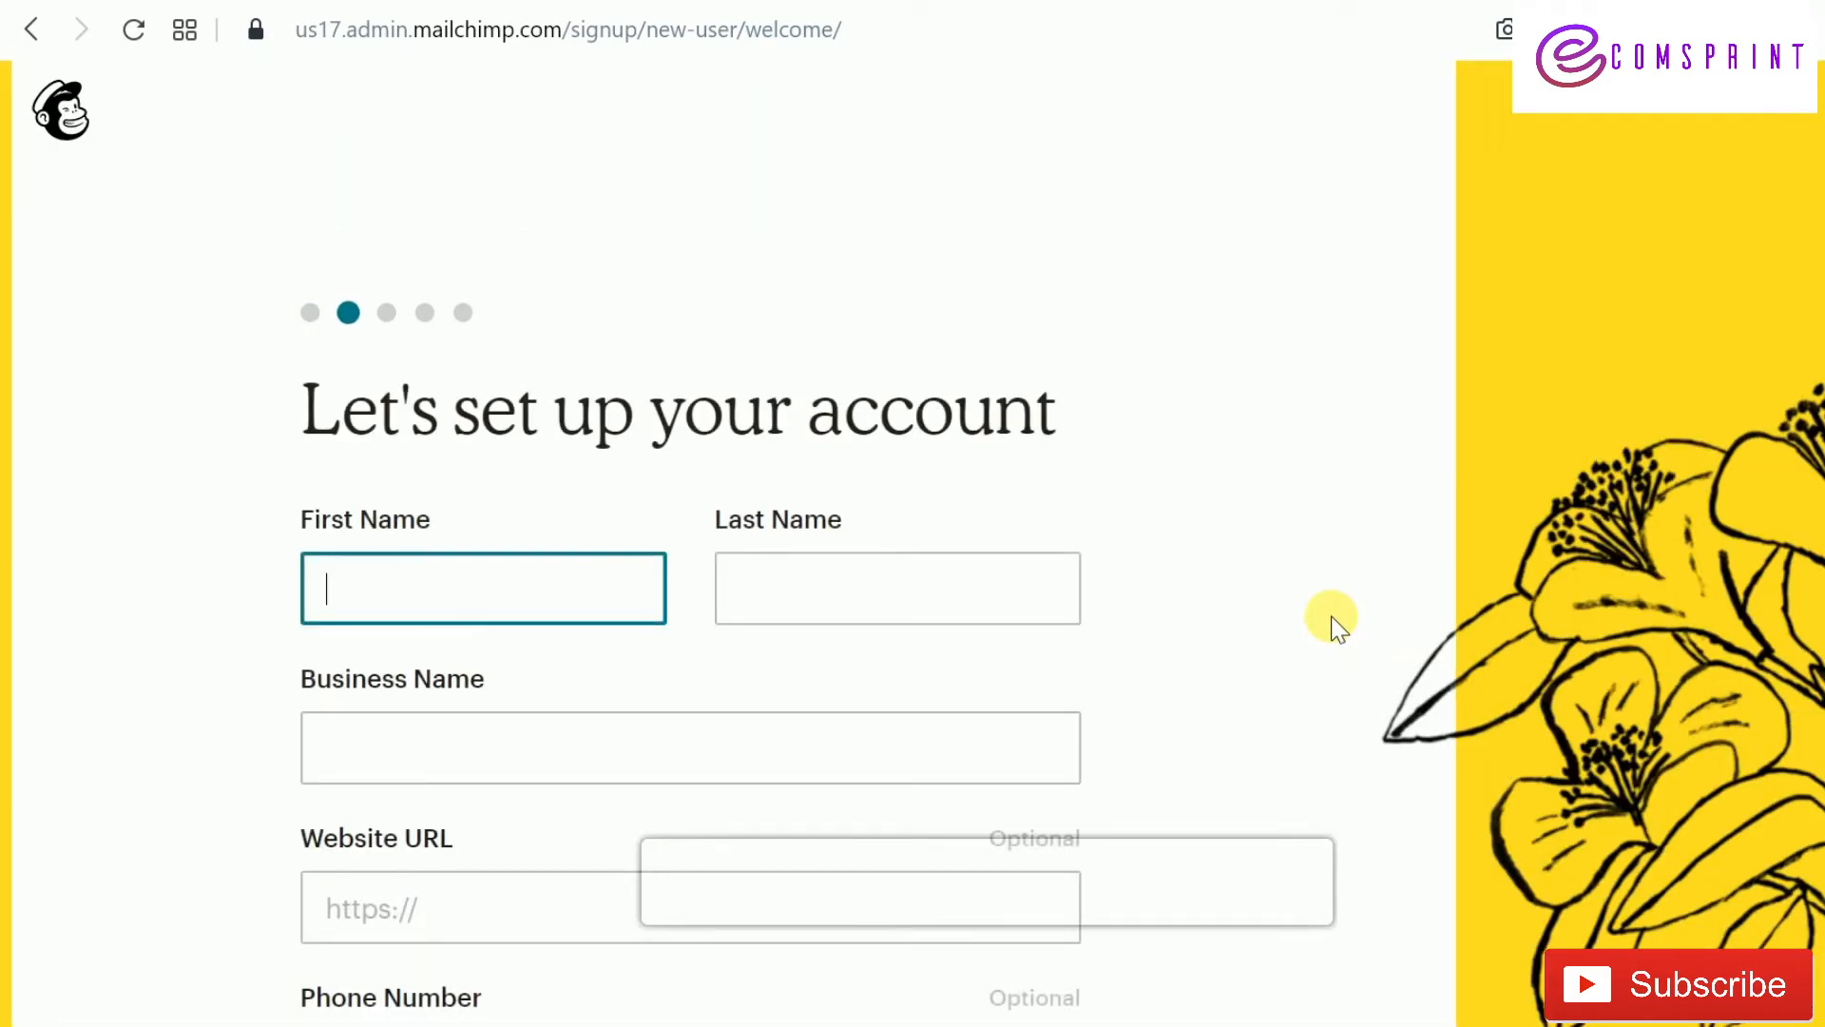
Fill the First Name and Last Name fields from the browser's autofill suggestions
scroll(1328, 616, down, 3)
scroll(1329, 616, up, 3)
scroll(1329, 616, down, 3)
scroll(1329, 616, down, 3)
scroll(1329, 616, up, 3)
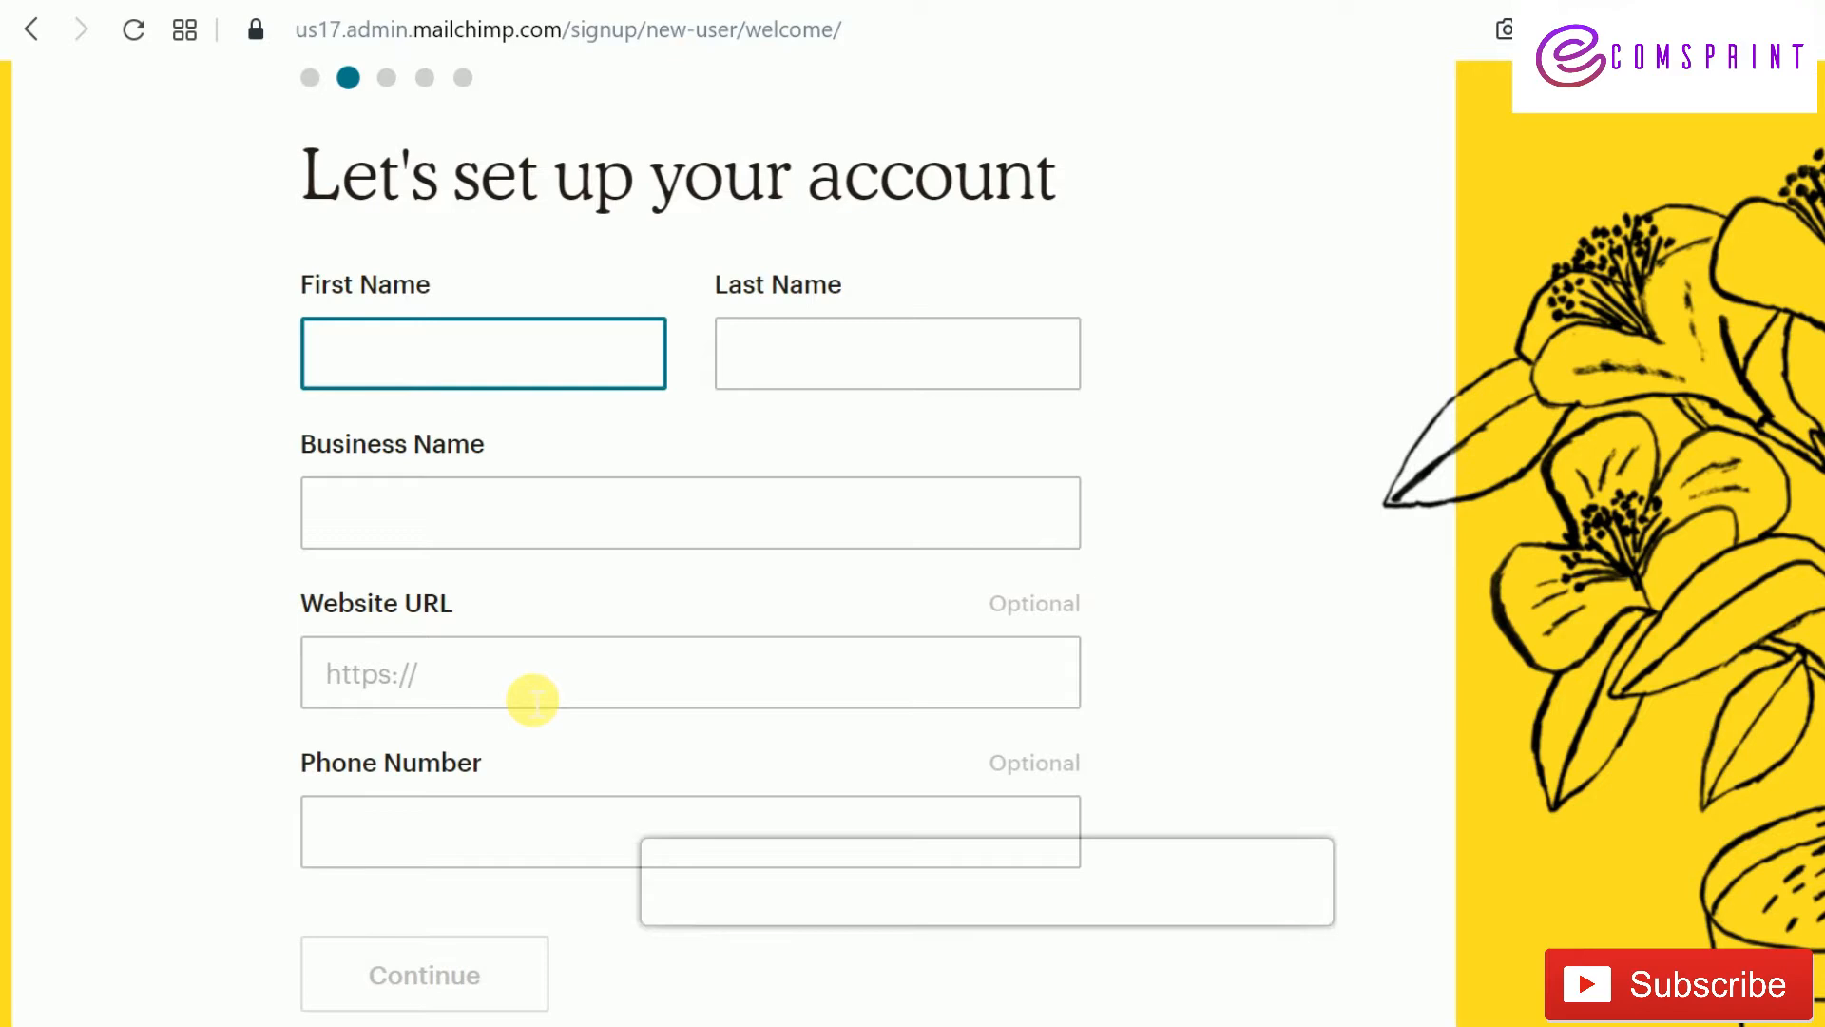
scroll(533, 700, down, 3)
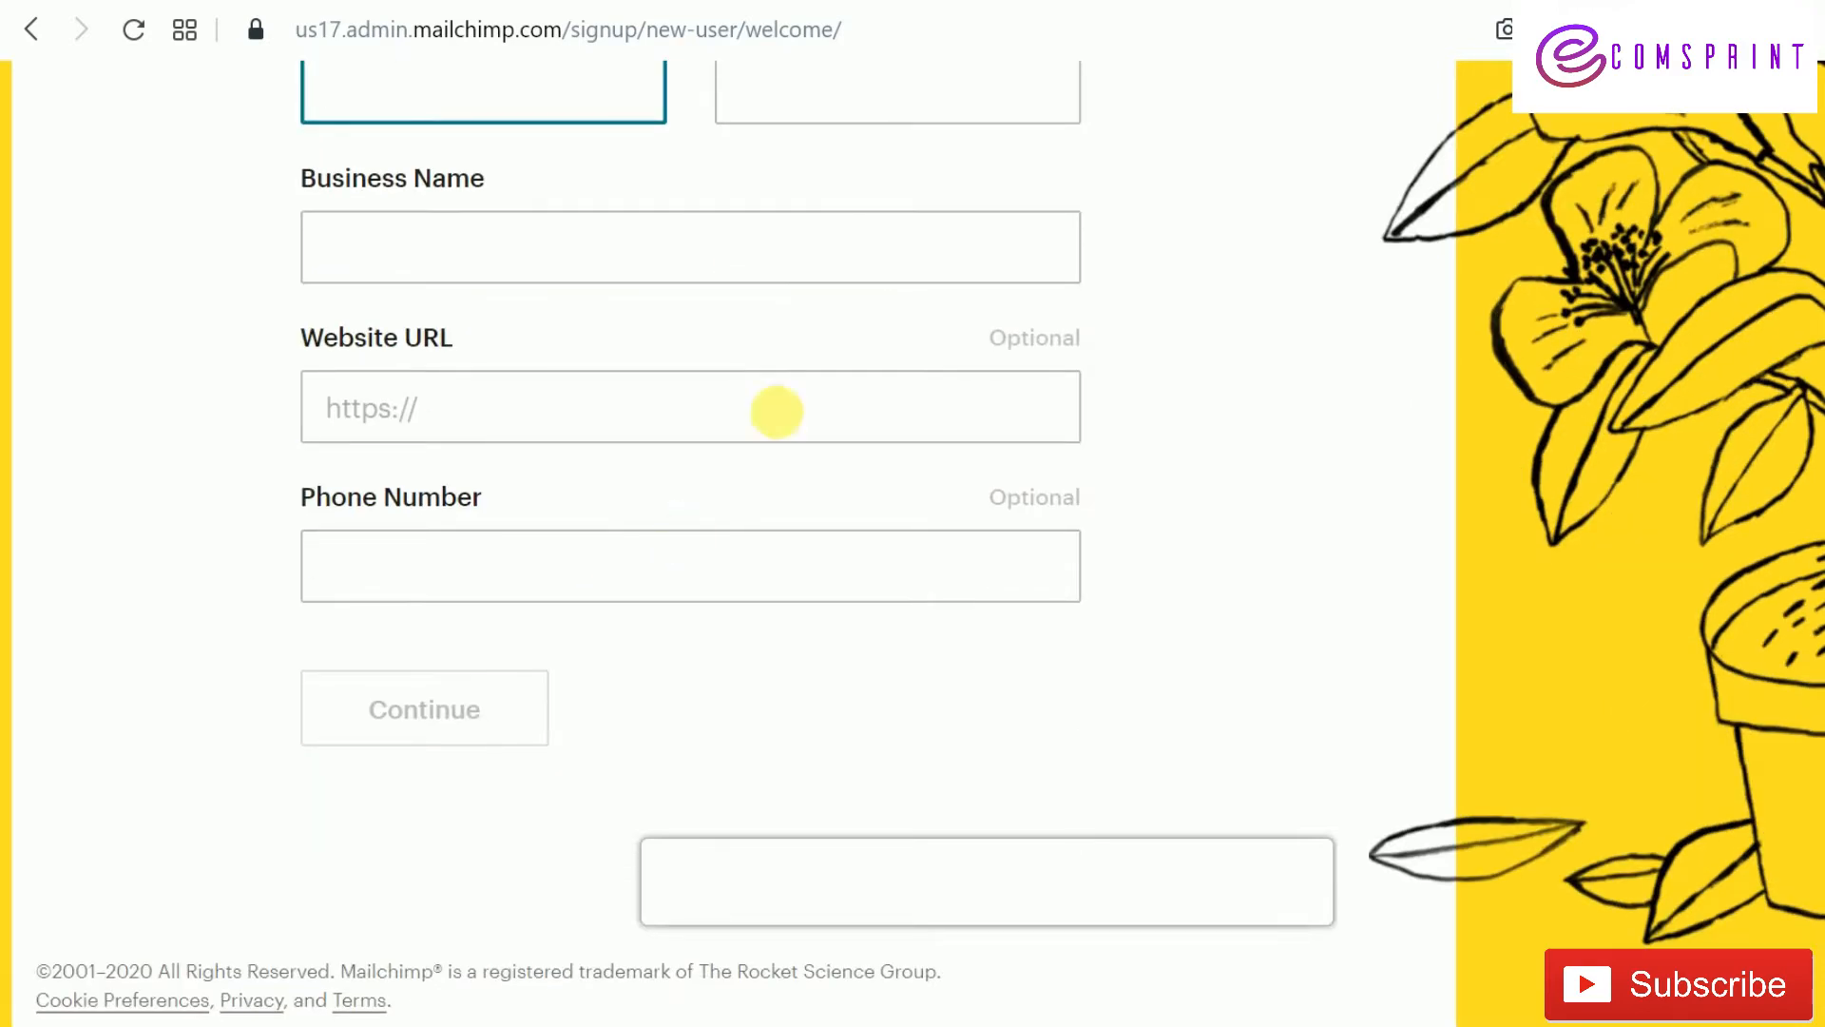
scroll(747, 550, up, 3)
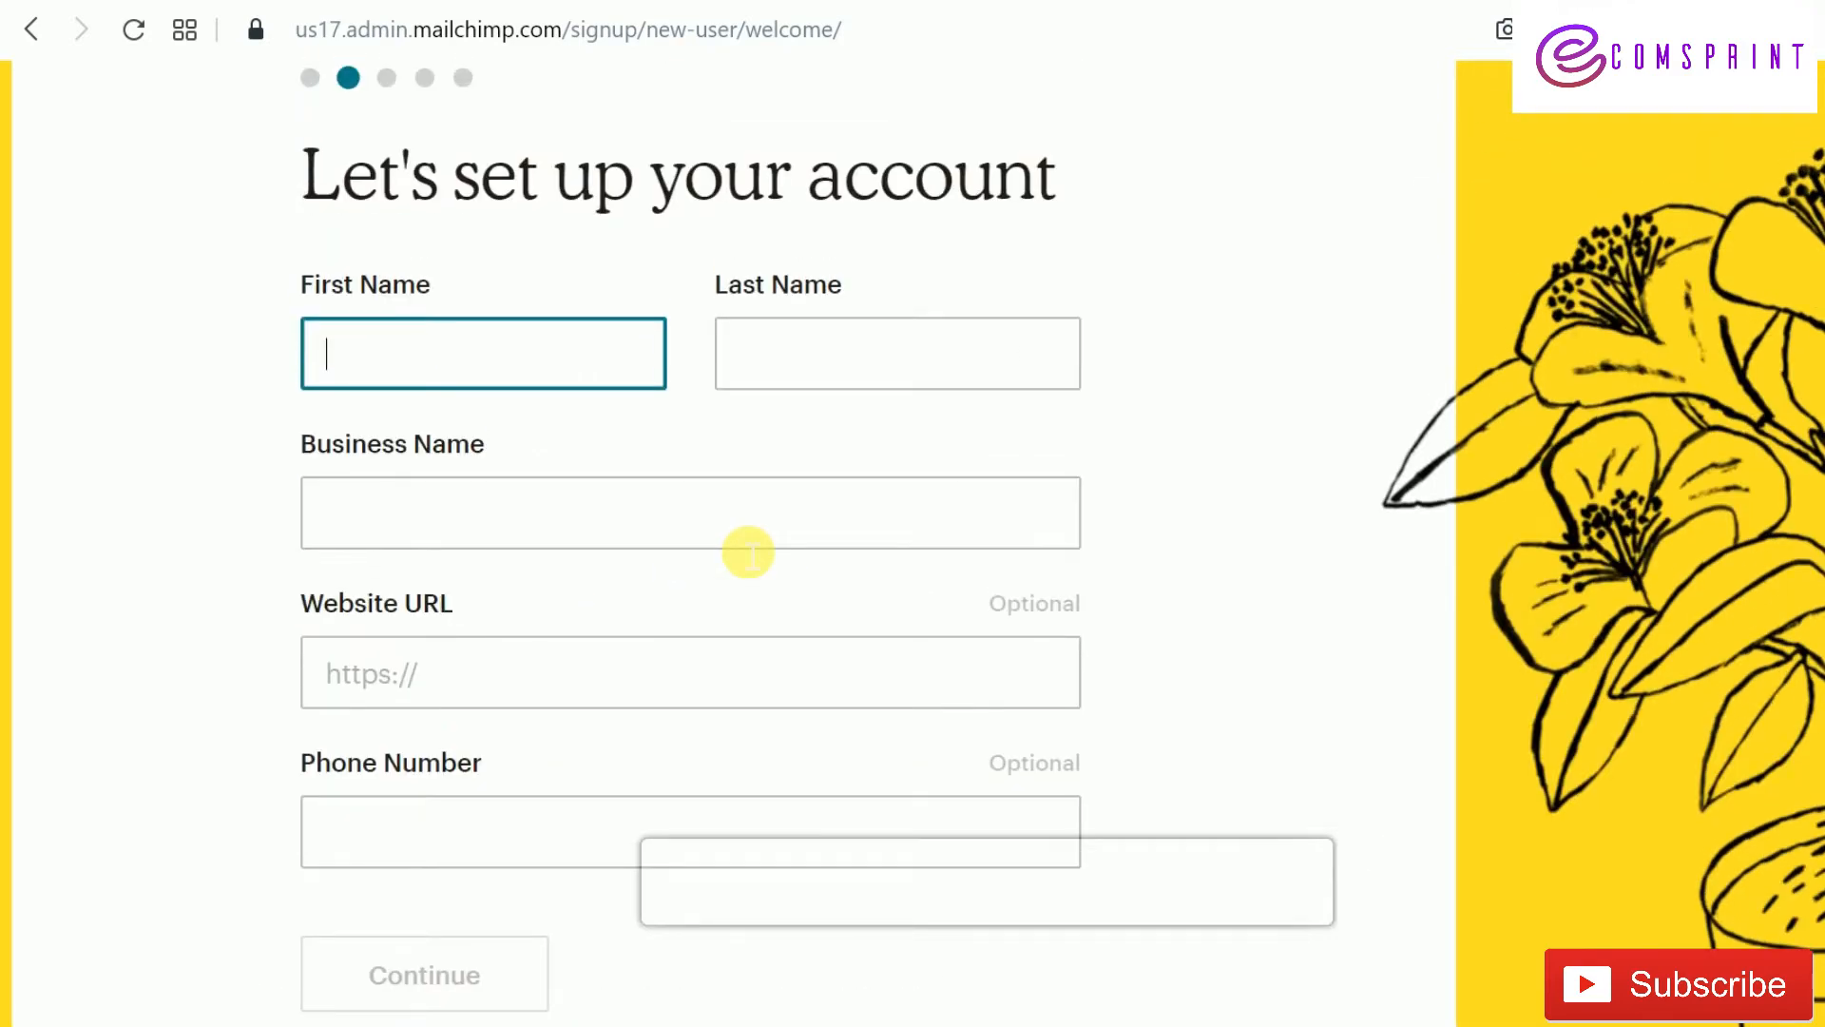
text(S)
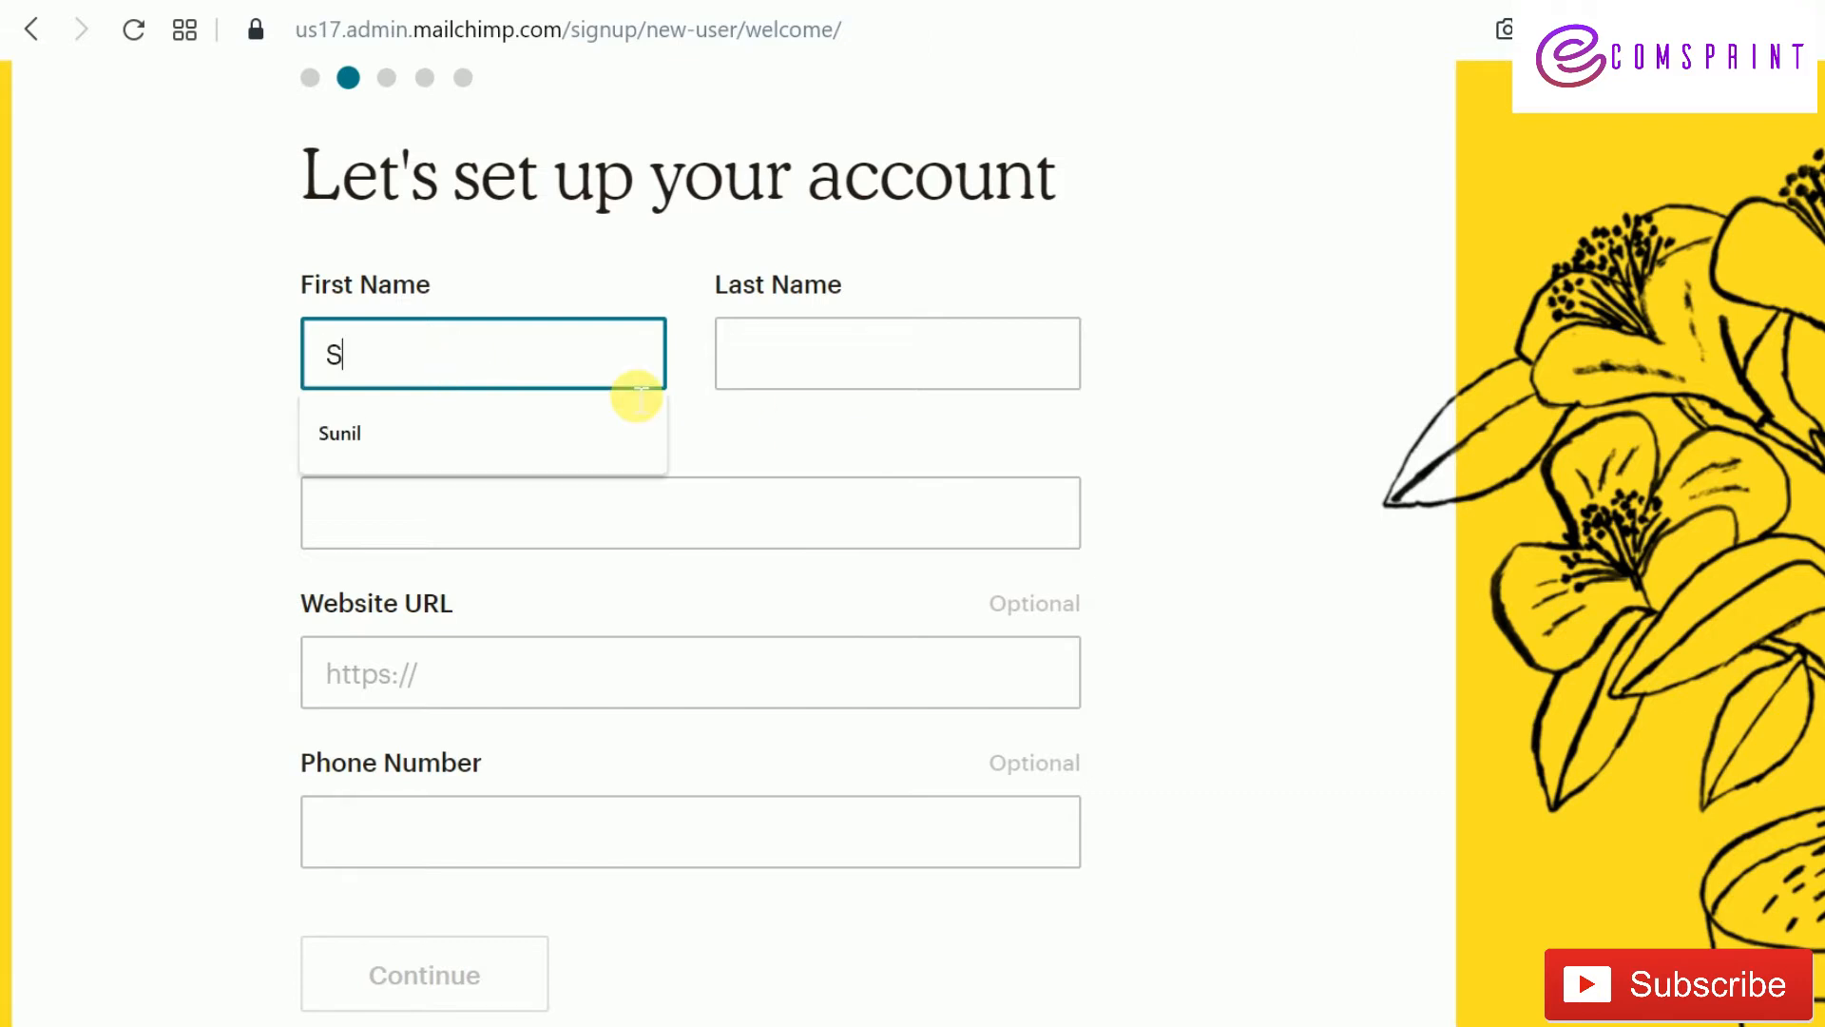
click(612, 435)
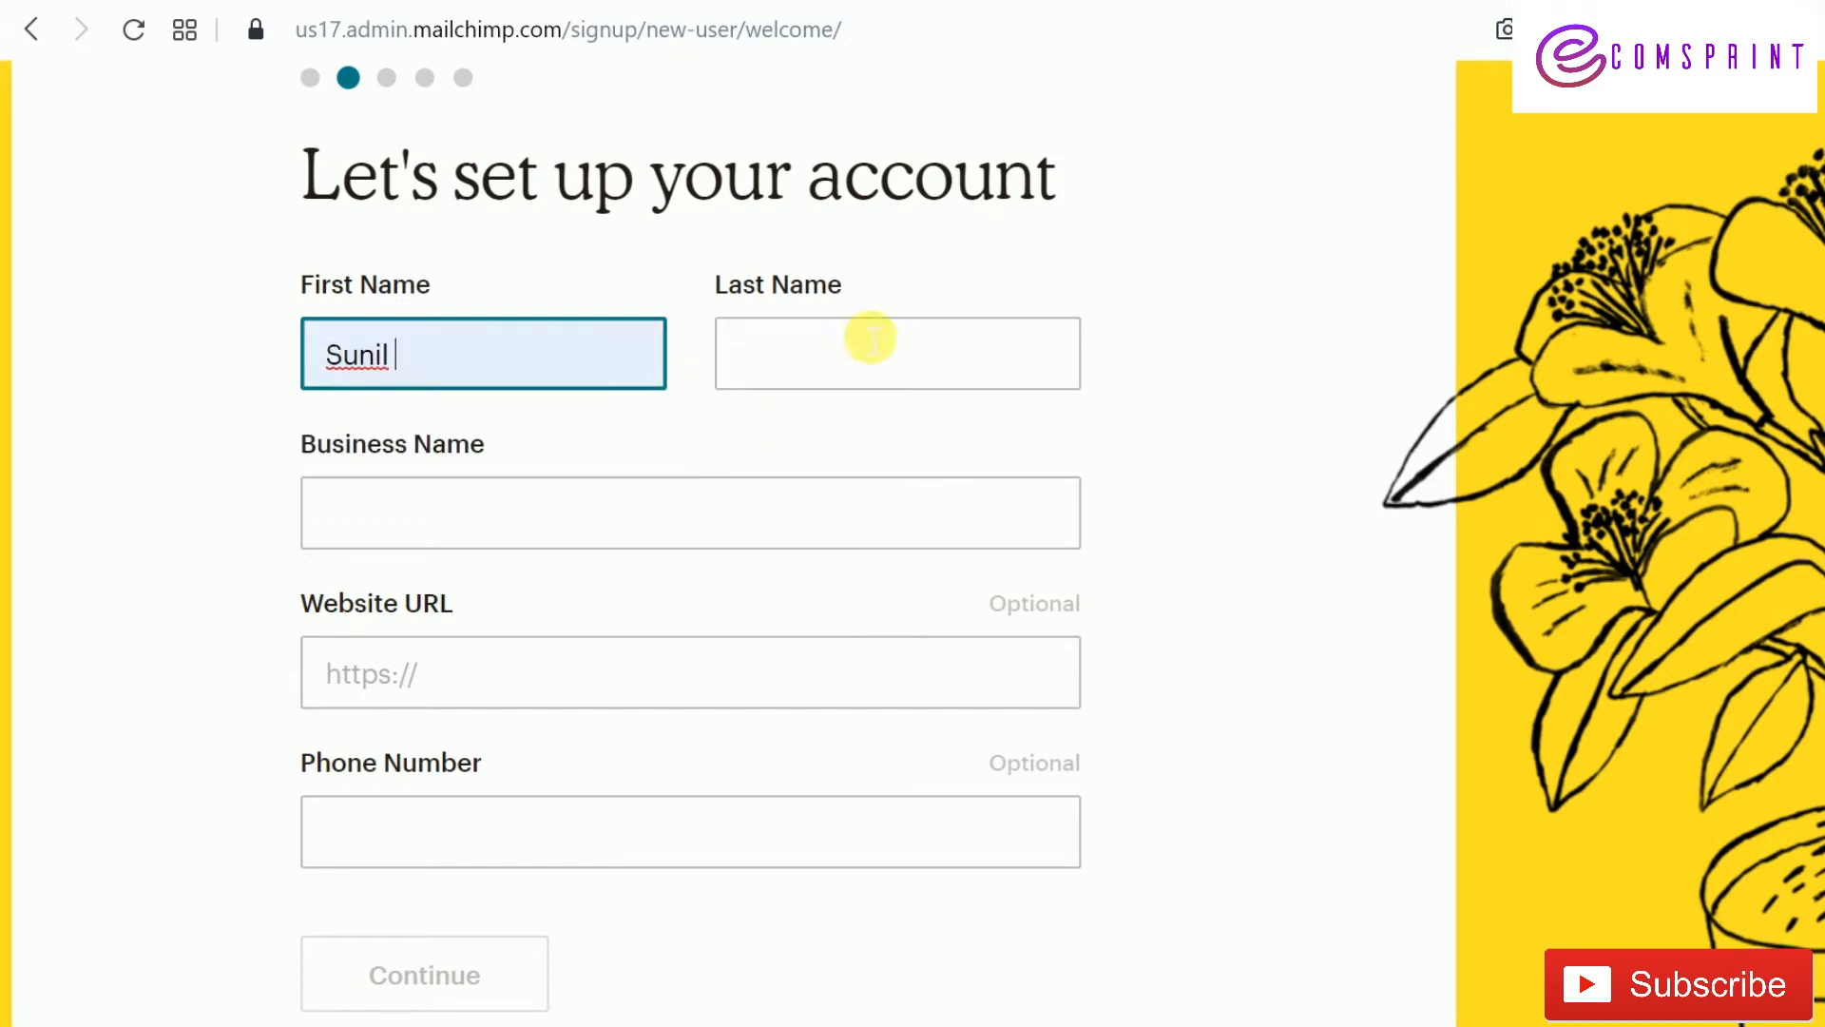
click(869, 339)
click(868, 426)
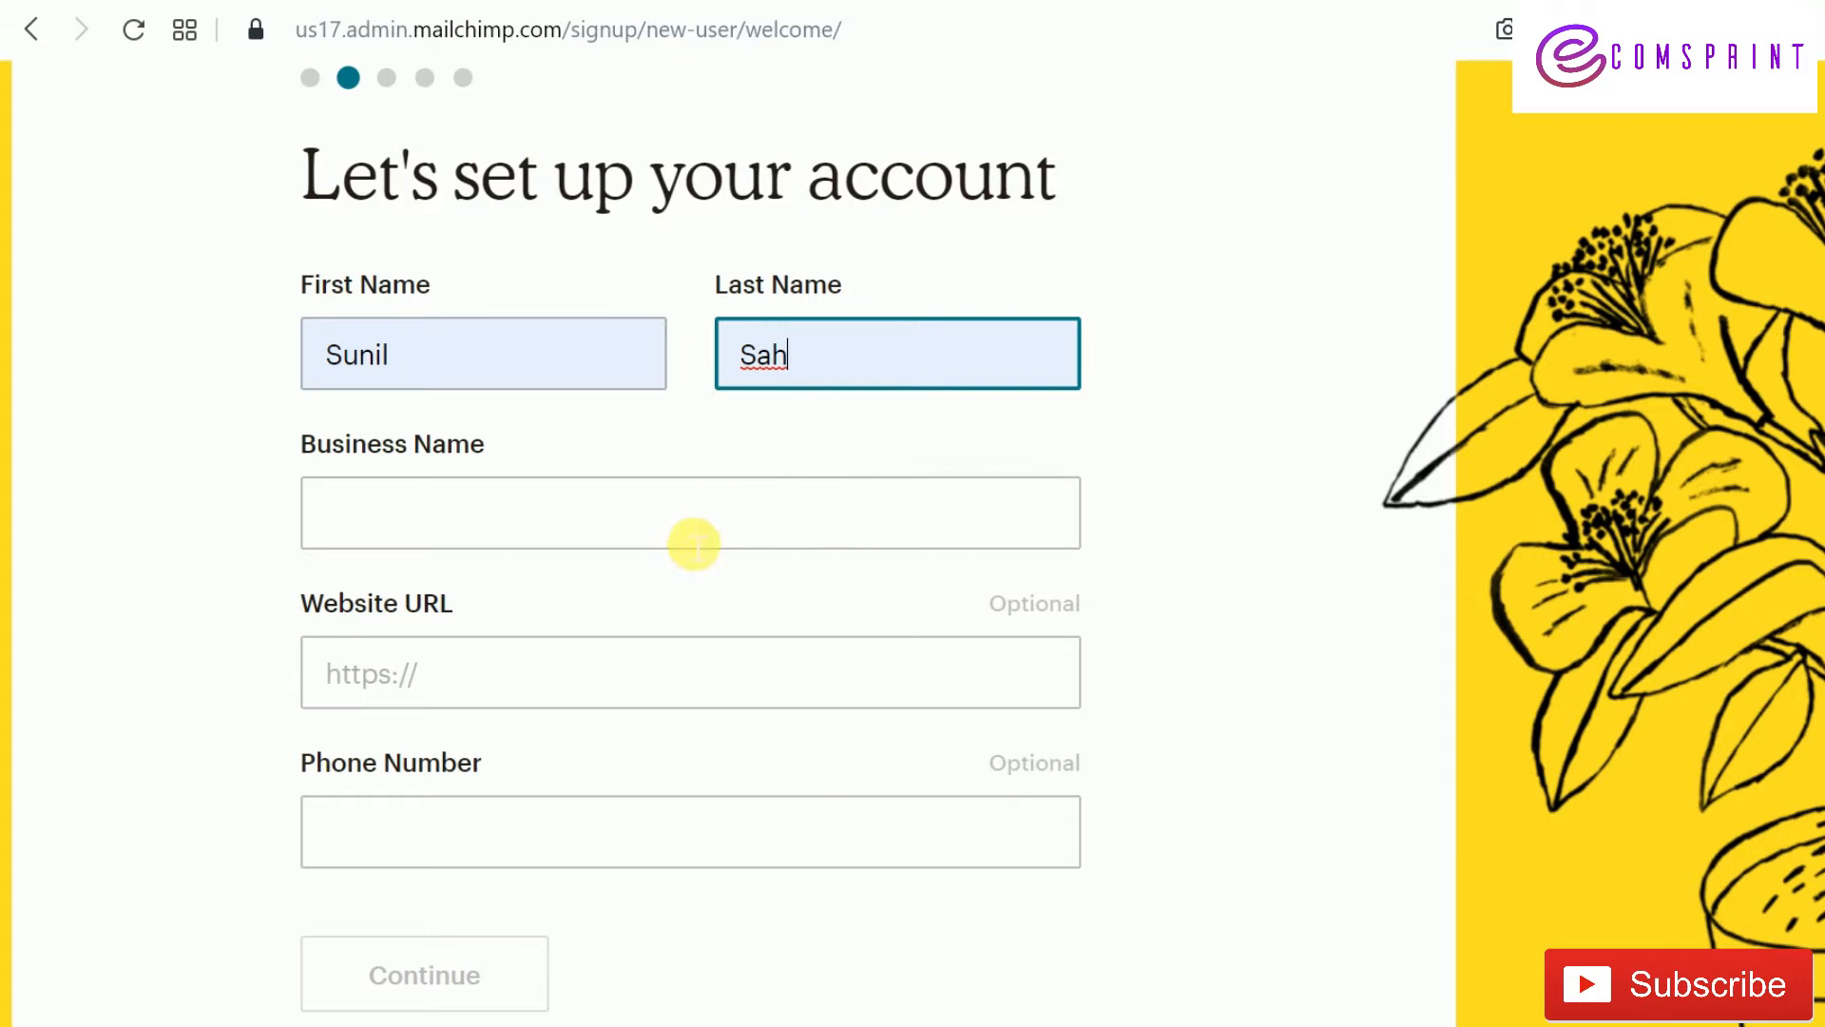
Enter the business name 'EcomsPRINT.com' and submit the account details
click(694, 544)
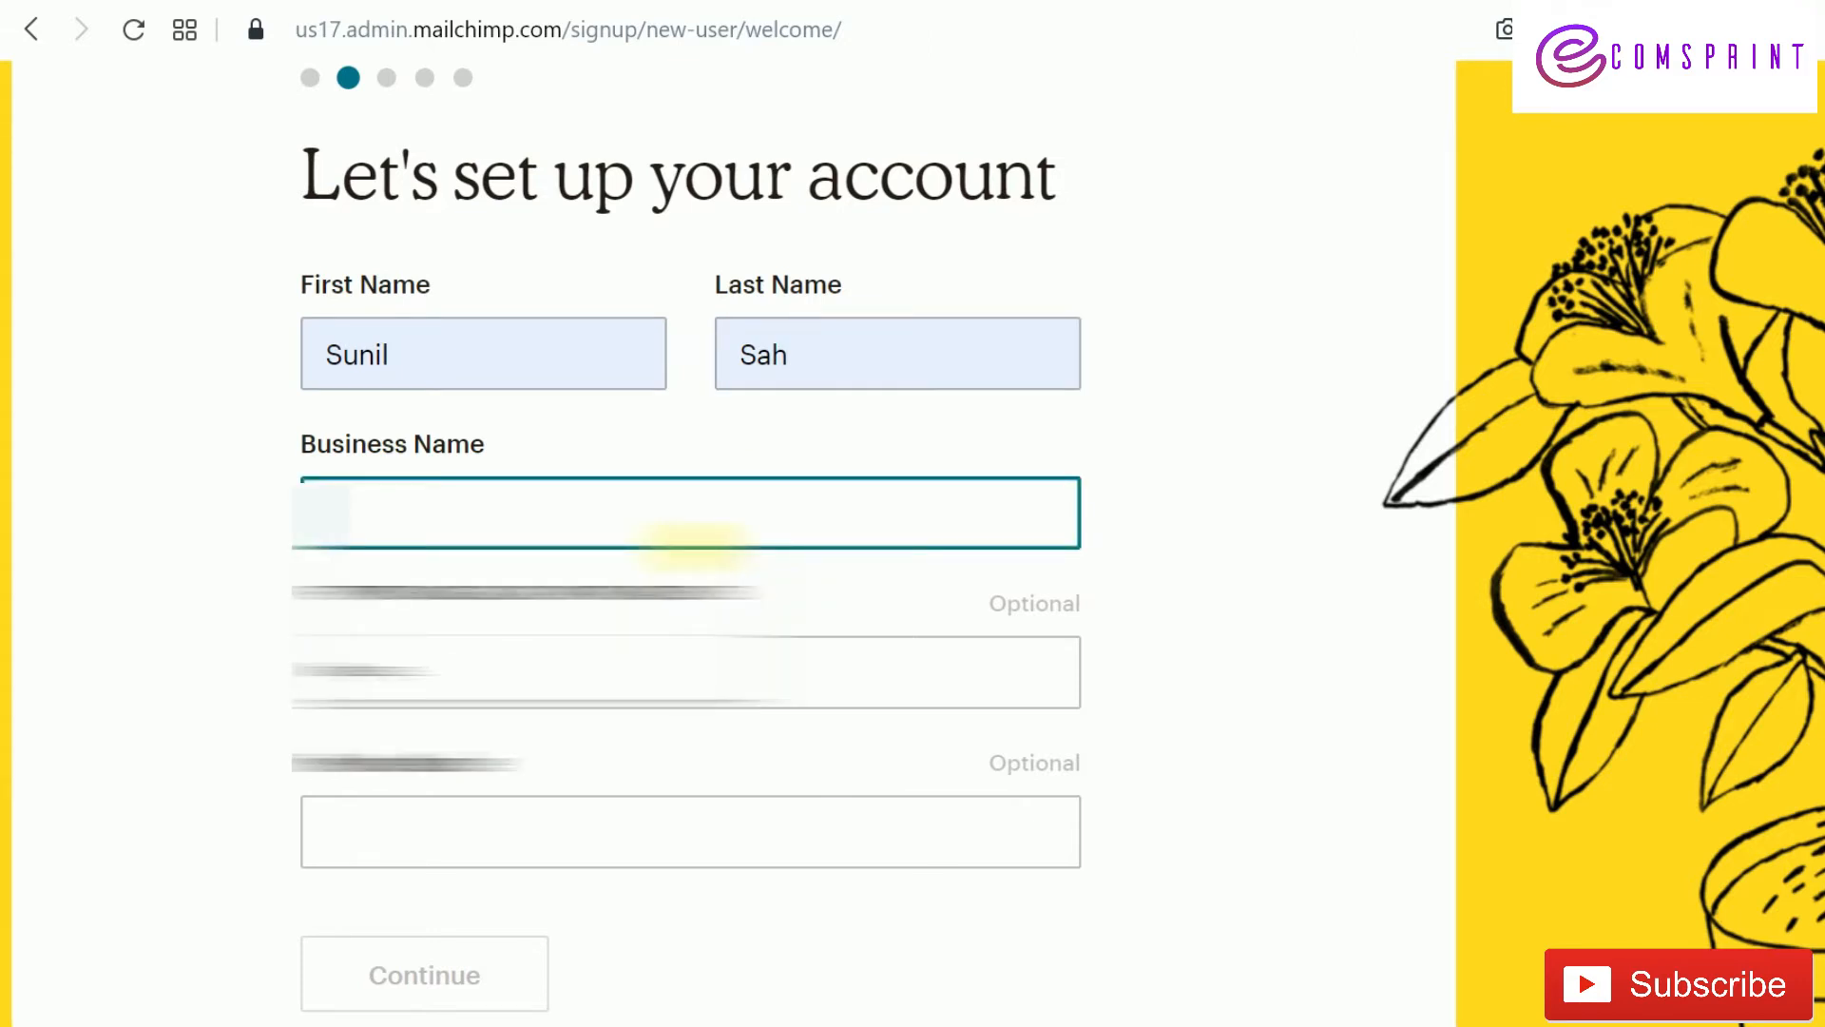
text(Eco)
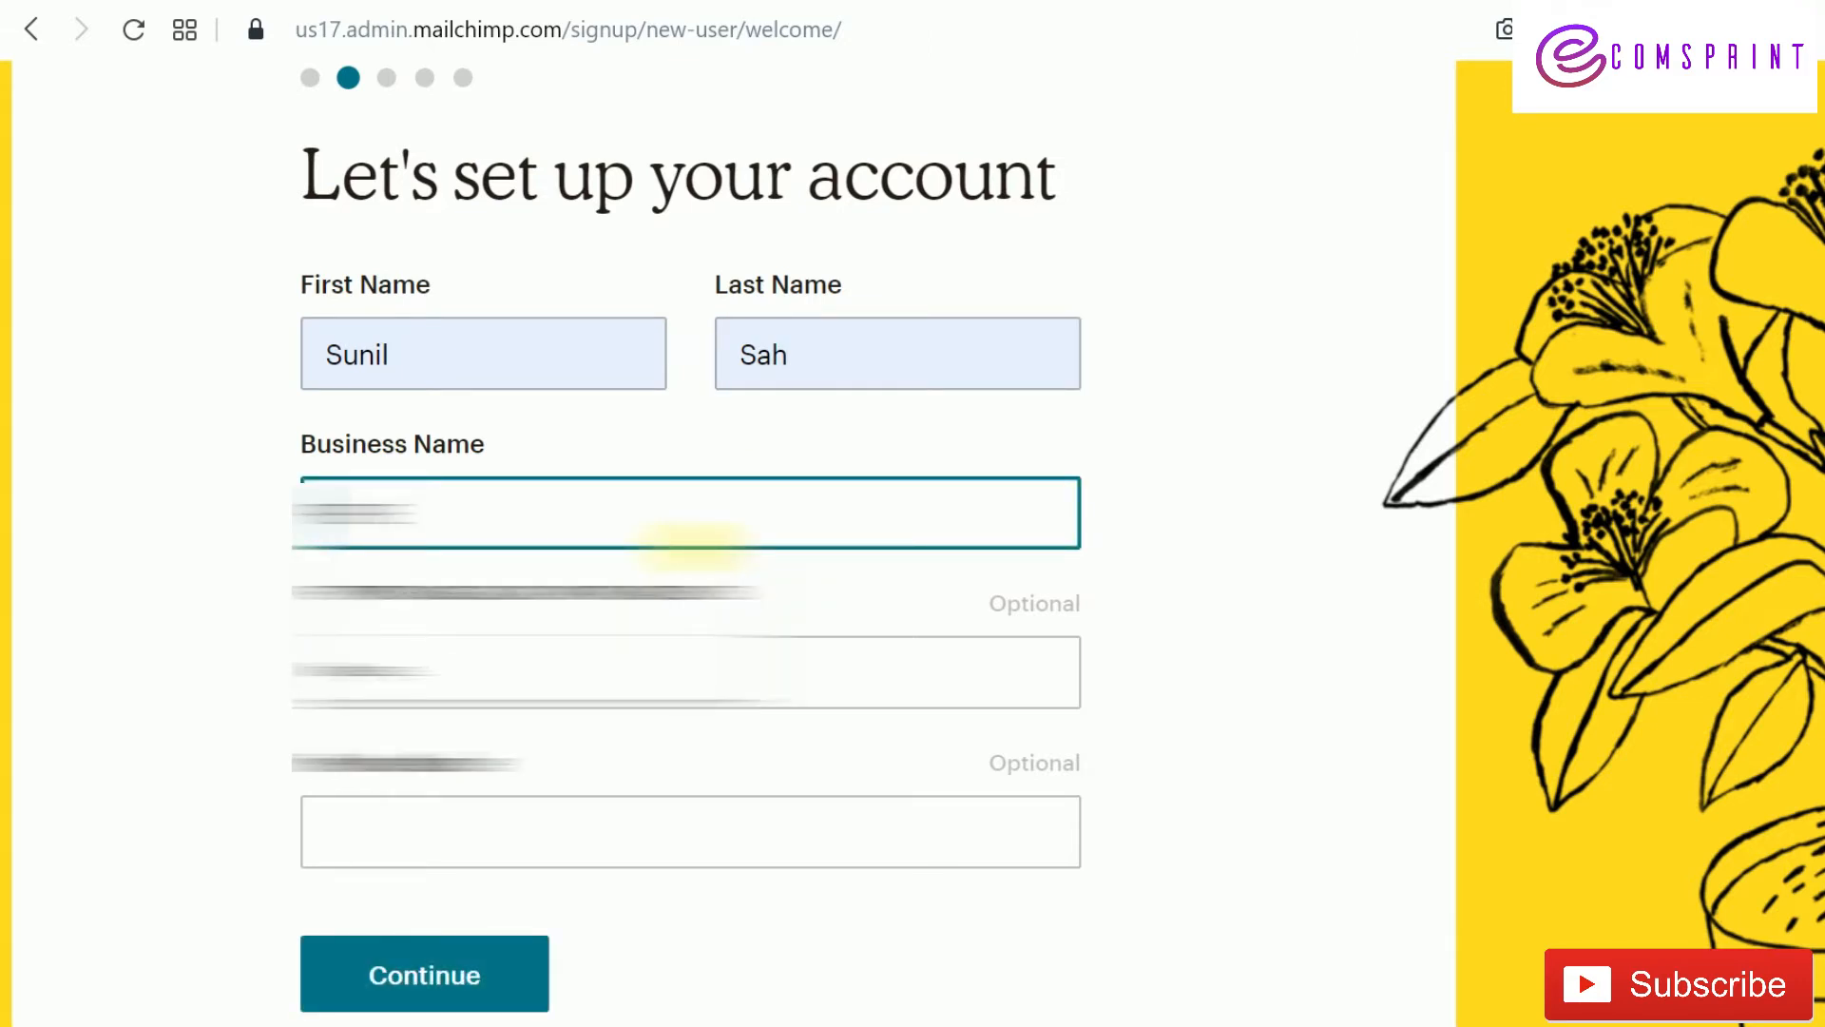
text(msPRINT)
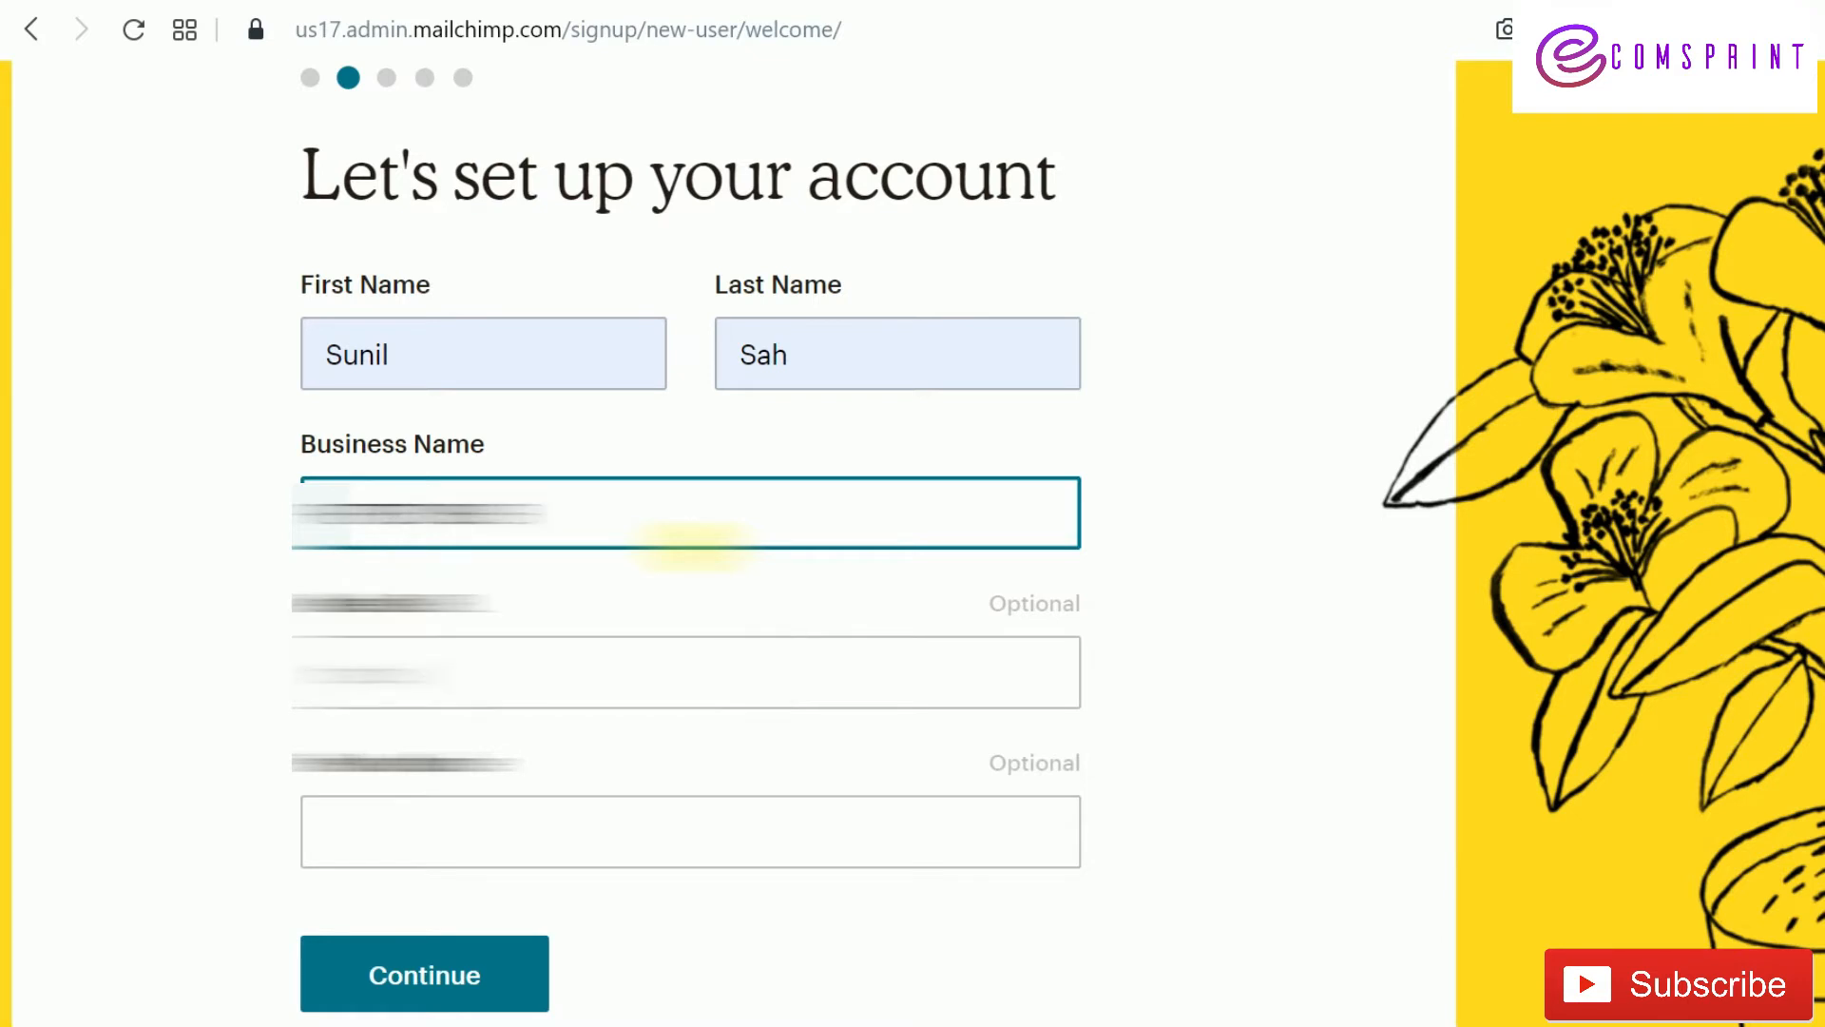
text(.com)
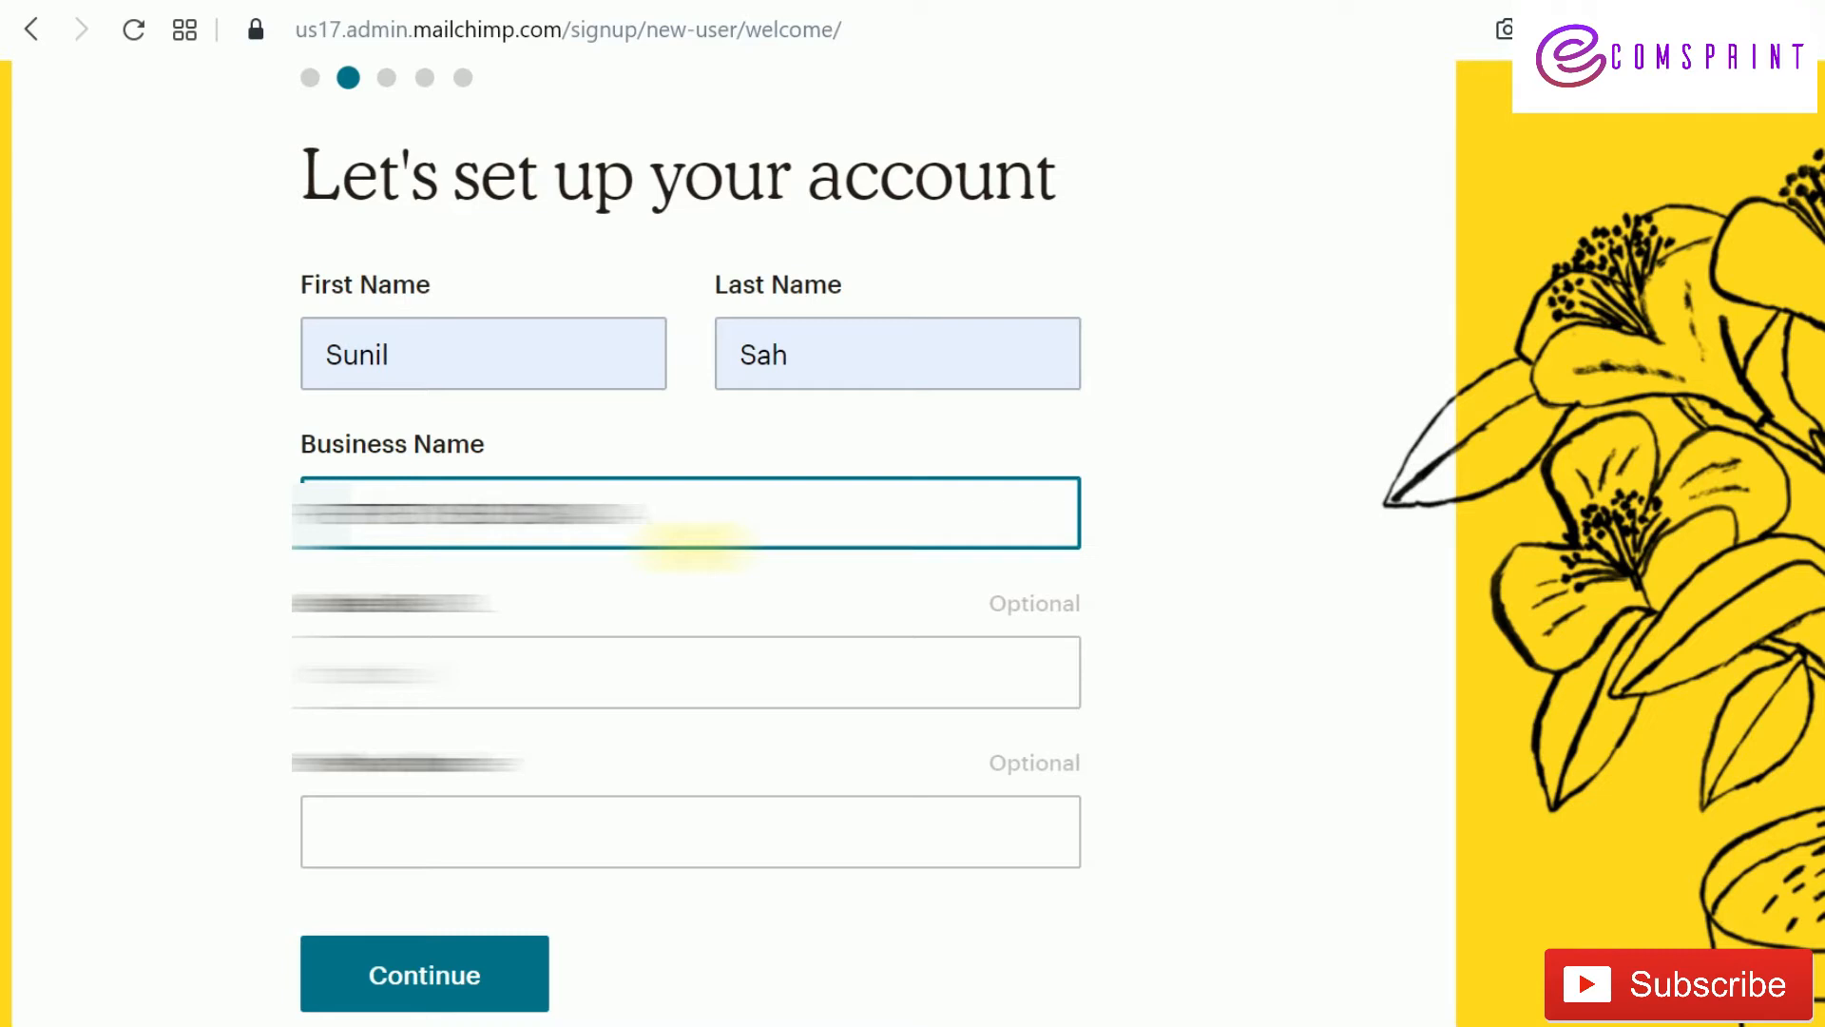
click(481, 966)
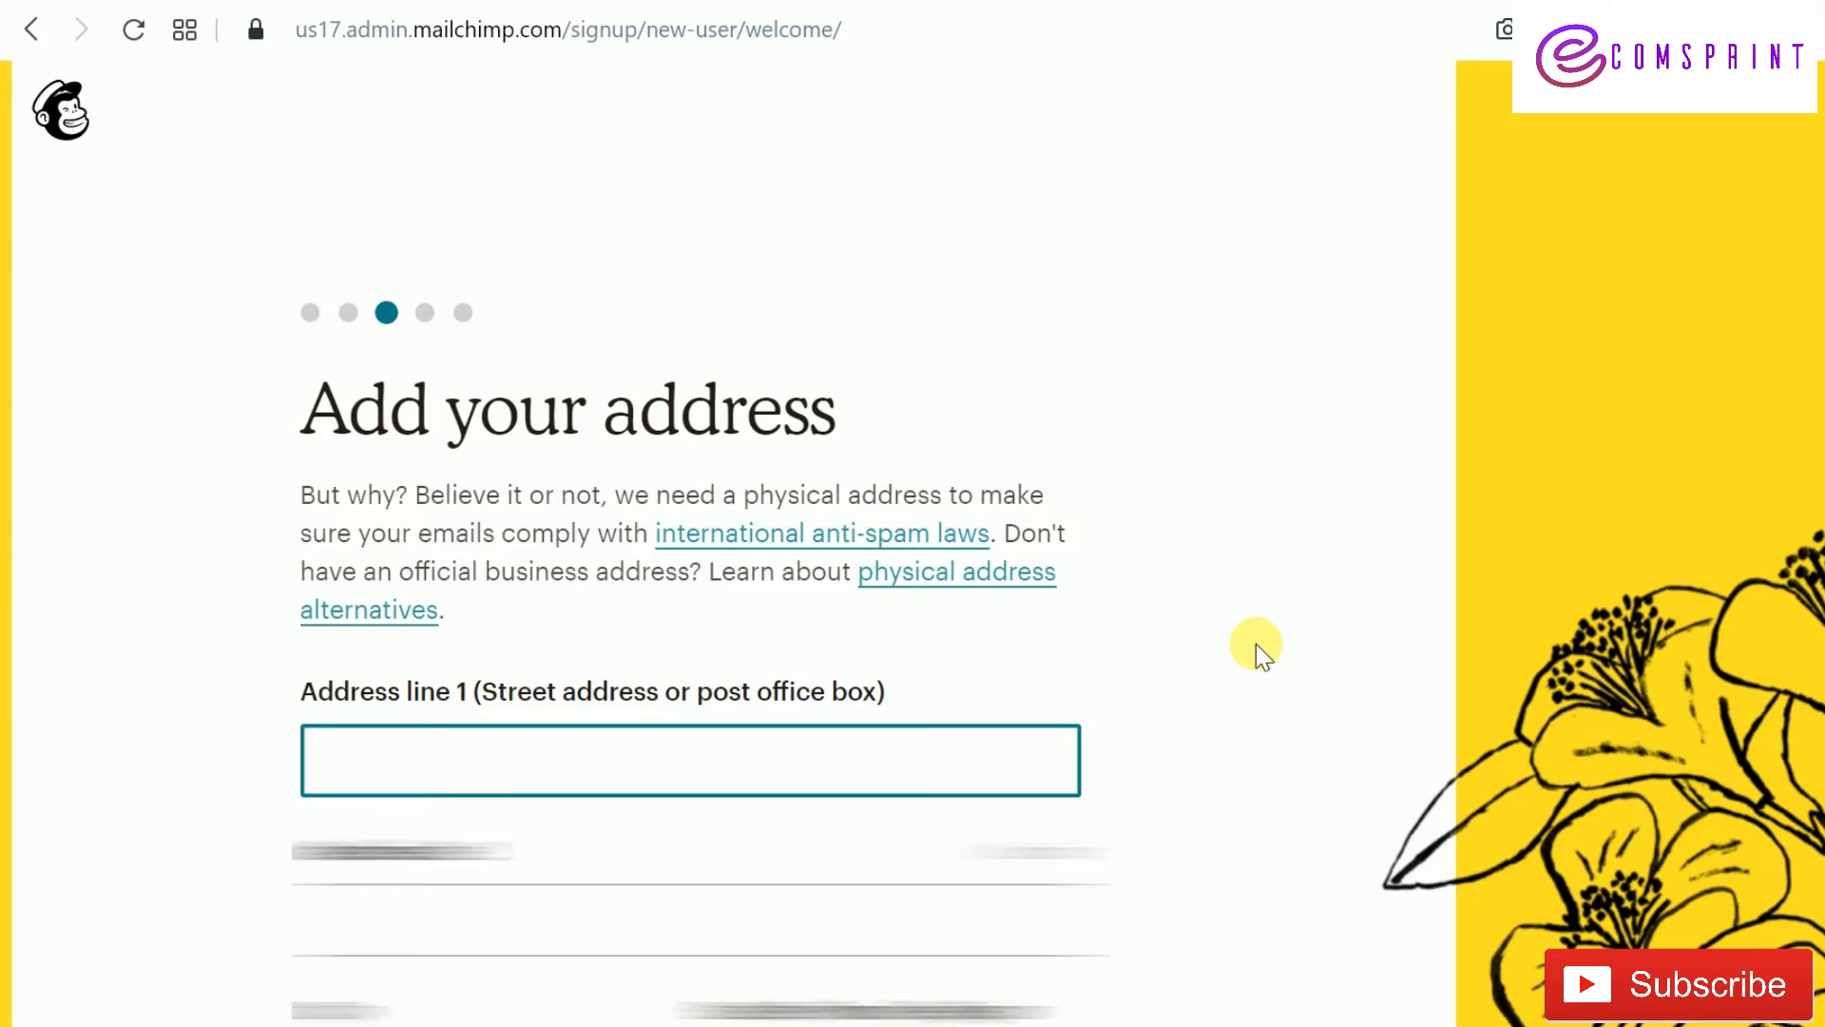
Submit the filled-in business address and continue to the contacts question
scroll(1257, 643, down, 3)
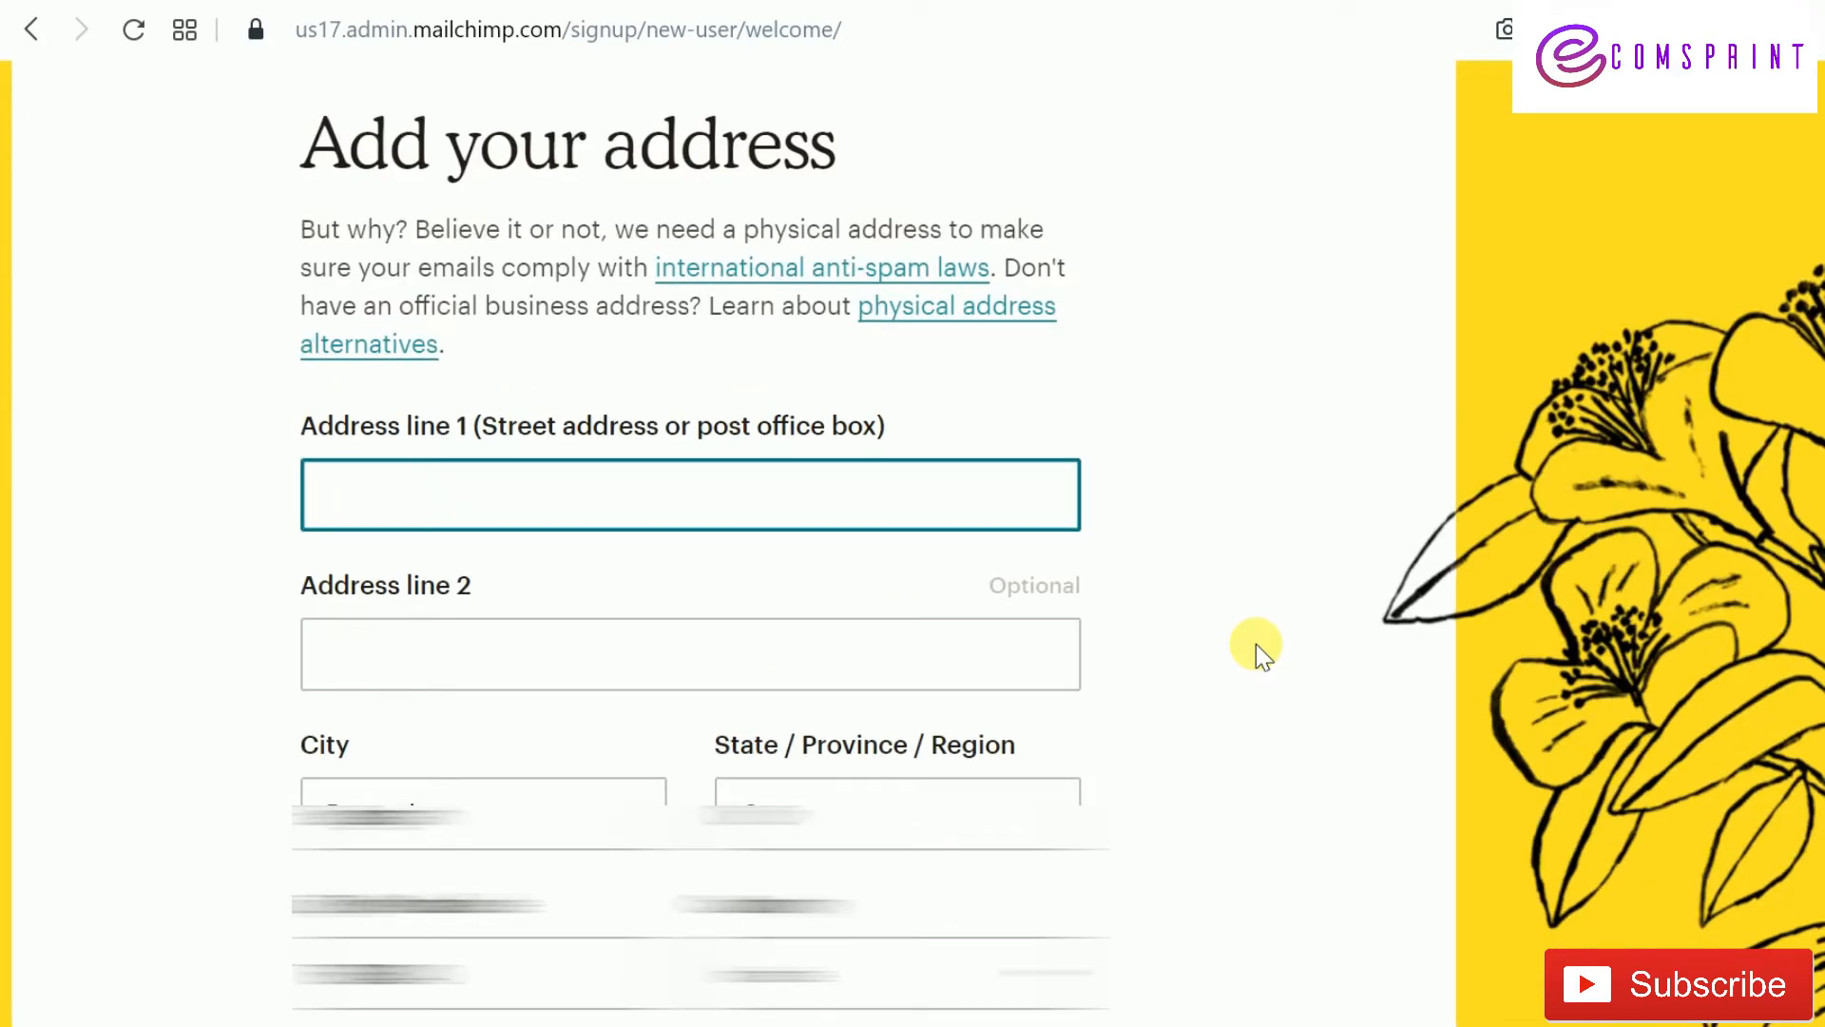
scroll(1257, 643, up, 3)
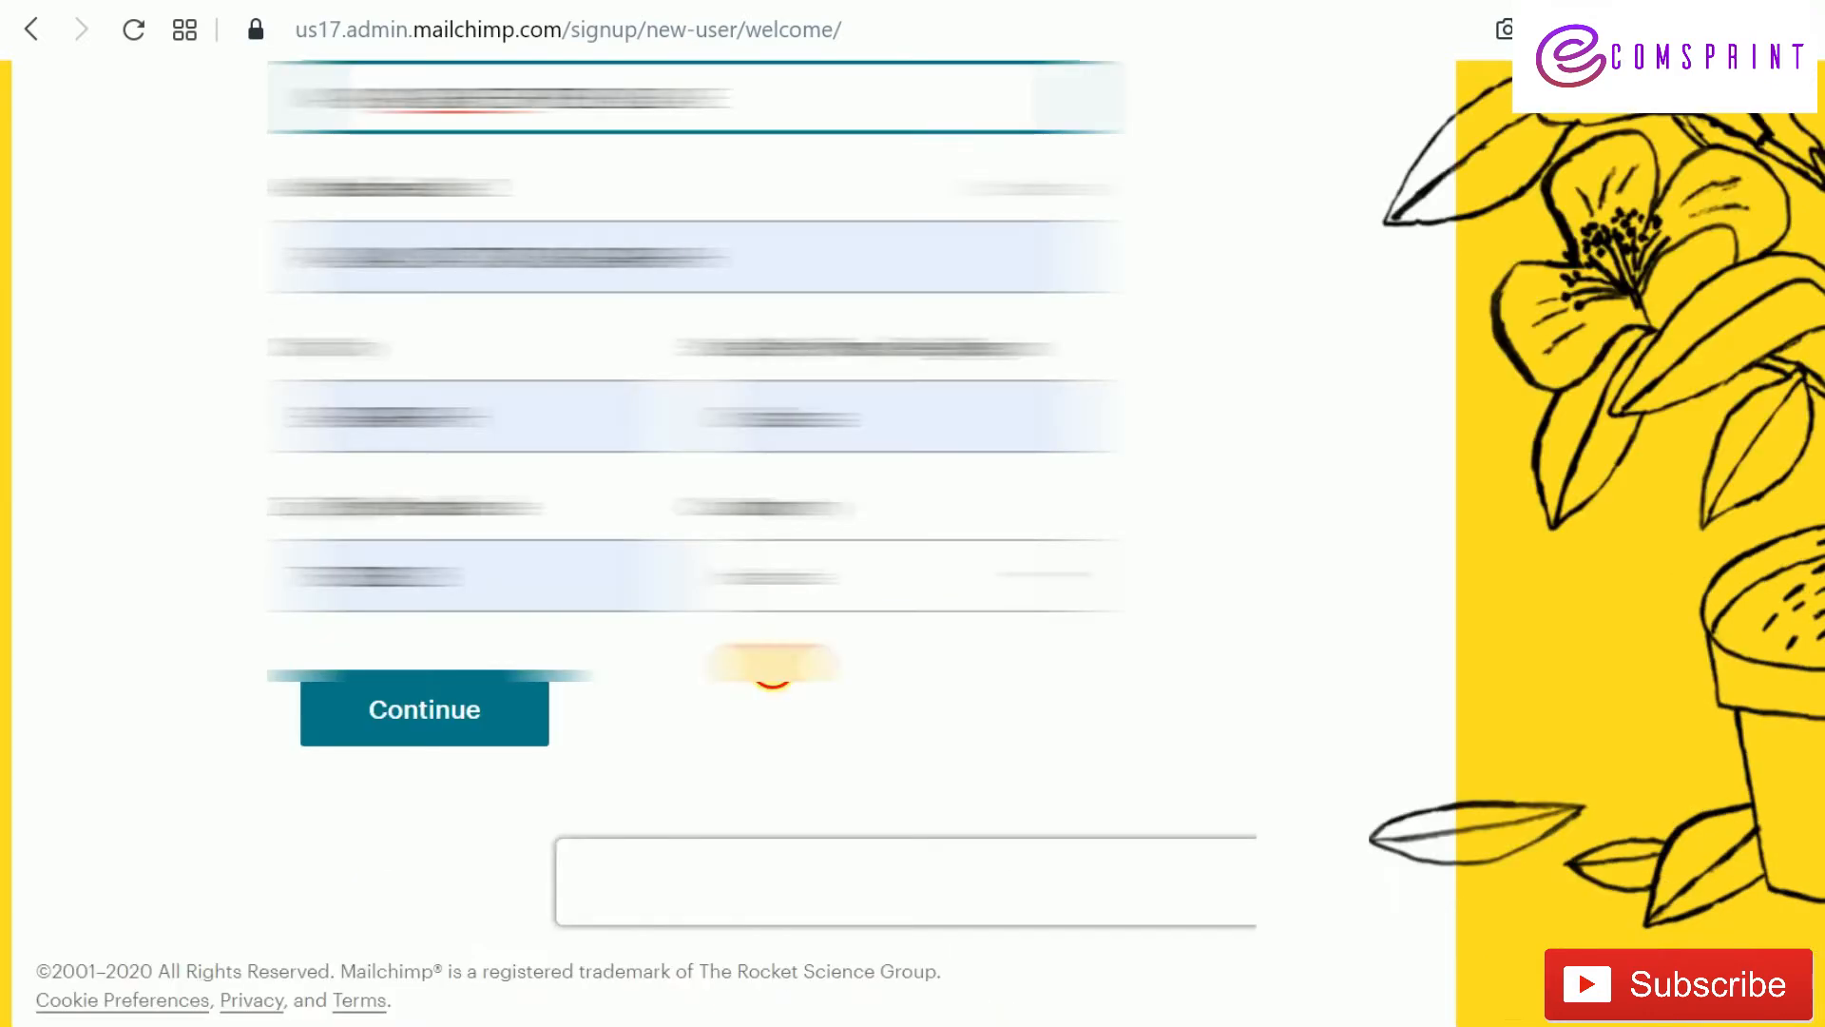
click(481, 722)
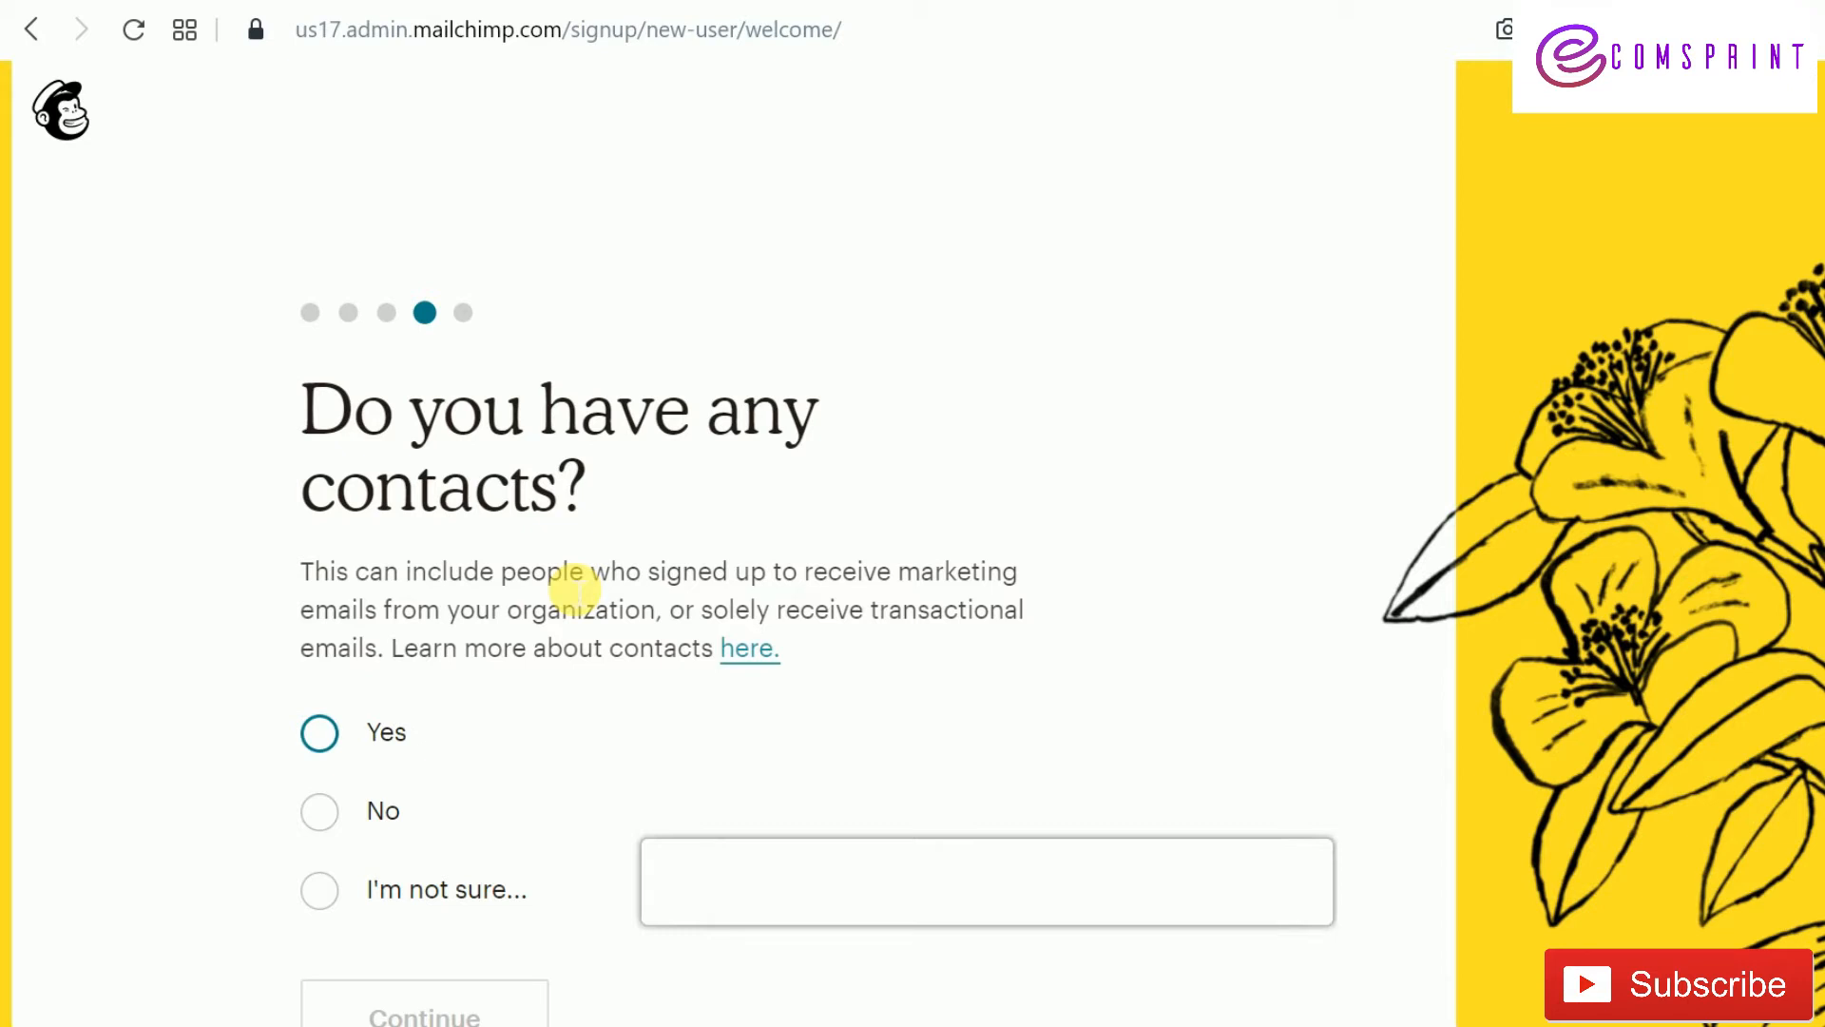
Answer Yes to having contacts, choose '500 or less' subscribers, and continue
click(578, 733)
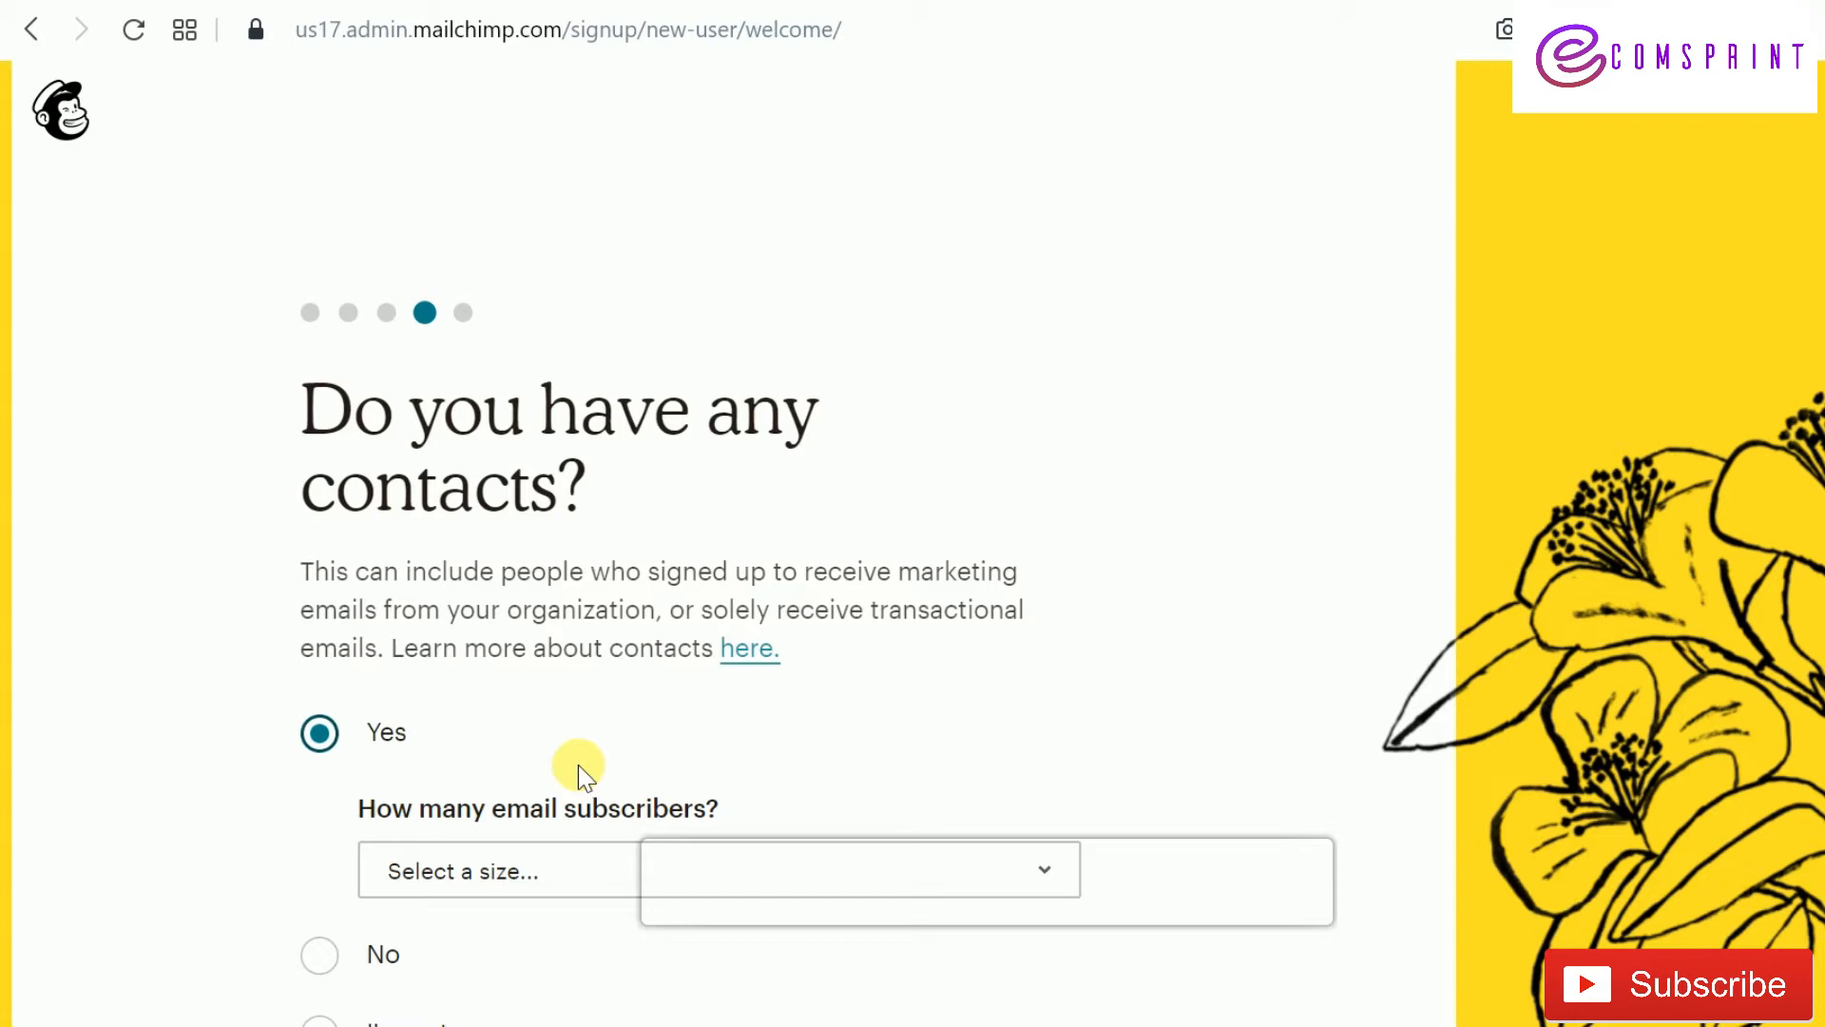
scroll(558, 772, down, 3)
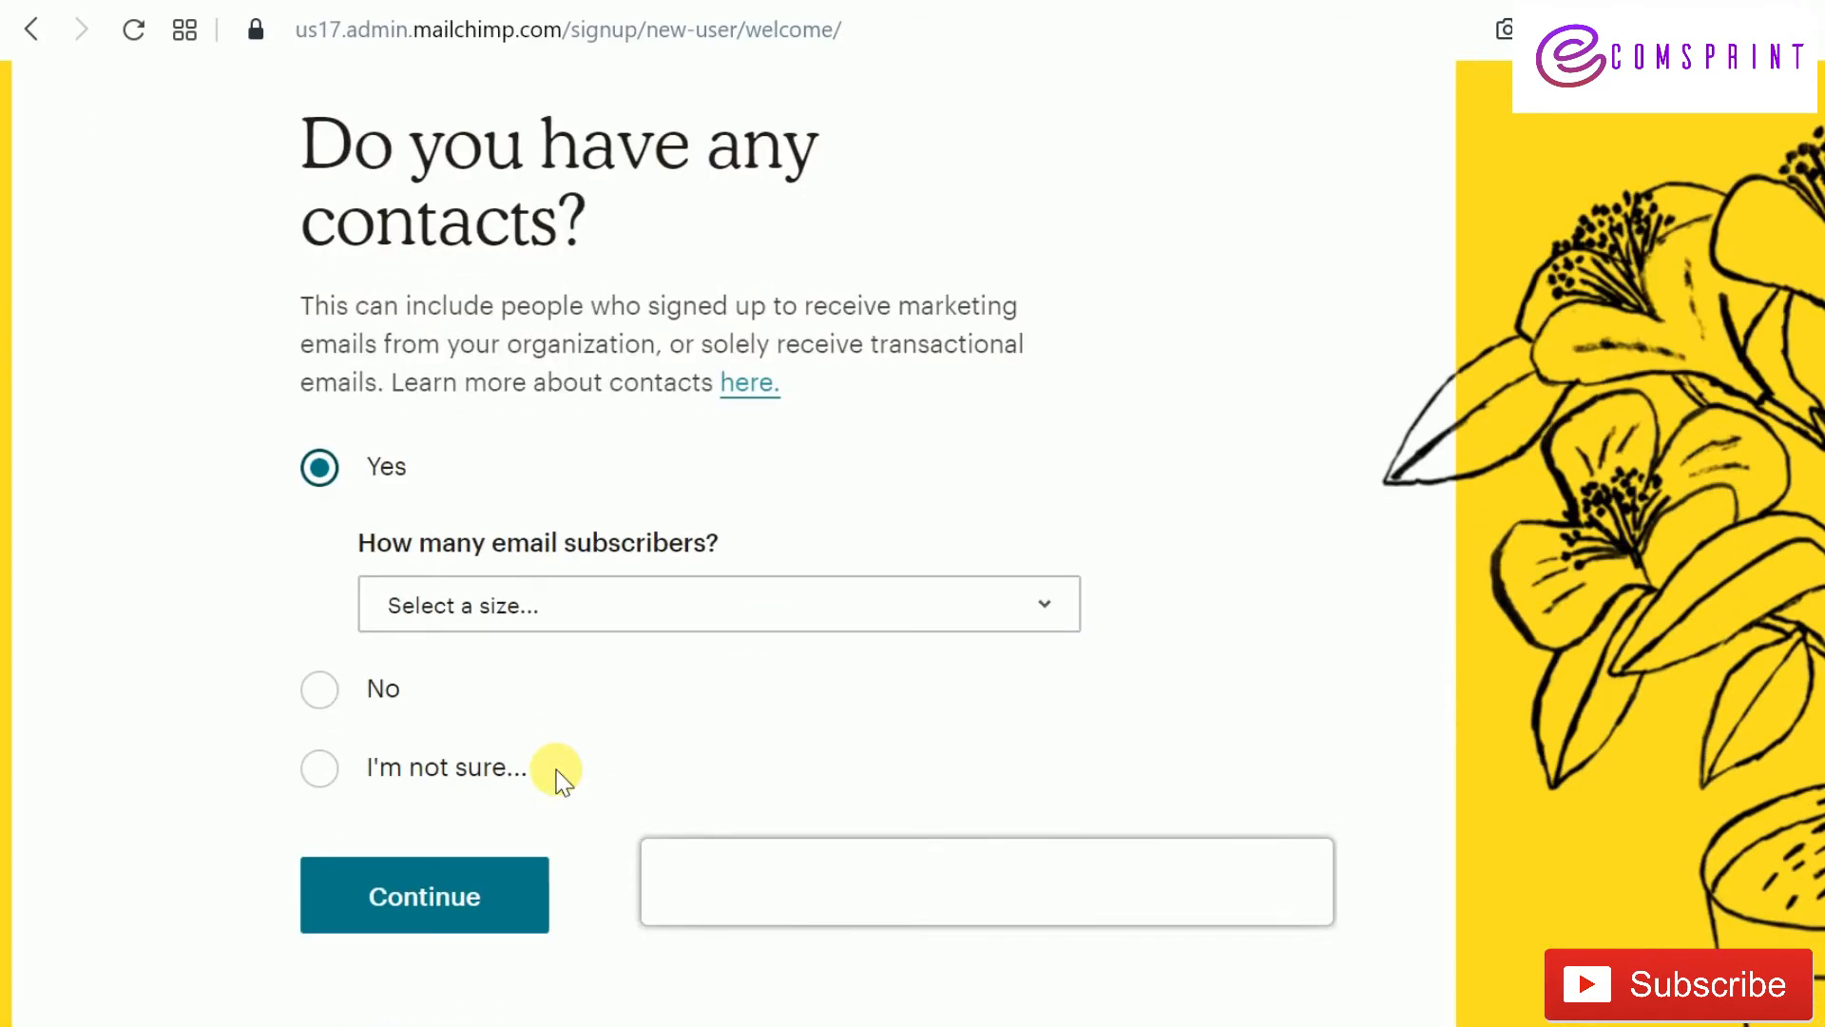
click(635, 605)
click(587, 709)
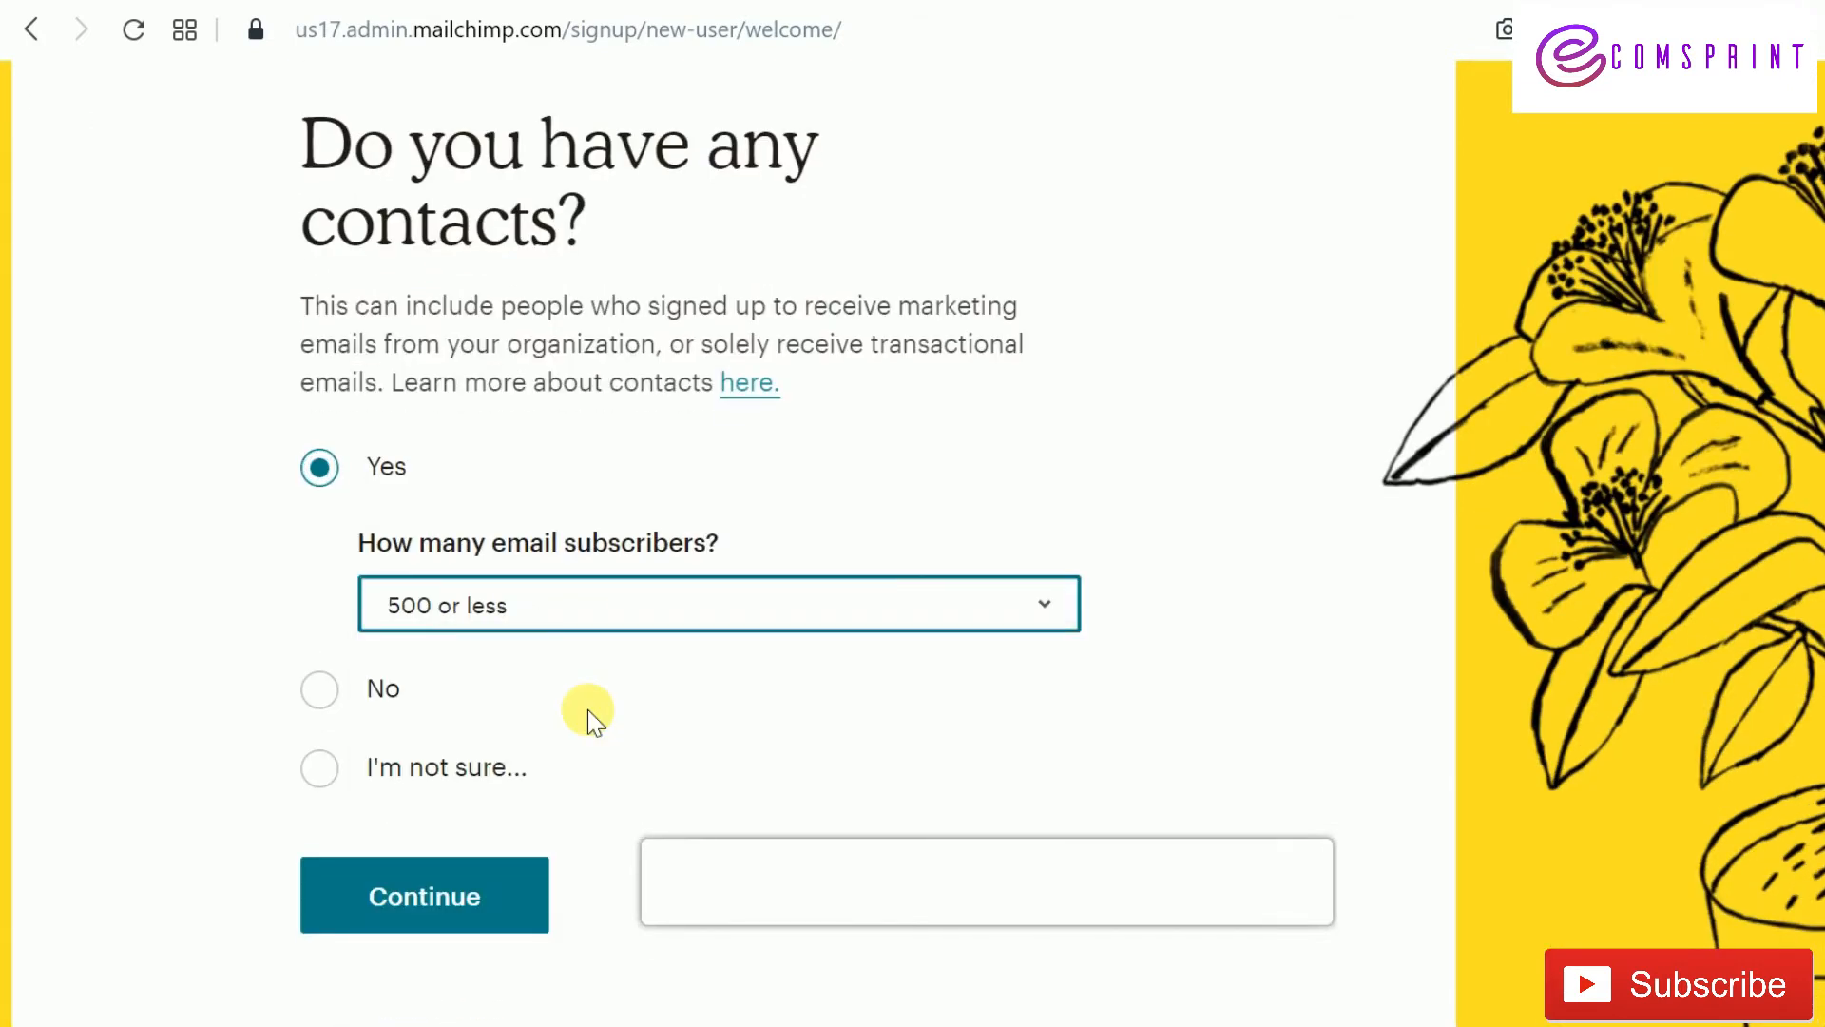
click(443, 917)
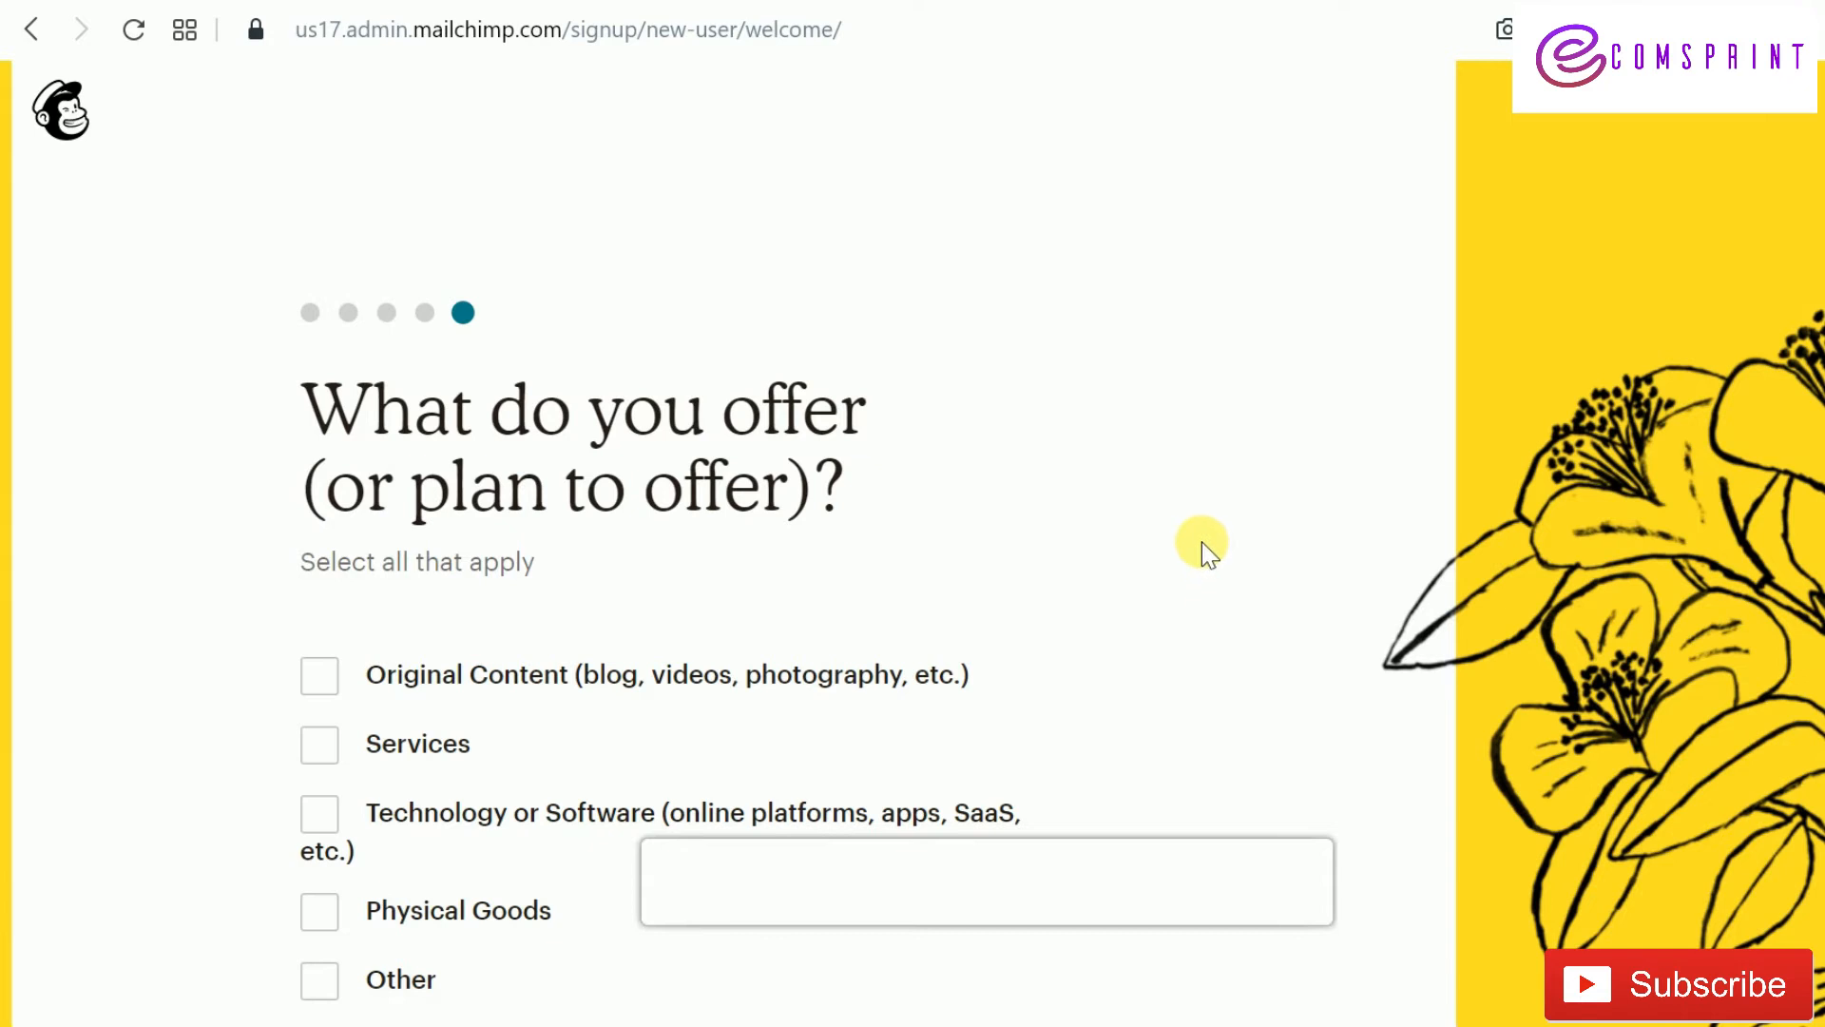
Select Physical Goods as the offering, sold through your own website or e-commerce store
scroll(321, 654, down, 3)
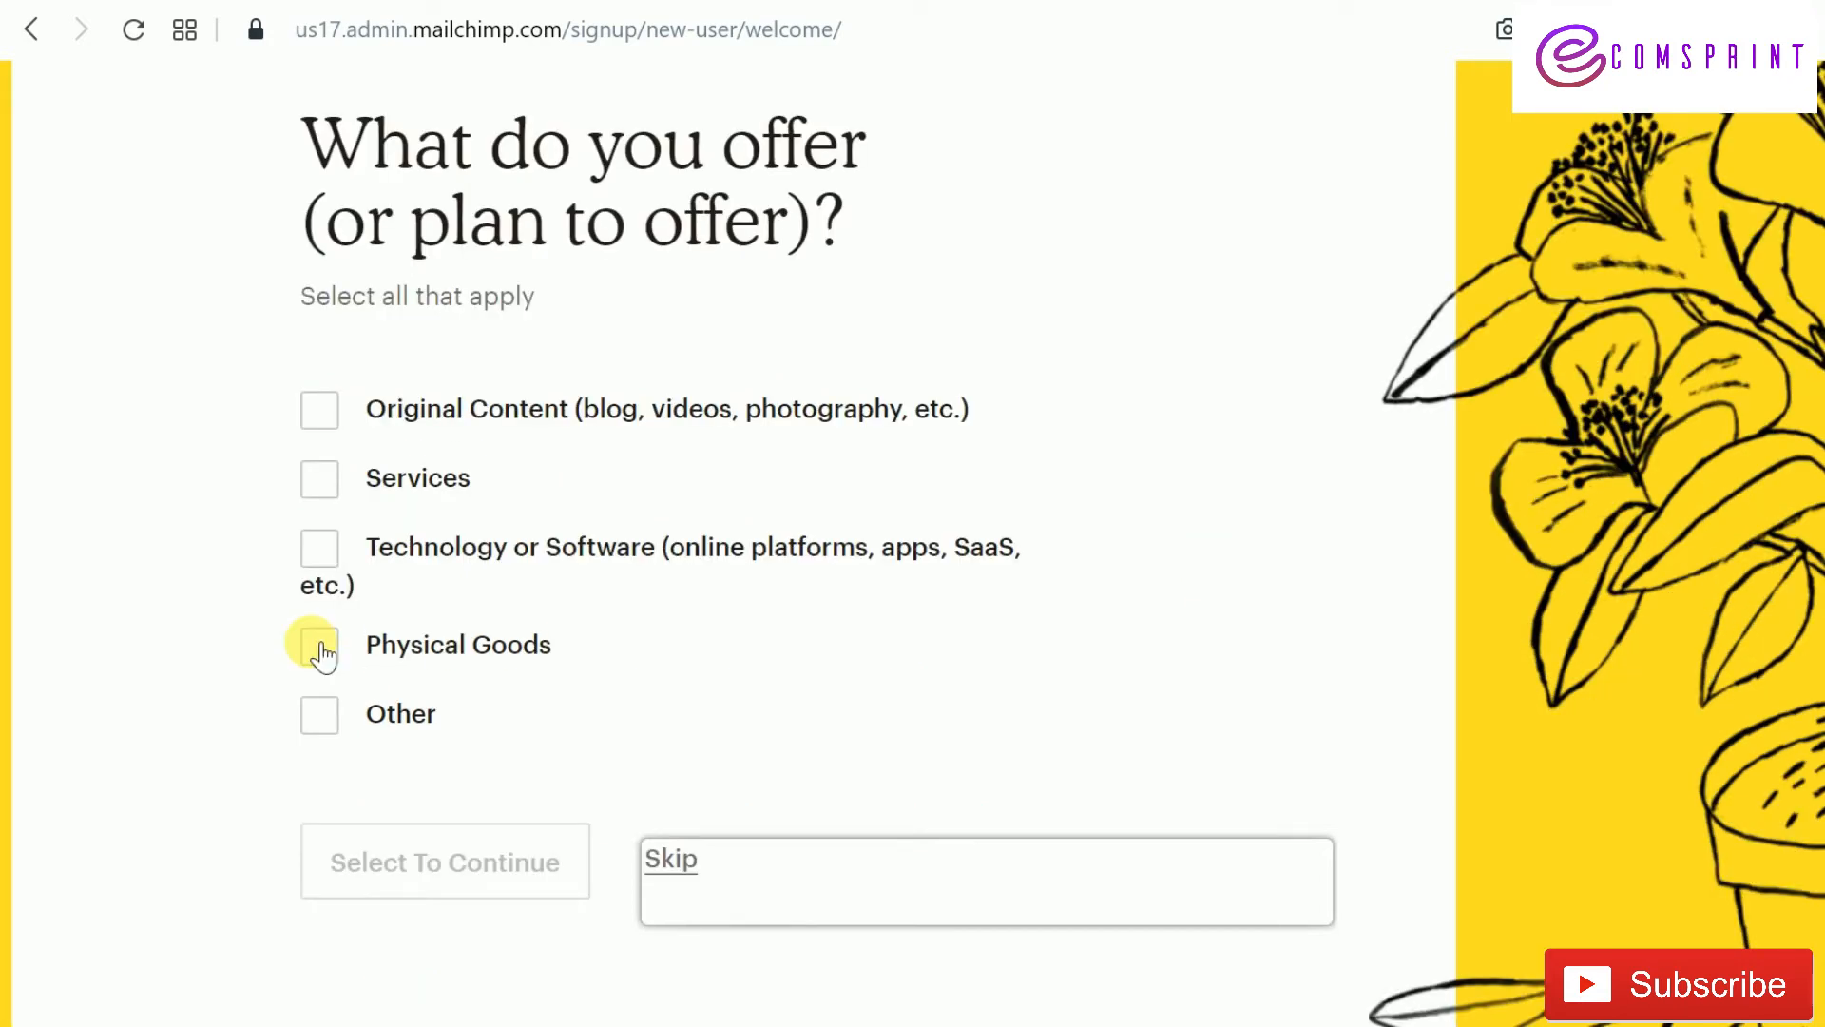
click(321, 650)
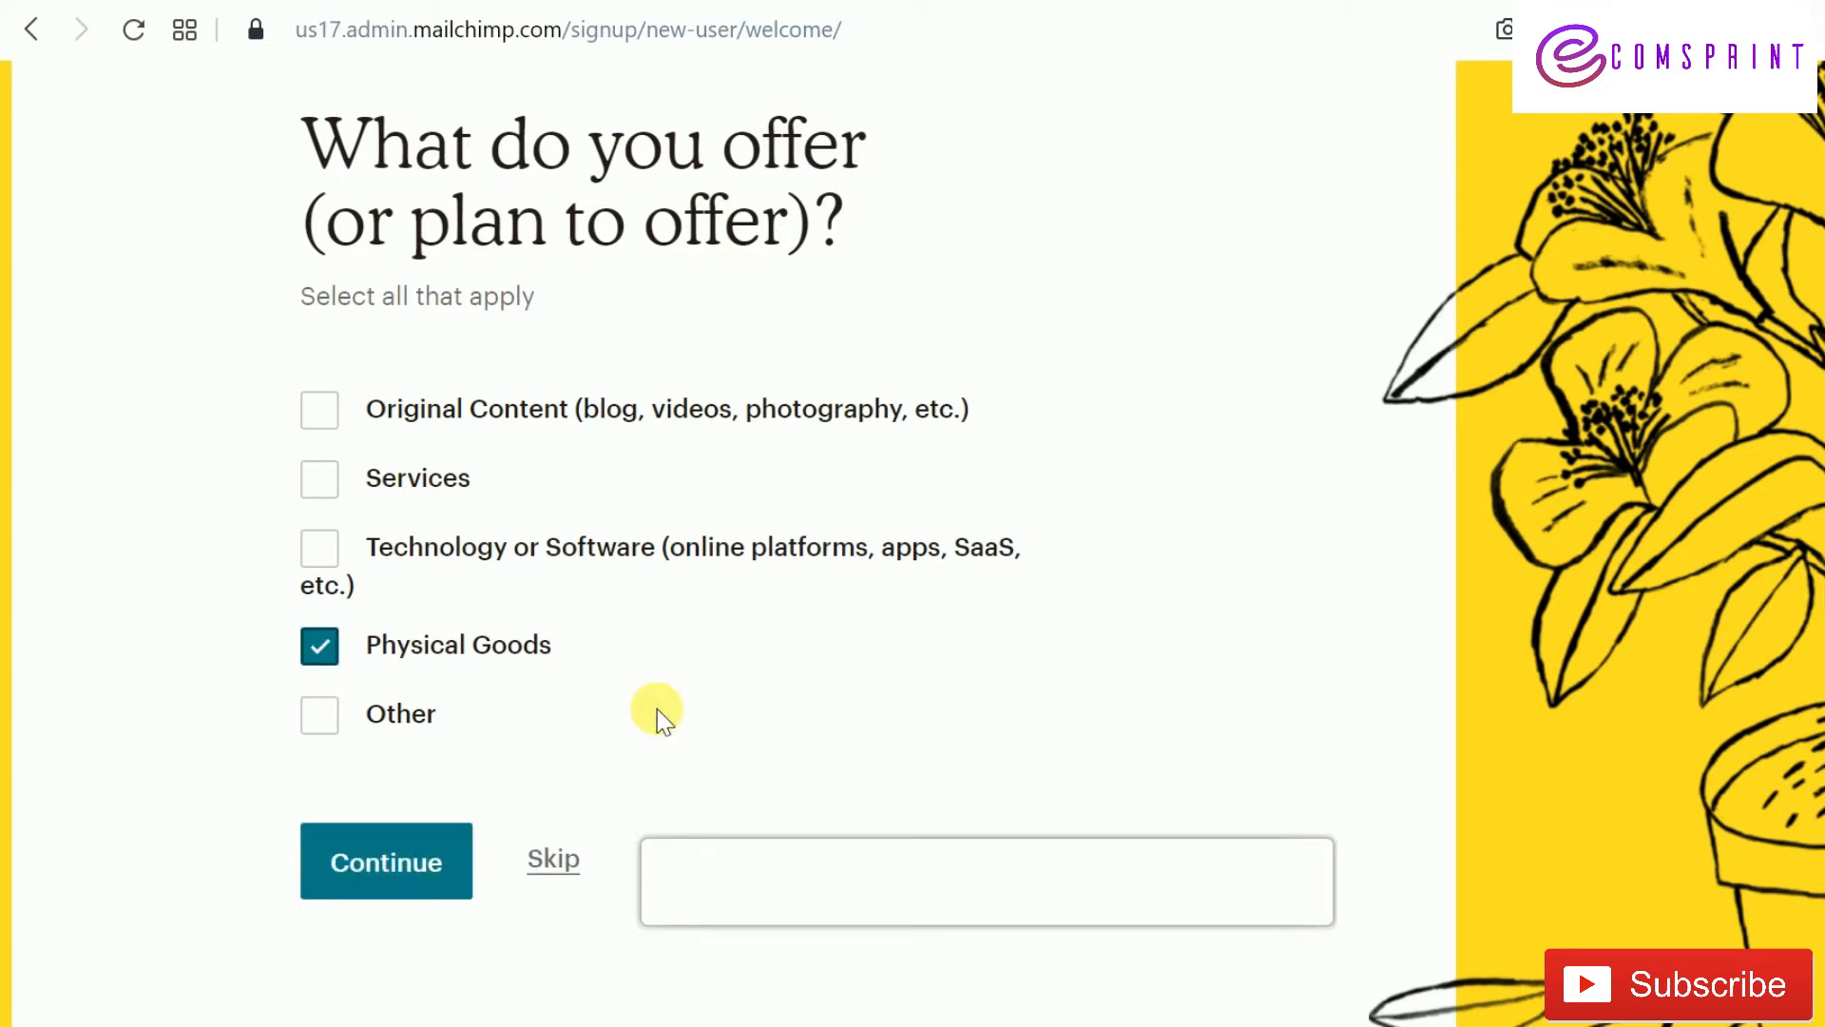
click(428, 862)
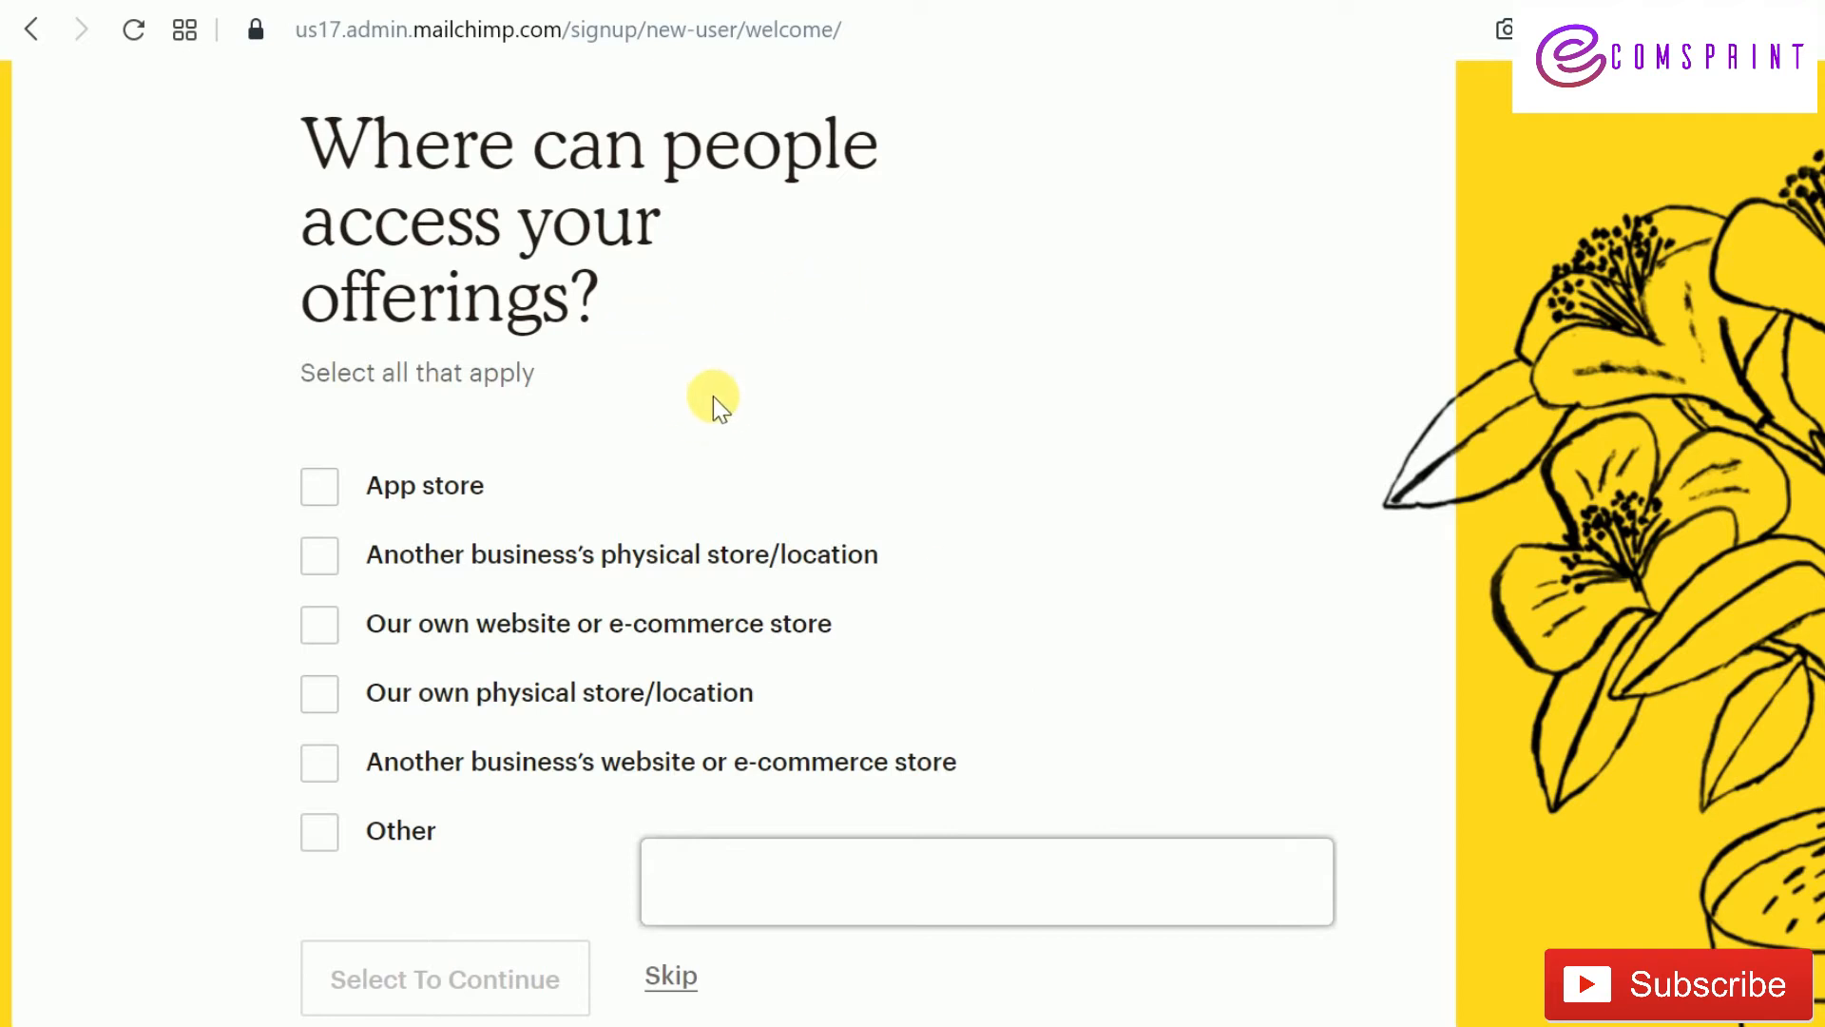
click(333, 641)
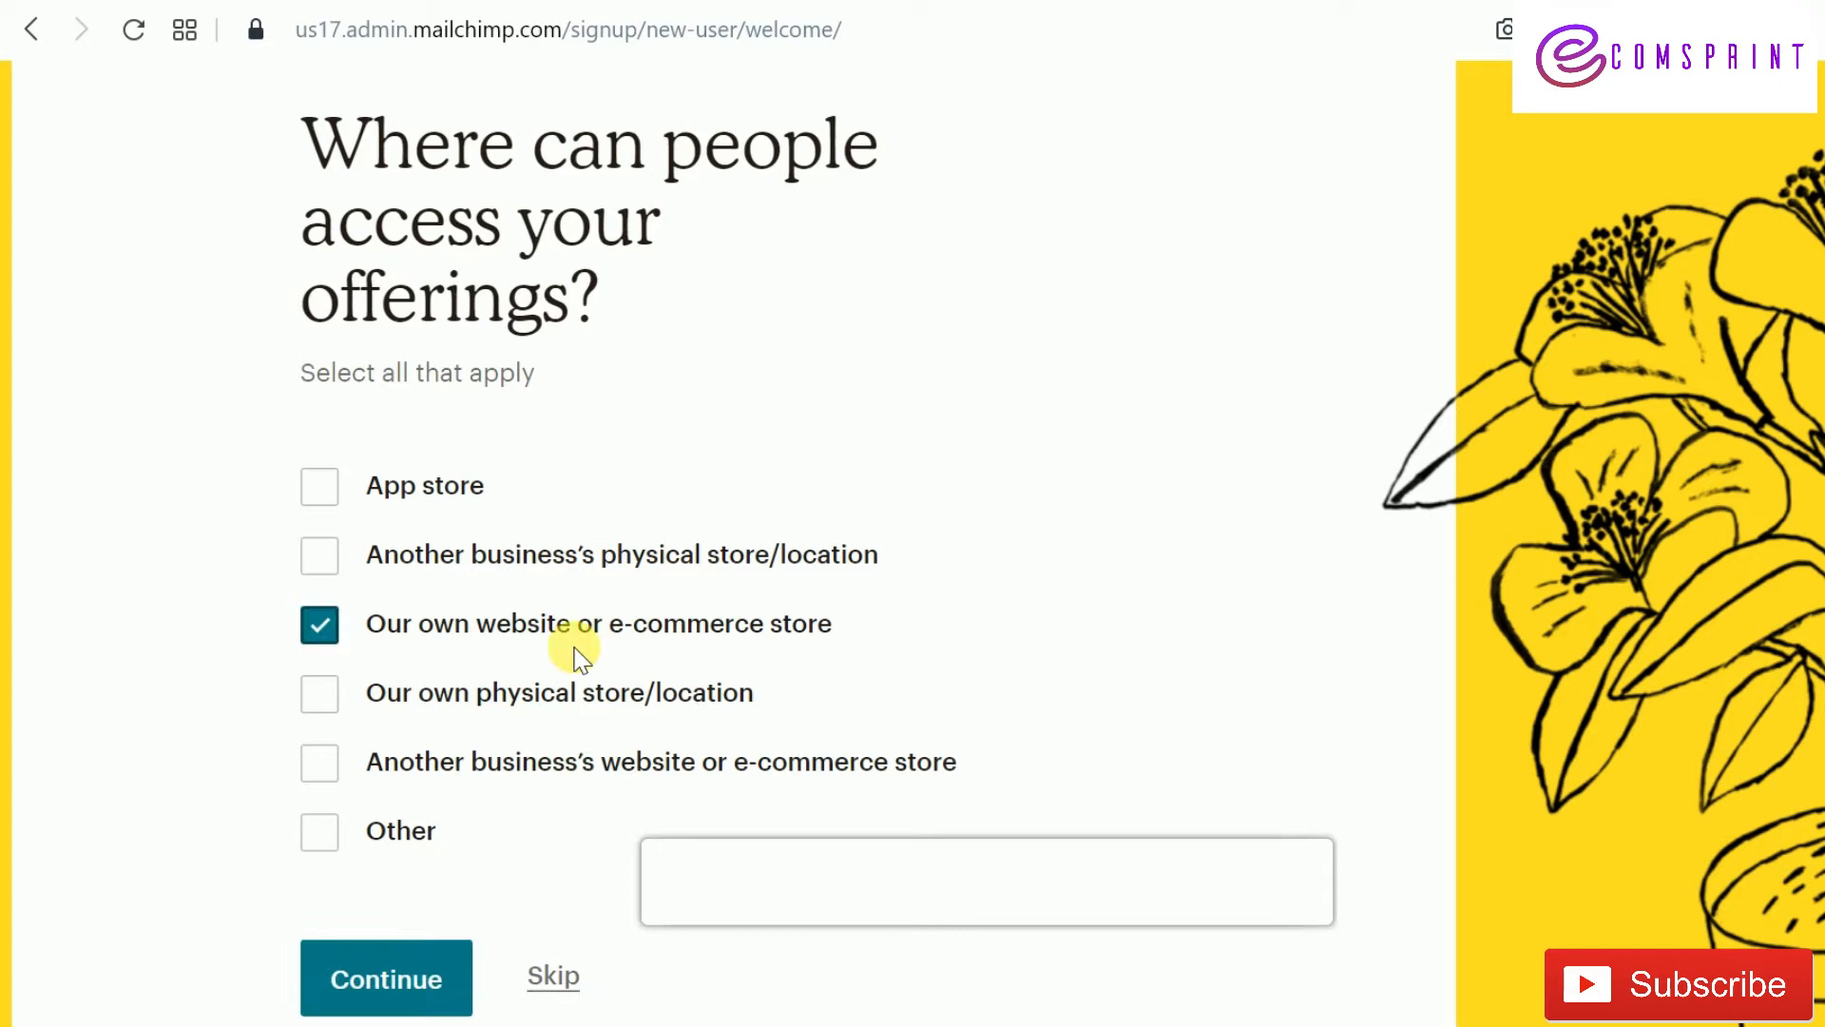
click(359, 979)
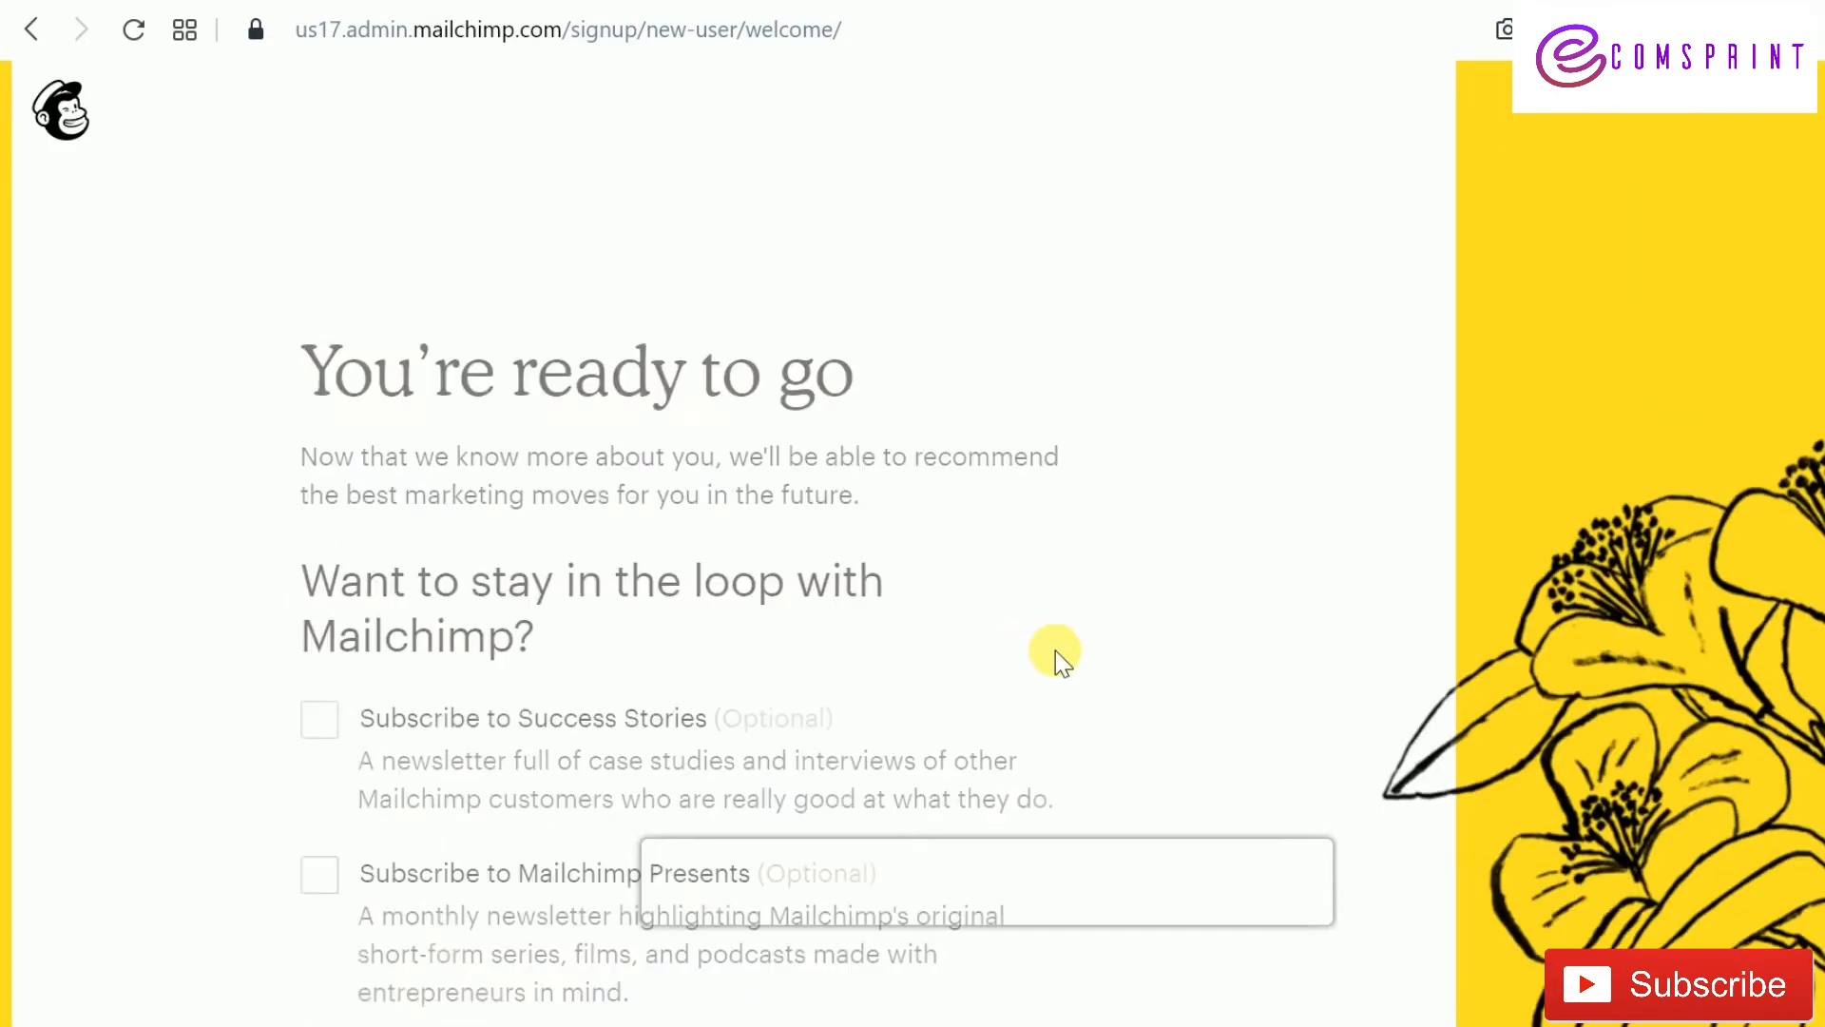
Finish account setup without subscribing to any Mailchimp newsletters
scroll(1091, 595, down, 2)
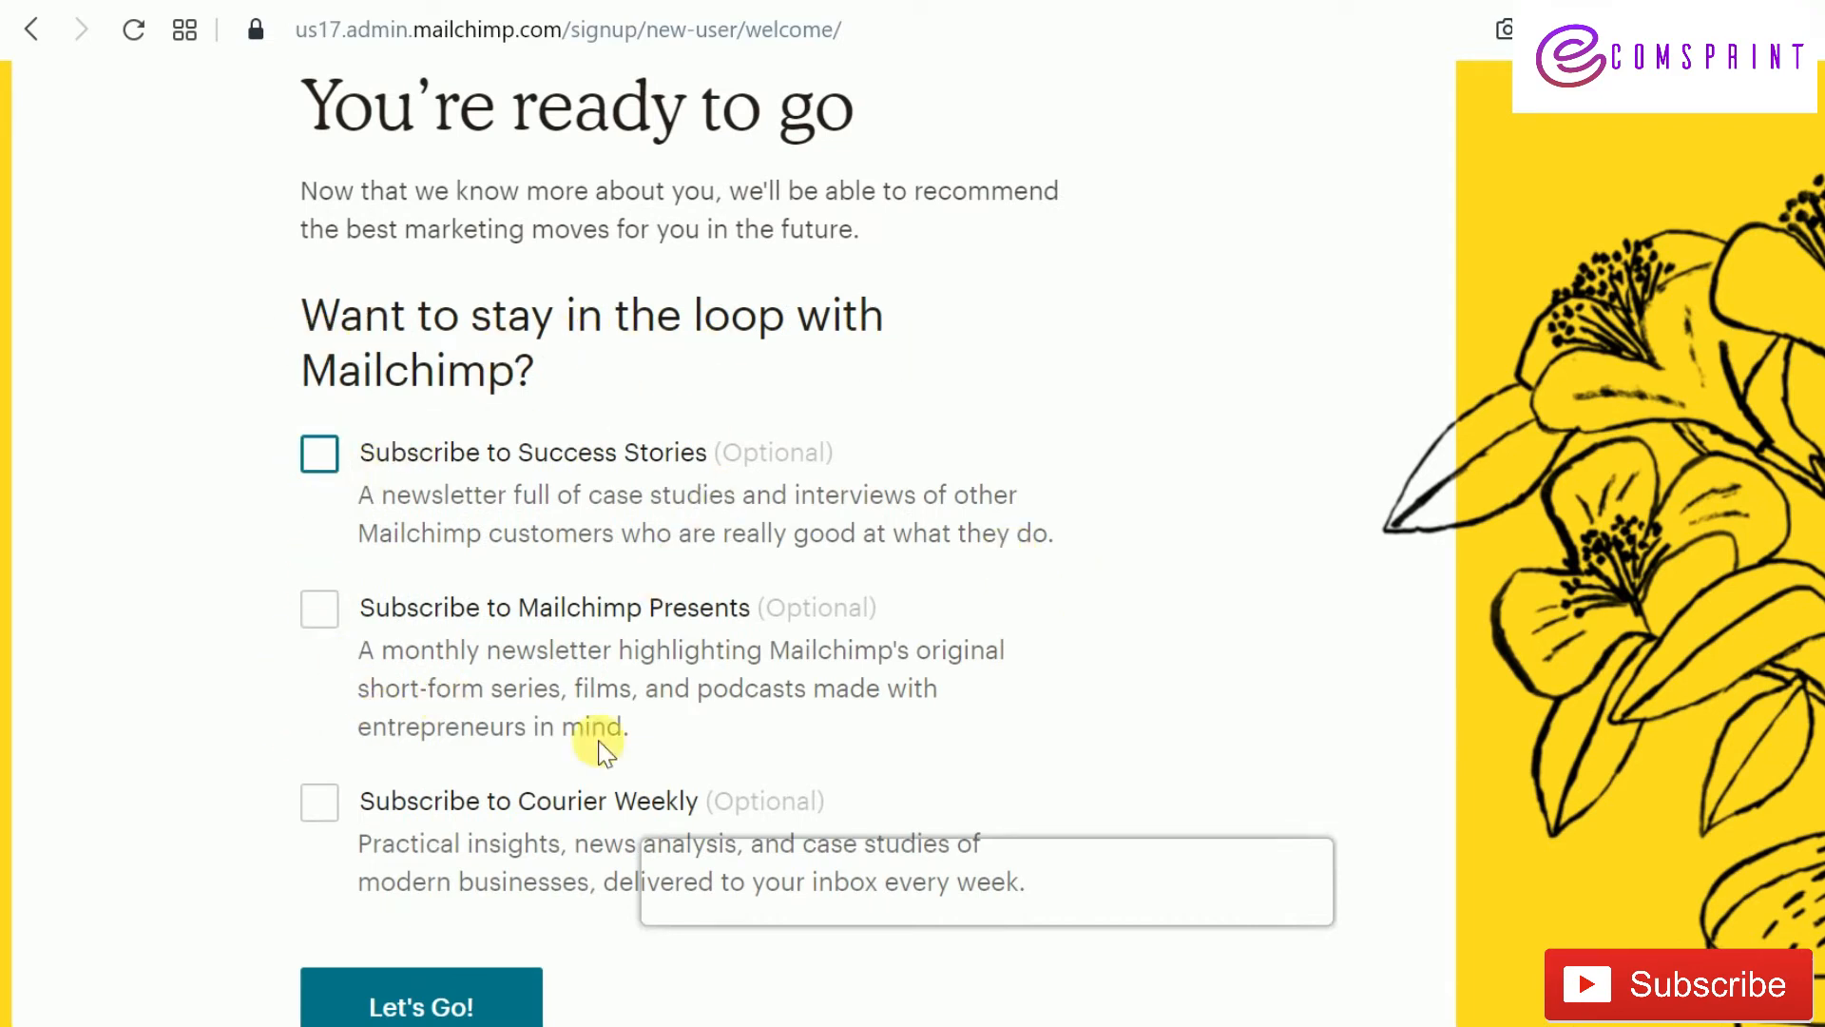
scroll(494, 806, down, 3)
scroll(419, 488, up, 2)
scroll(456, 466, down, 2)
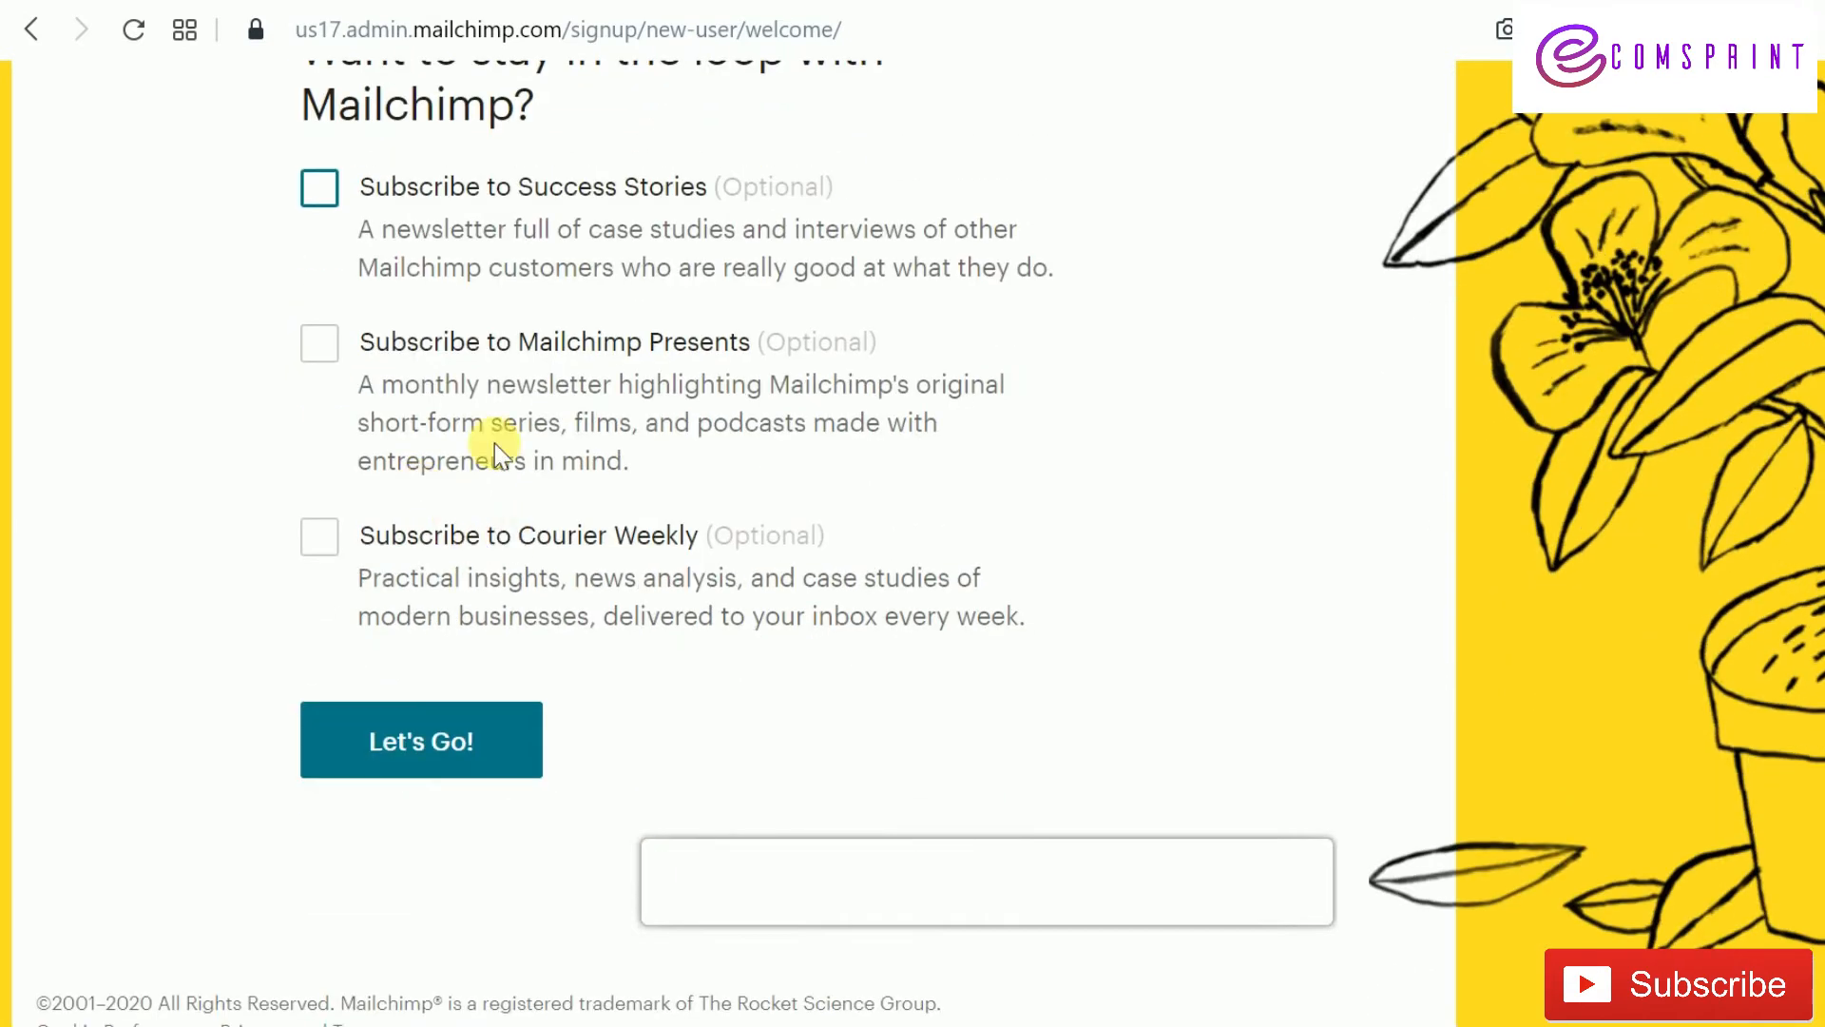
click(456, 751)
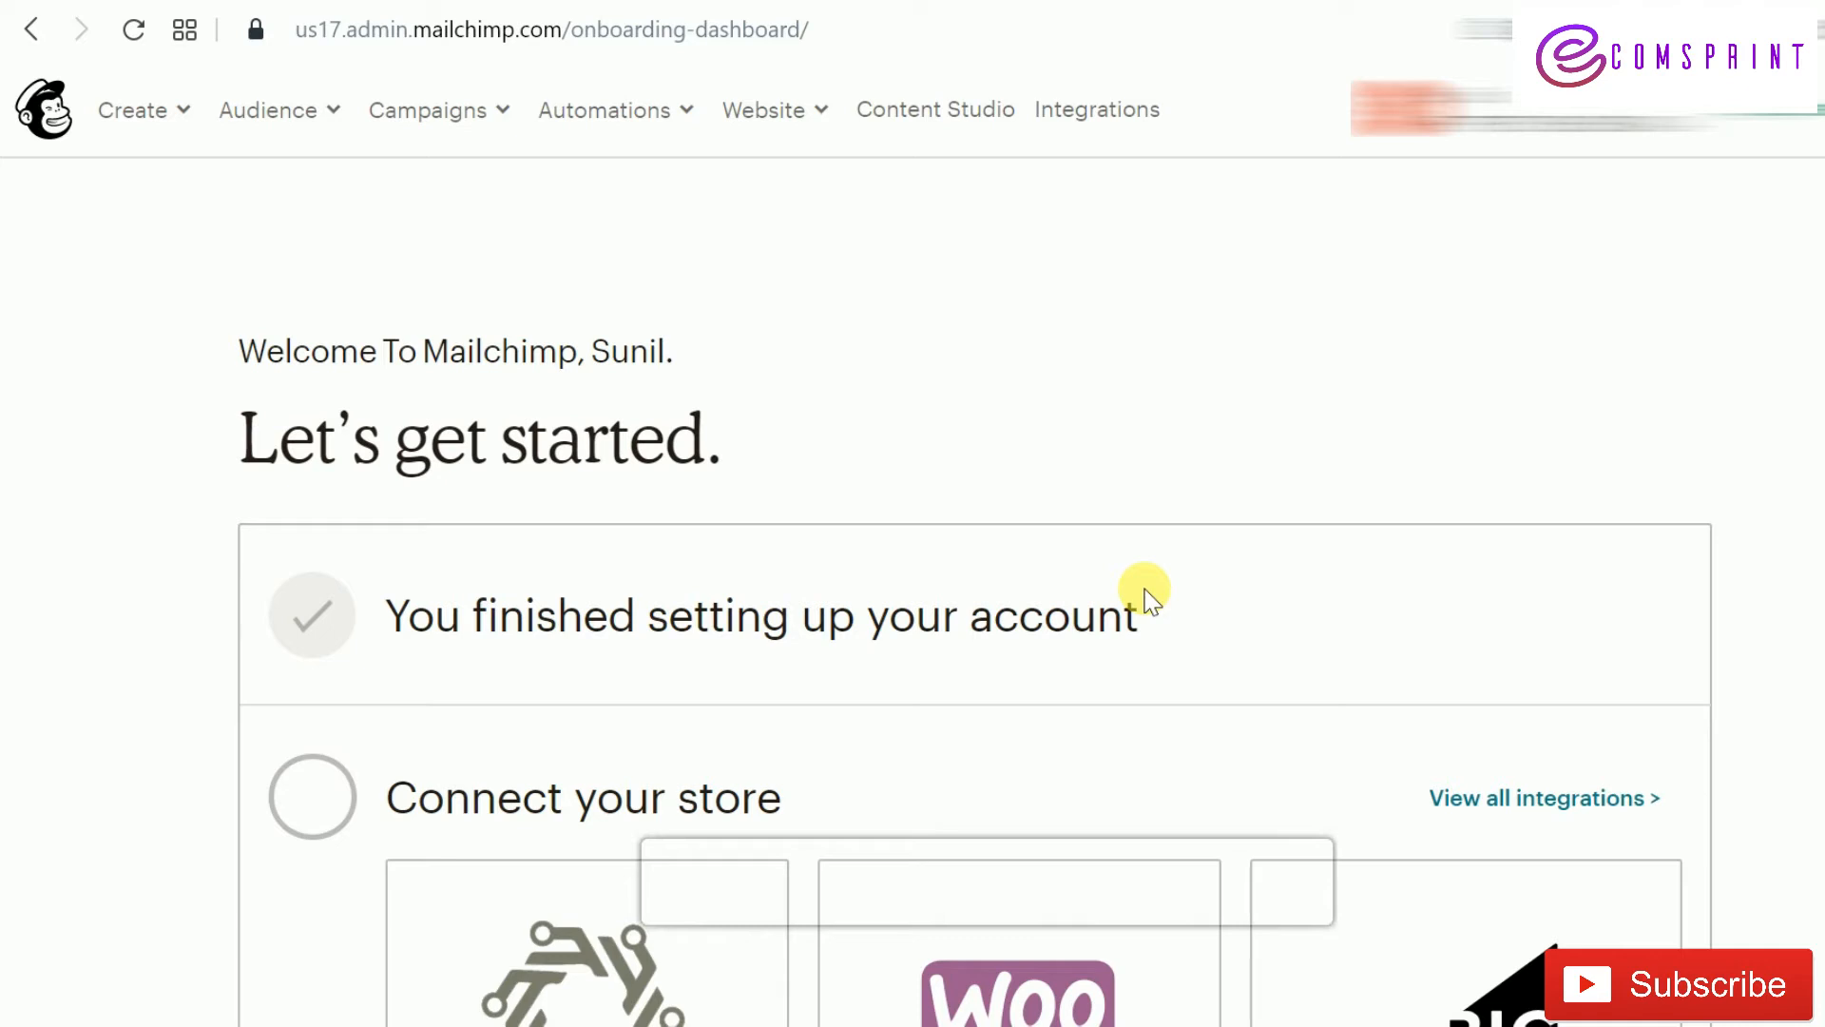
Open the 'Use ShopSync to connect Shopify' card under Connect your store
scroll(1147, 594, down, 3)
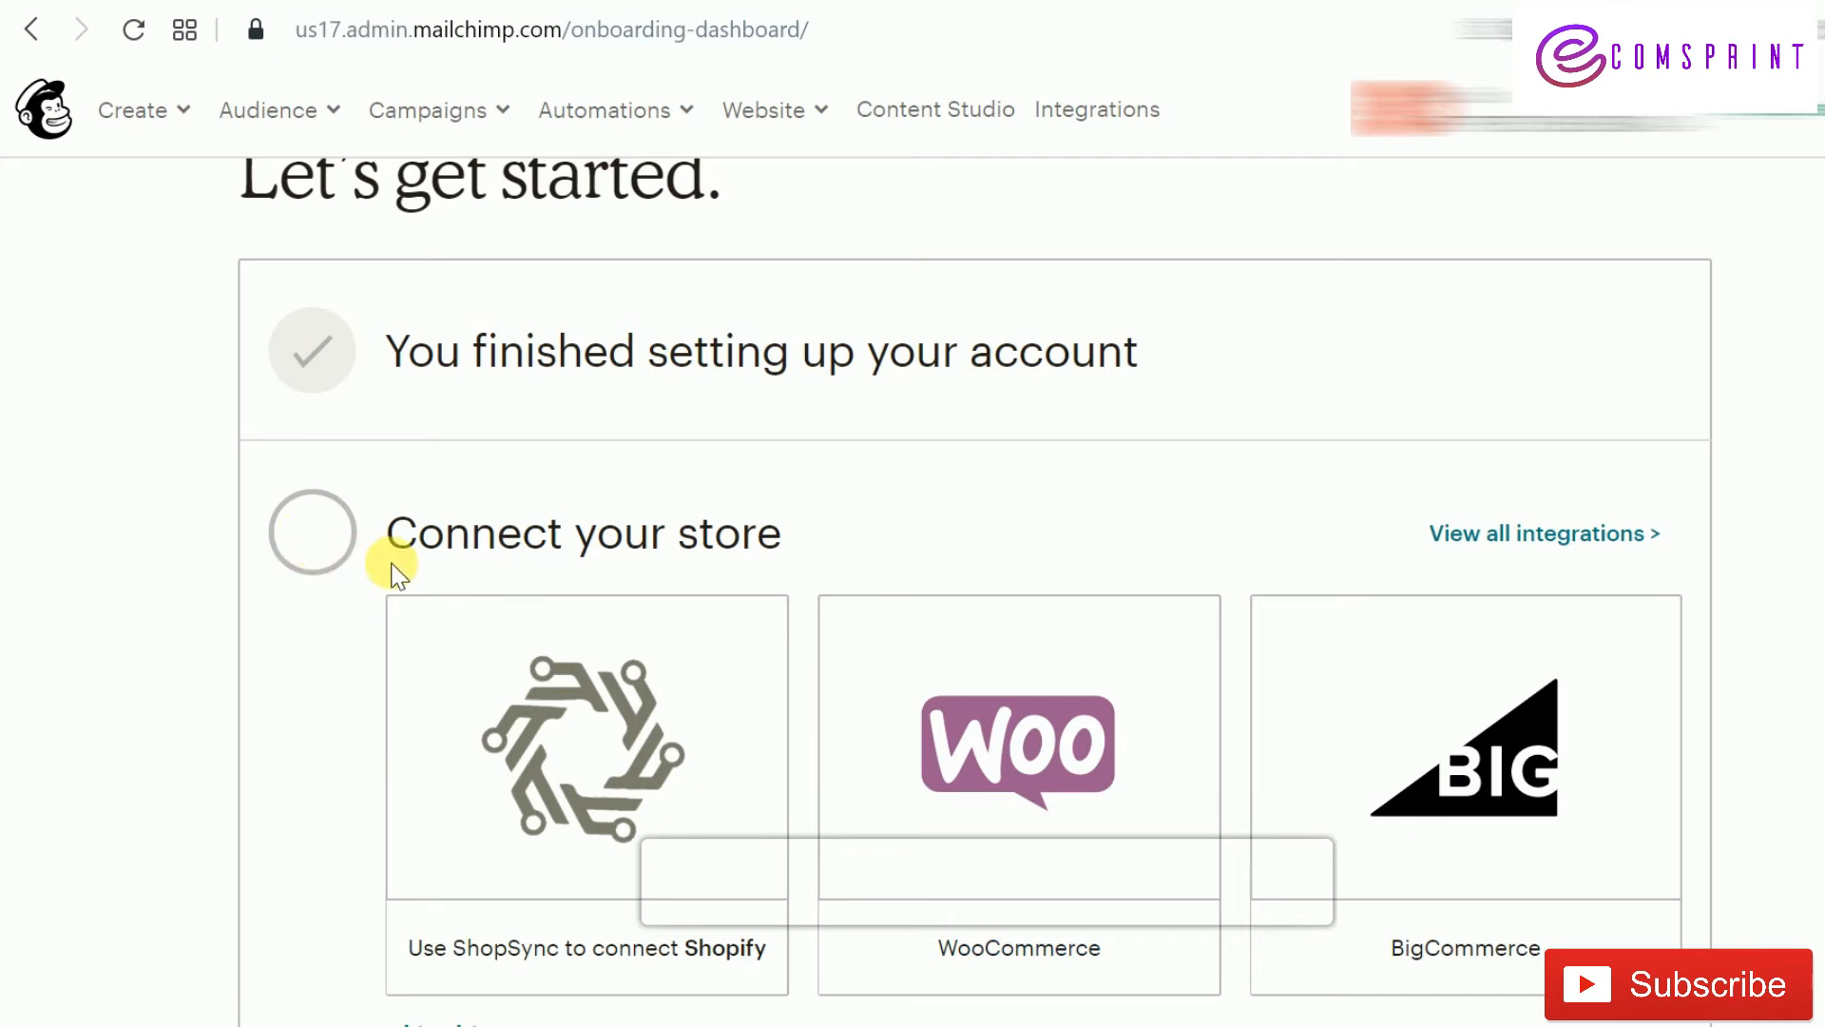
scroll(428, 566, down, 3)
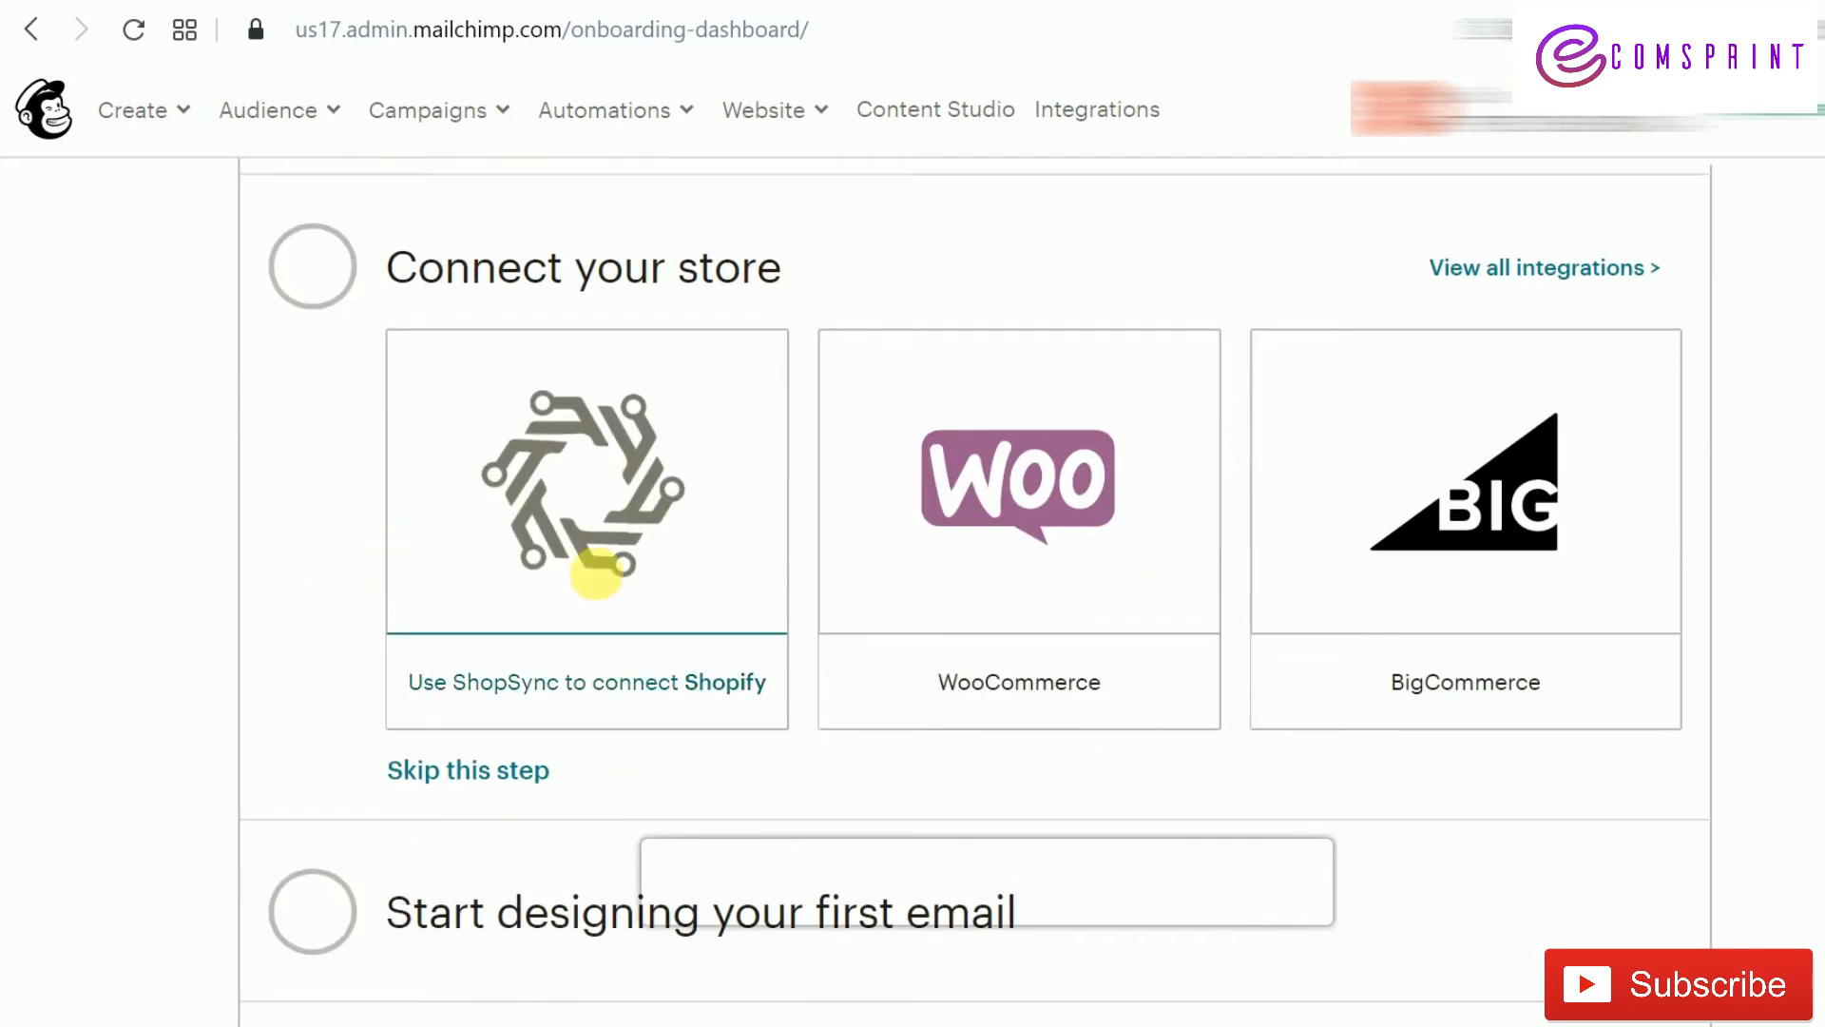
click(596, 561)
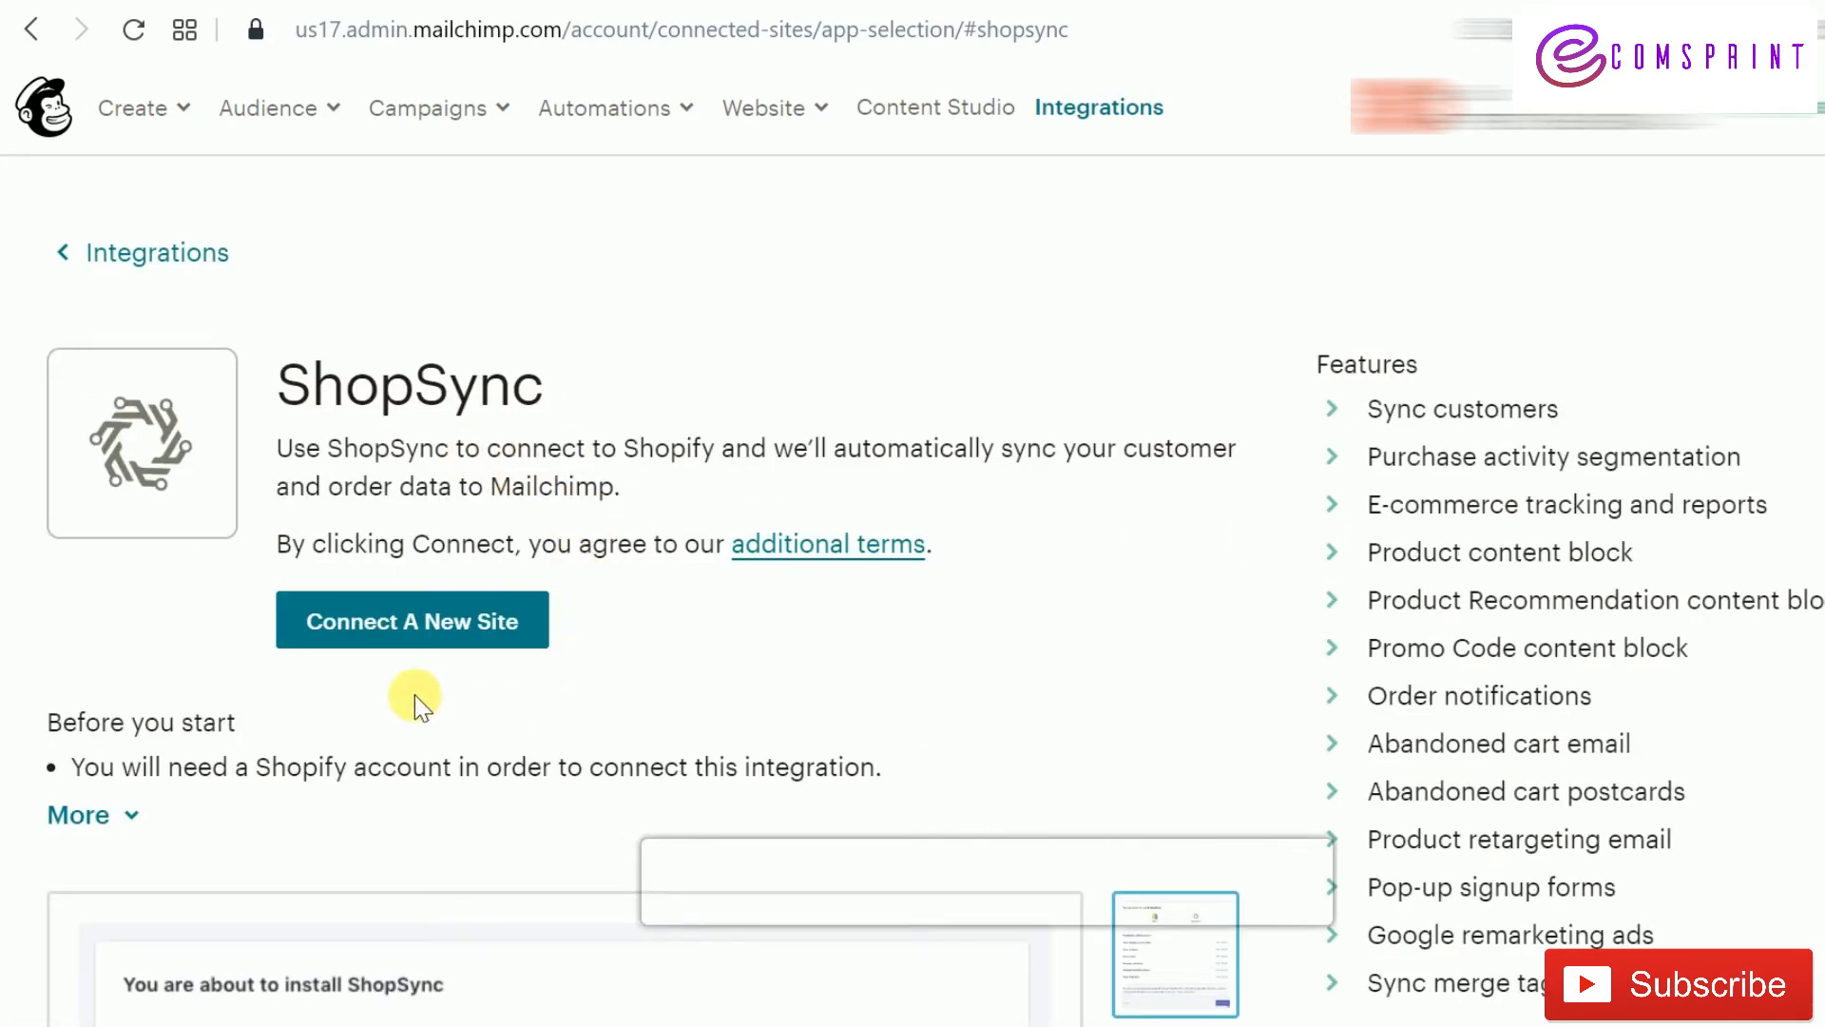
Add the ShopSync app to the Shopify store and approve its install permissions
click(466, 632)
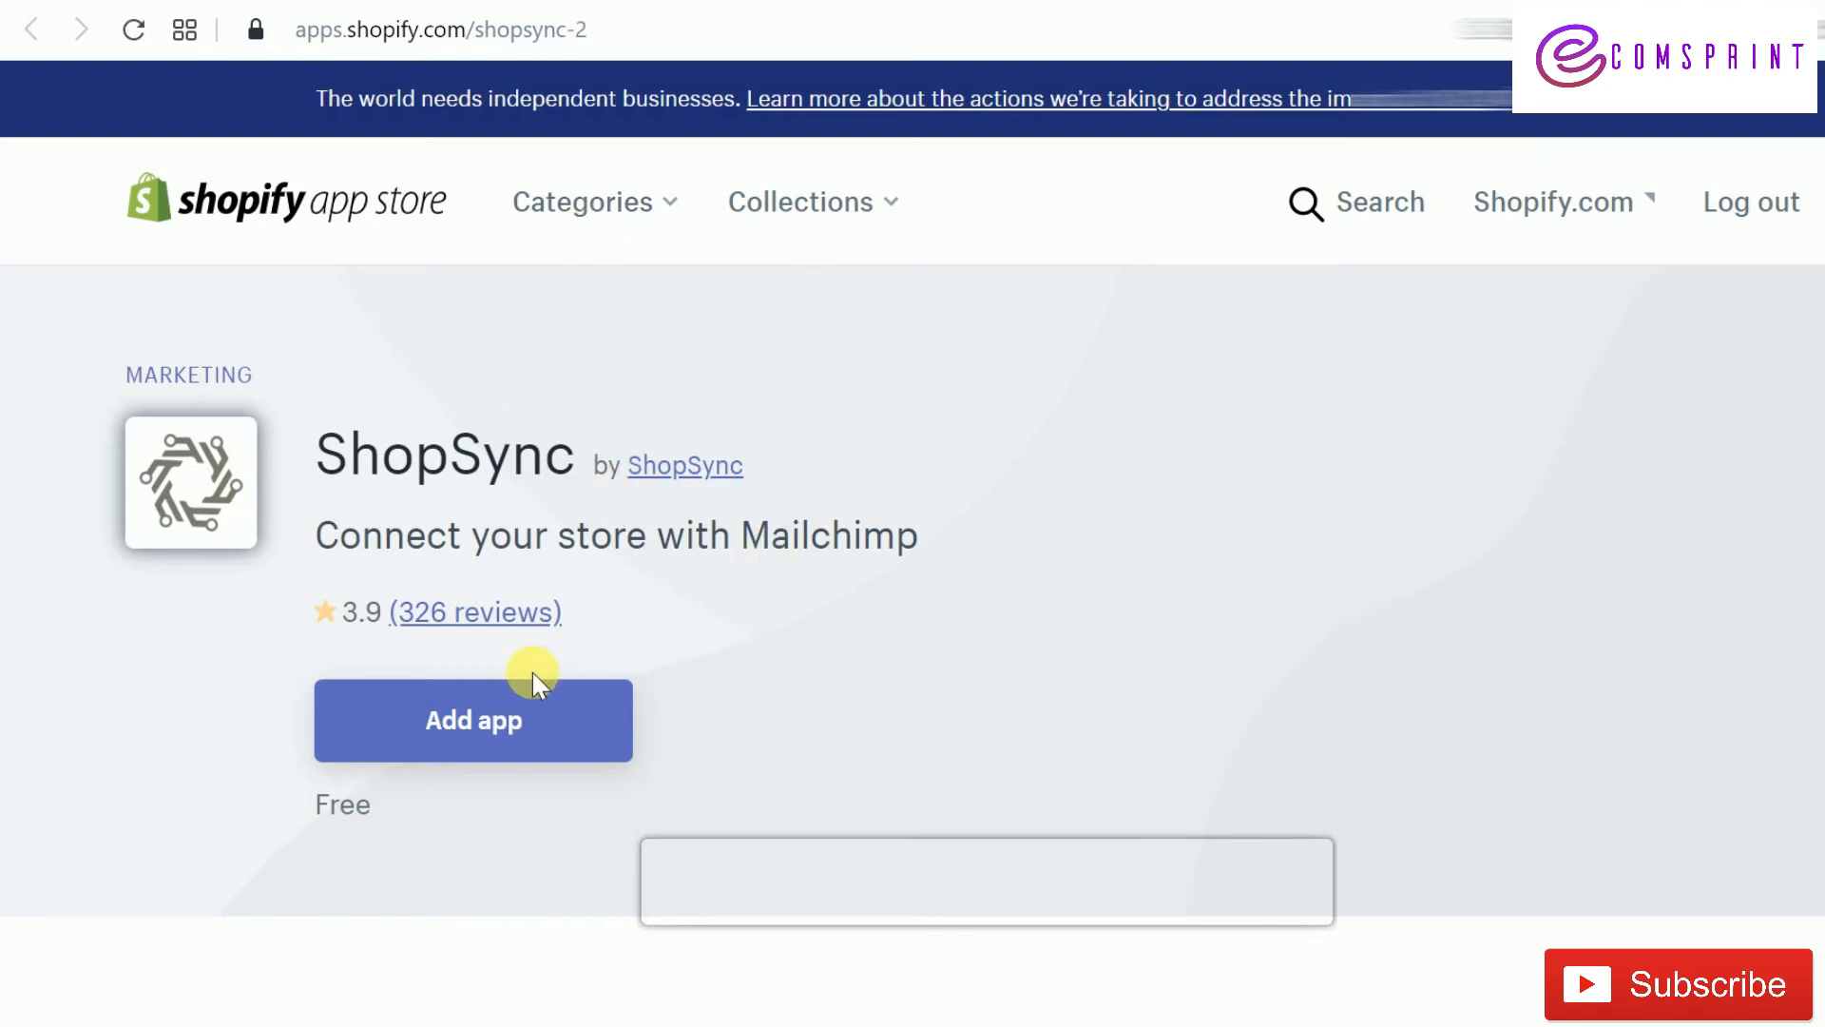
click(492, 731)
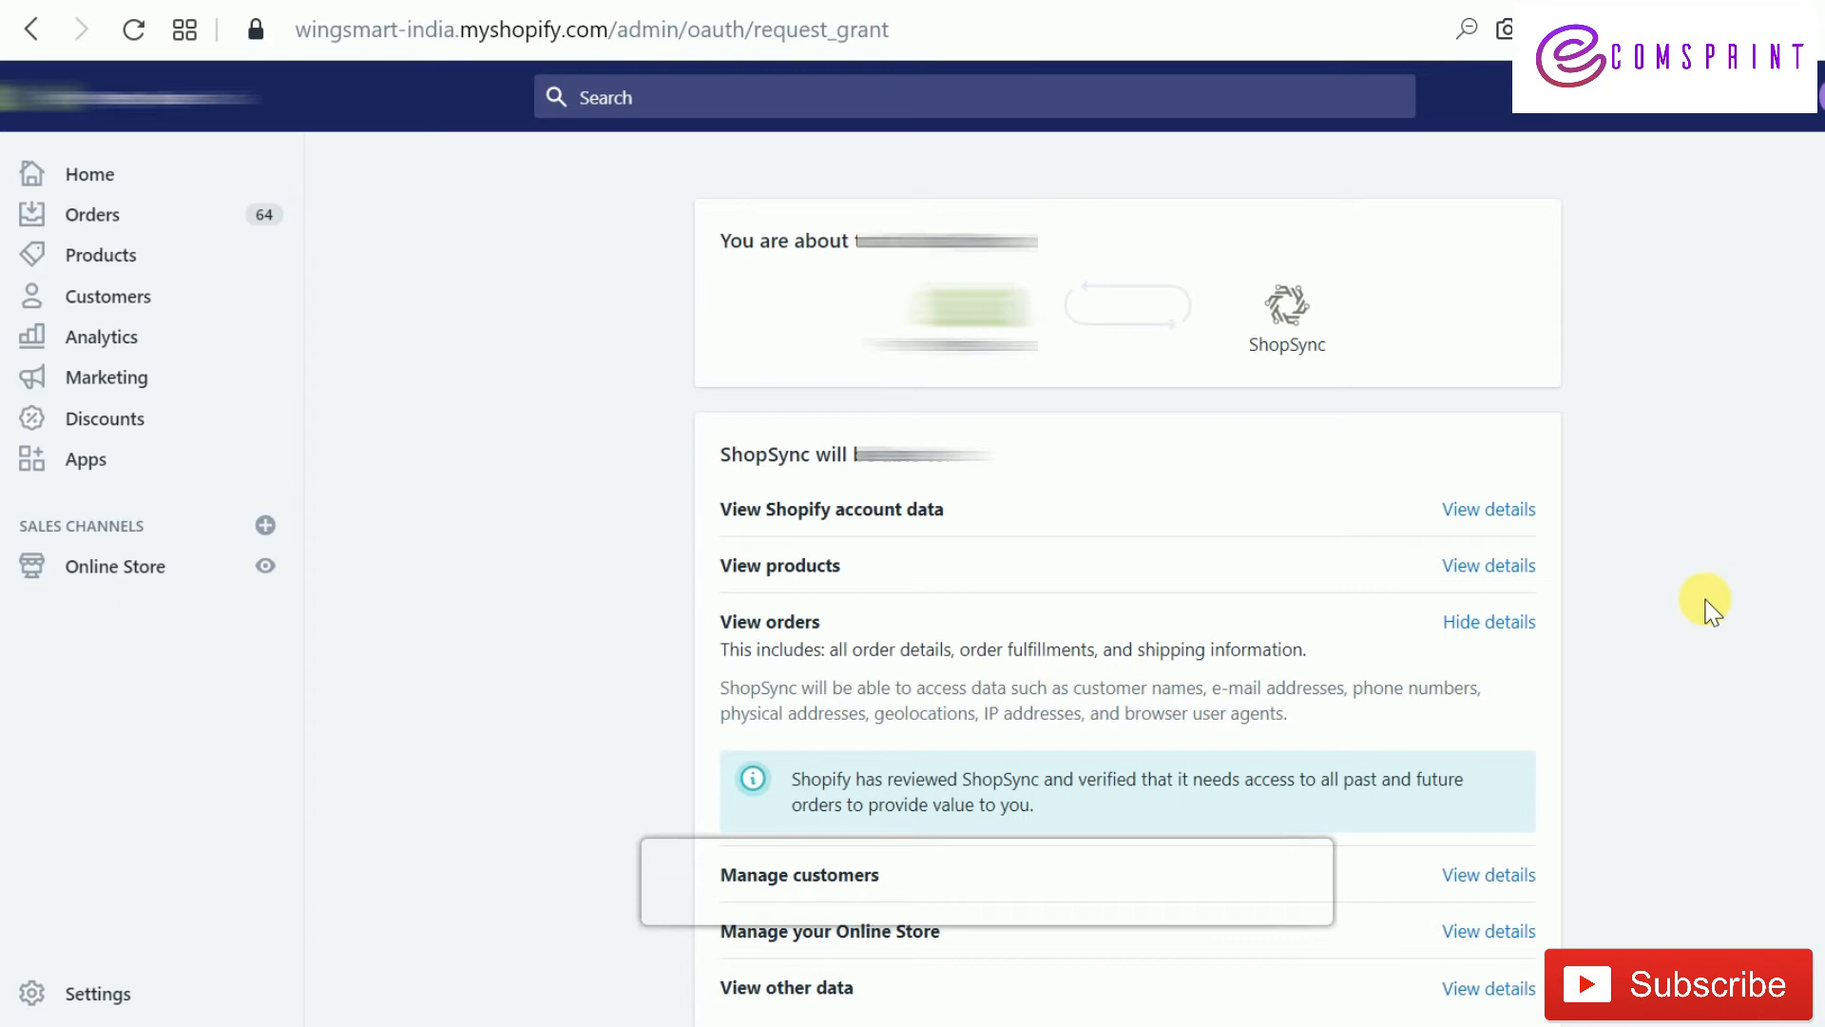
scroll(1706, 606, down, 4)
click(1504, 832)
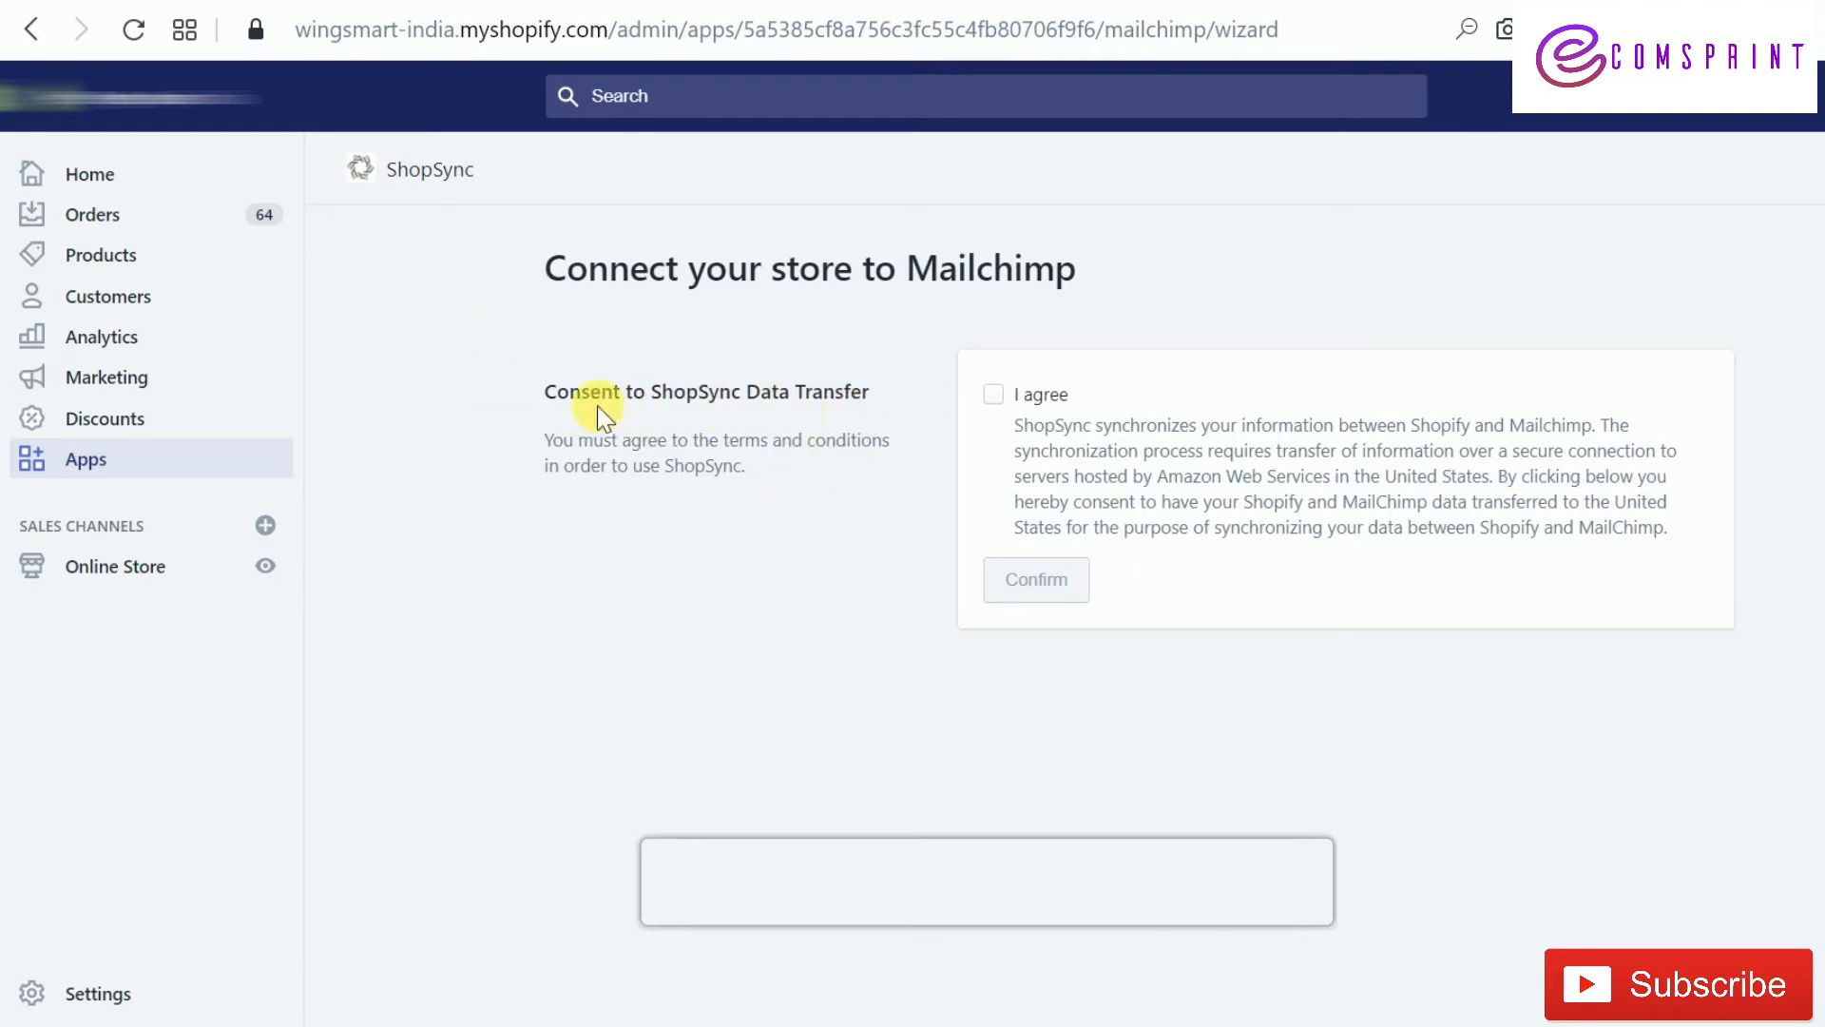
Agree to ShopSync's data transfer terms and begin connecting the store to Mailchimp
click(989, 395)
click(1029, 597)
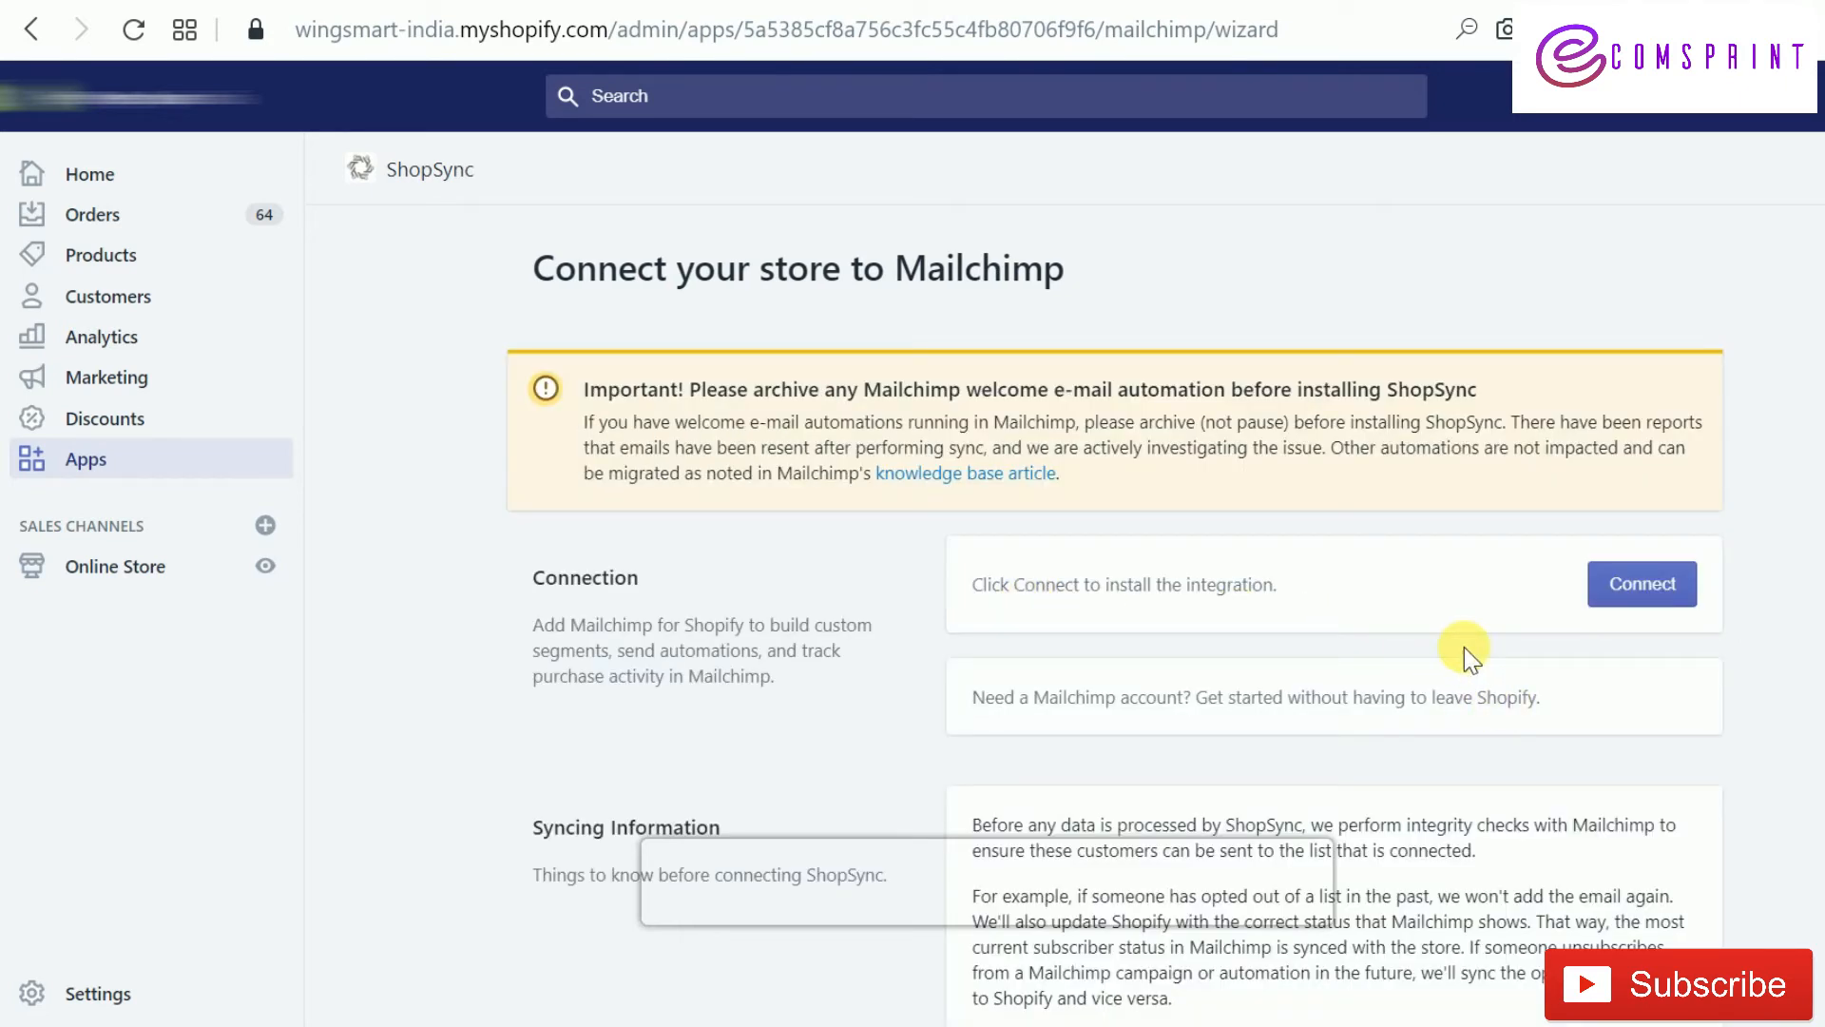
click(1660, 597)
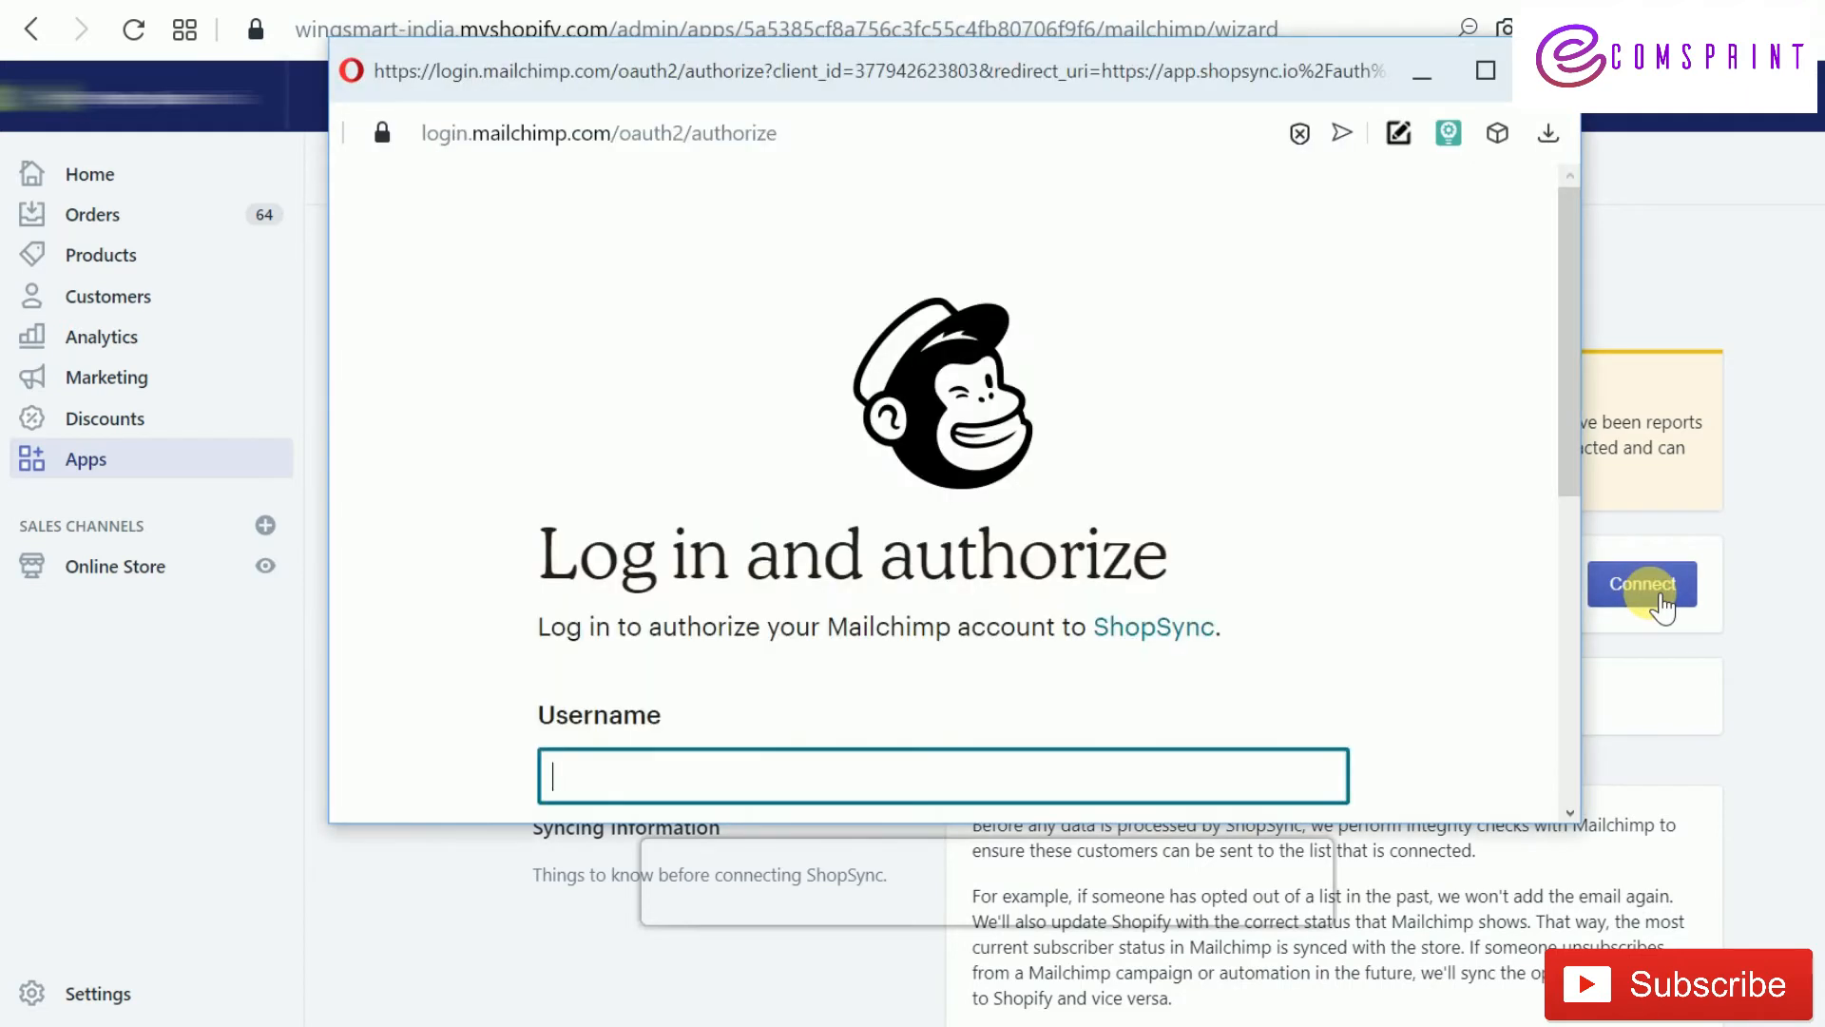
Log in to the Mailchimp account and allow ShopSync access to it
scroll(1052, 623, down, 5)
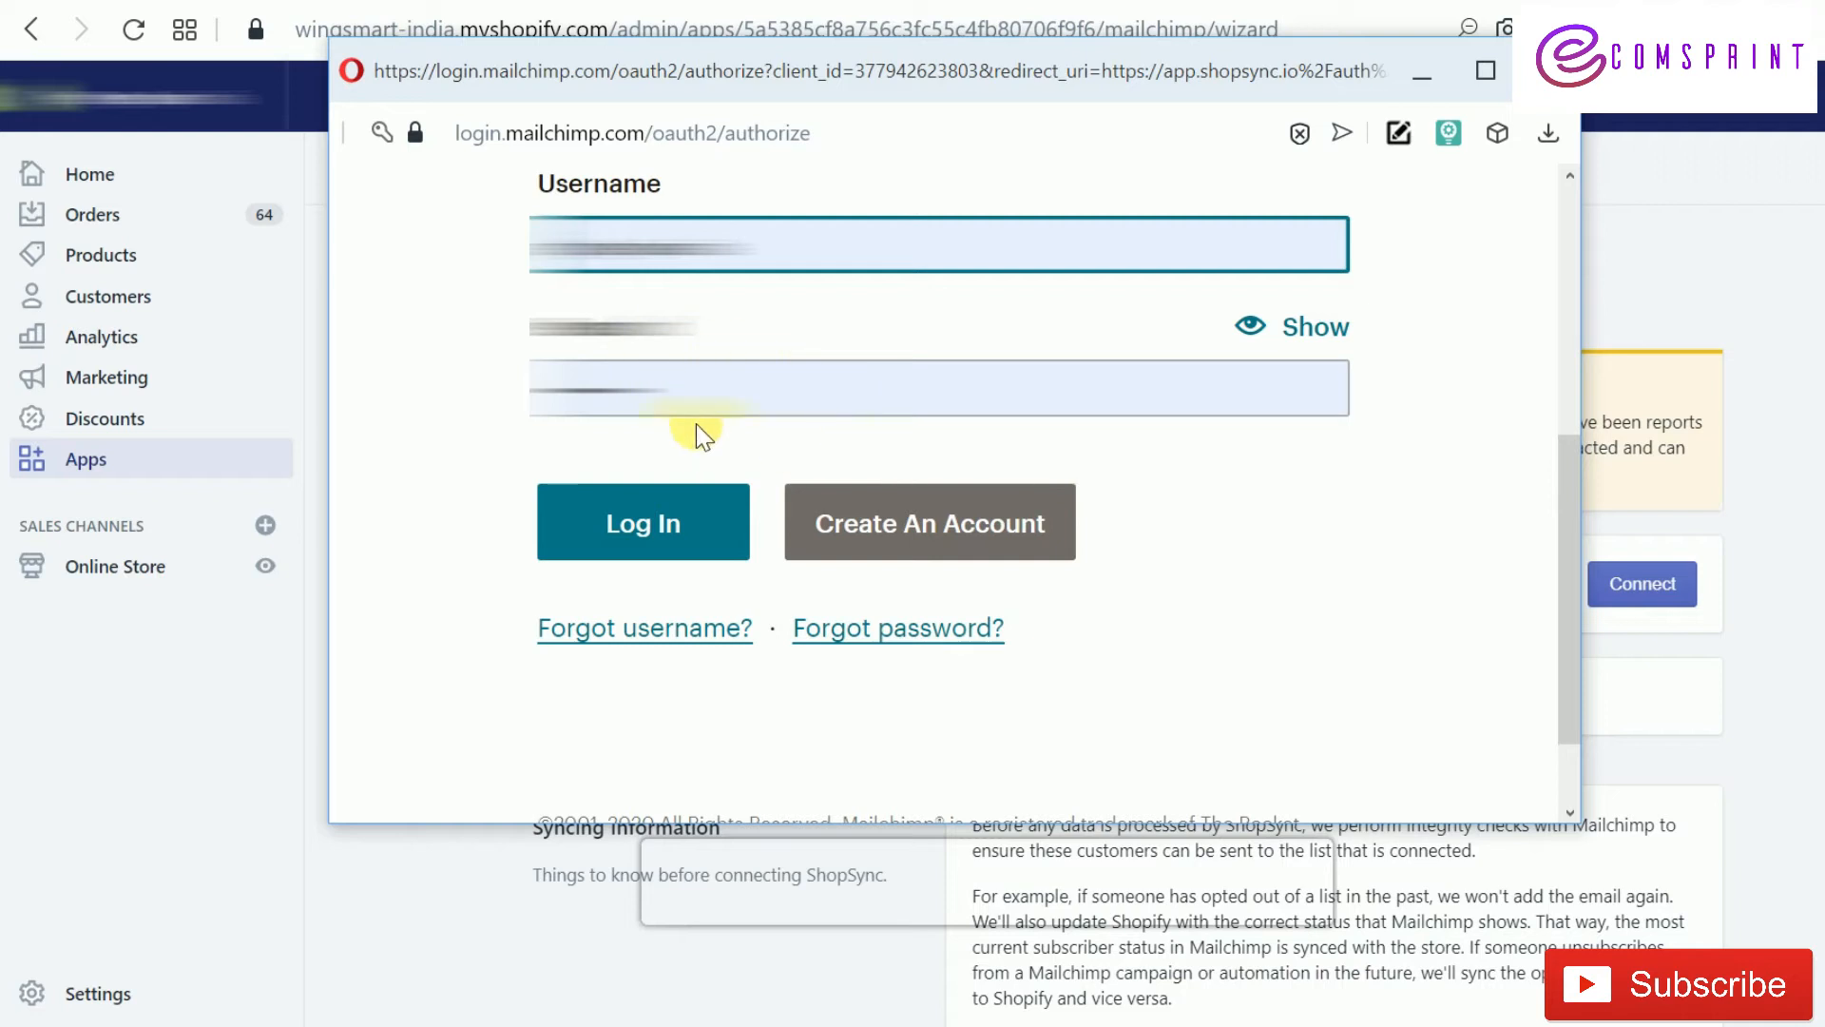
click(677, 529)
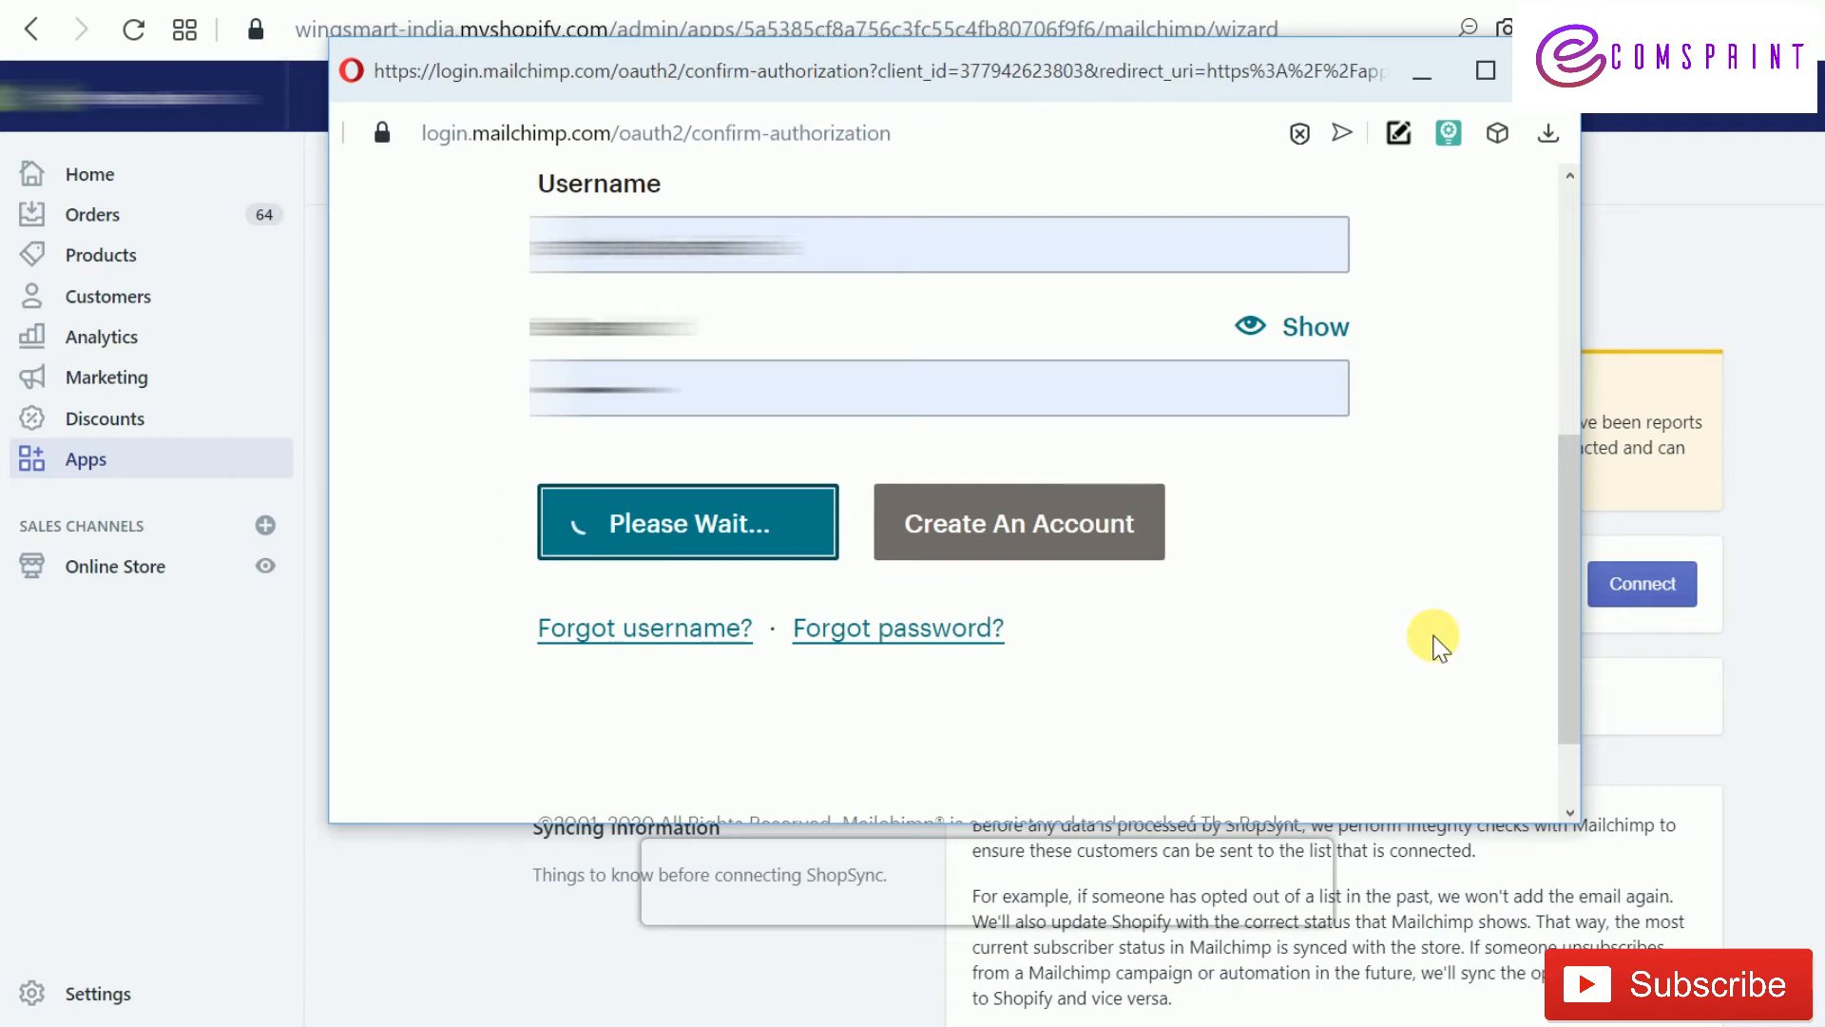
scroll(1325, 613, down, 7)
scroll(1326, 613, up, 5)
scroll(1326, 613, down, 5)
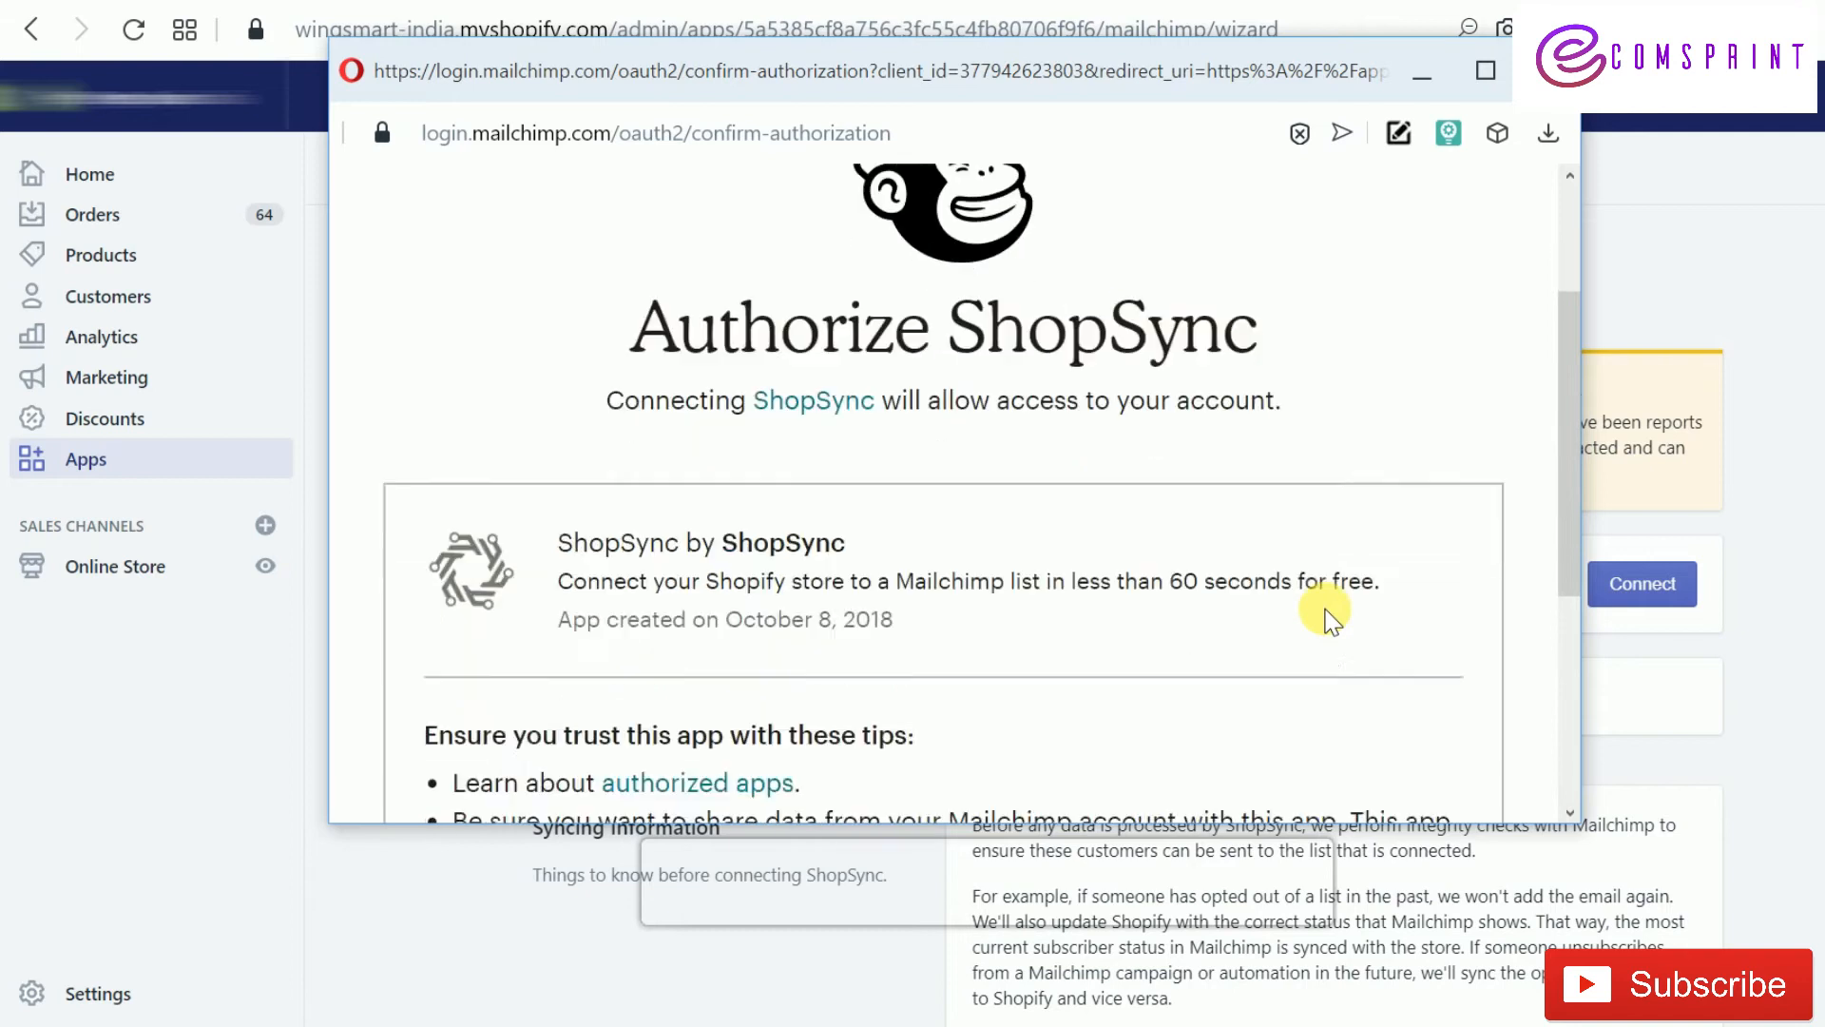
click(470, 721)
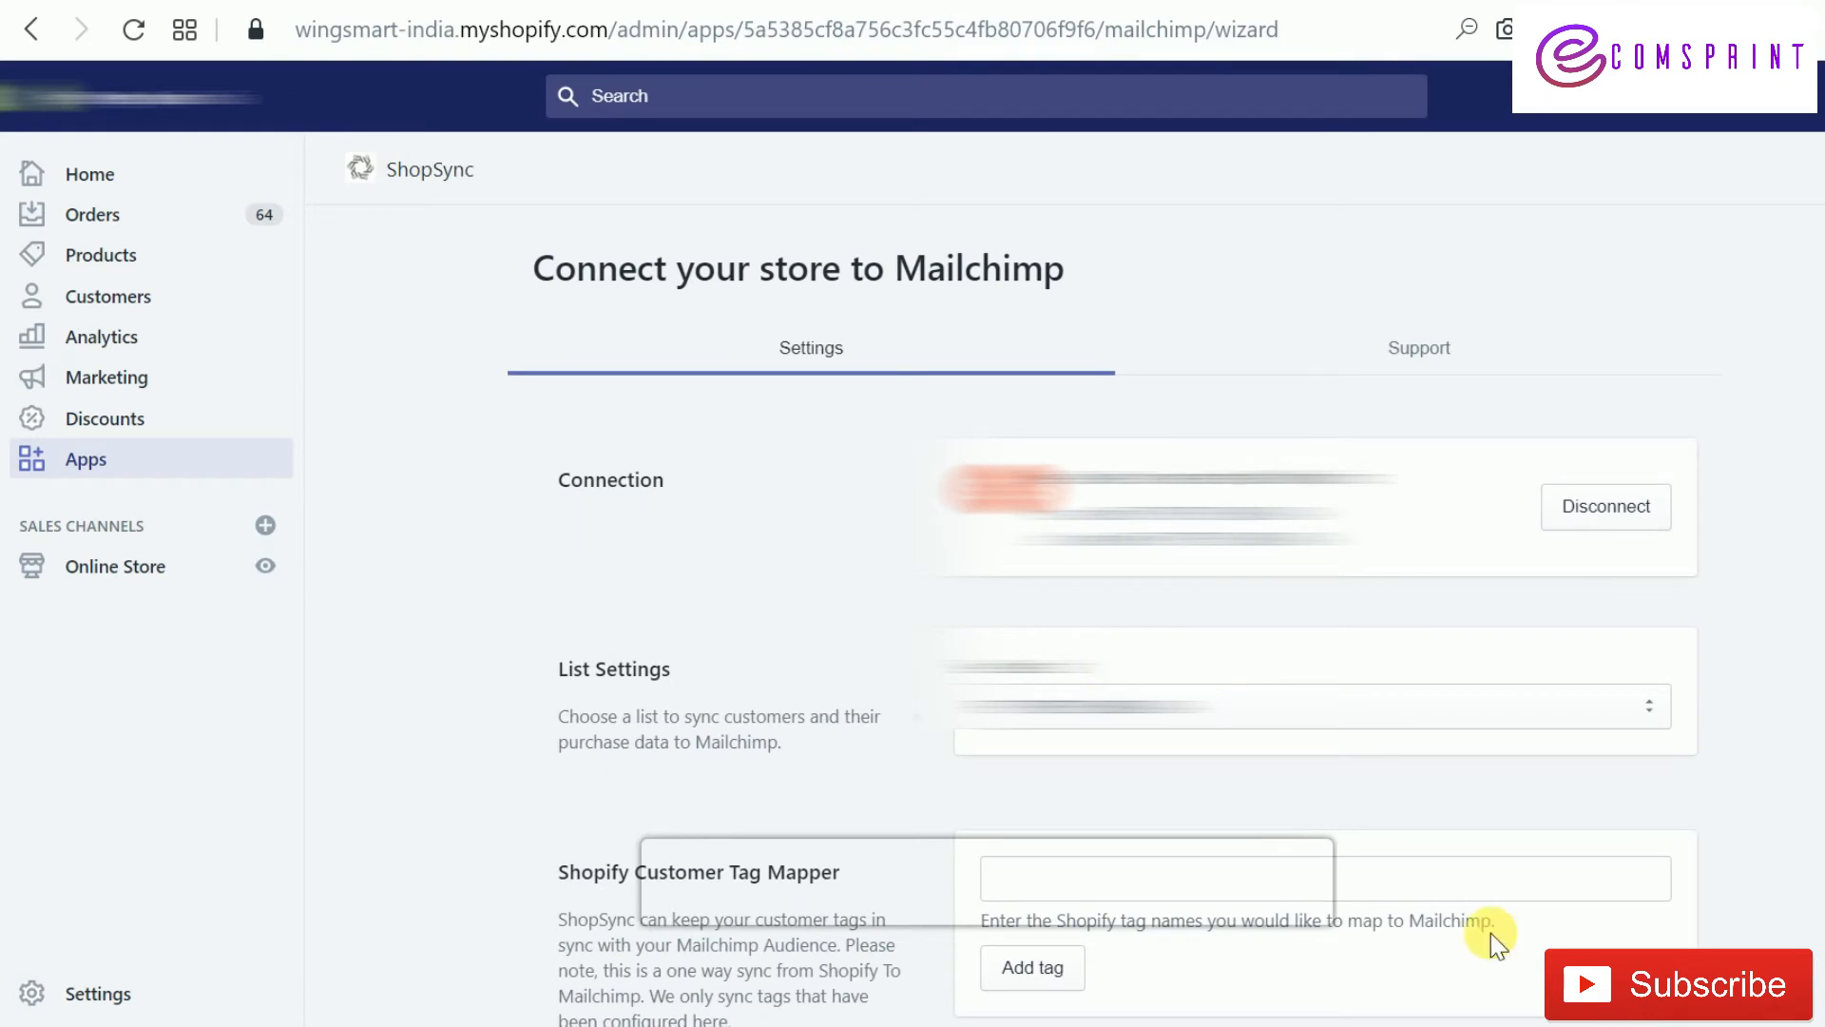
Start the ShopSync sync to Mailchimp and dismiss the 'Your sync has started!' notice
scroll(1490, 932, down, 10)
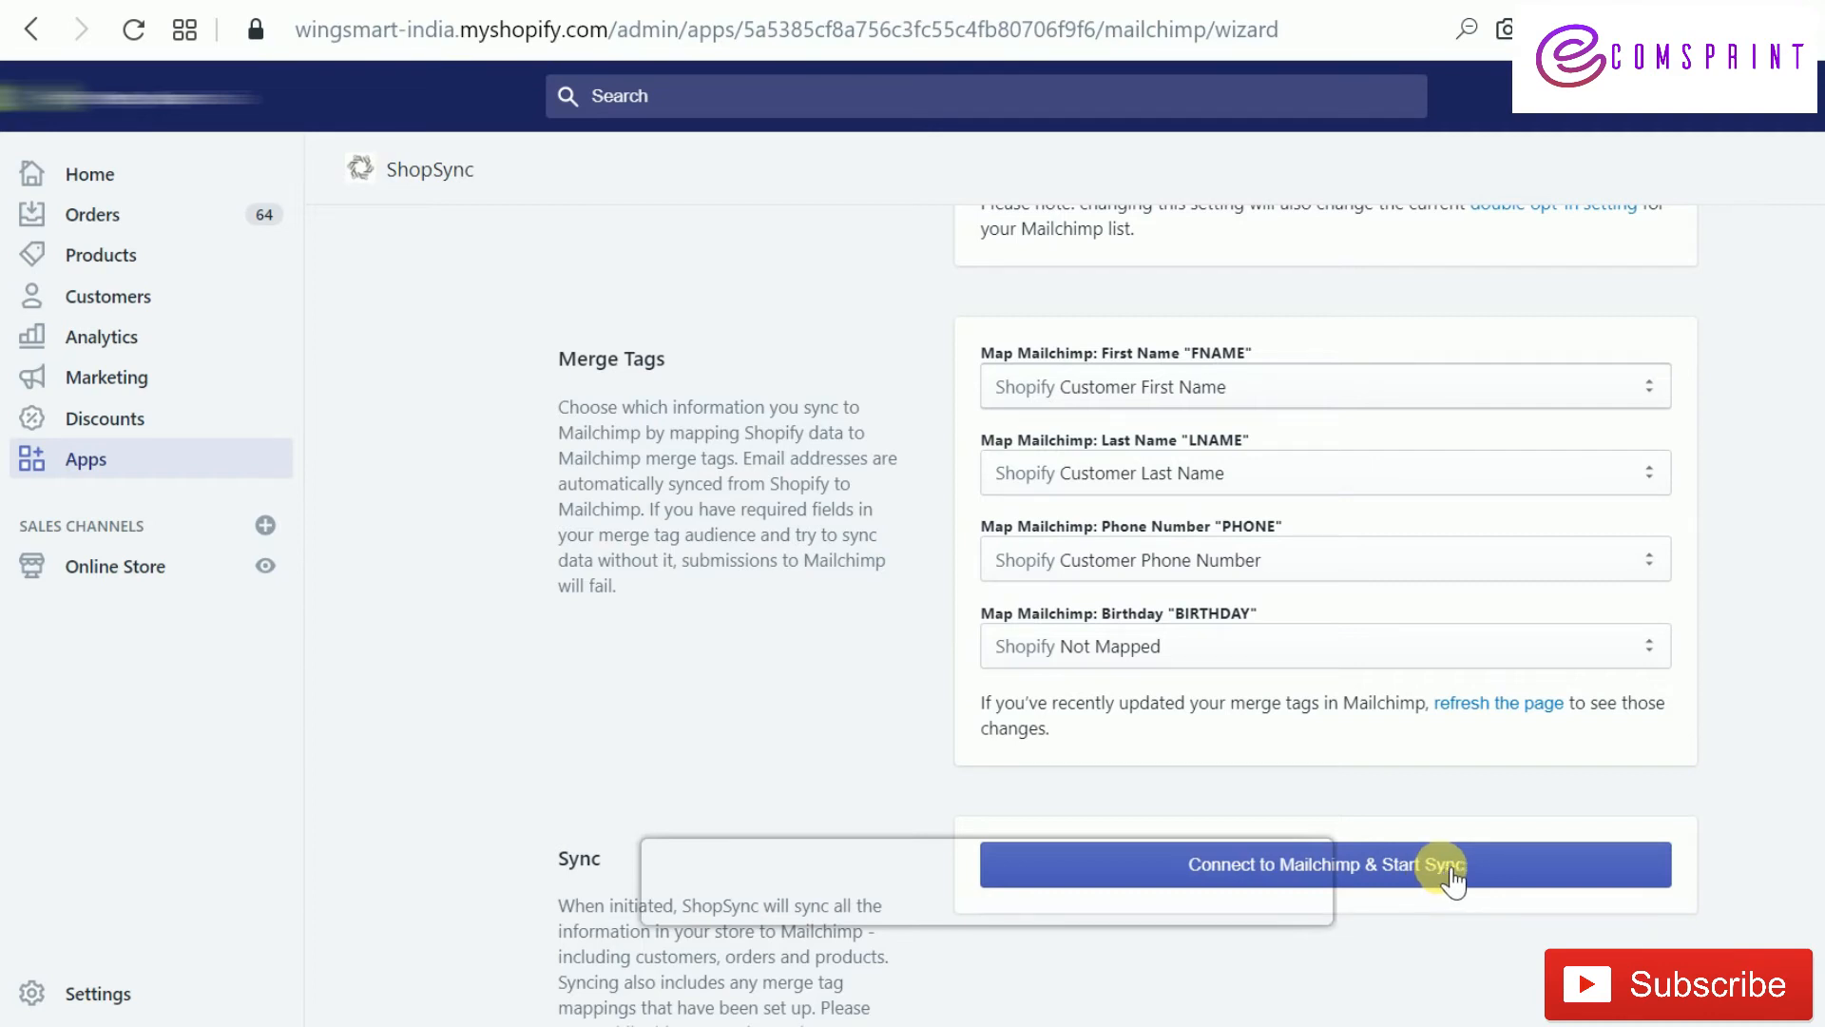
click(1505, 875)
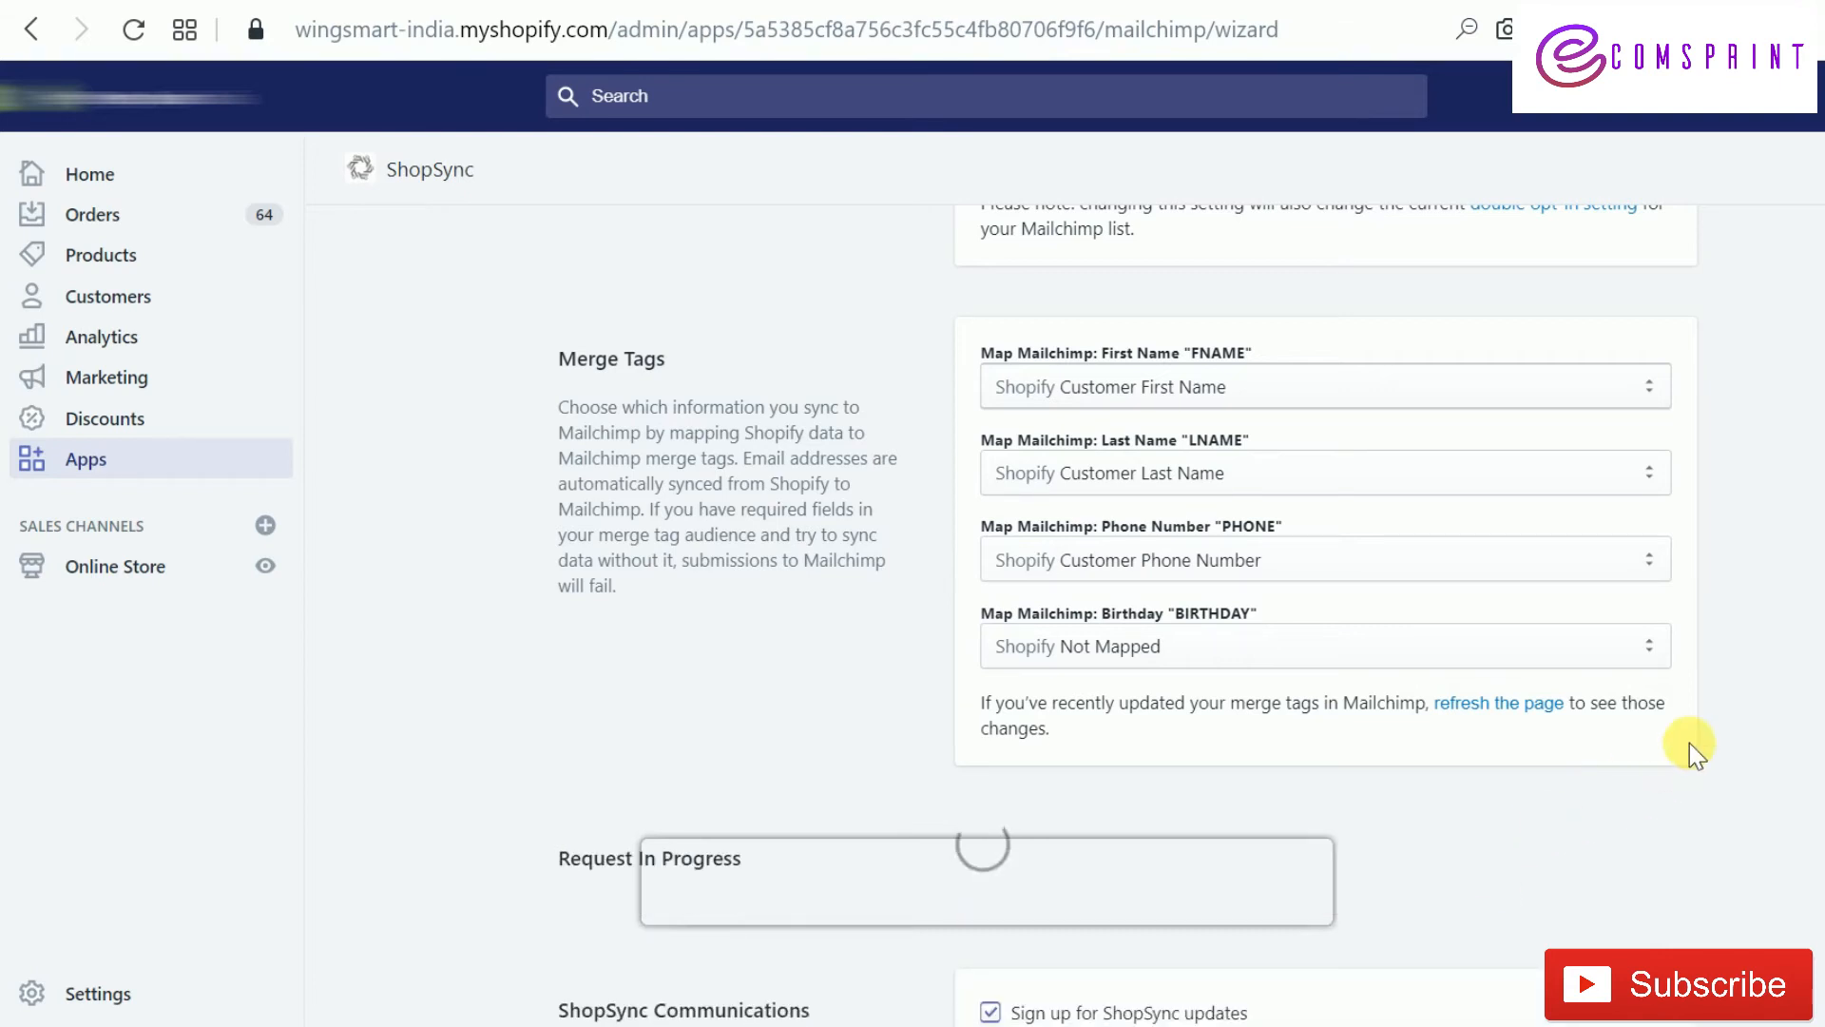
scroll(1690, 744, down, 3)
scroll(1690, 743, up, 3)
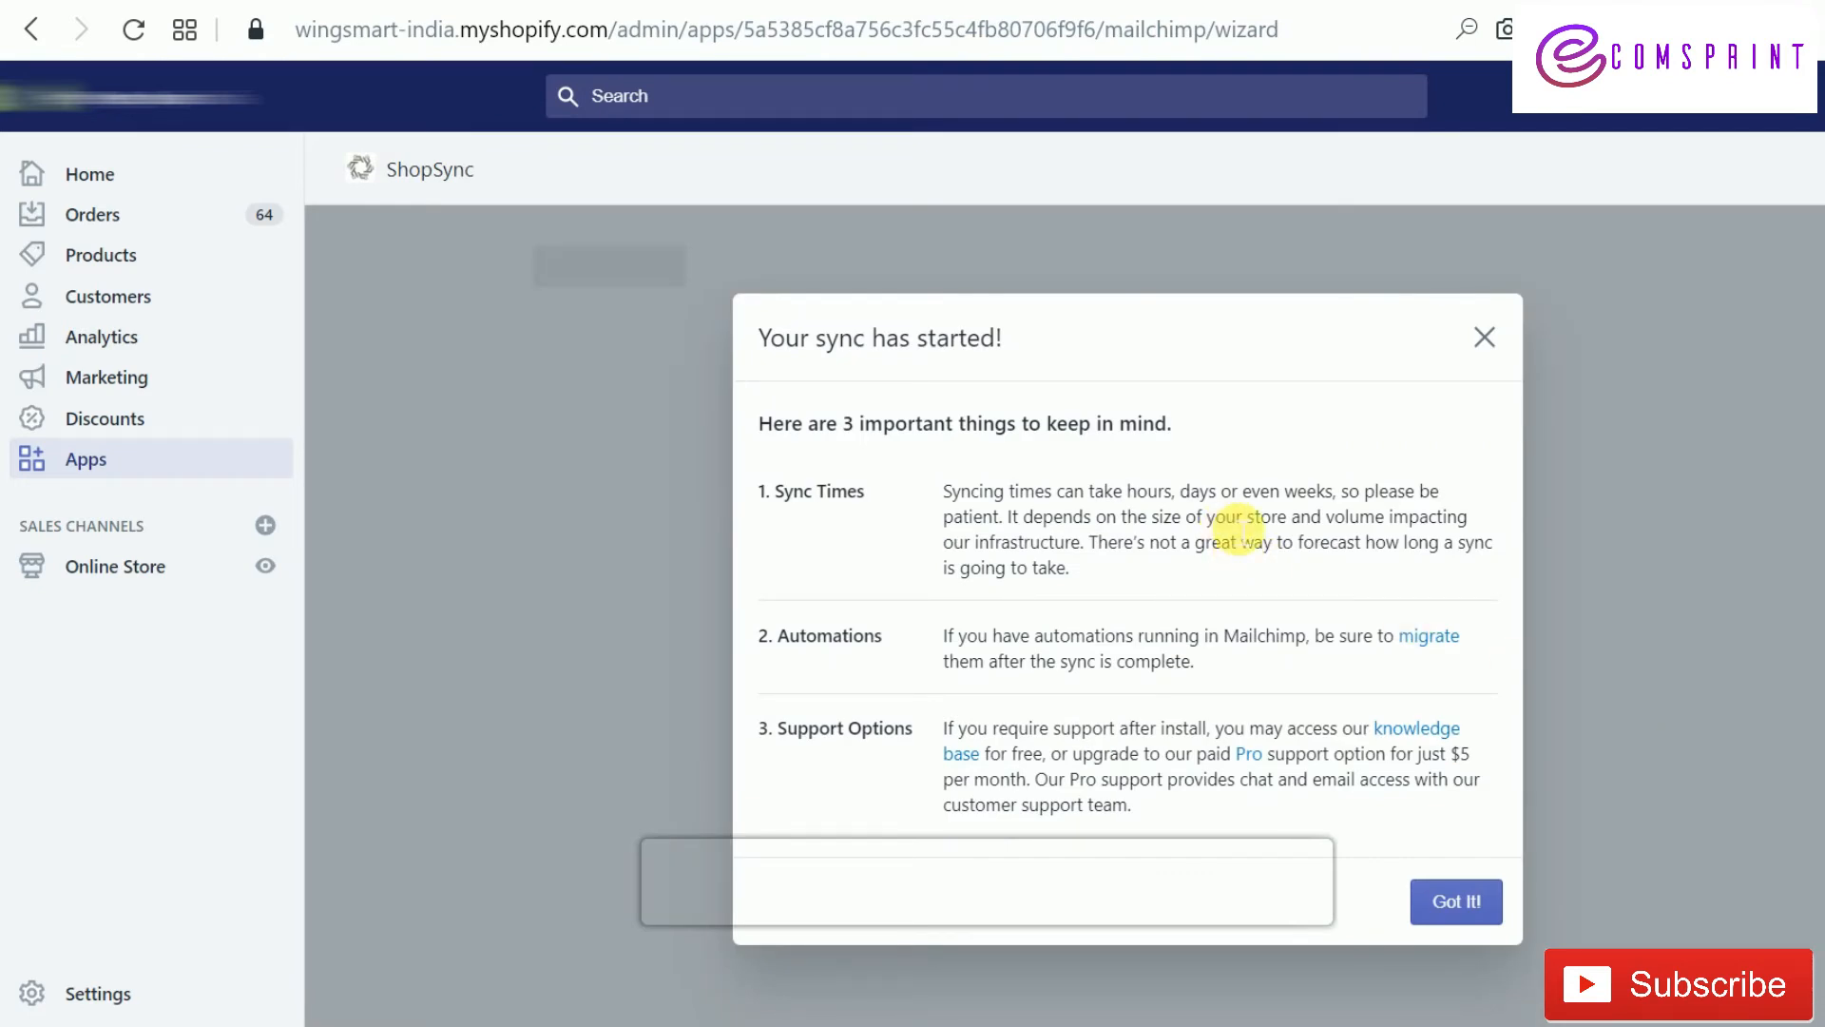
click(1454, 901)
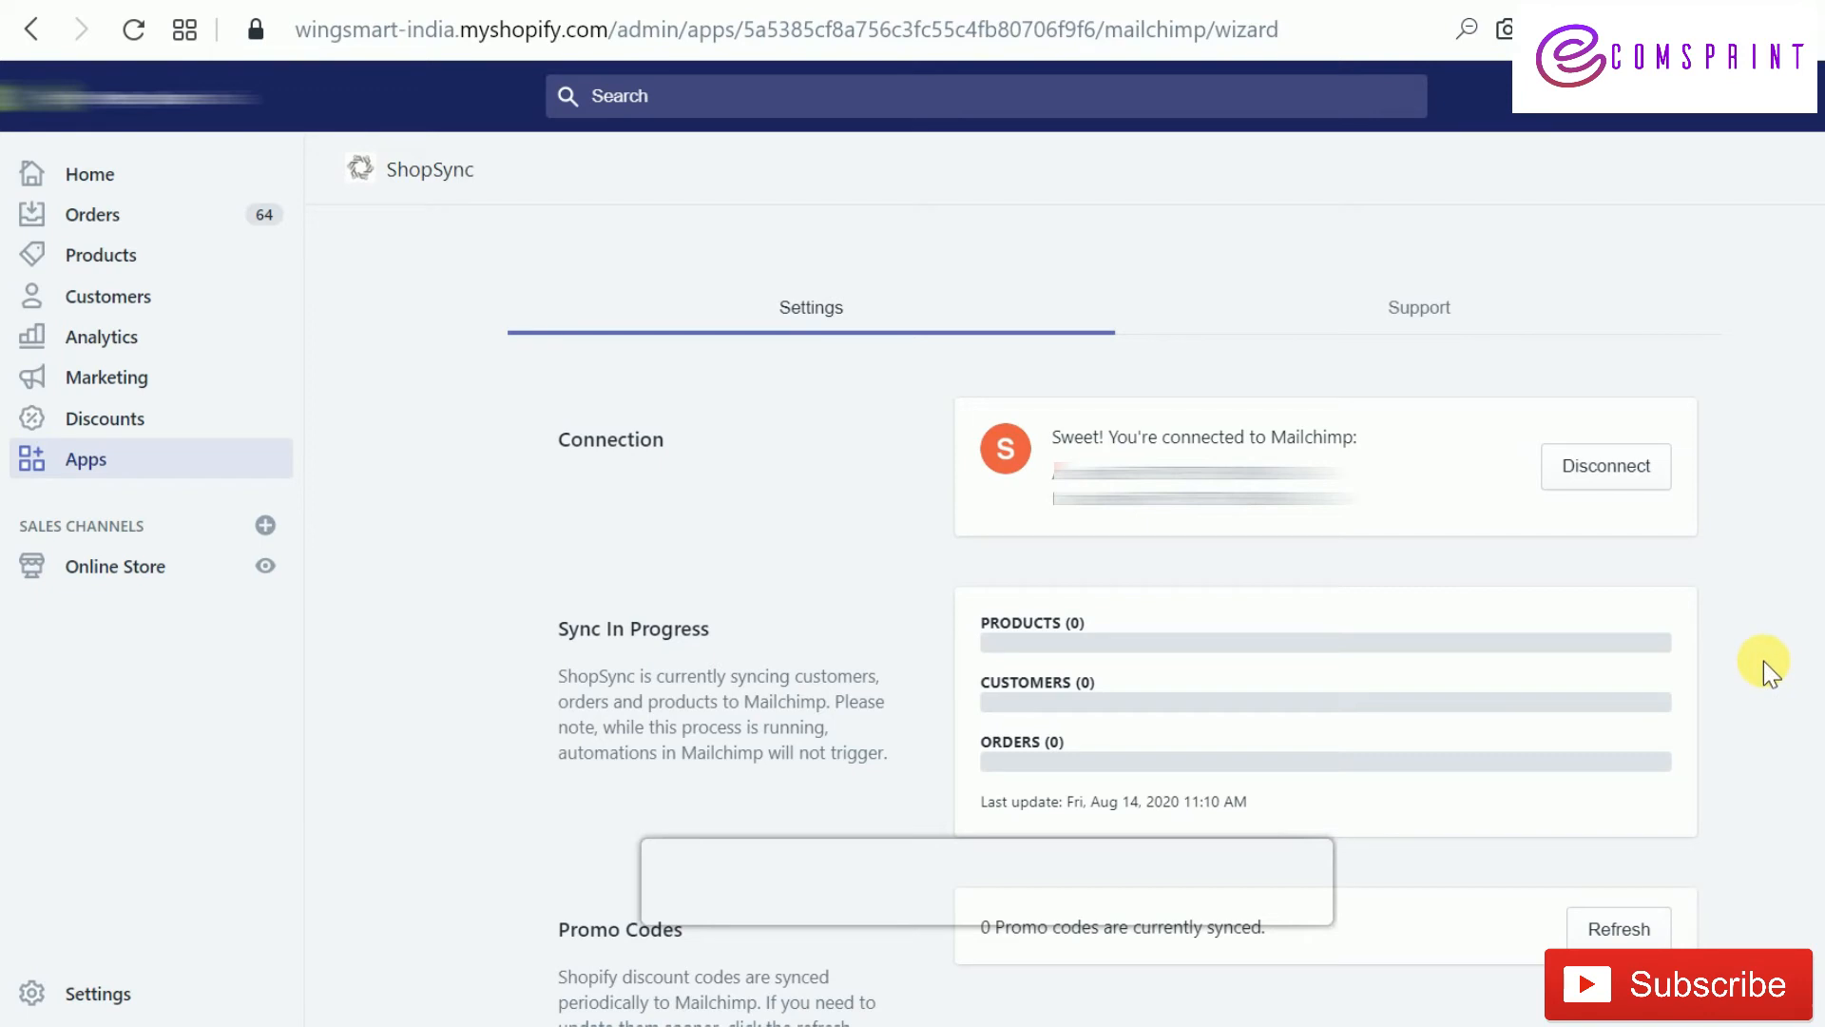
scroll(1765, 660, down, 5)
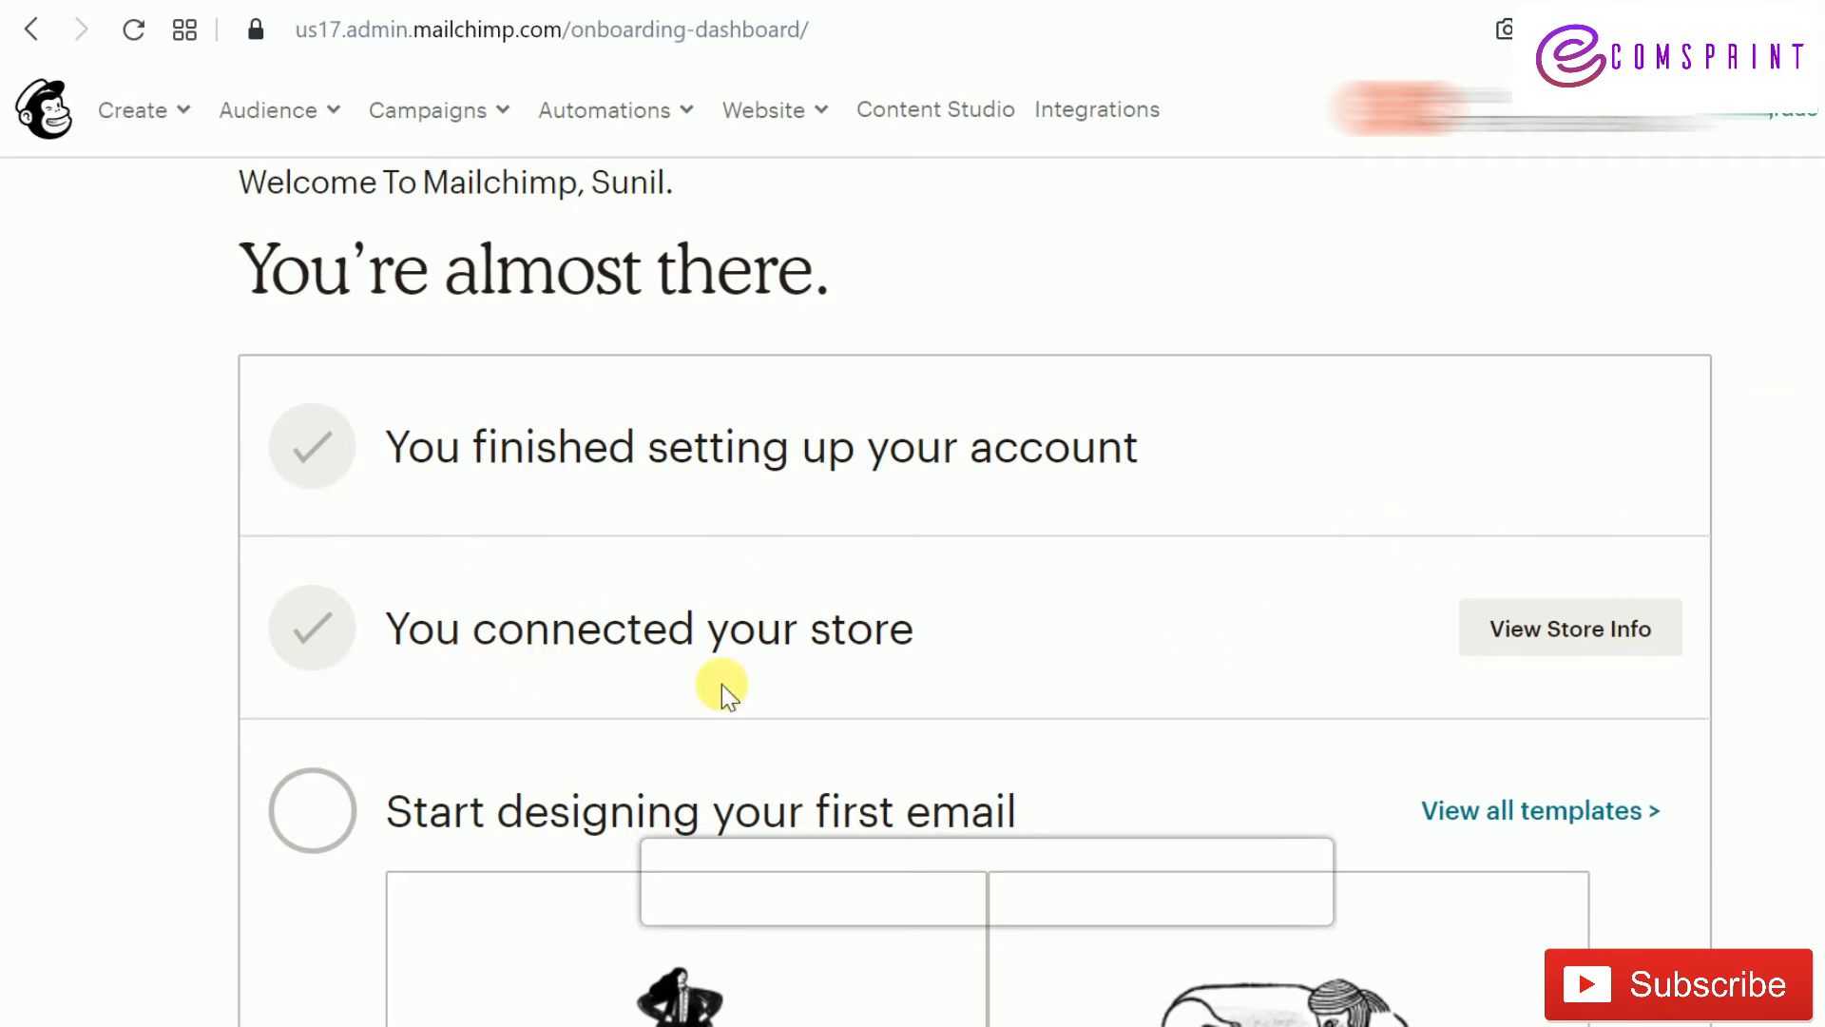
Choose the 'Design an email' card on the onboarding dashboard to reach the template picker
scroll(760, 556, down, 5)
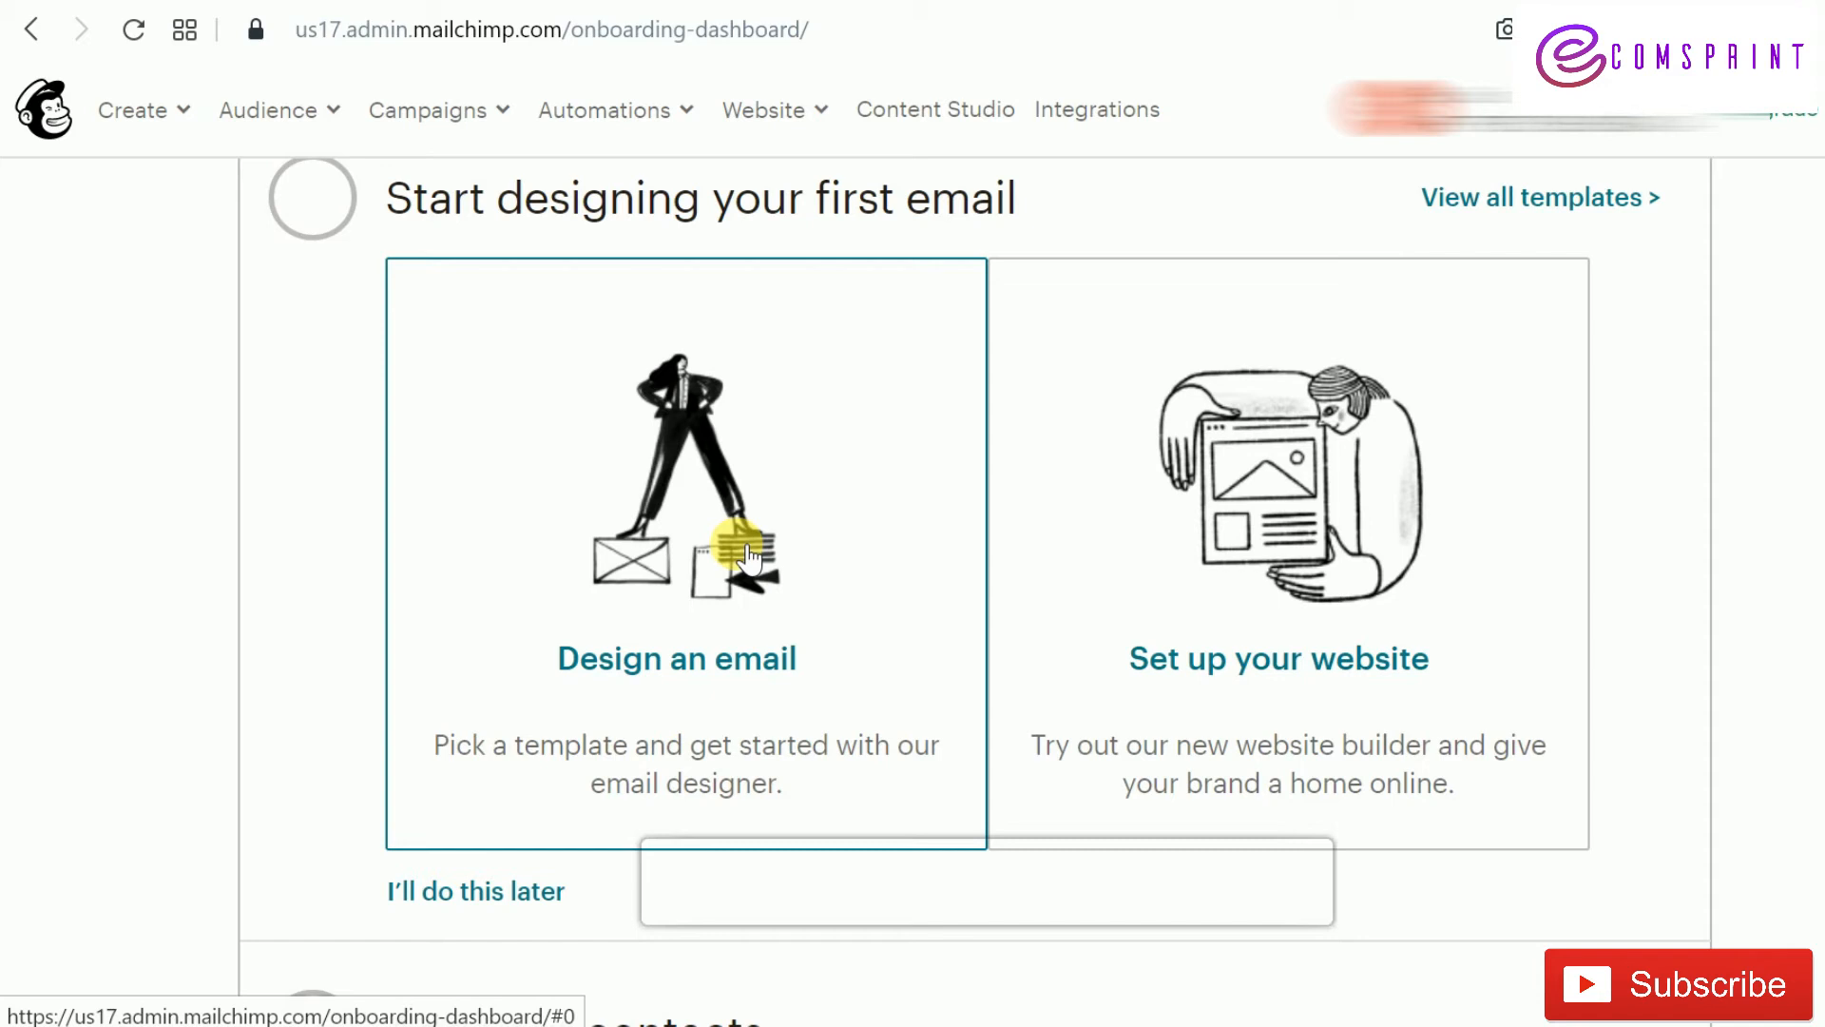
click(494, 369)
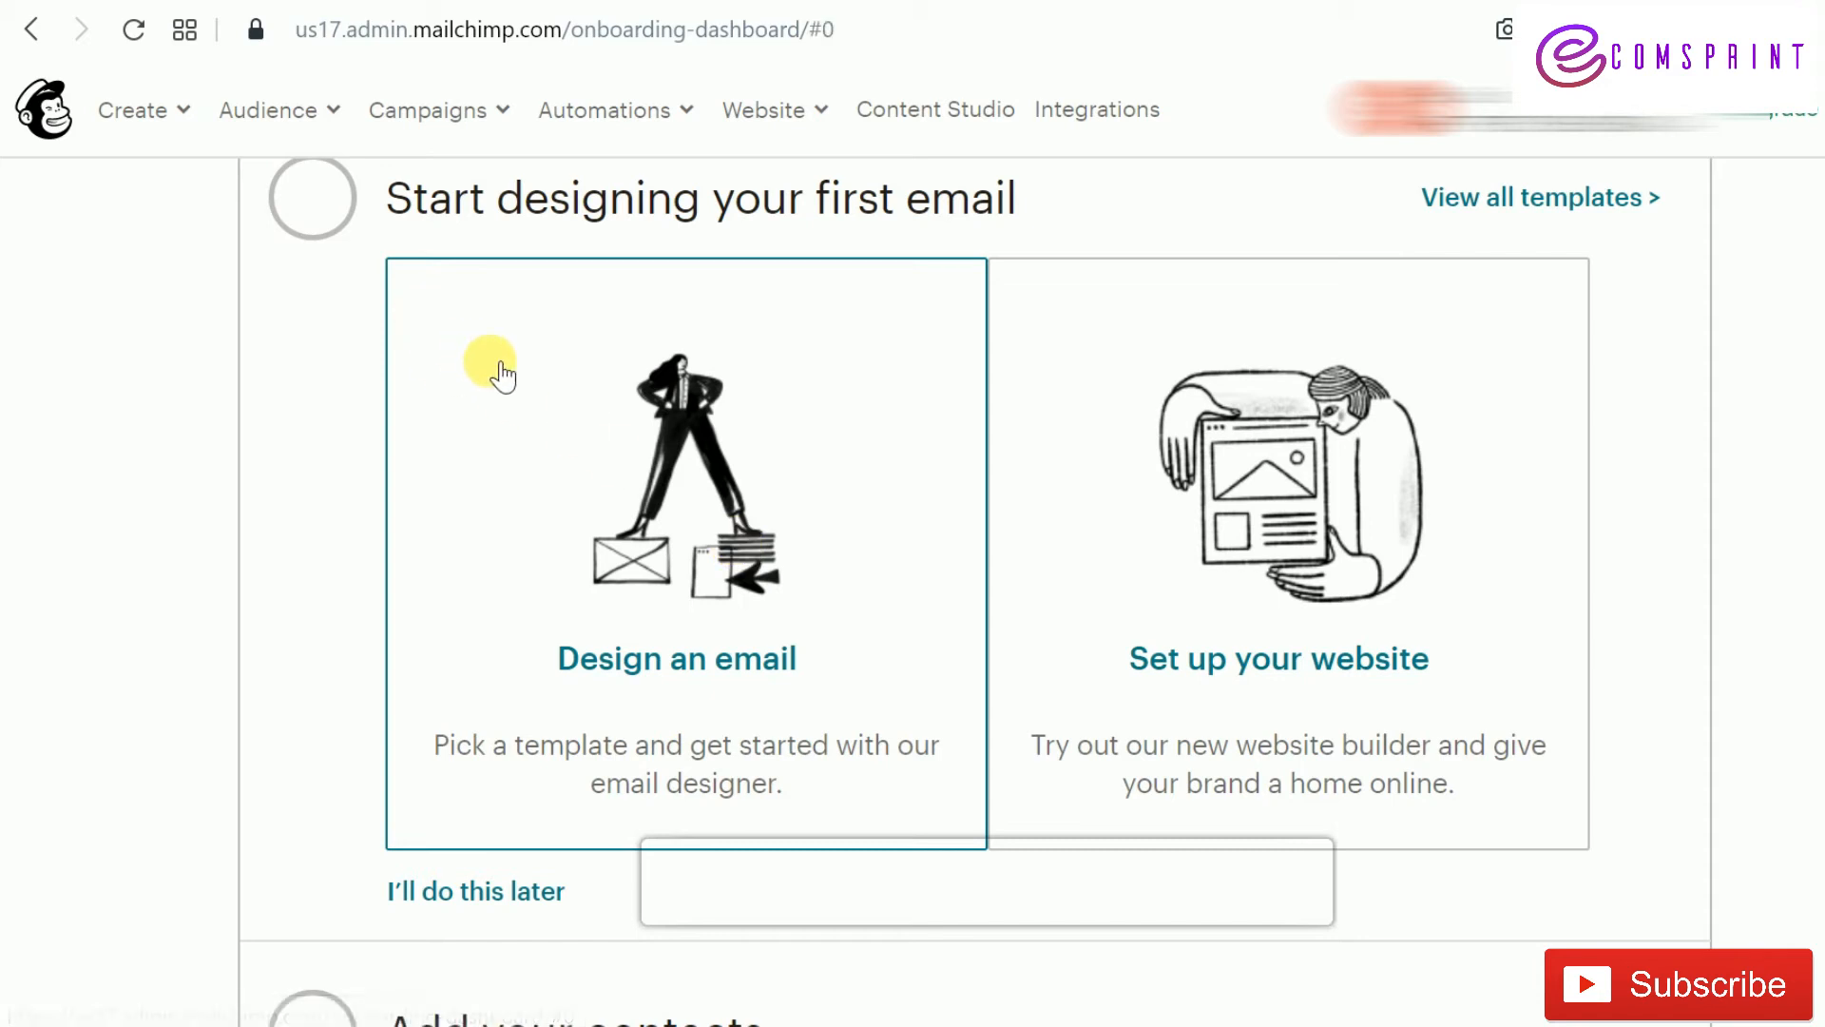
click(787, 527)
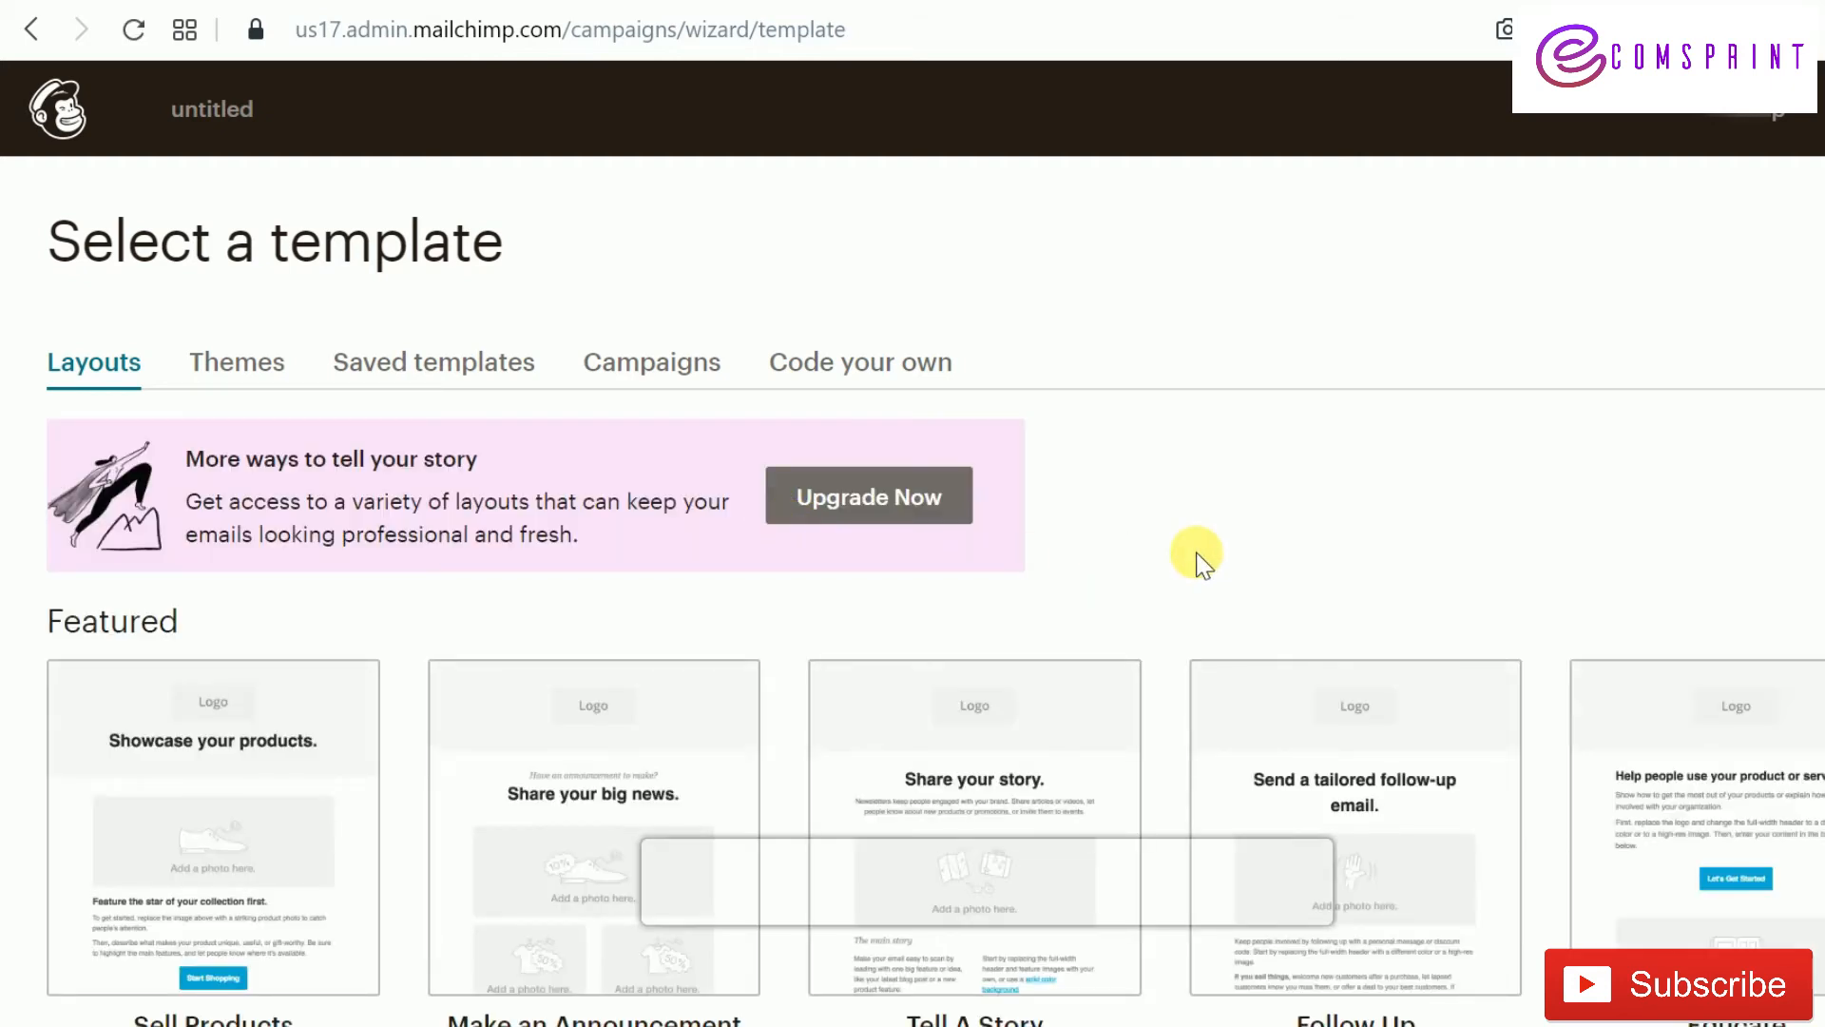
Browse the Featured layouts and pick Sell Products to open in the email designer
scroll(1197, 556, down, 3)
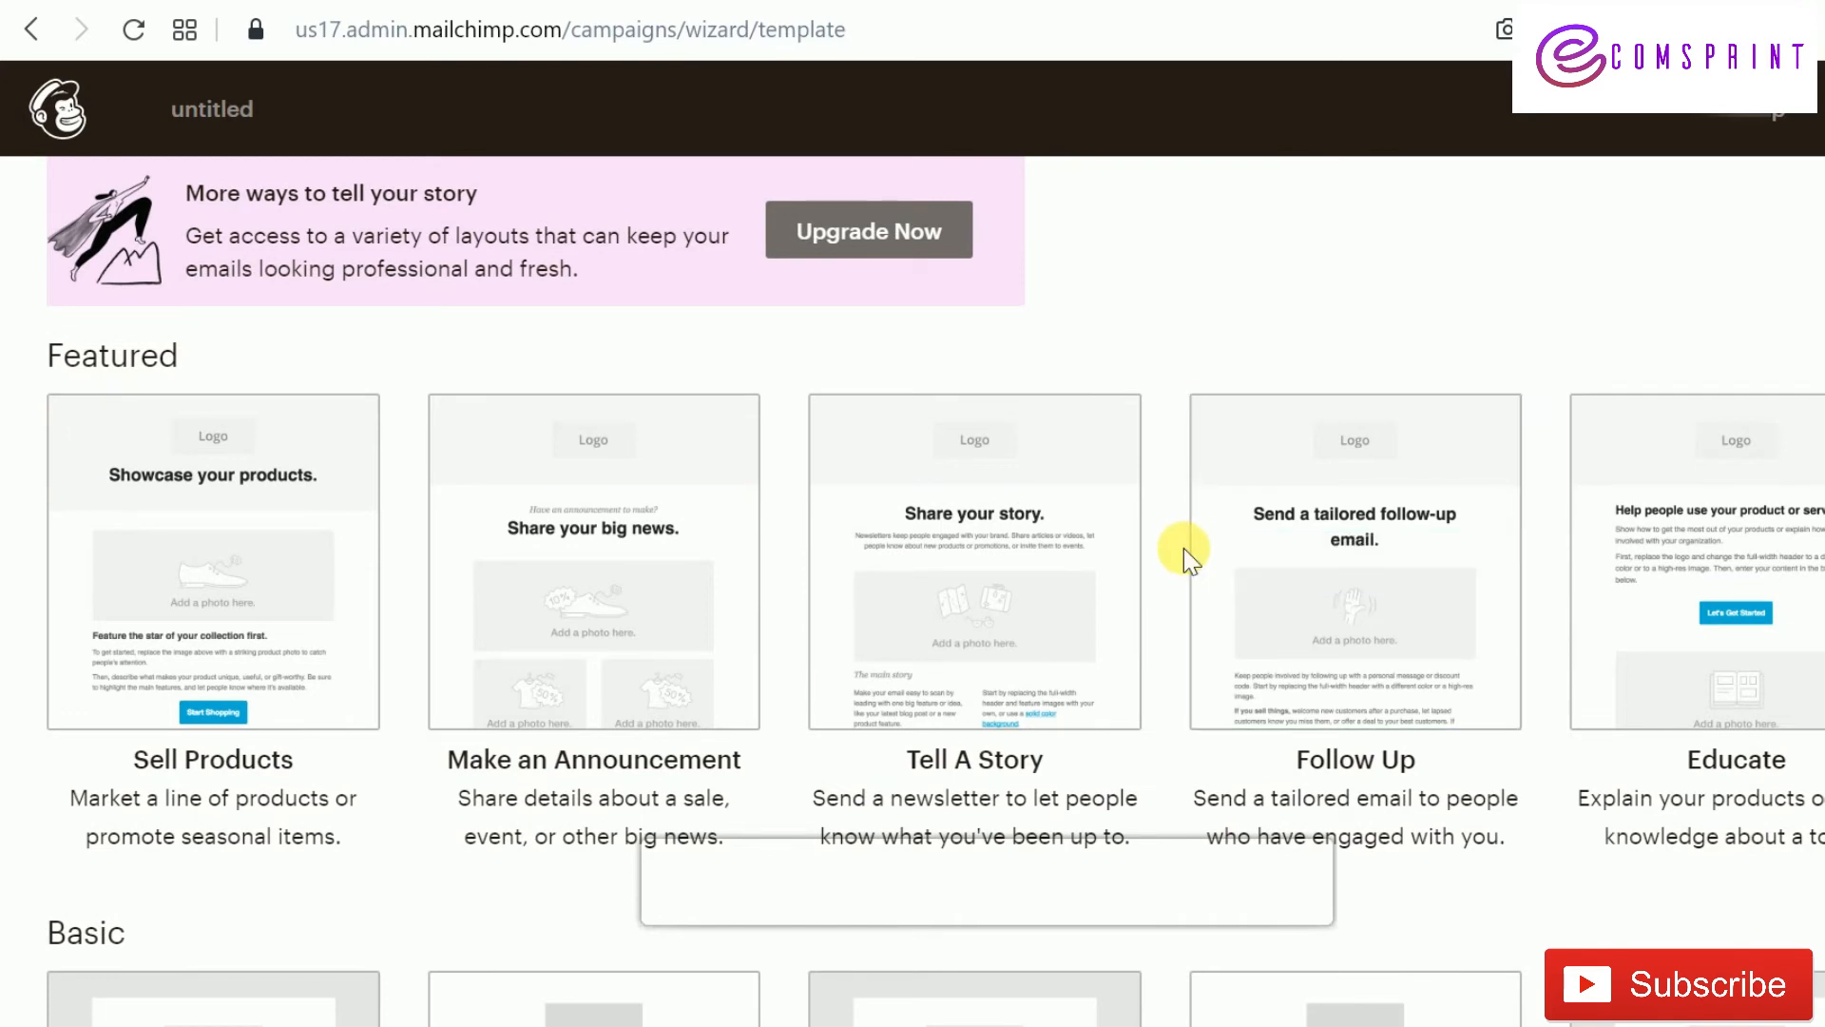
scroll(1185, 560, down, 3)
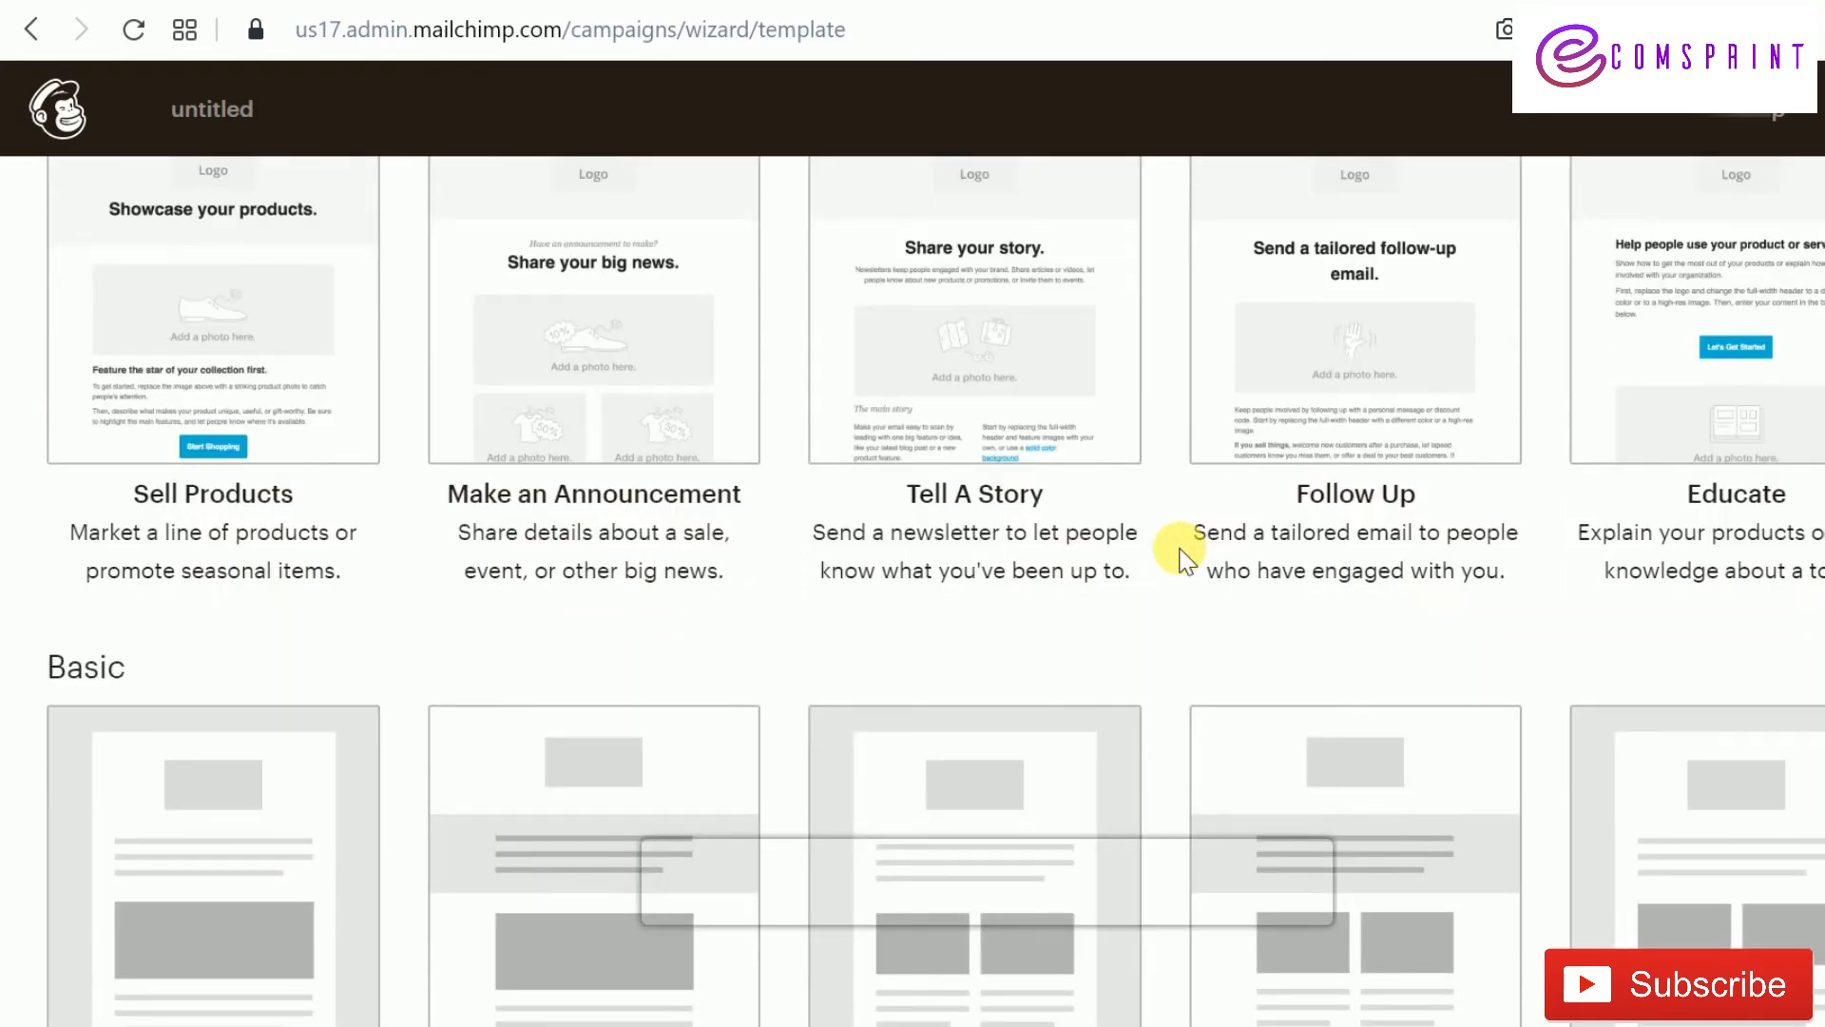
scroll(1185, 560, up, 3)
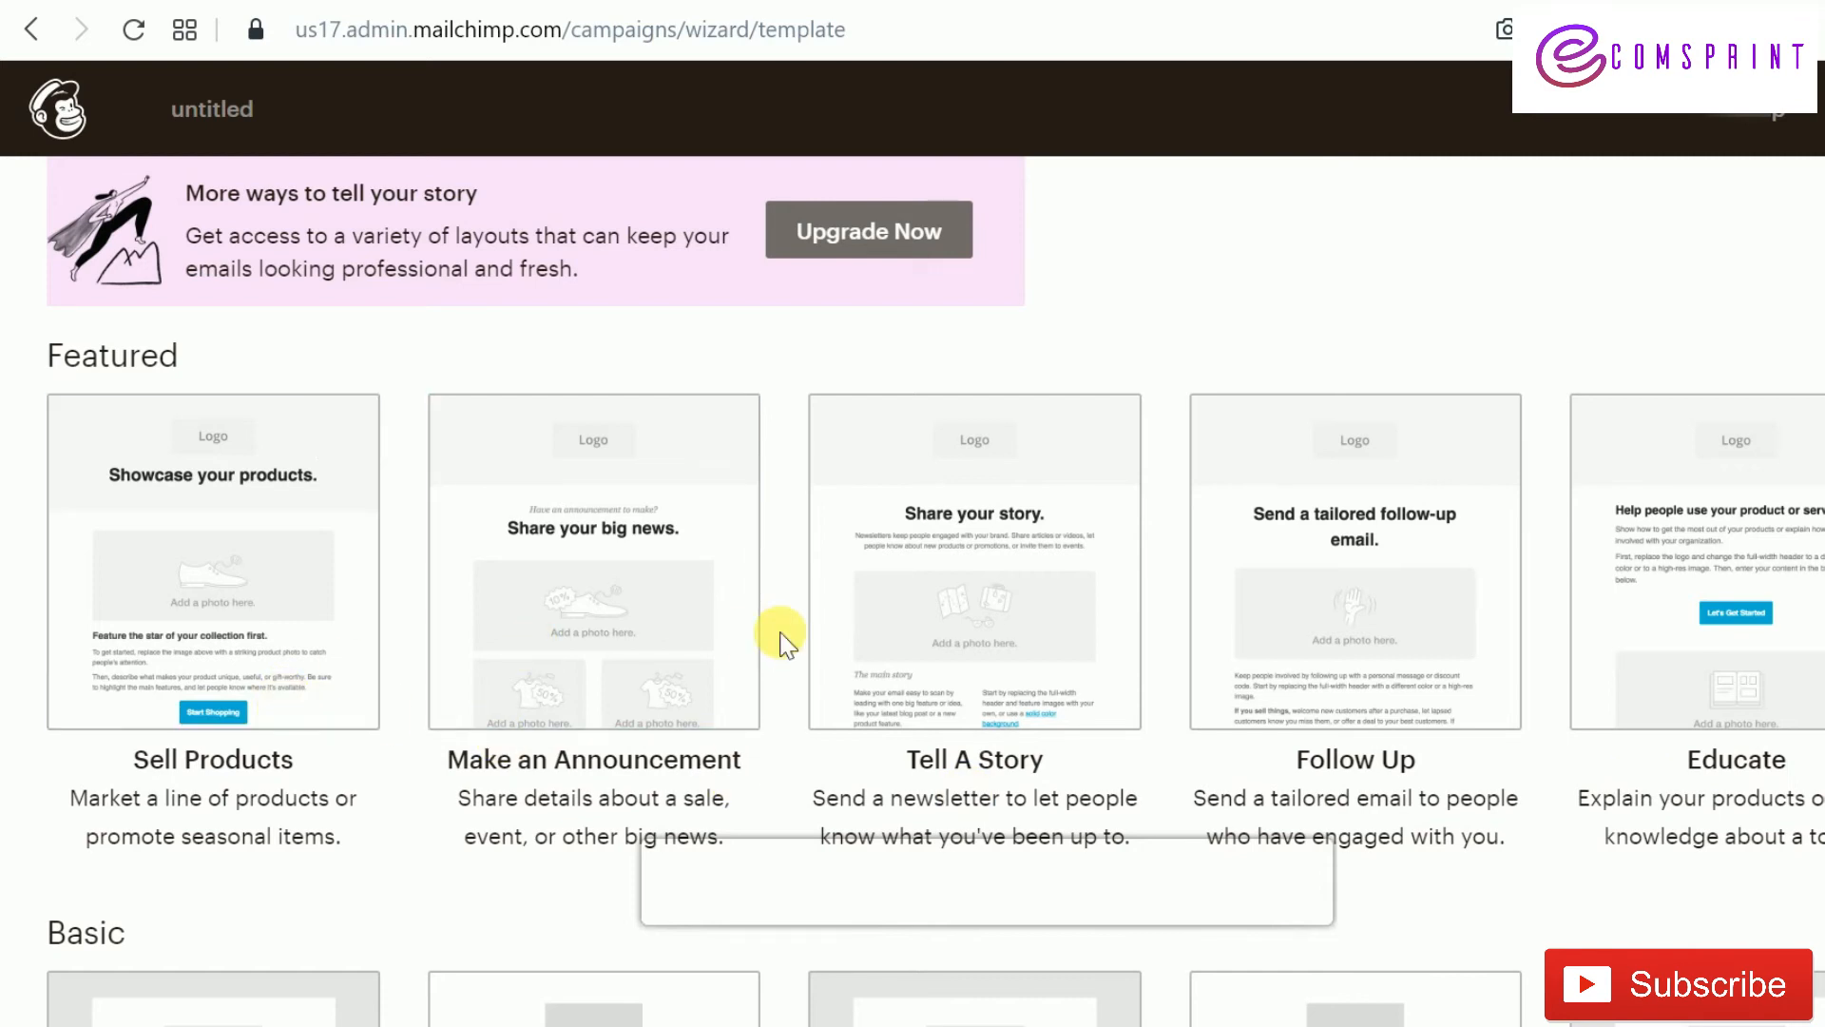
scroll(782, 642, up, 3)
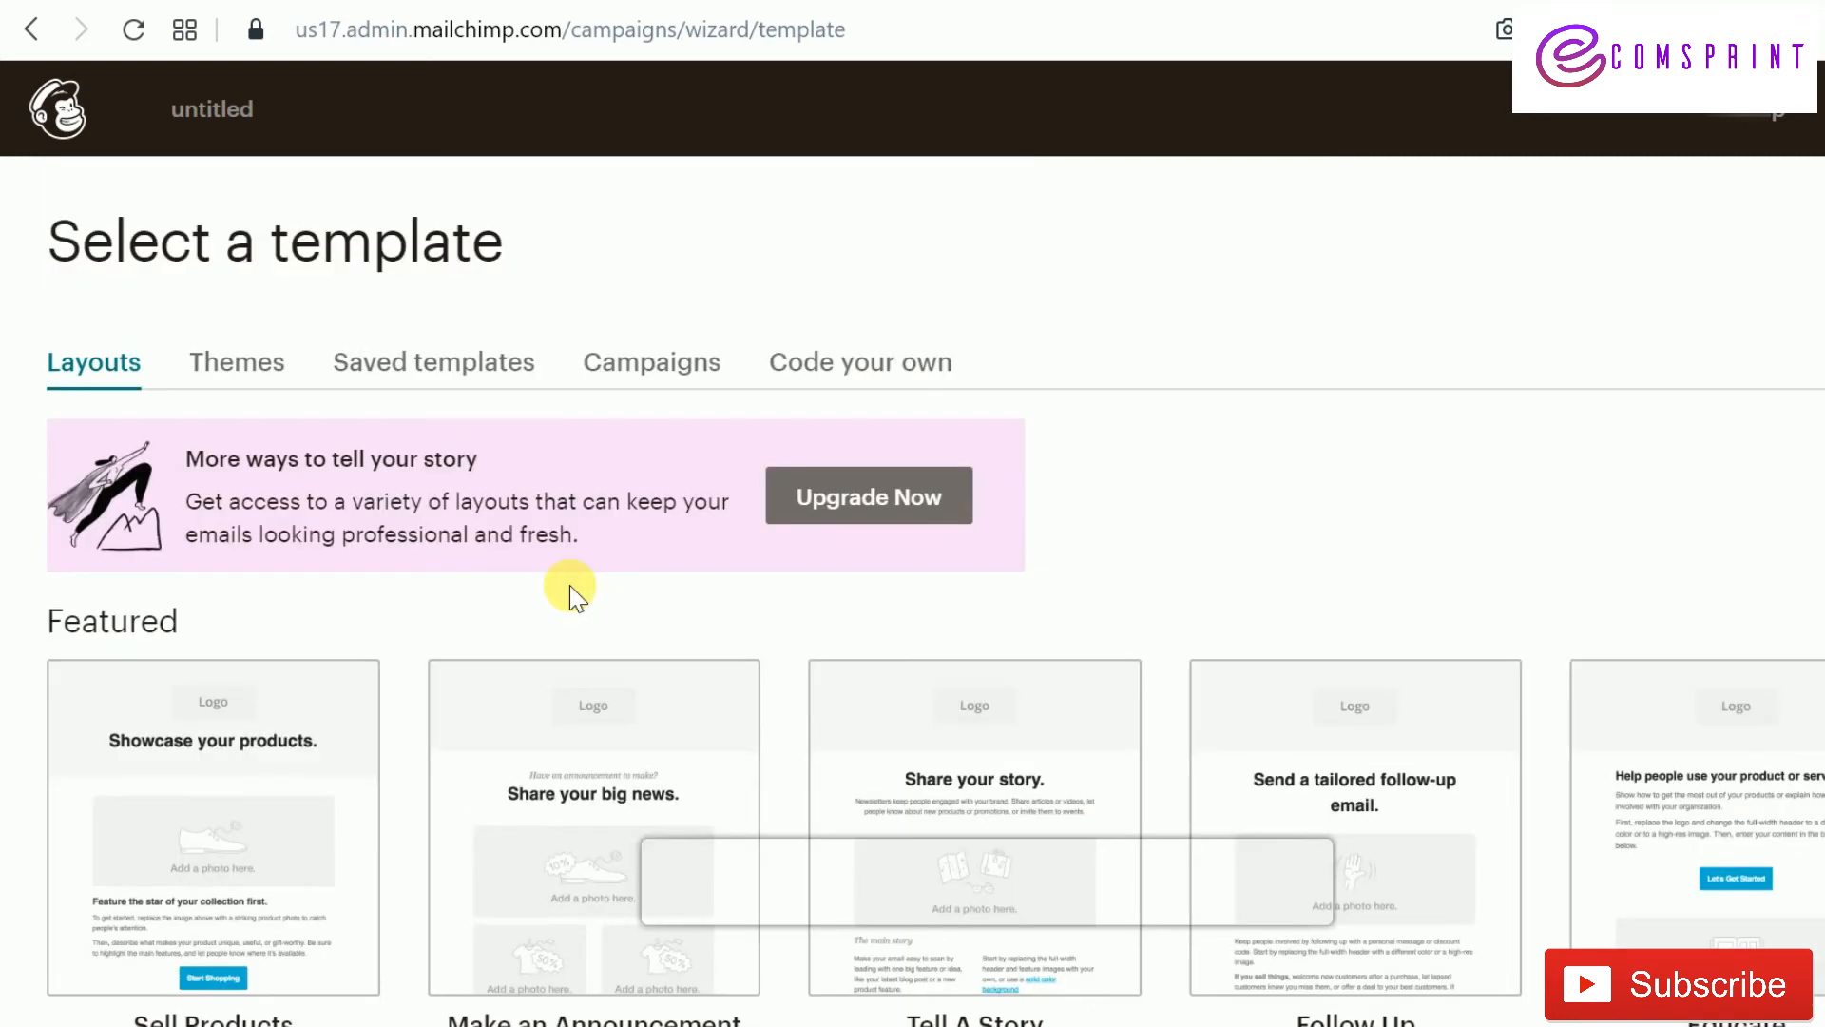
scroll(568, 585, down, 3)
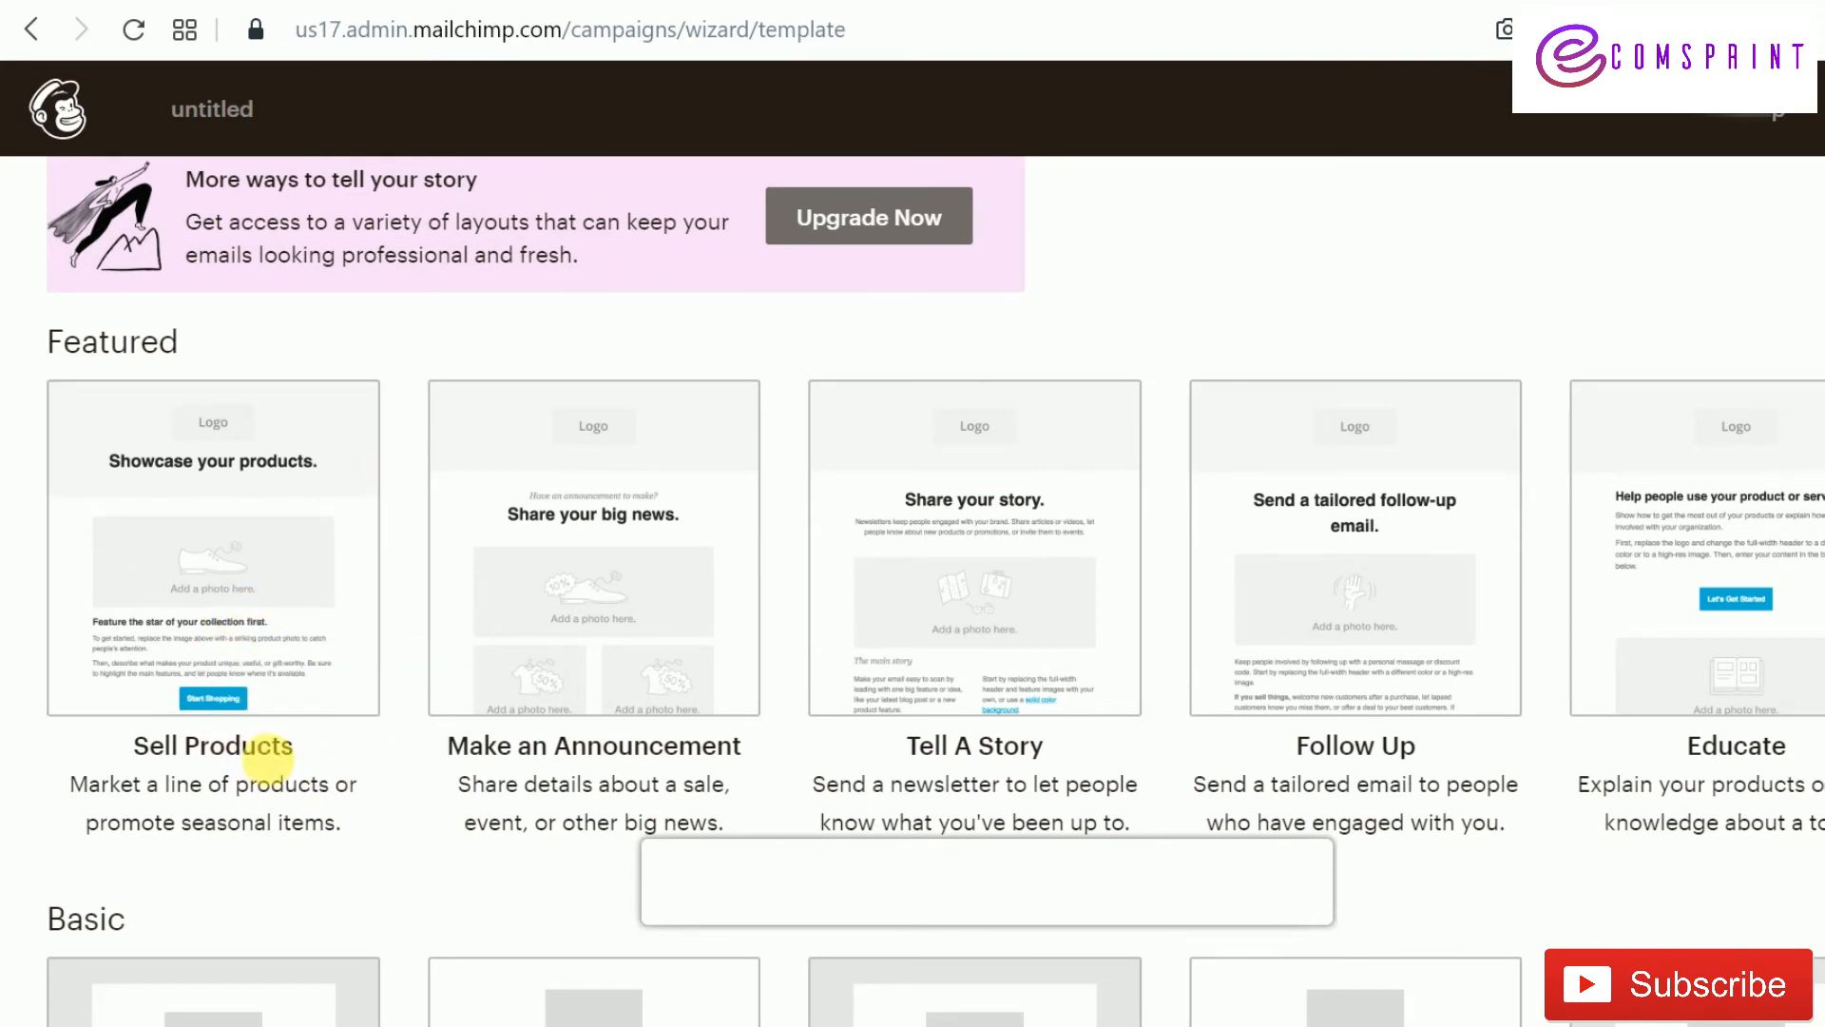
click(249, 589)
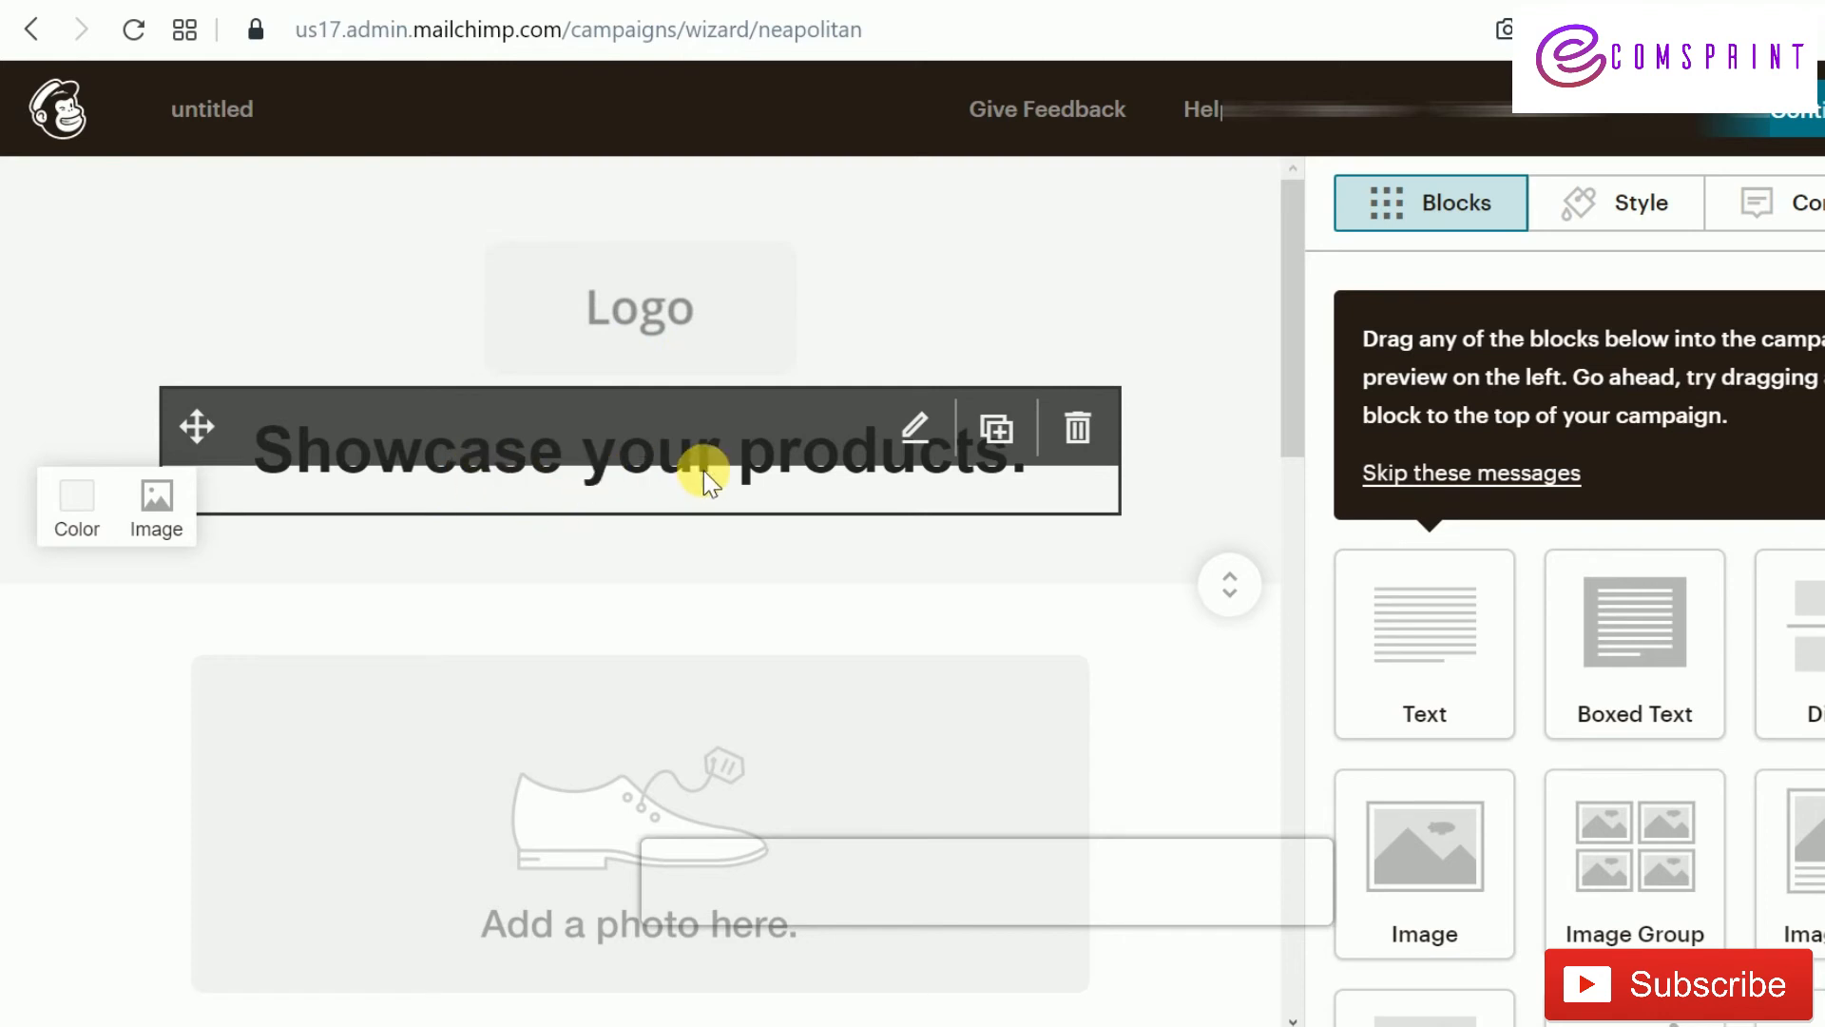
Skip the drag-and-drop tips and review the block types in the Blocks panel
scroll(665, 475, down, 3)
scroll(611, 585, down, 6)
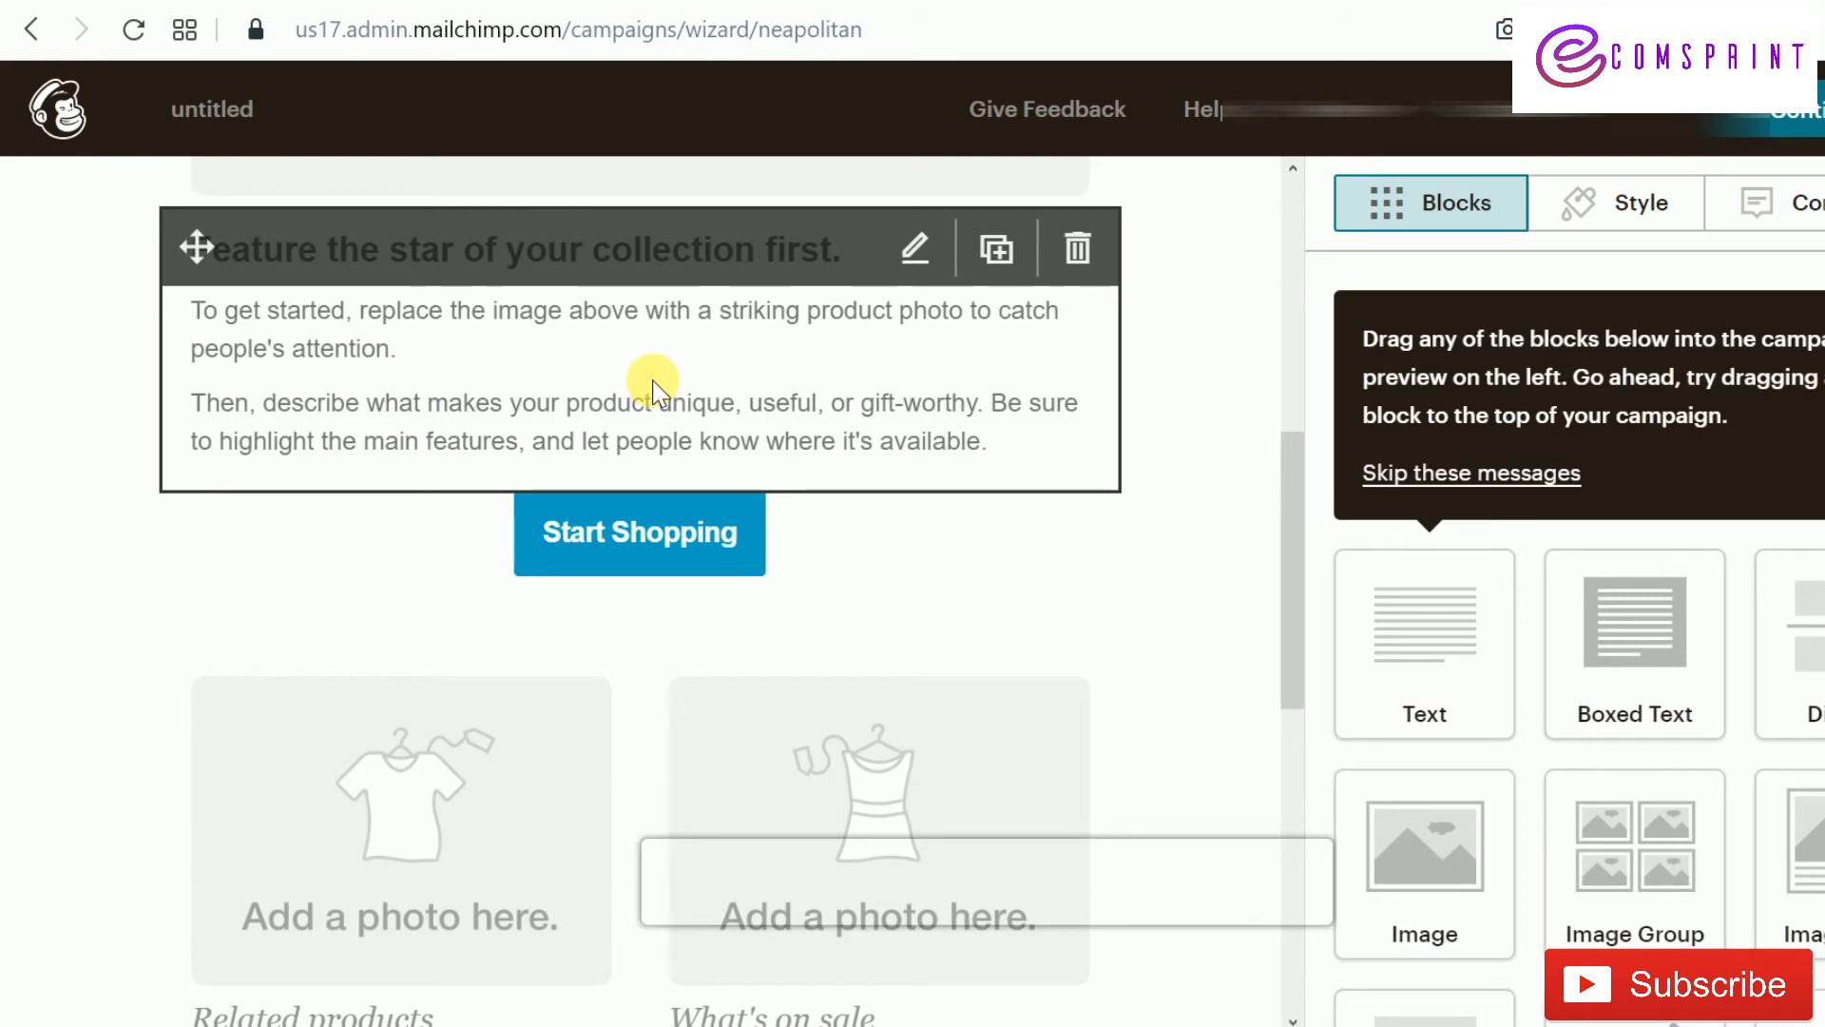
scroll(654, 385, down, 3)
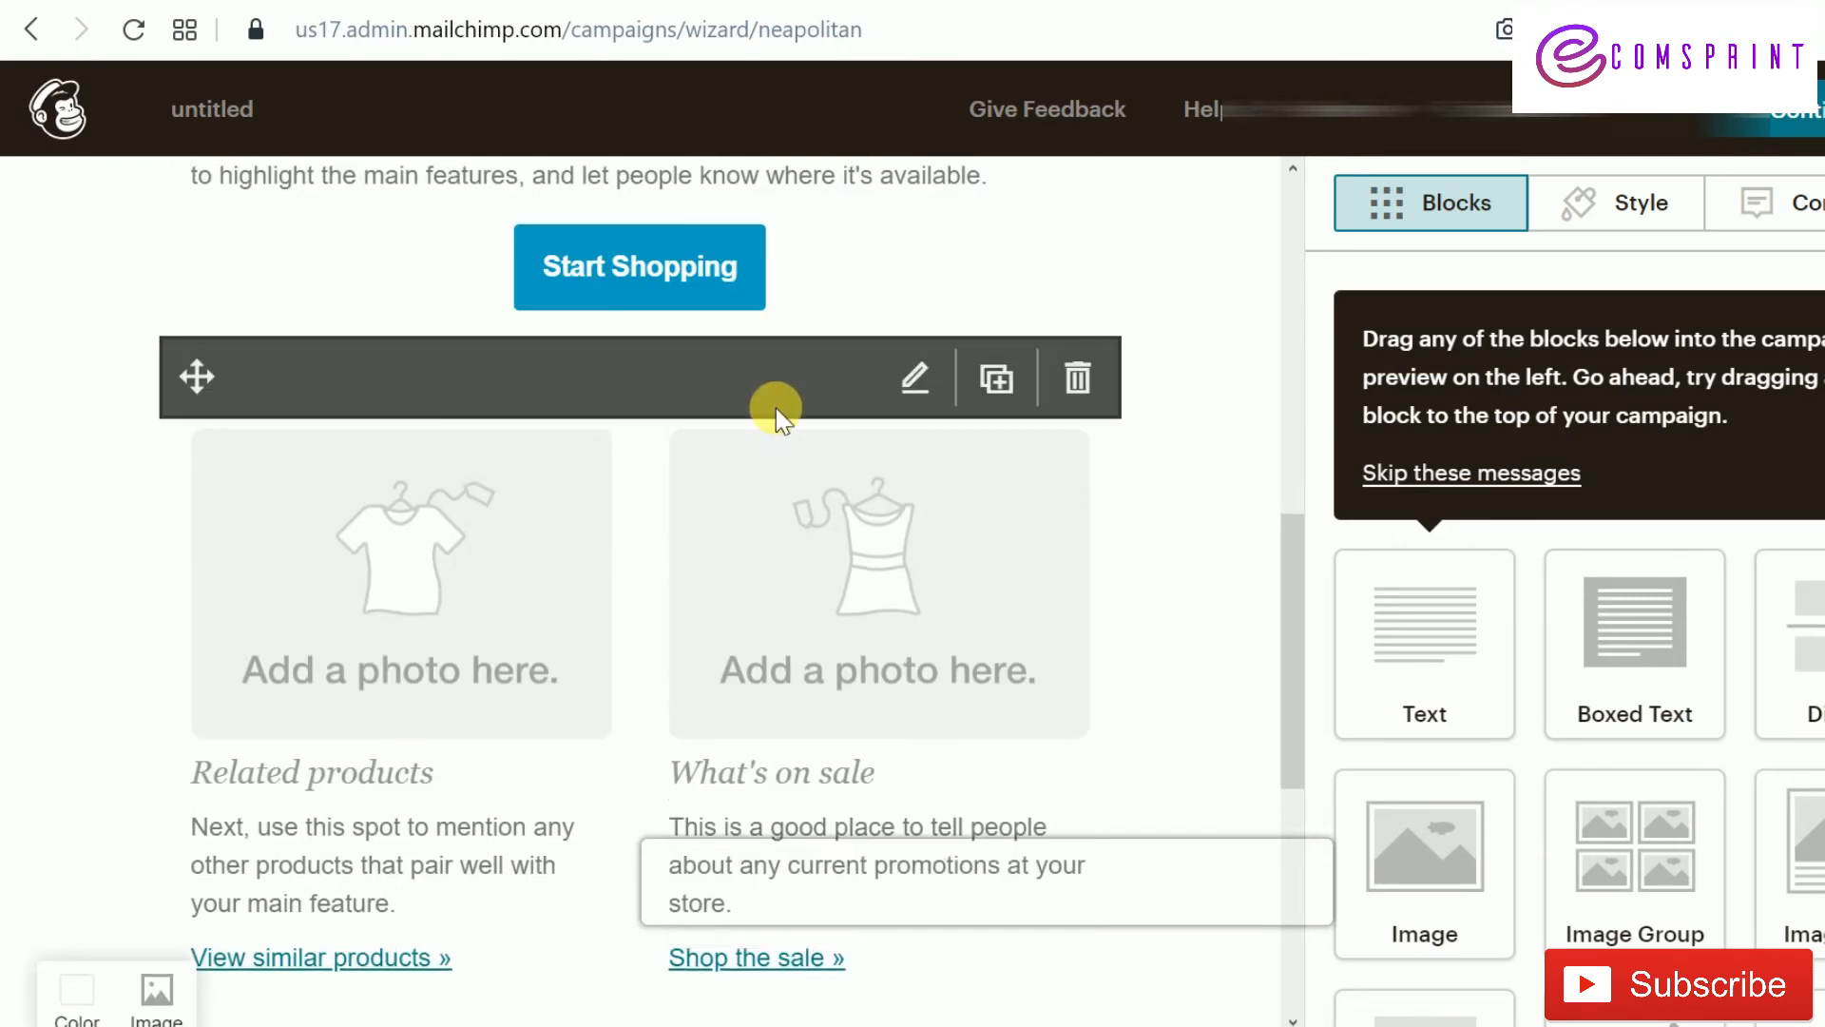
scroll(596, 563, down, 3)
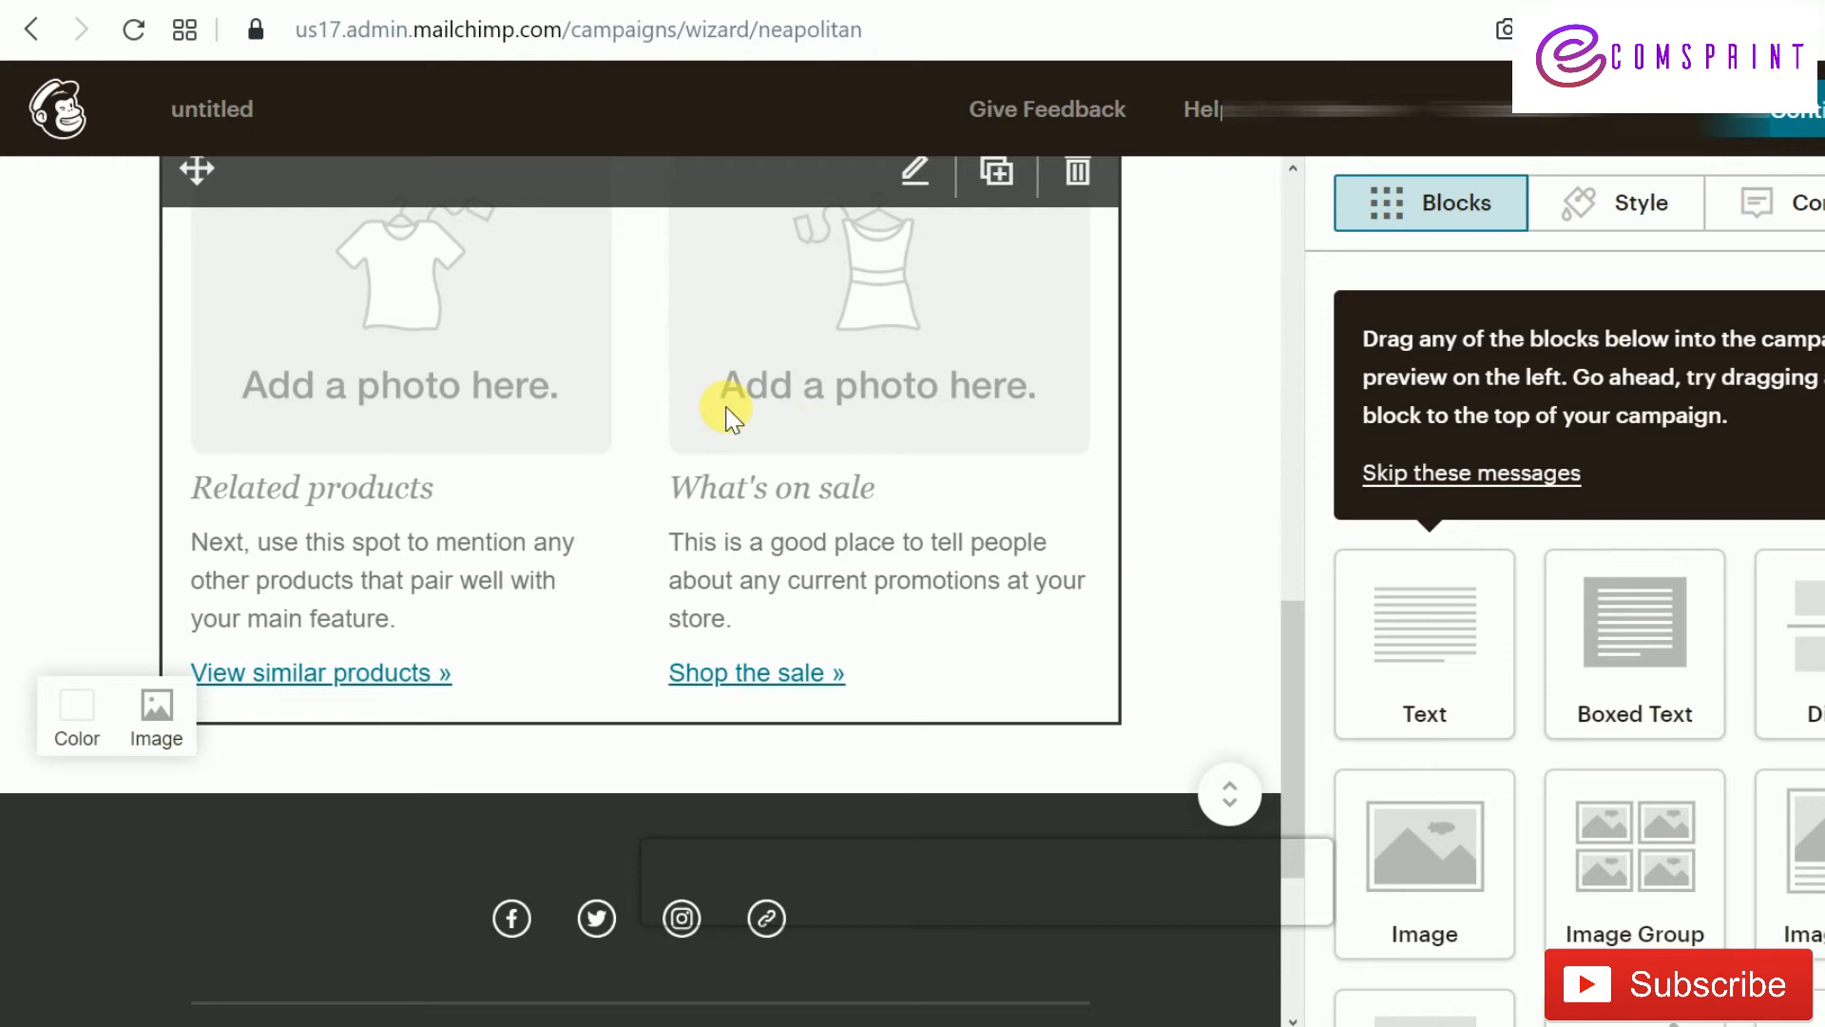
scroll(916, 522, up, 10)
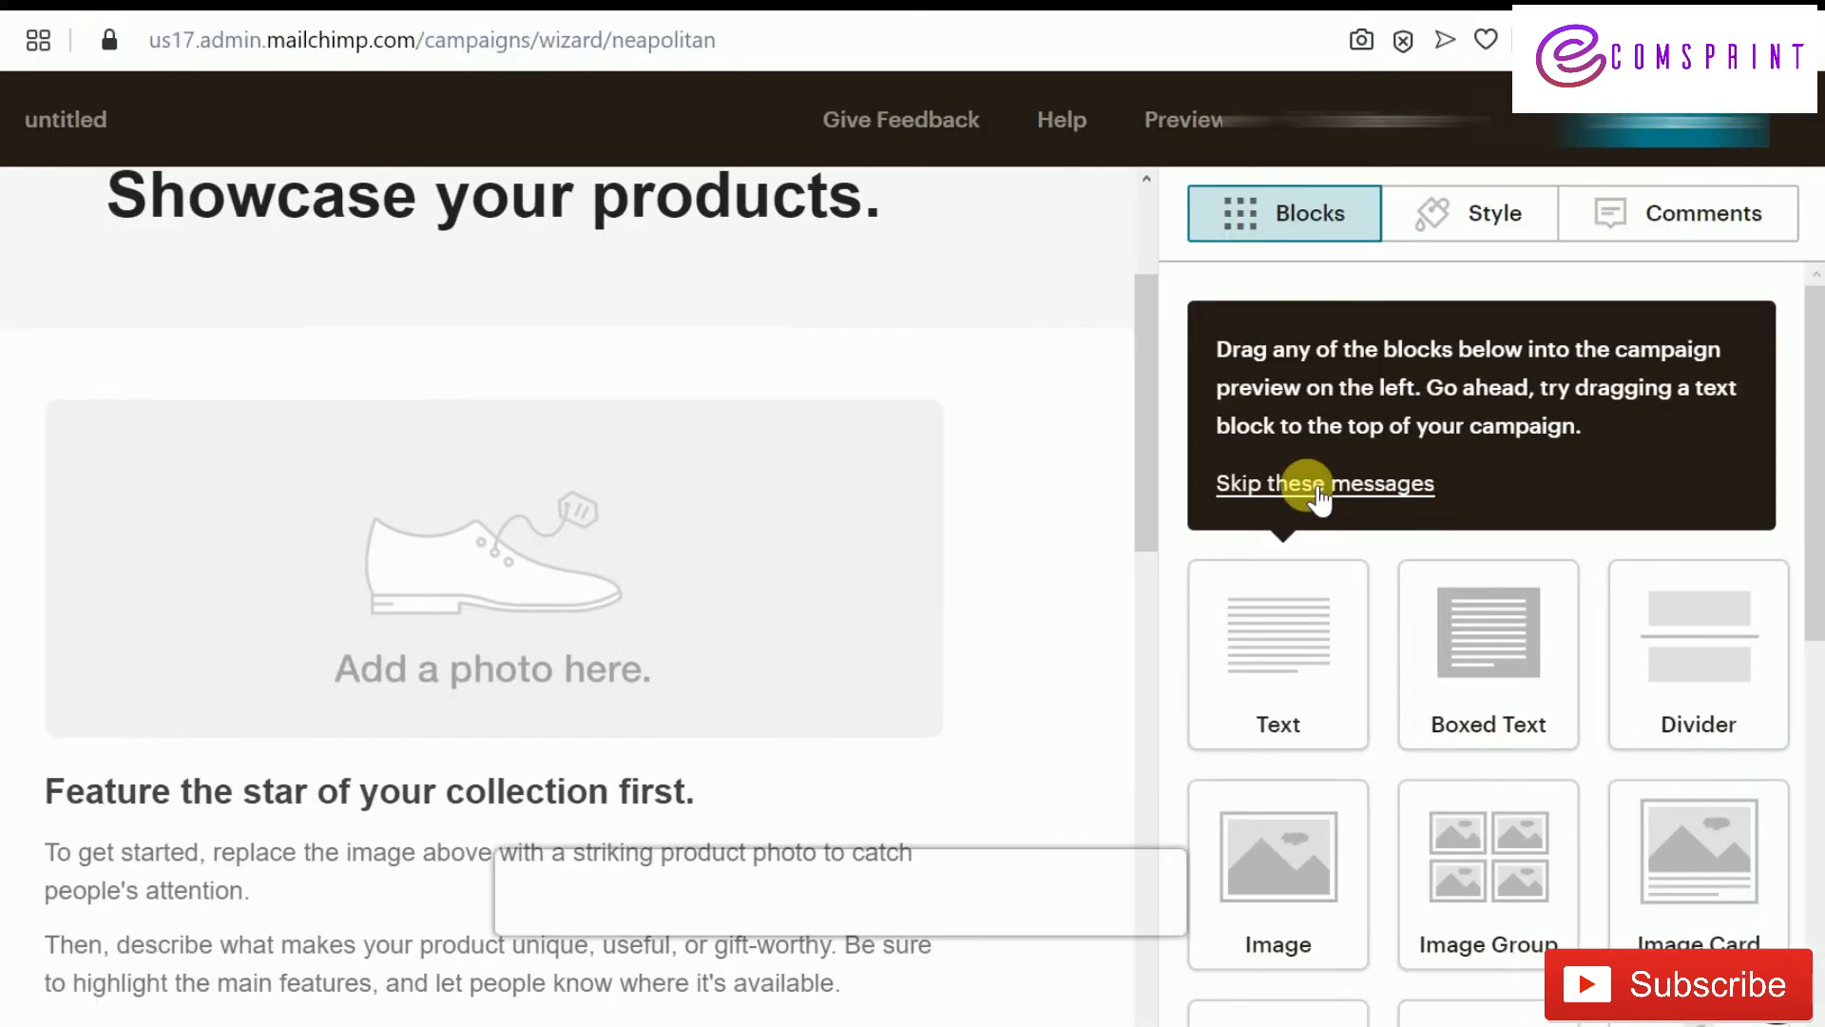
click(1442, 478)
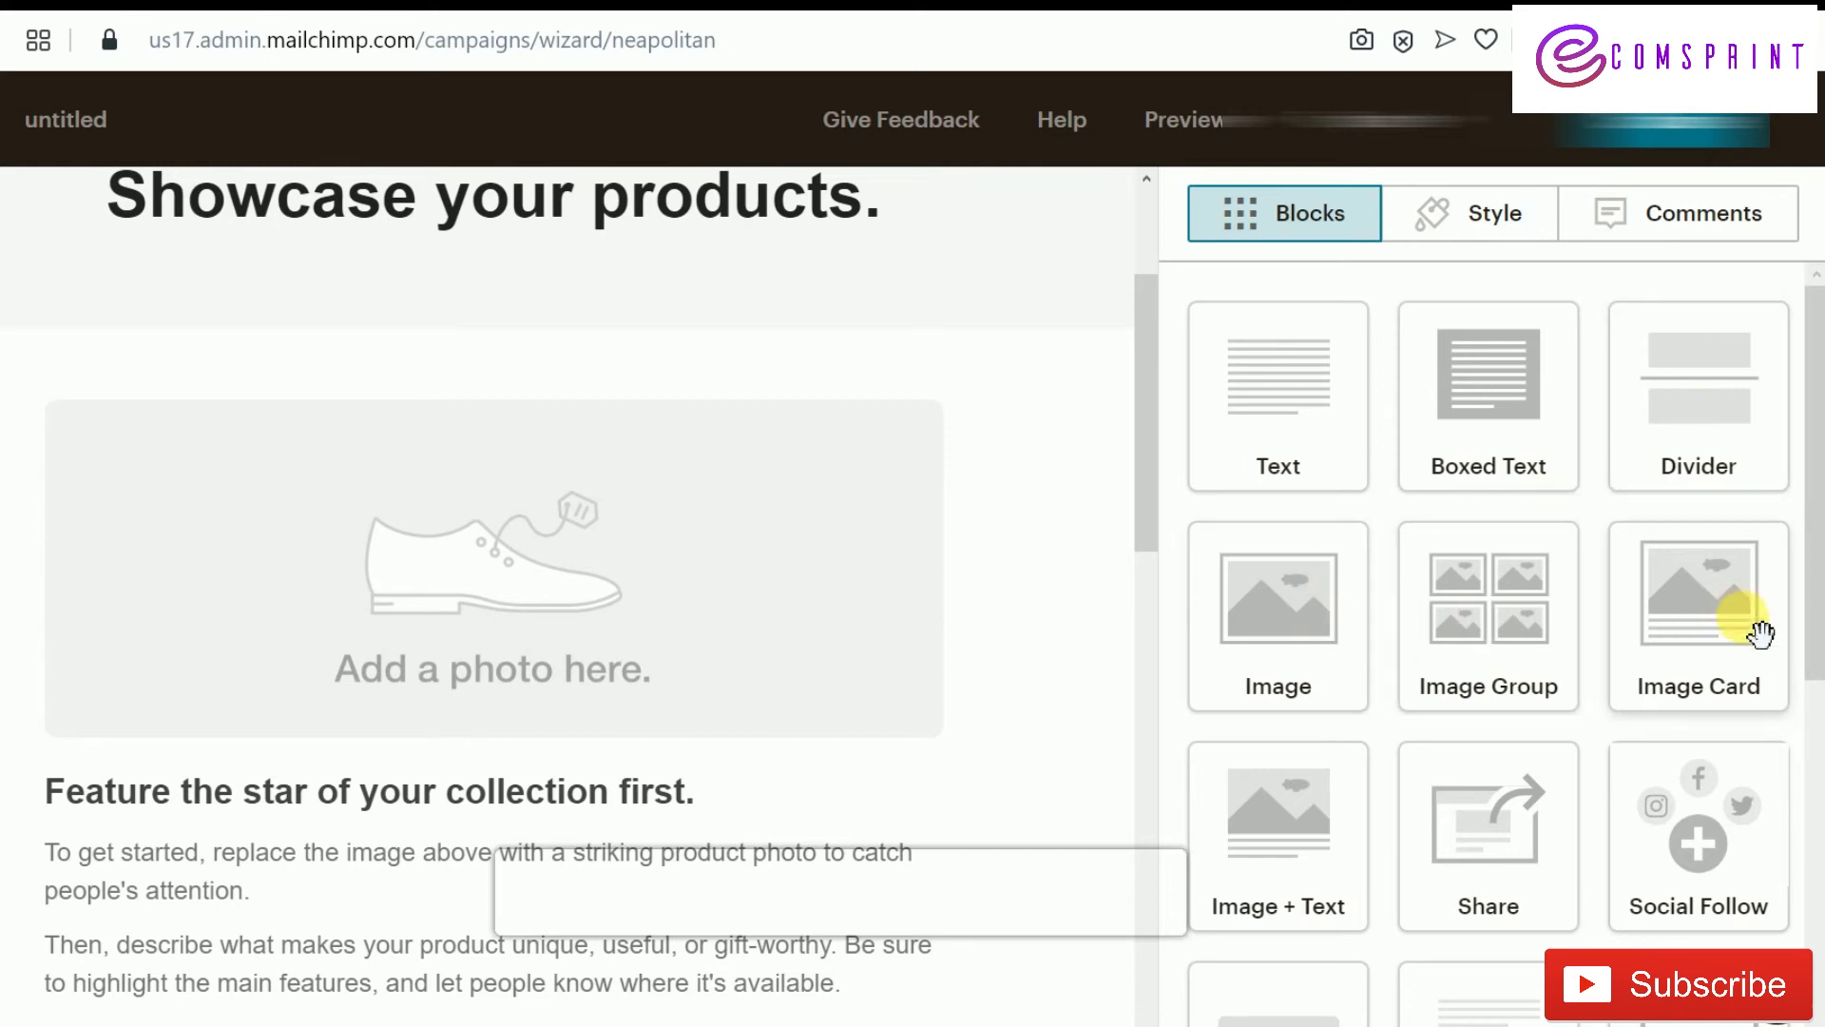
scroll(1716, 608, down, 3)
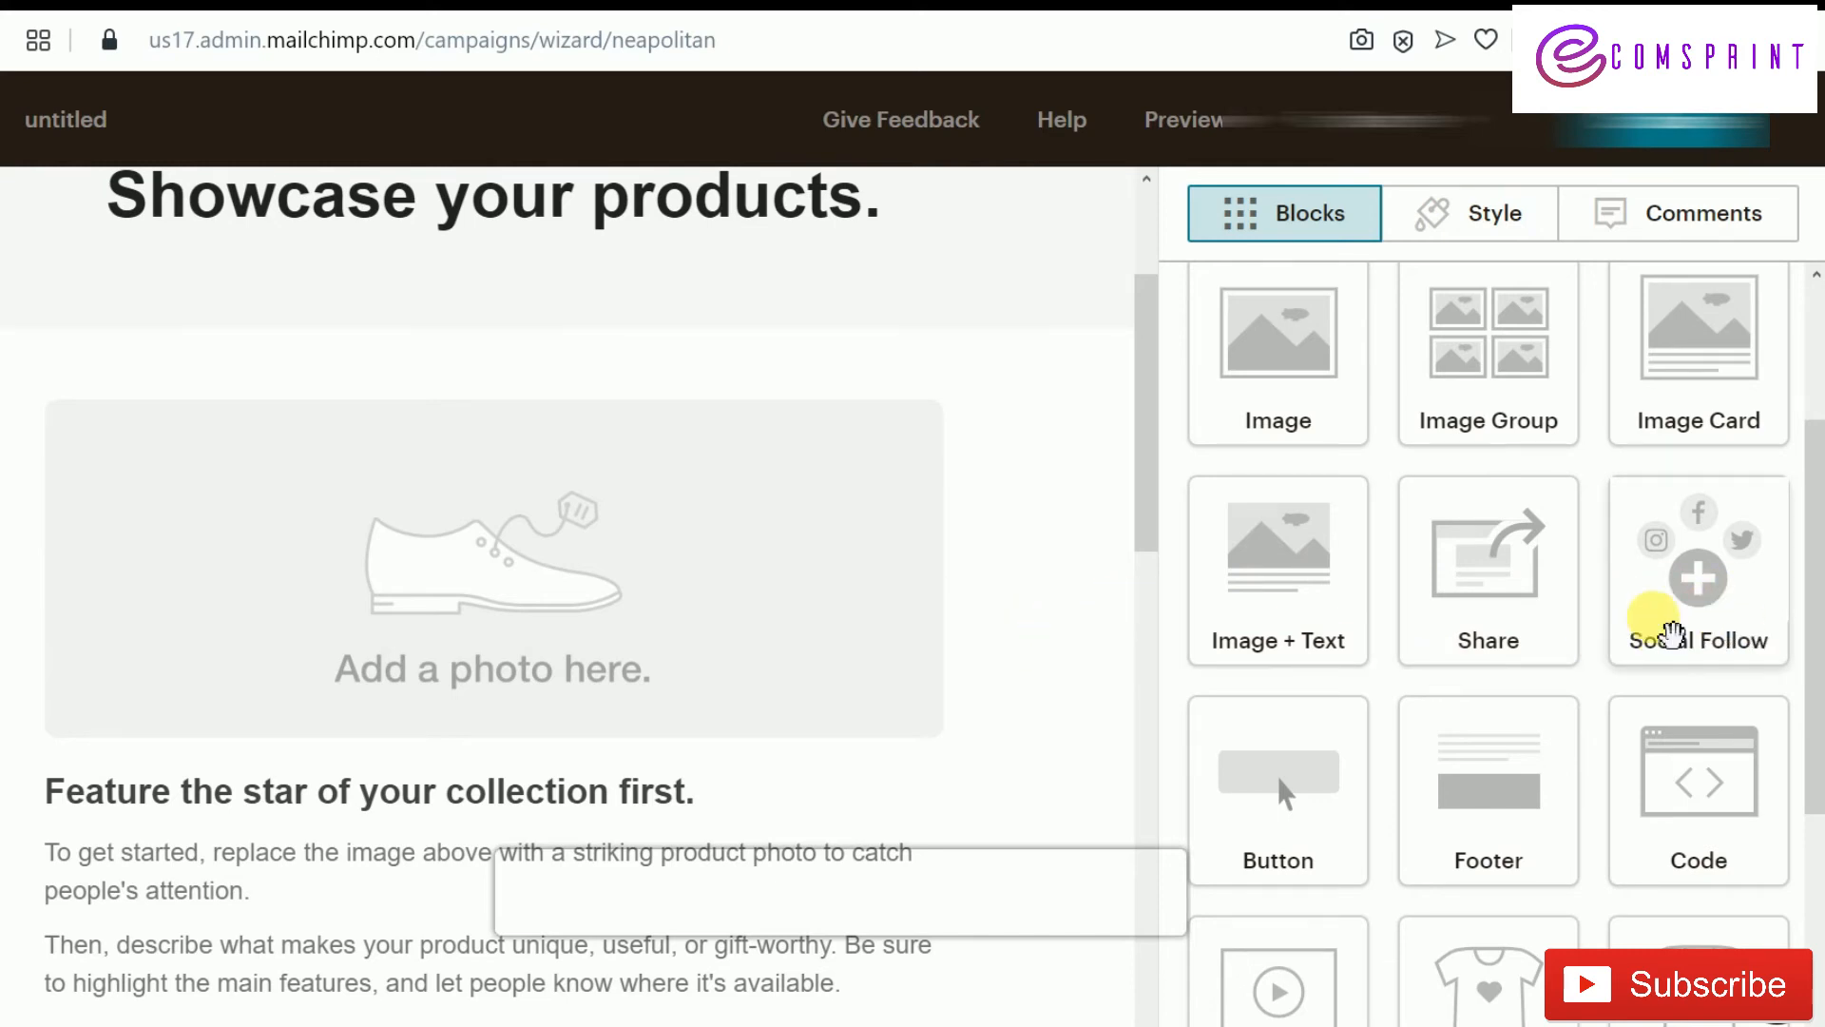
scroll(1293, 571, down, 3)
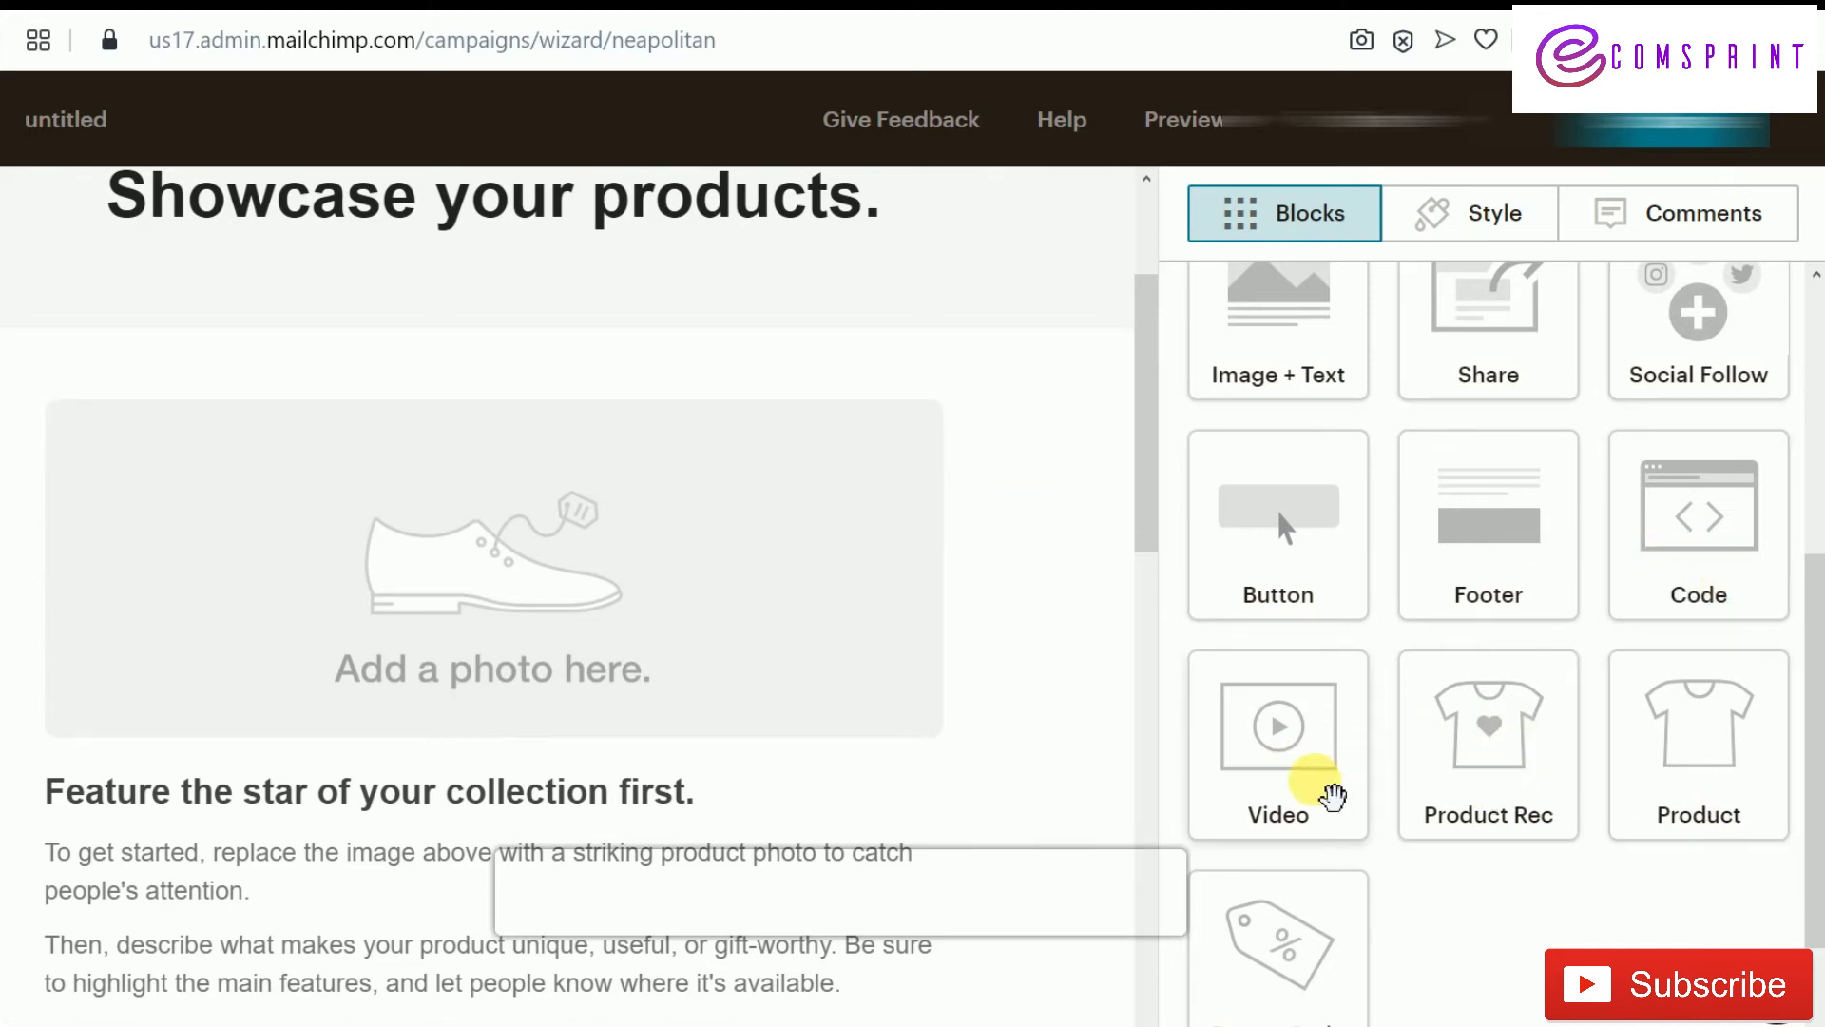
scroll(896, 659, up, 3)
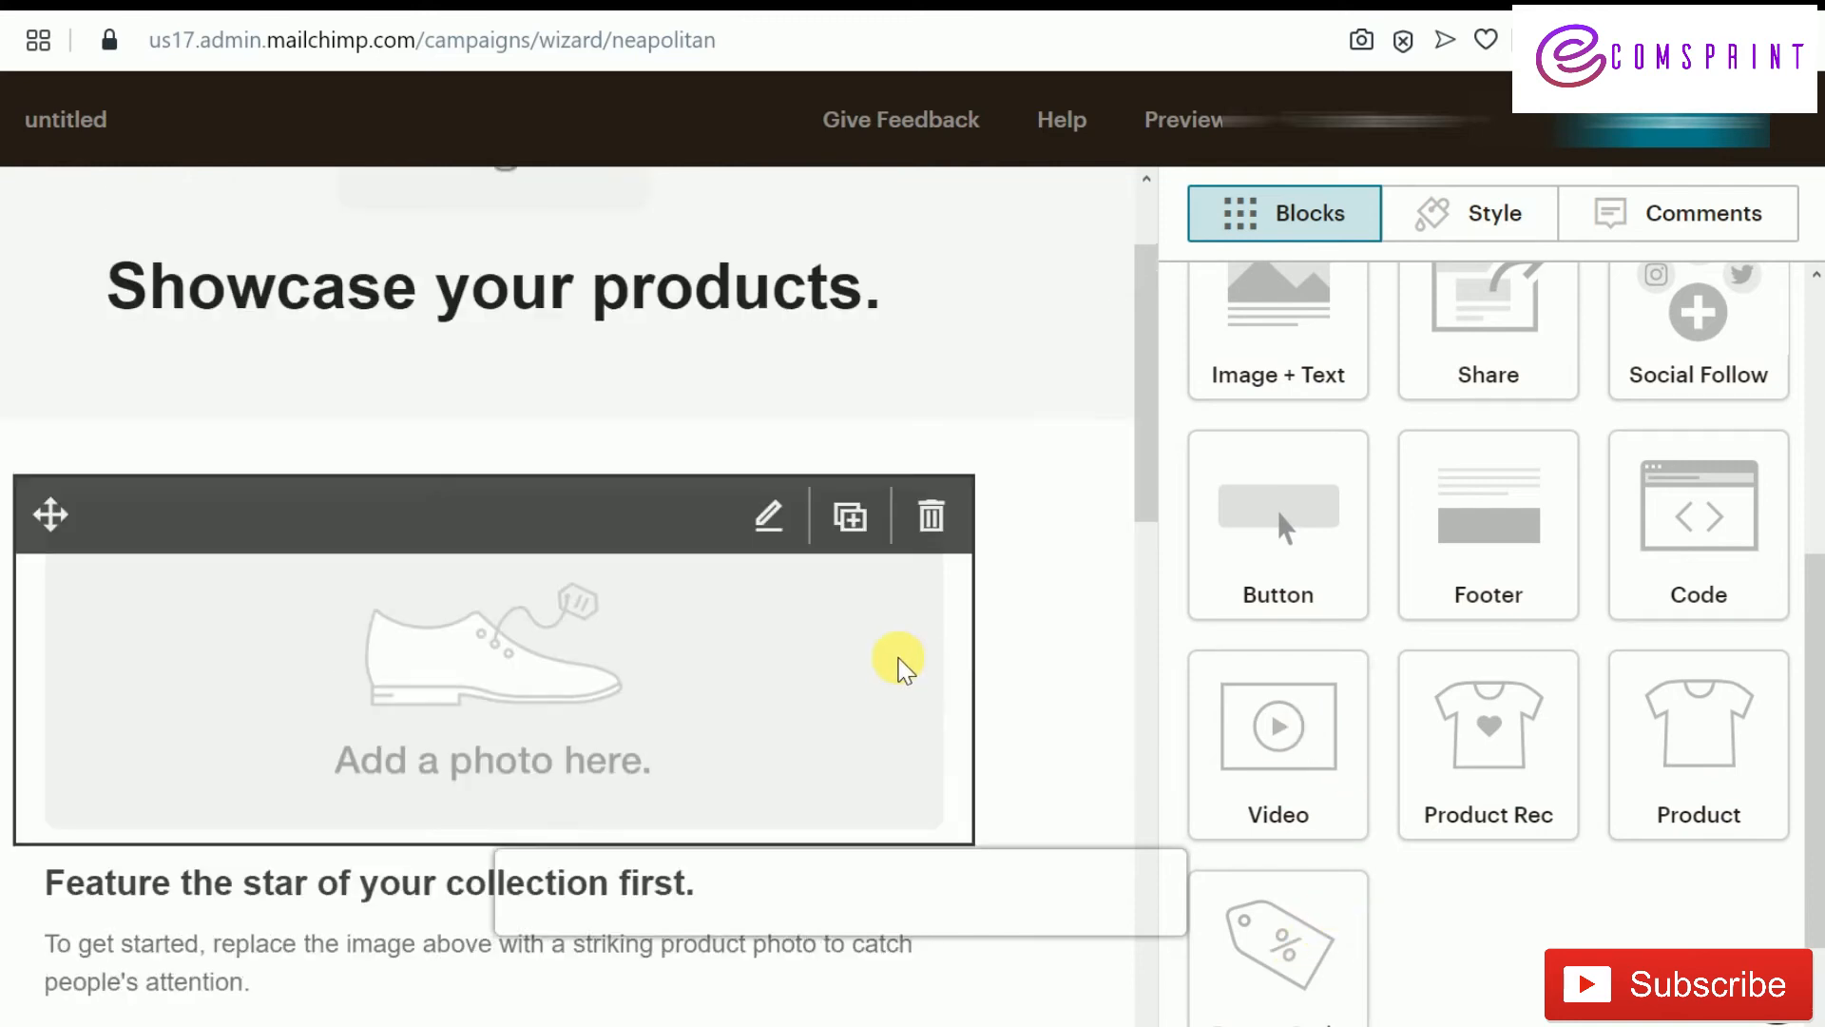
mouse_move(590, 359)
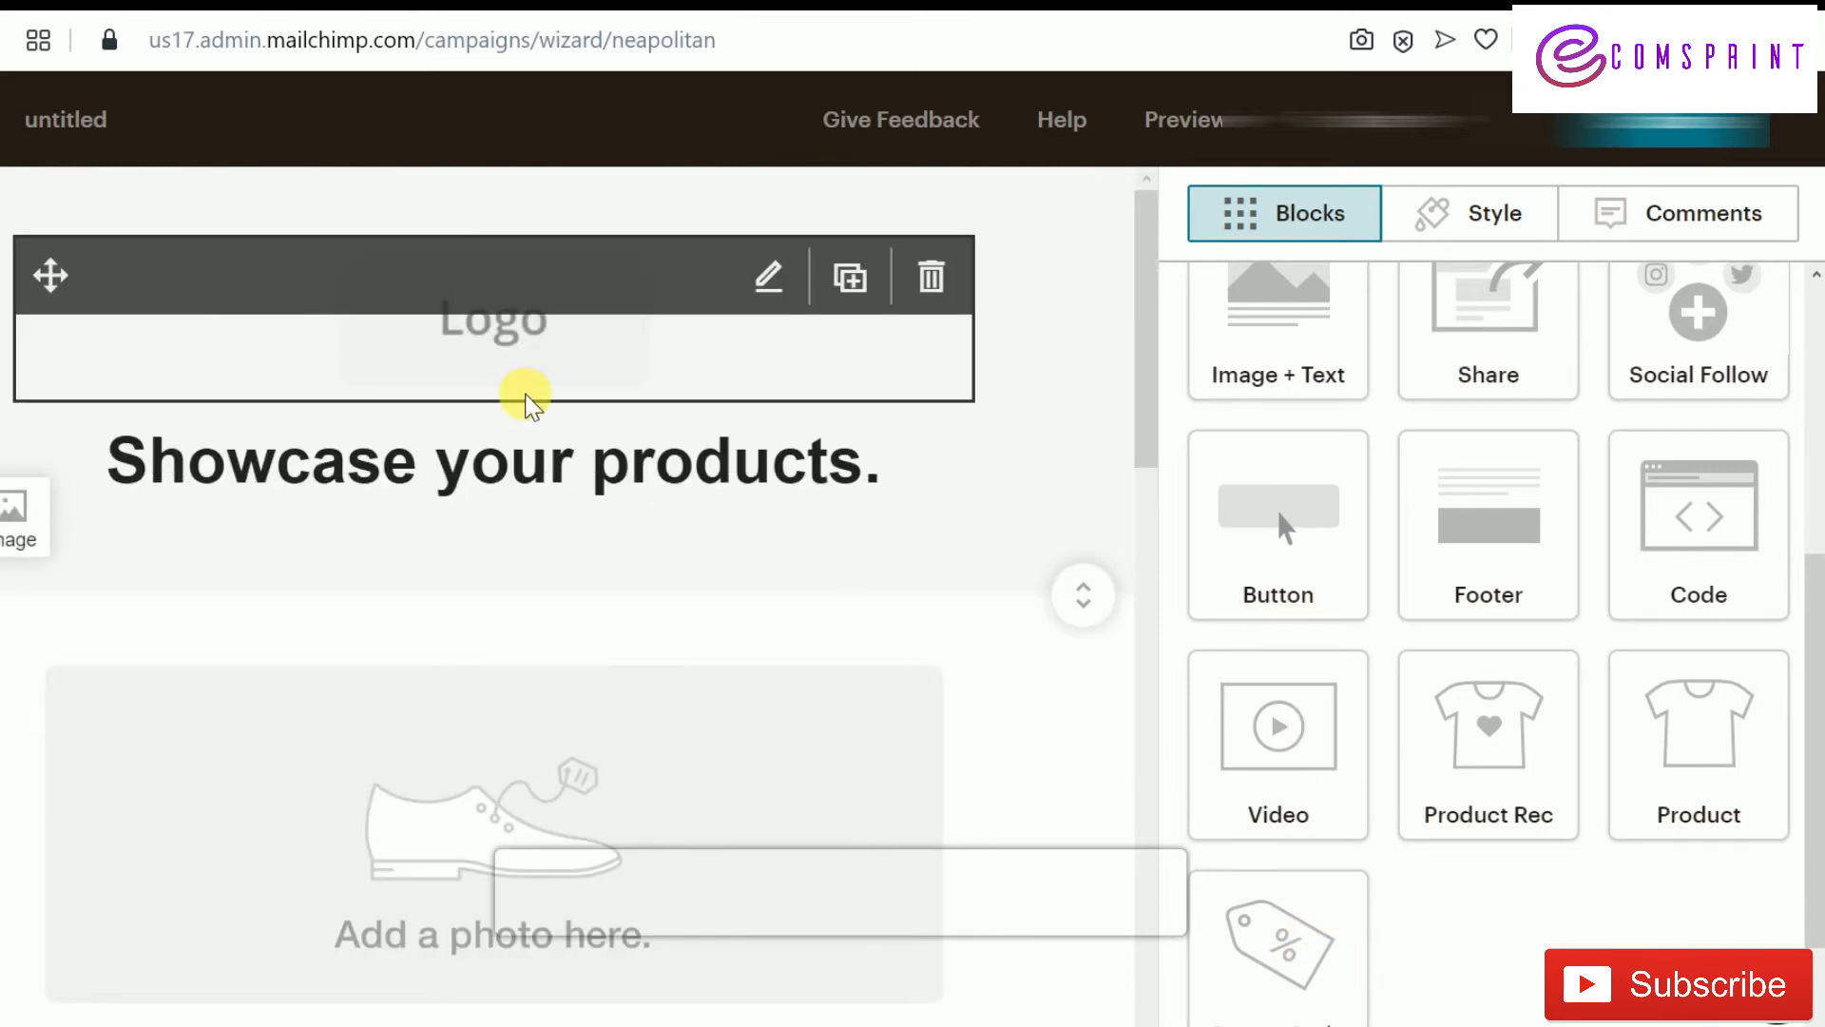
Upload the WINGSMART logo into the Logo block and start replacing the hero photo
click(624, 338)
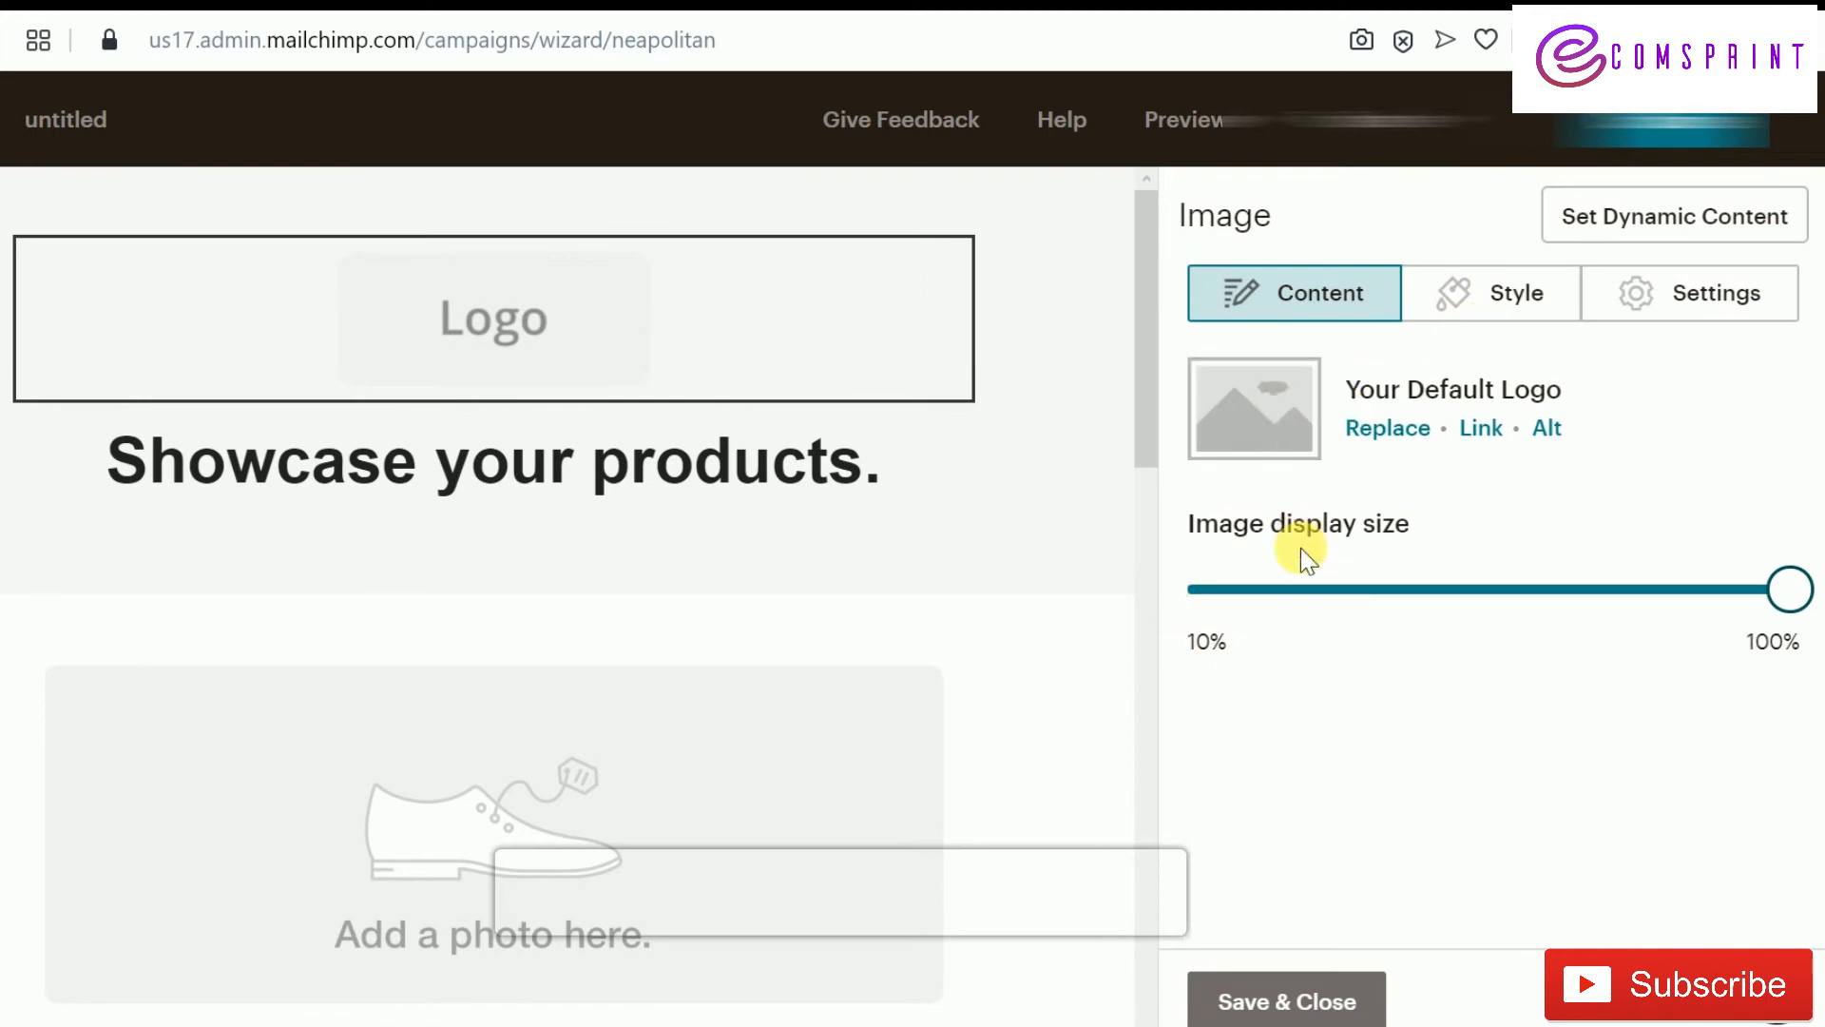
click(1389, 436)
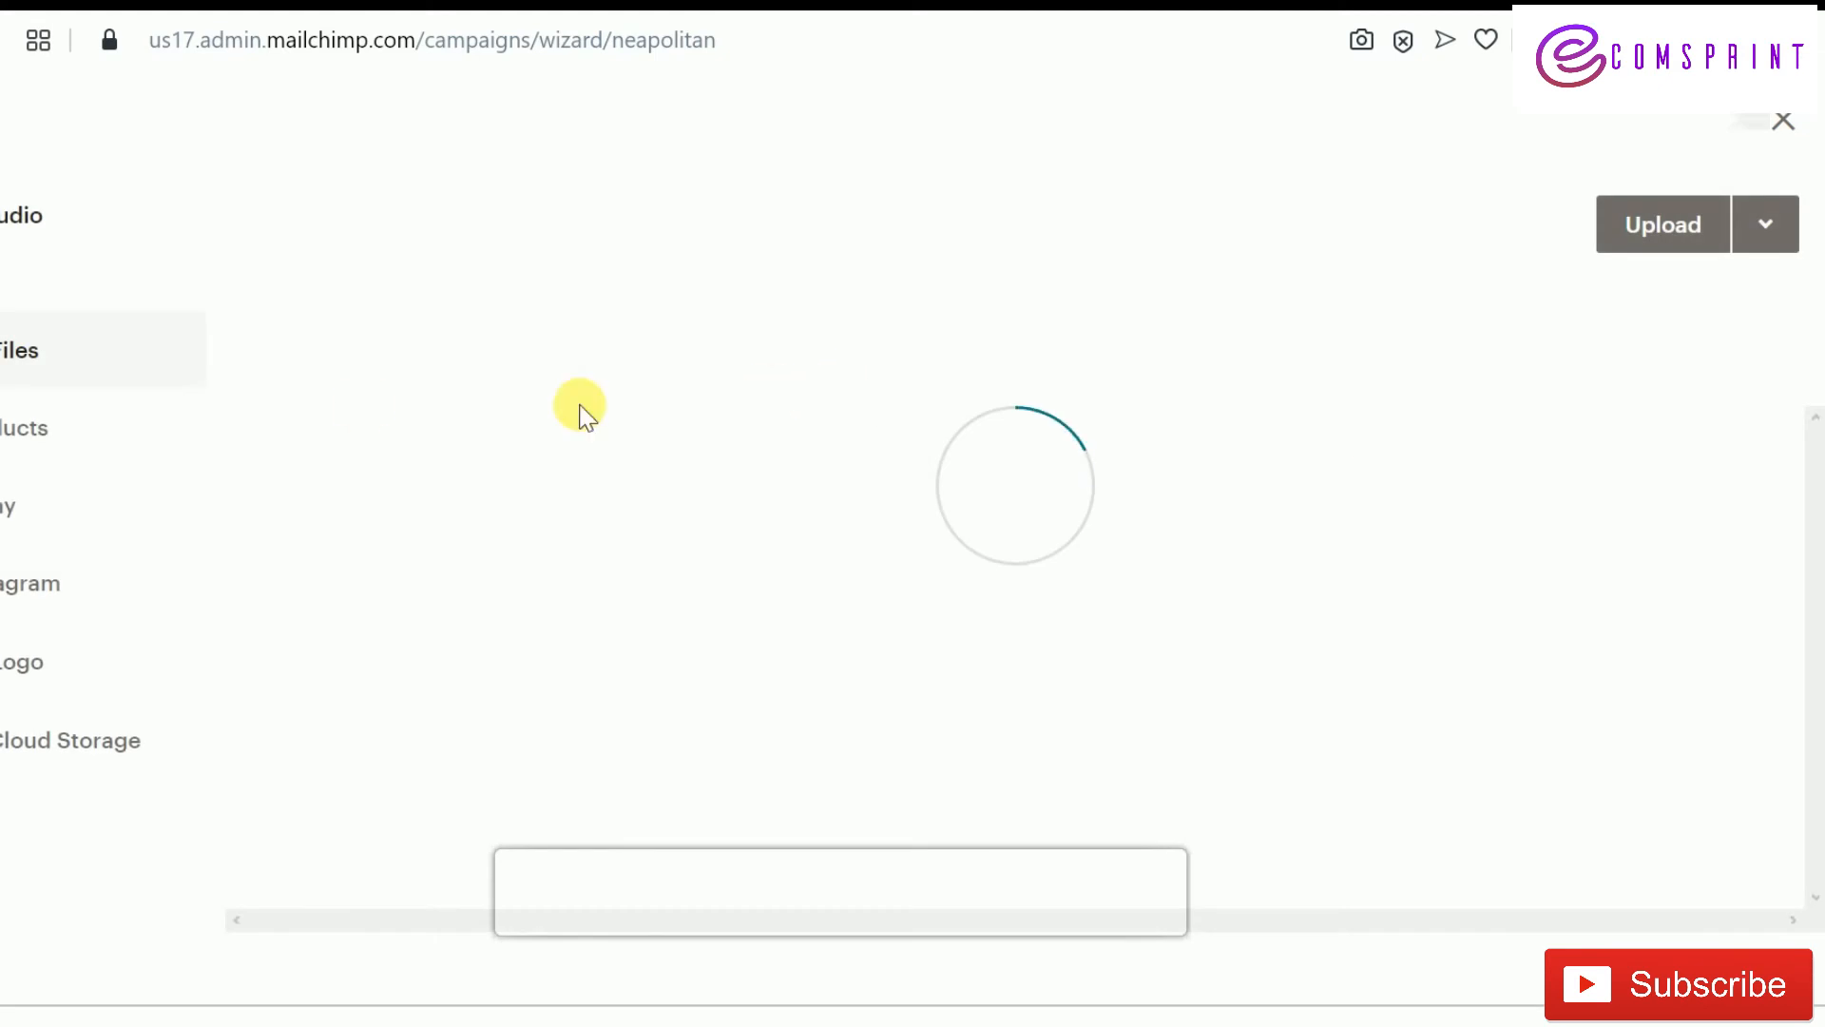
click(1665, 245)
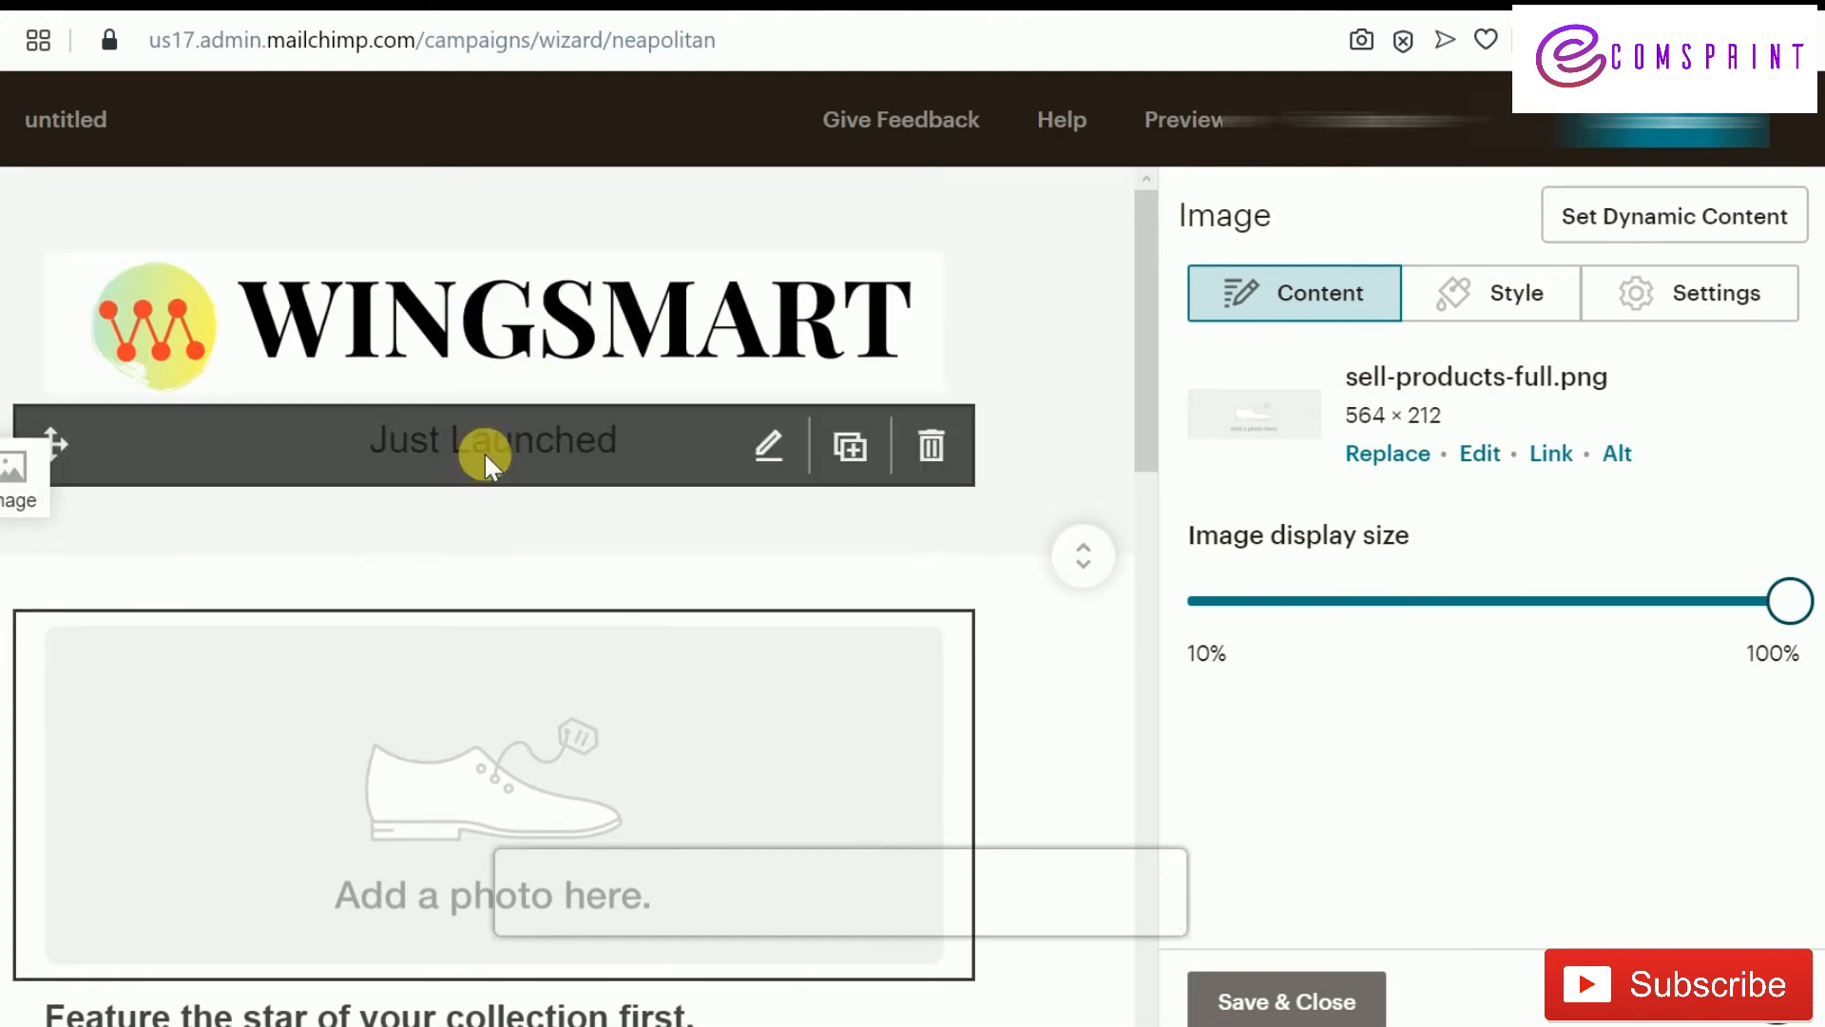
scroll(652, 713, down, 3)
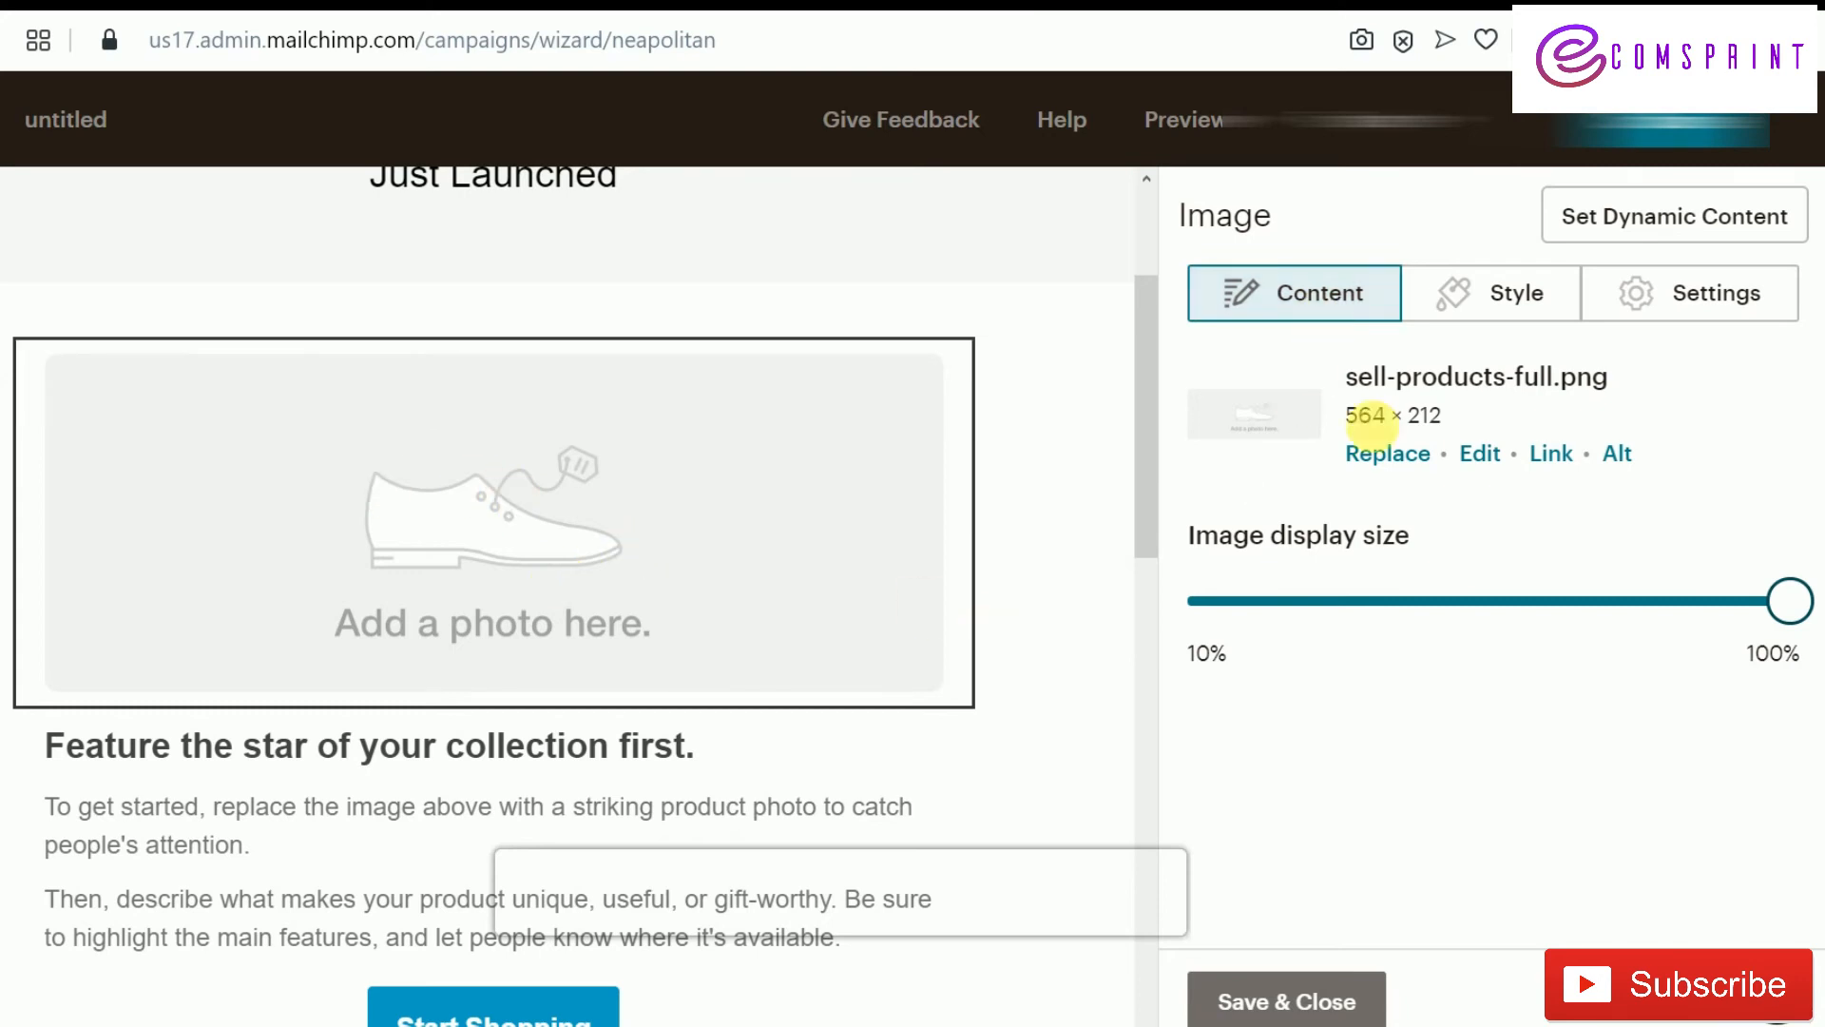
click(1408, 466)
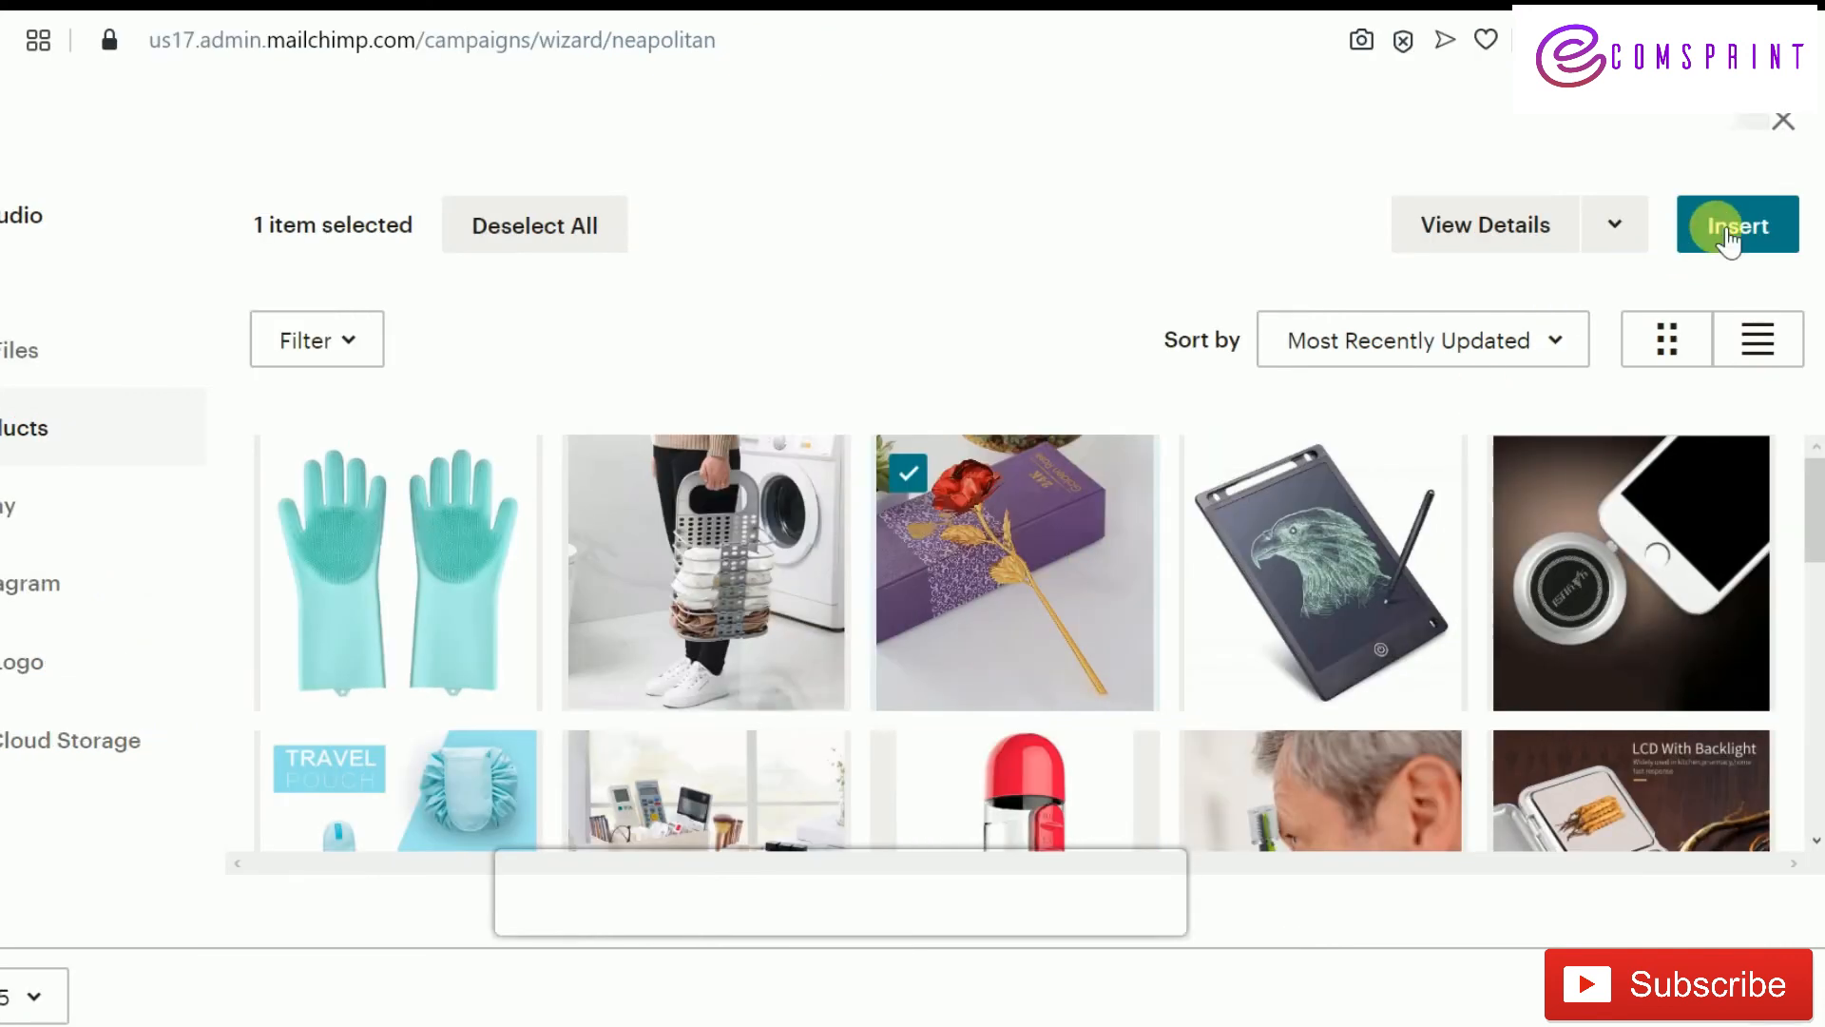
Insert the golden rose product photo as the hero image and shrink it to about 60%
click(1731, 241)
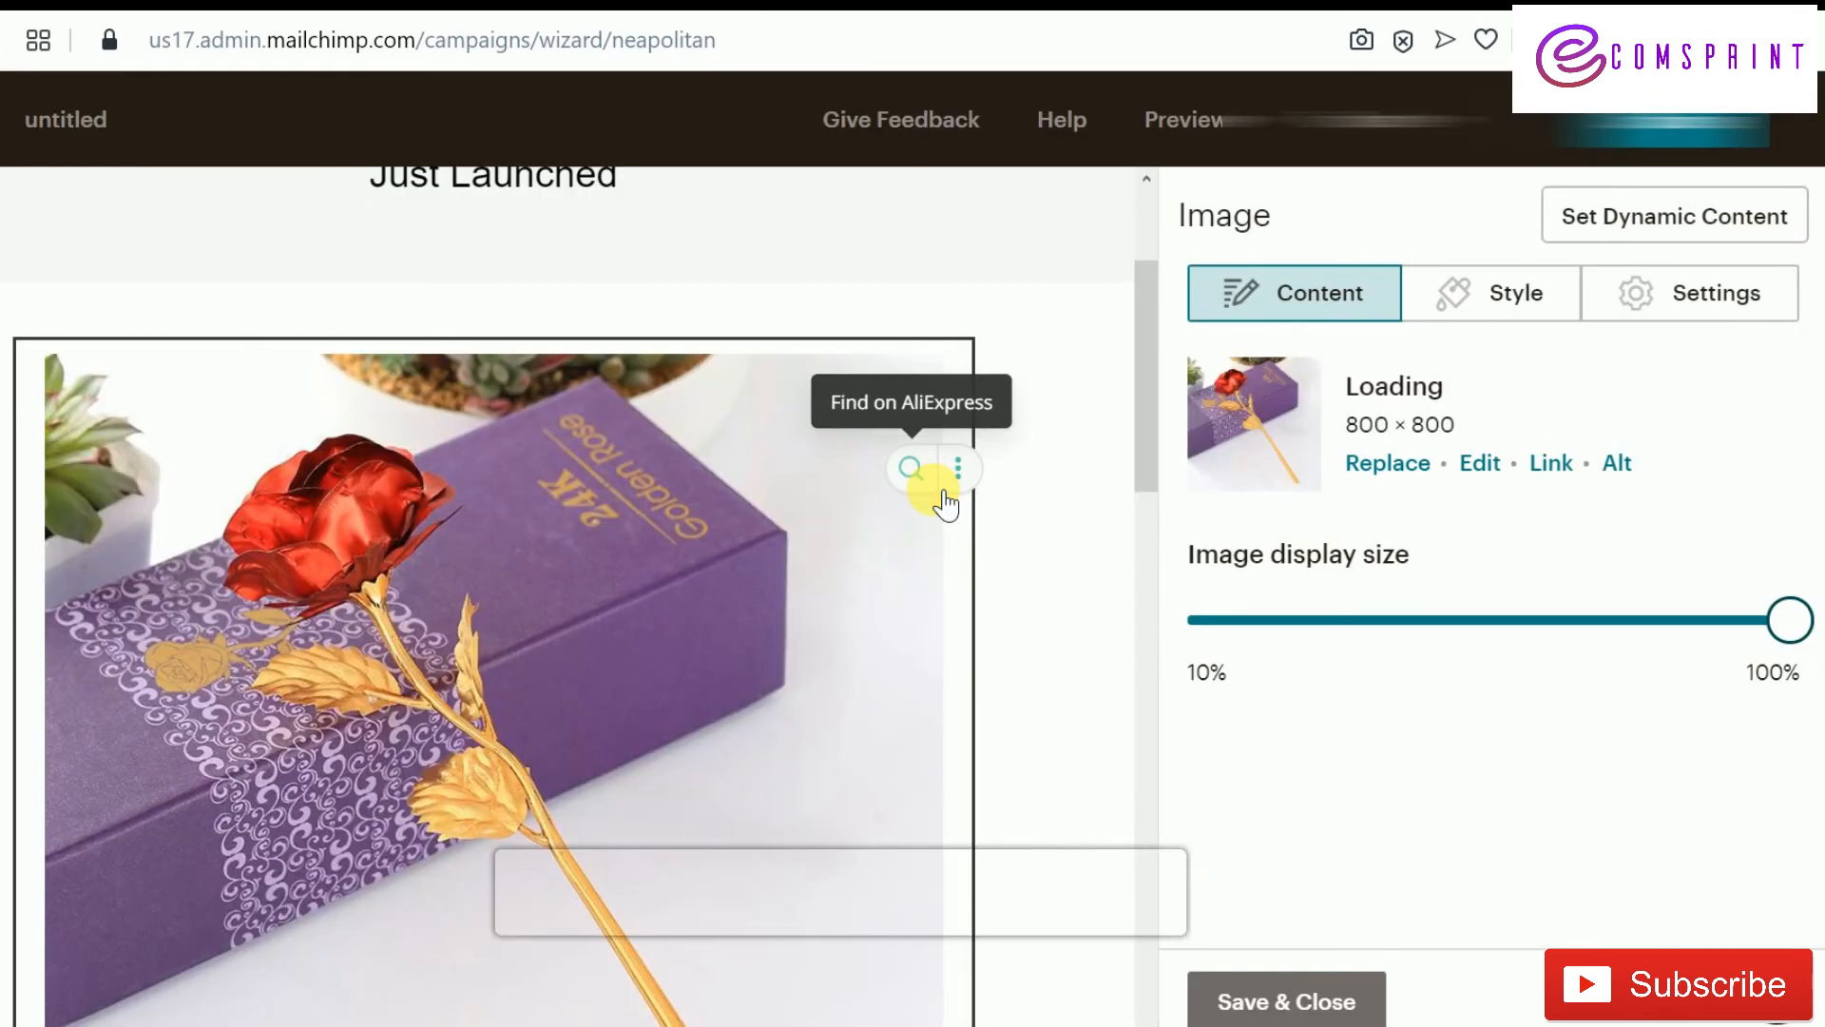
scroll(871, 612, up, 2)
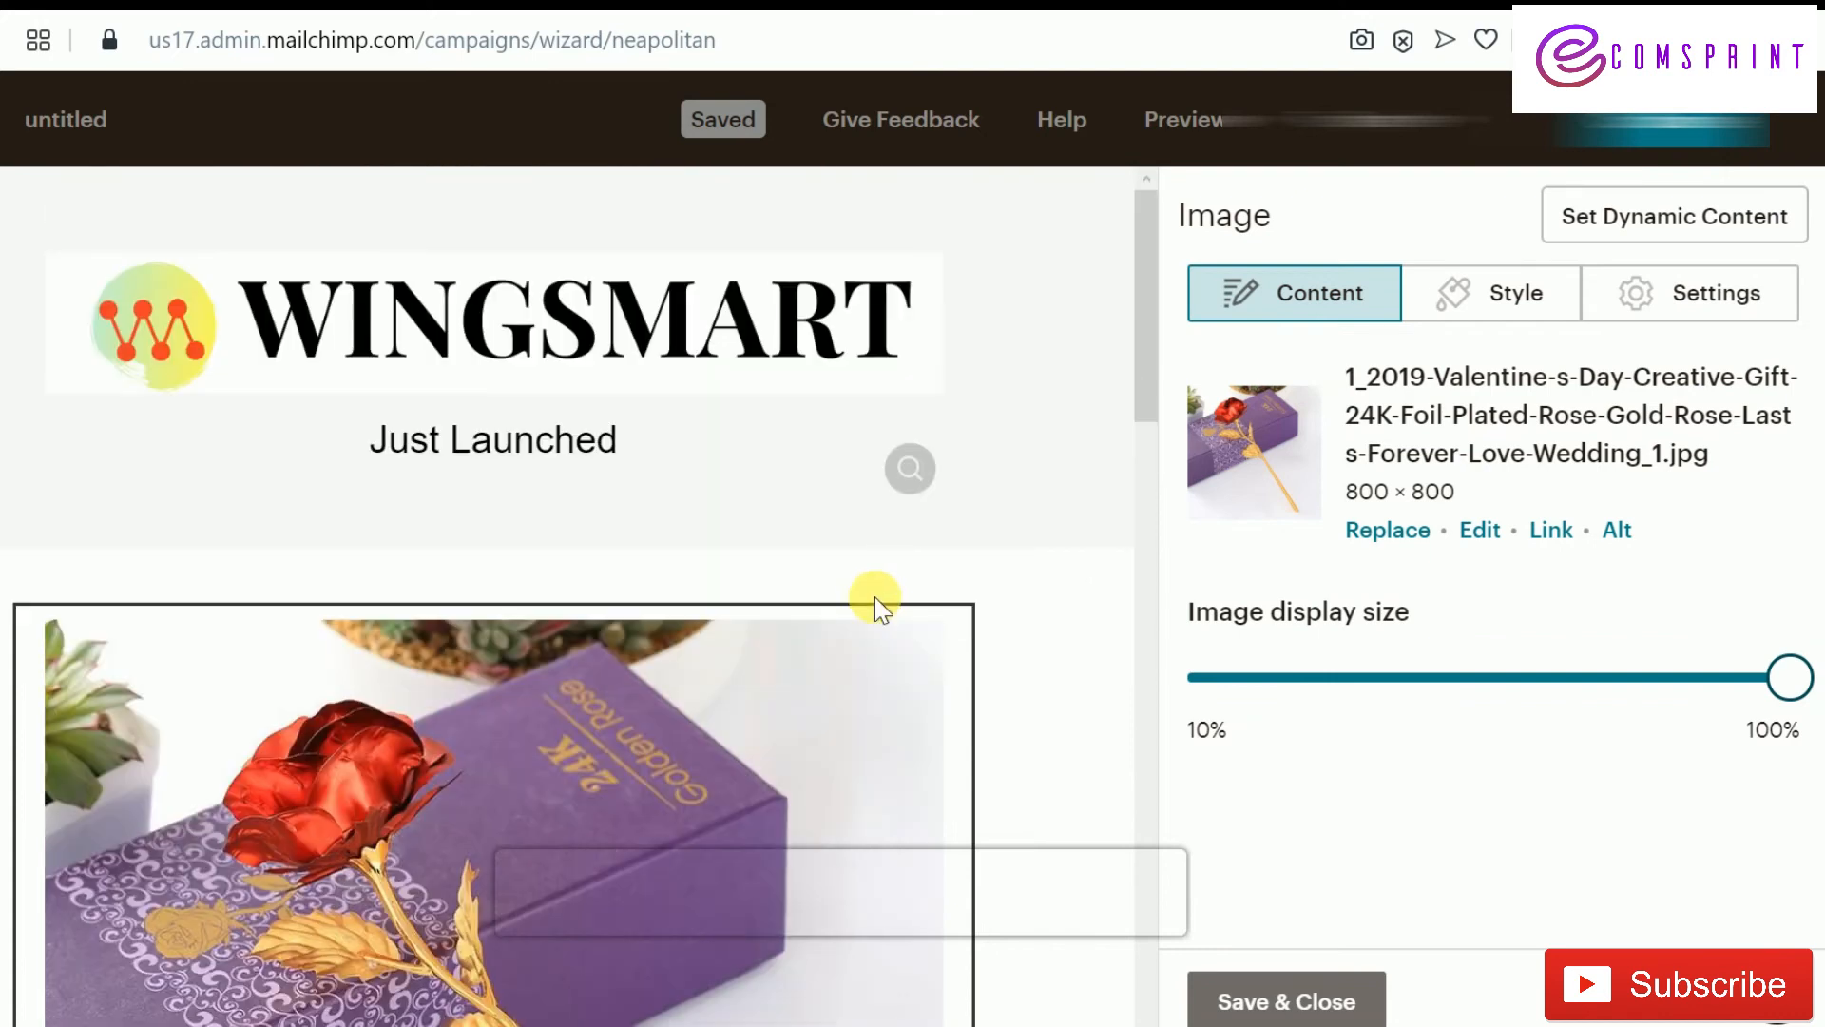
scroll(874, 597, down, 2)
scroll(802, 595, up, 2)
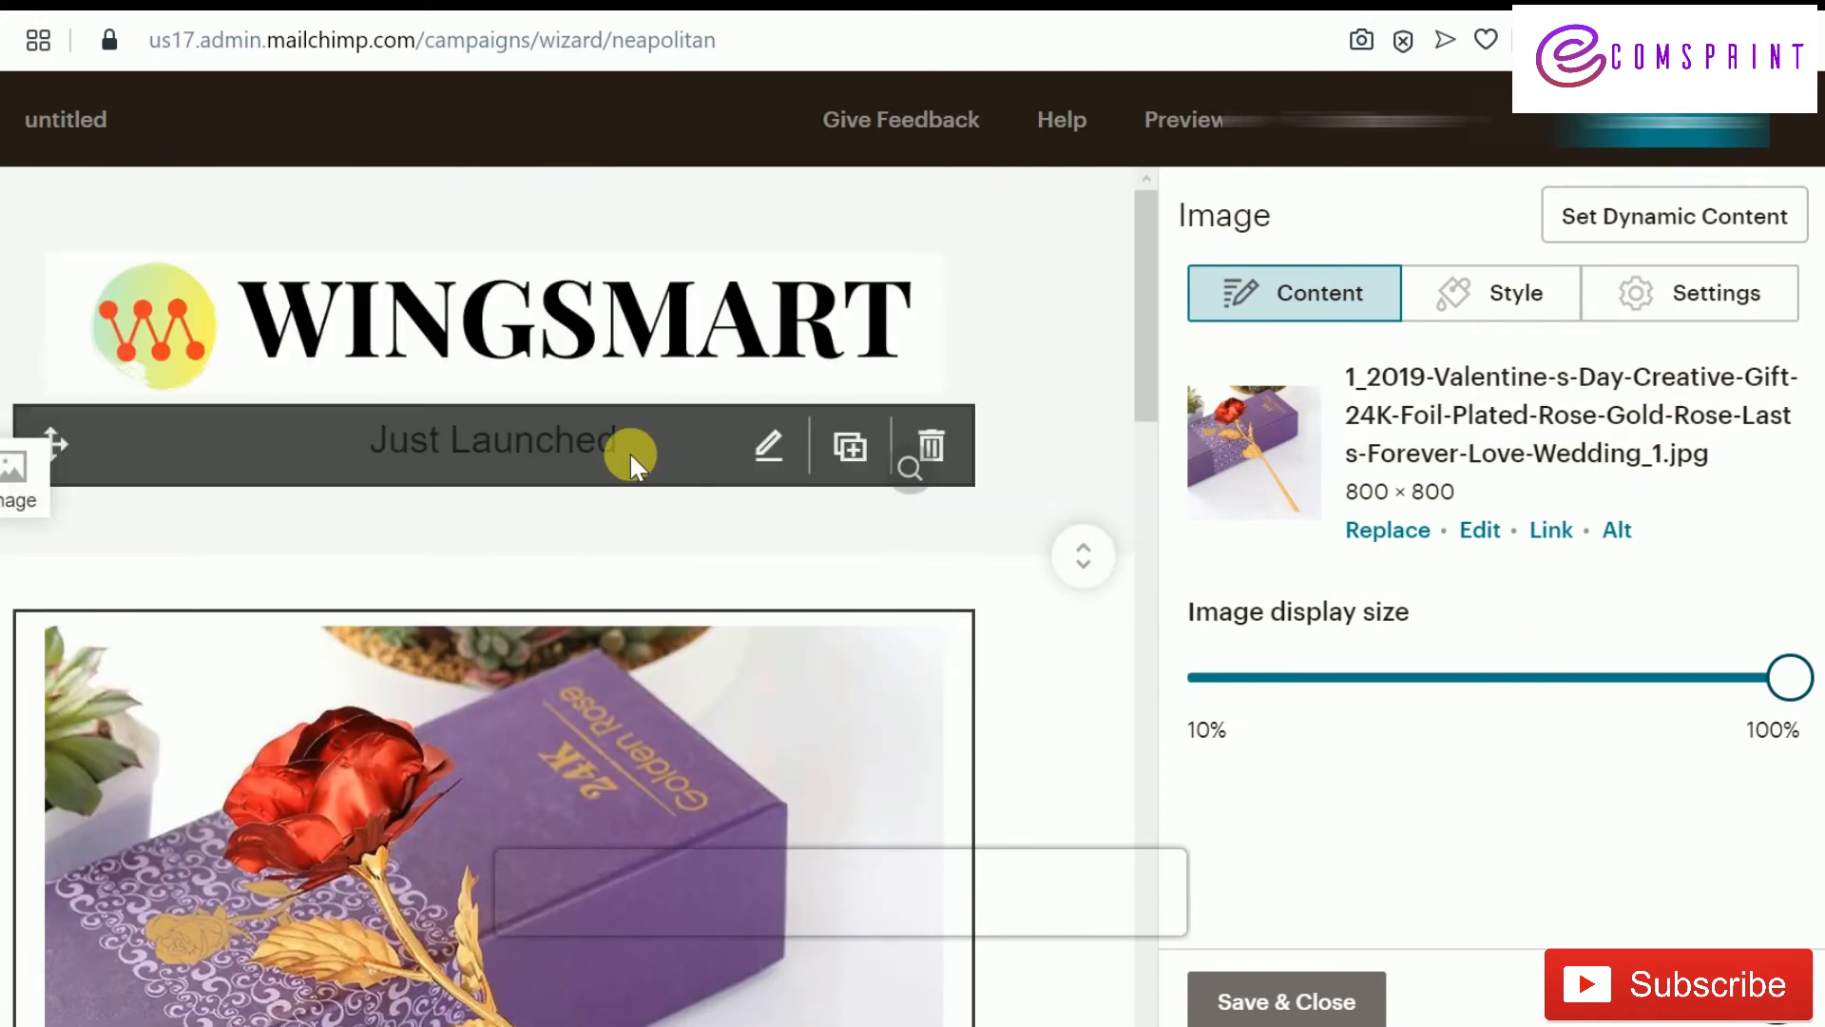
scroll(867, 643, down, 7)
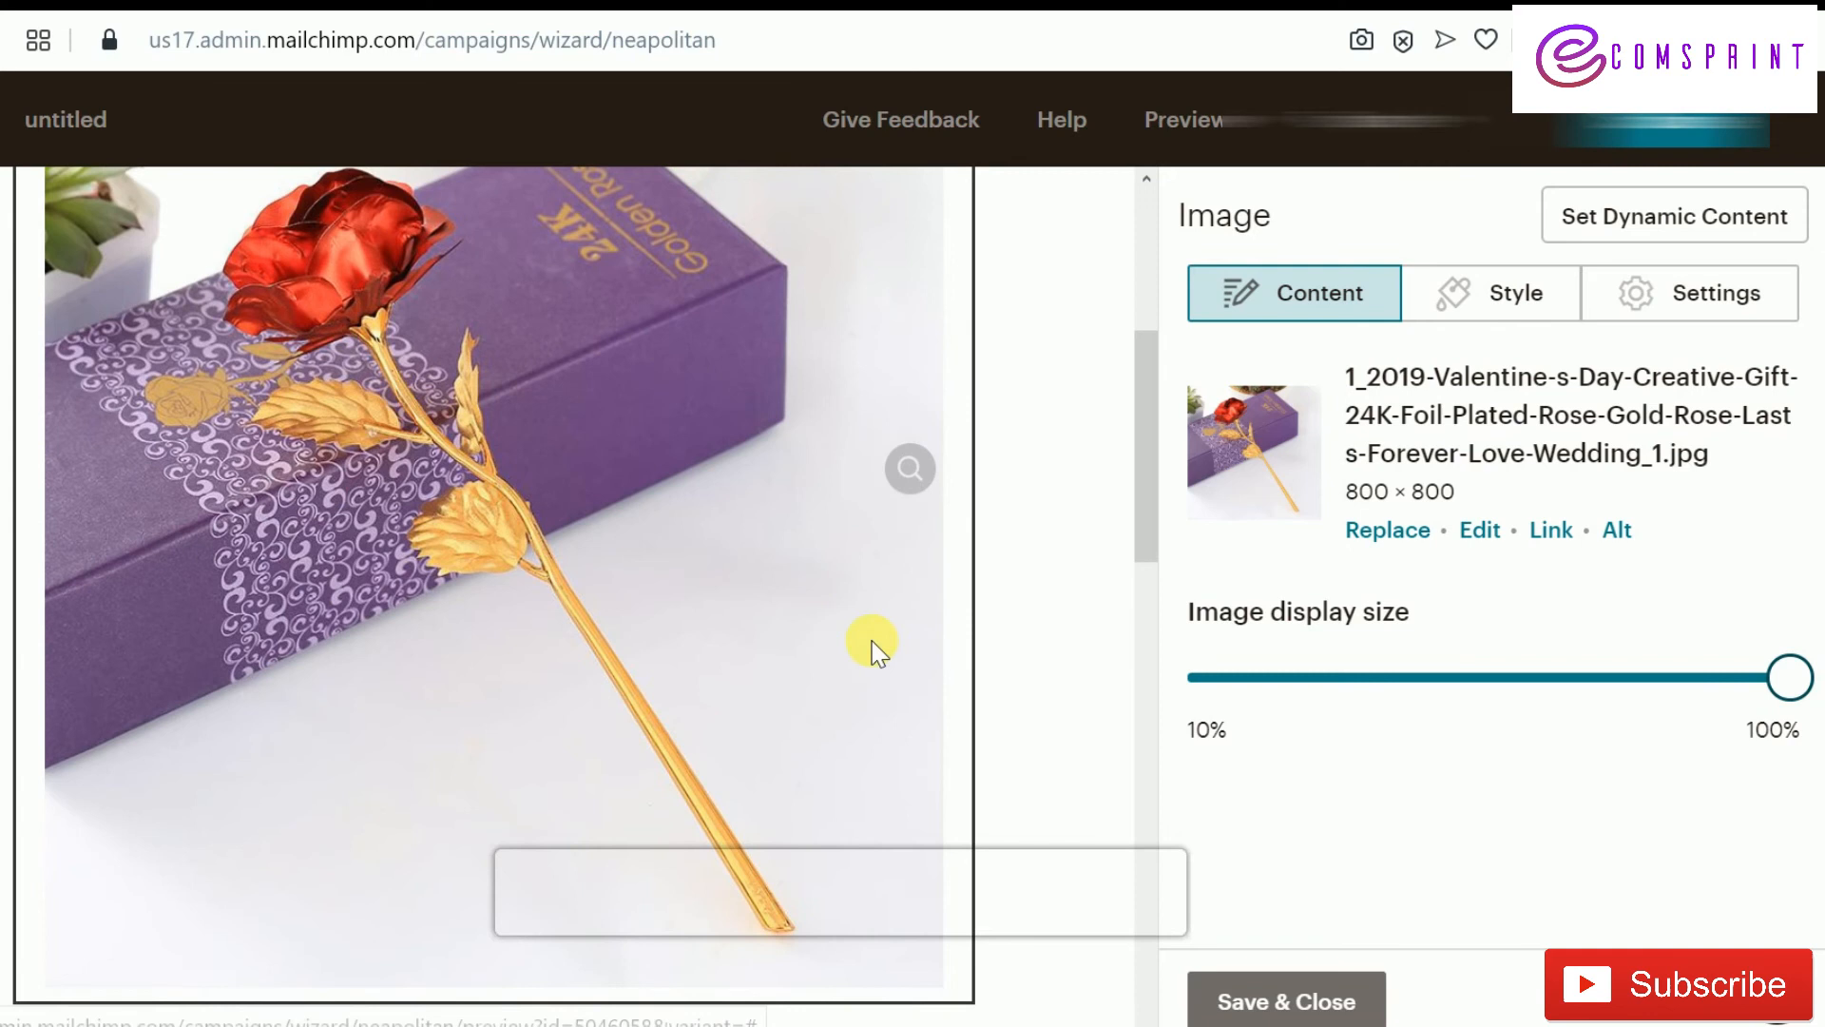
scroll(901, 647, up, 3)
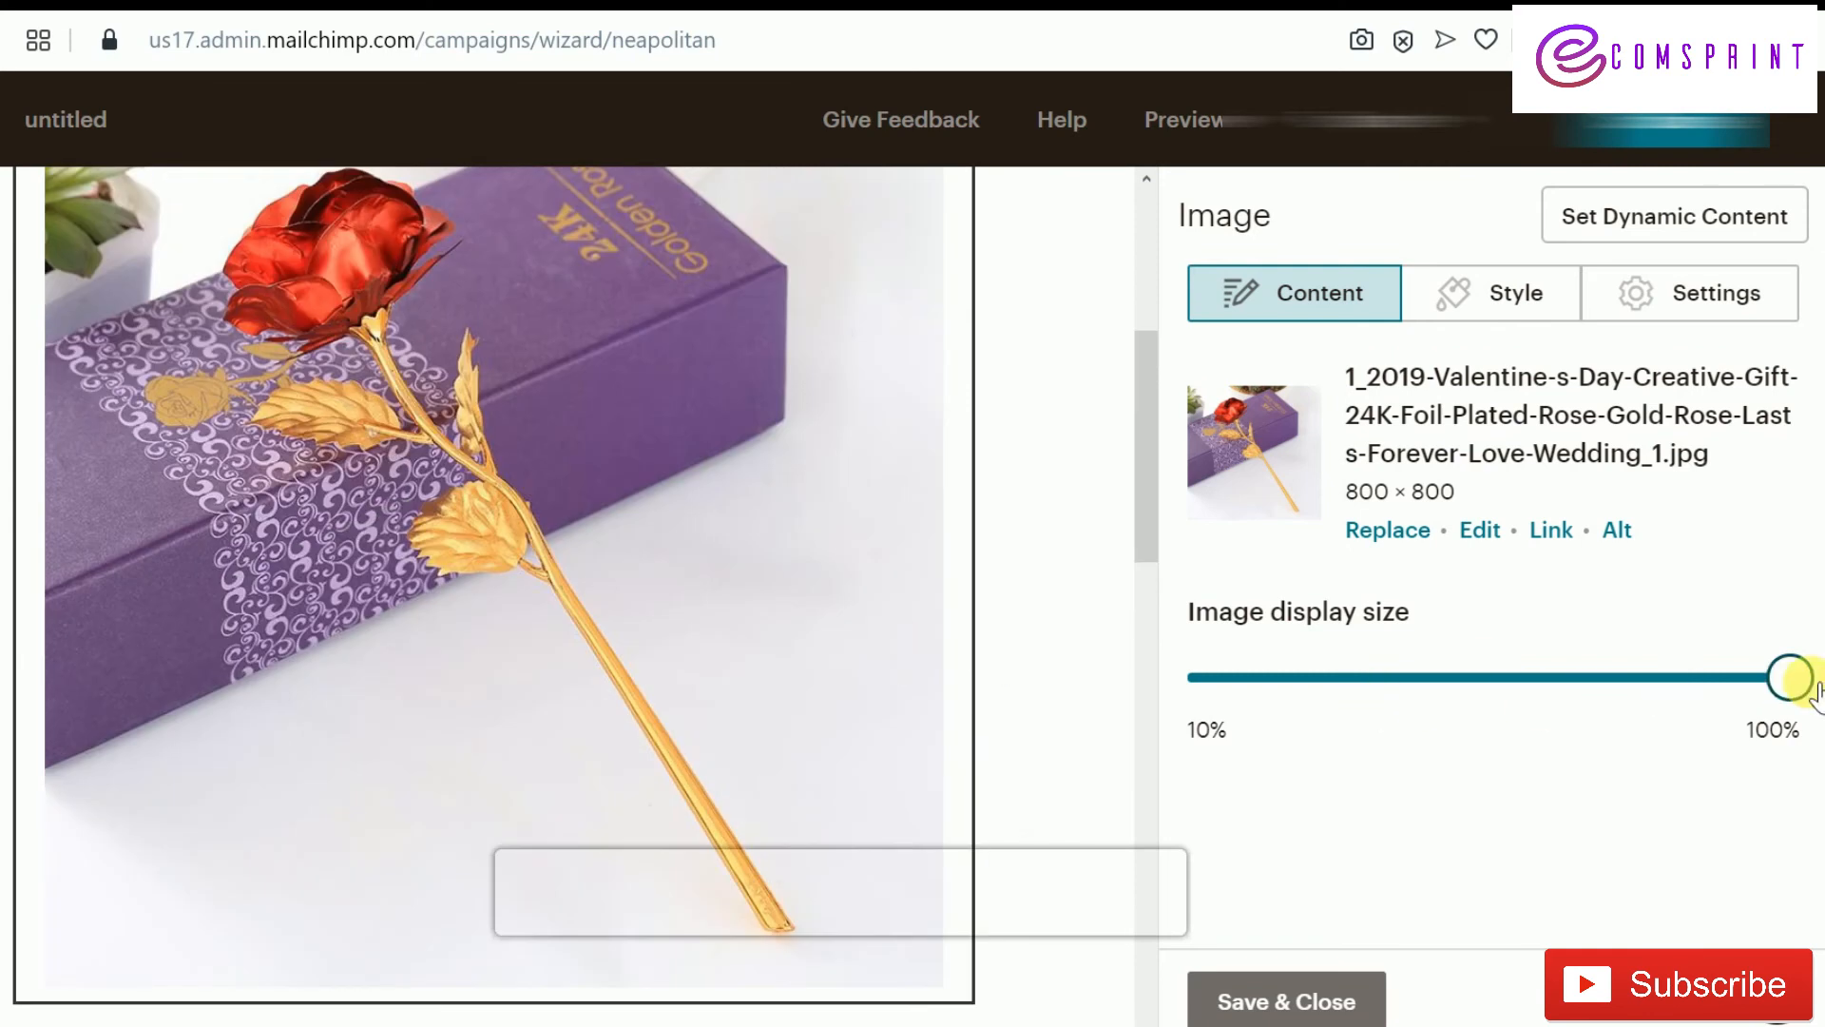
drag(1776, 702, 1530, 725)
scroll(1036, 688, up, 5)
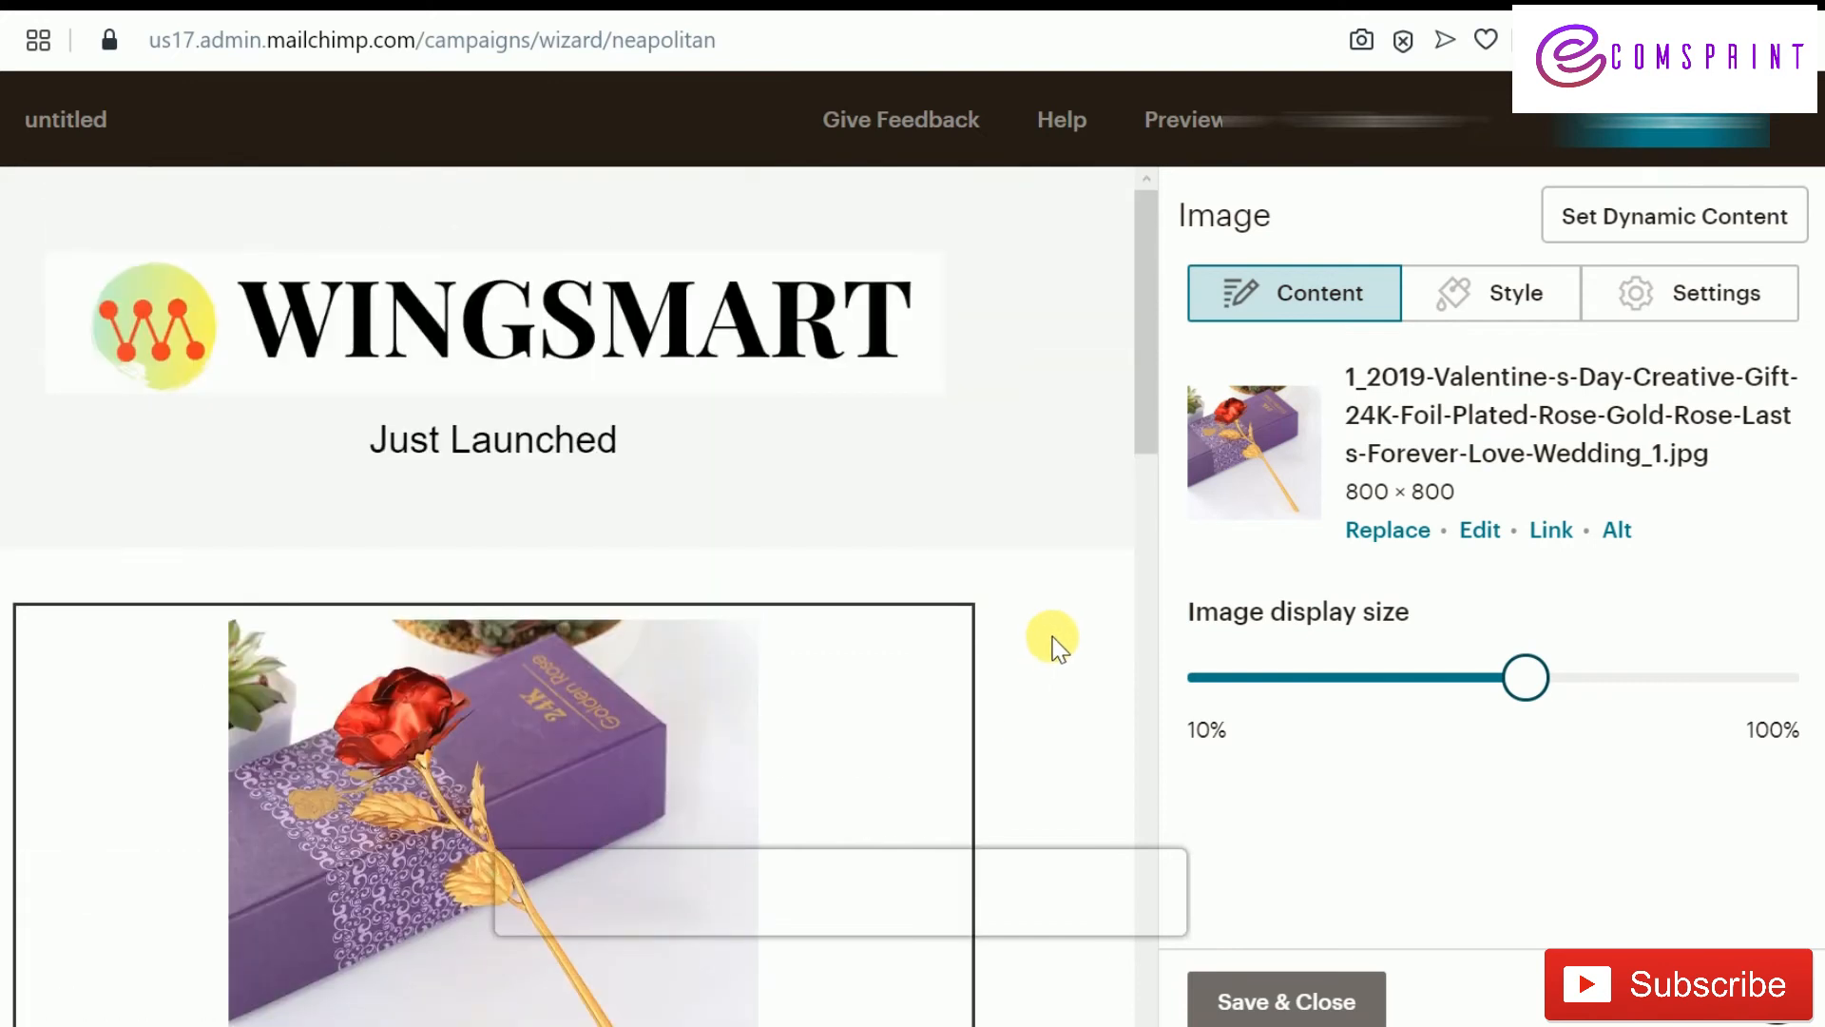
scroll(1053, 635, down, 5)
Check the intro text and keep the Start Shopping button linking to a web address
click(581, 683)
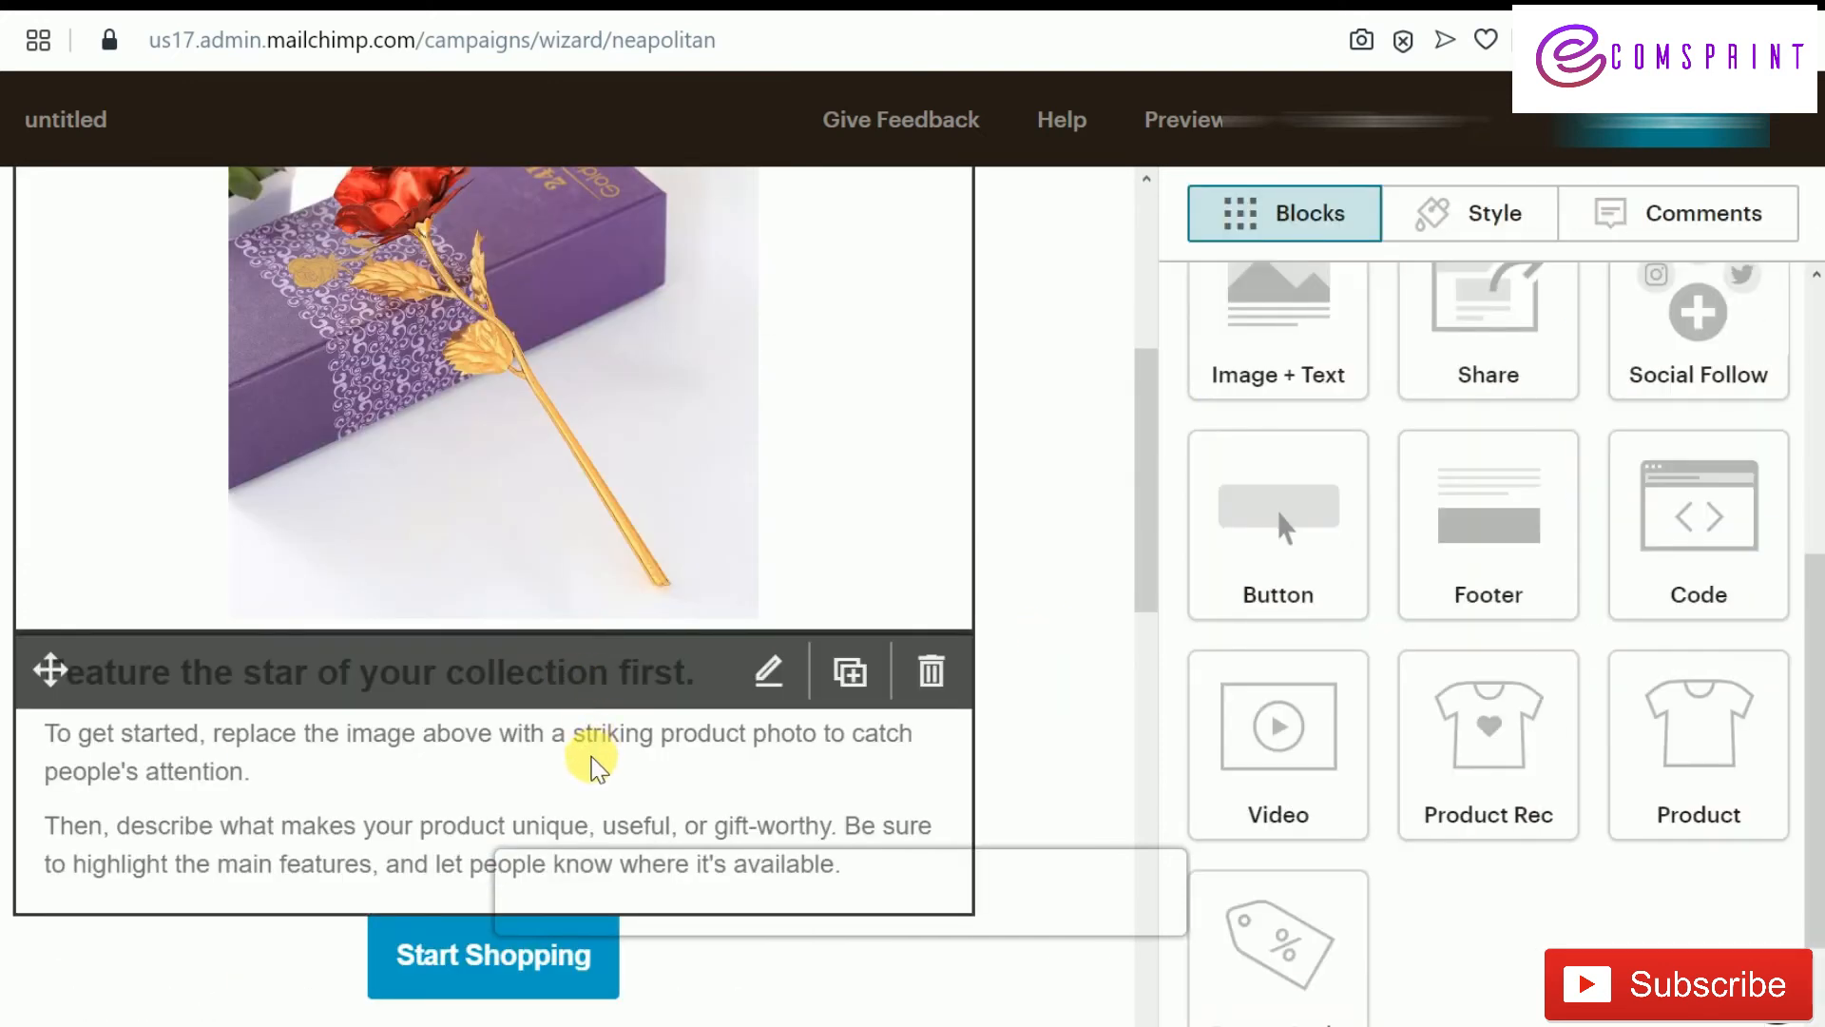
click(612, 740)
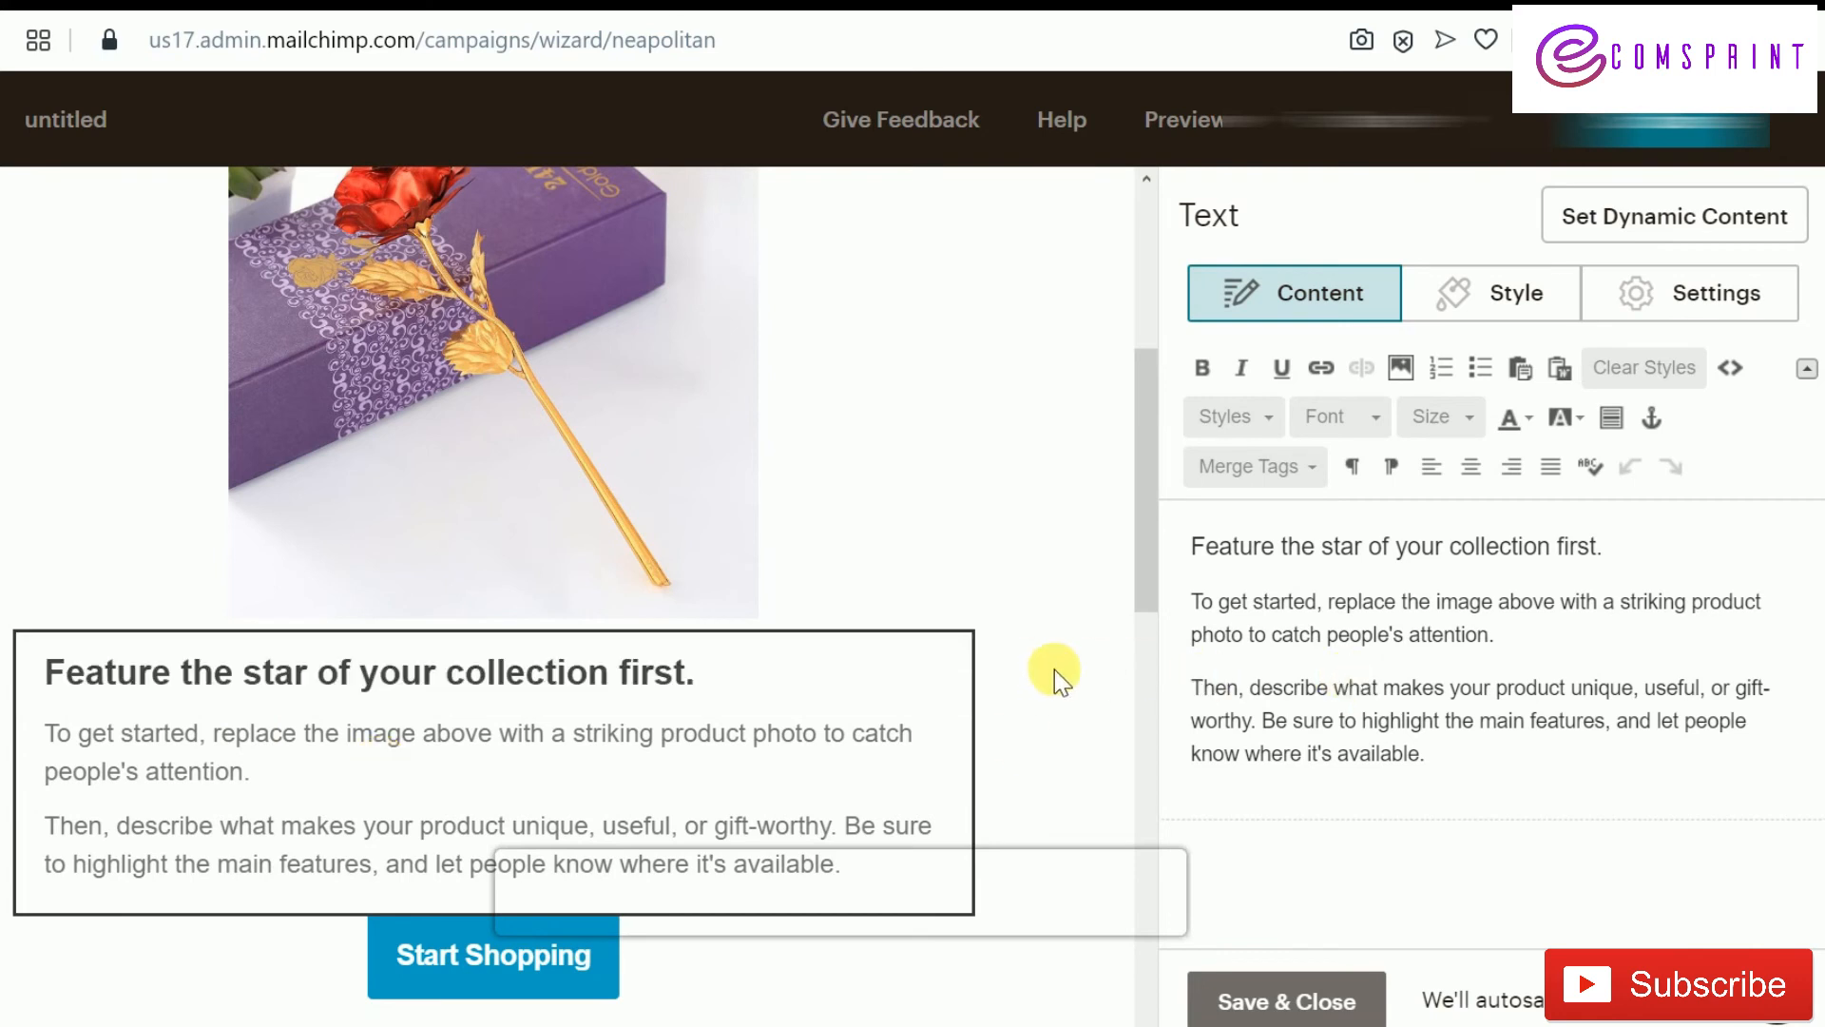
scroll(1088, 665, down, 3)
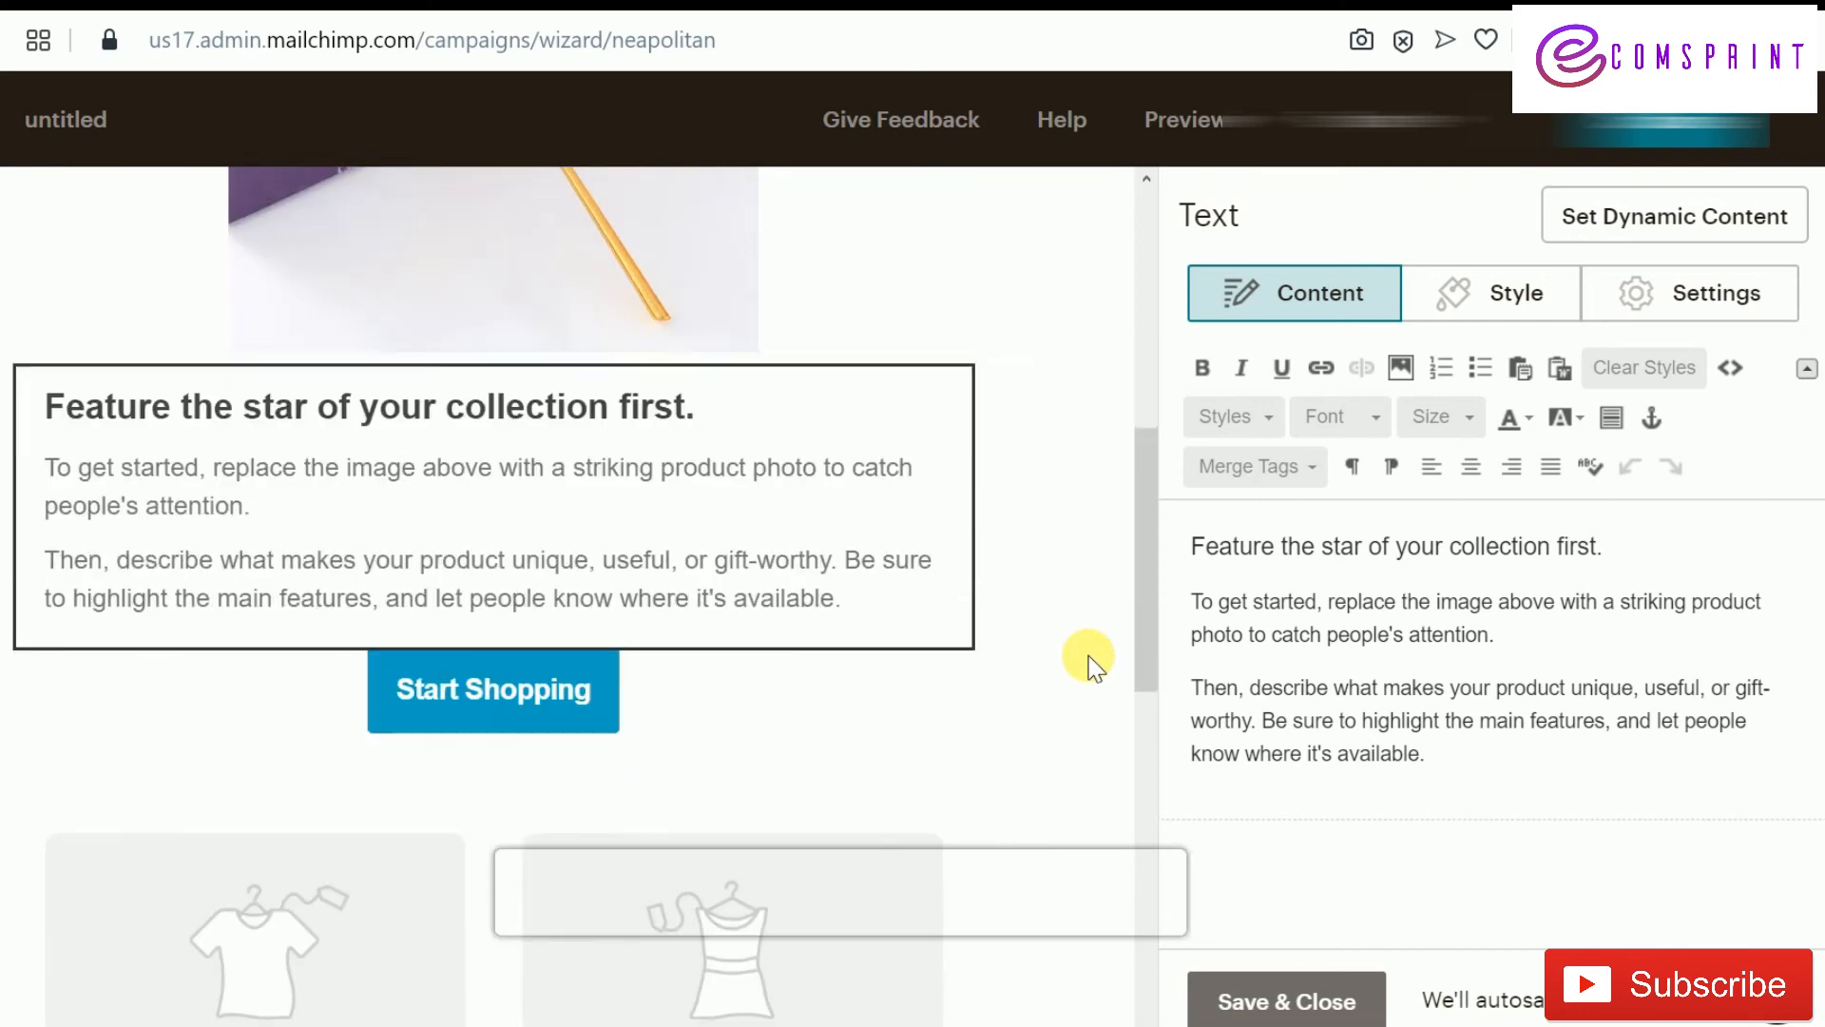
scroll(1089, 666, up, 8)
scroll(1088, 665, down, 5)
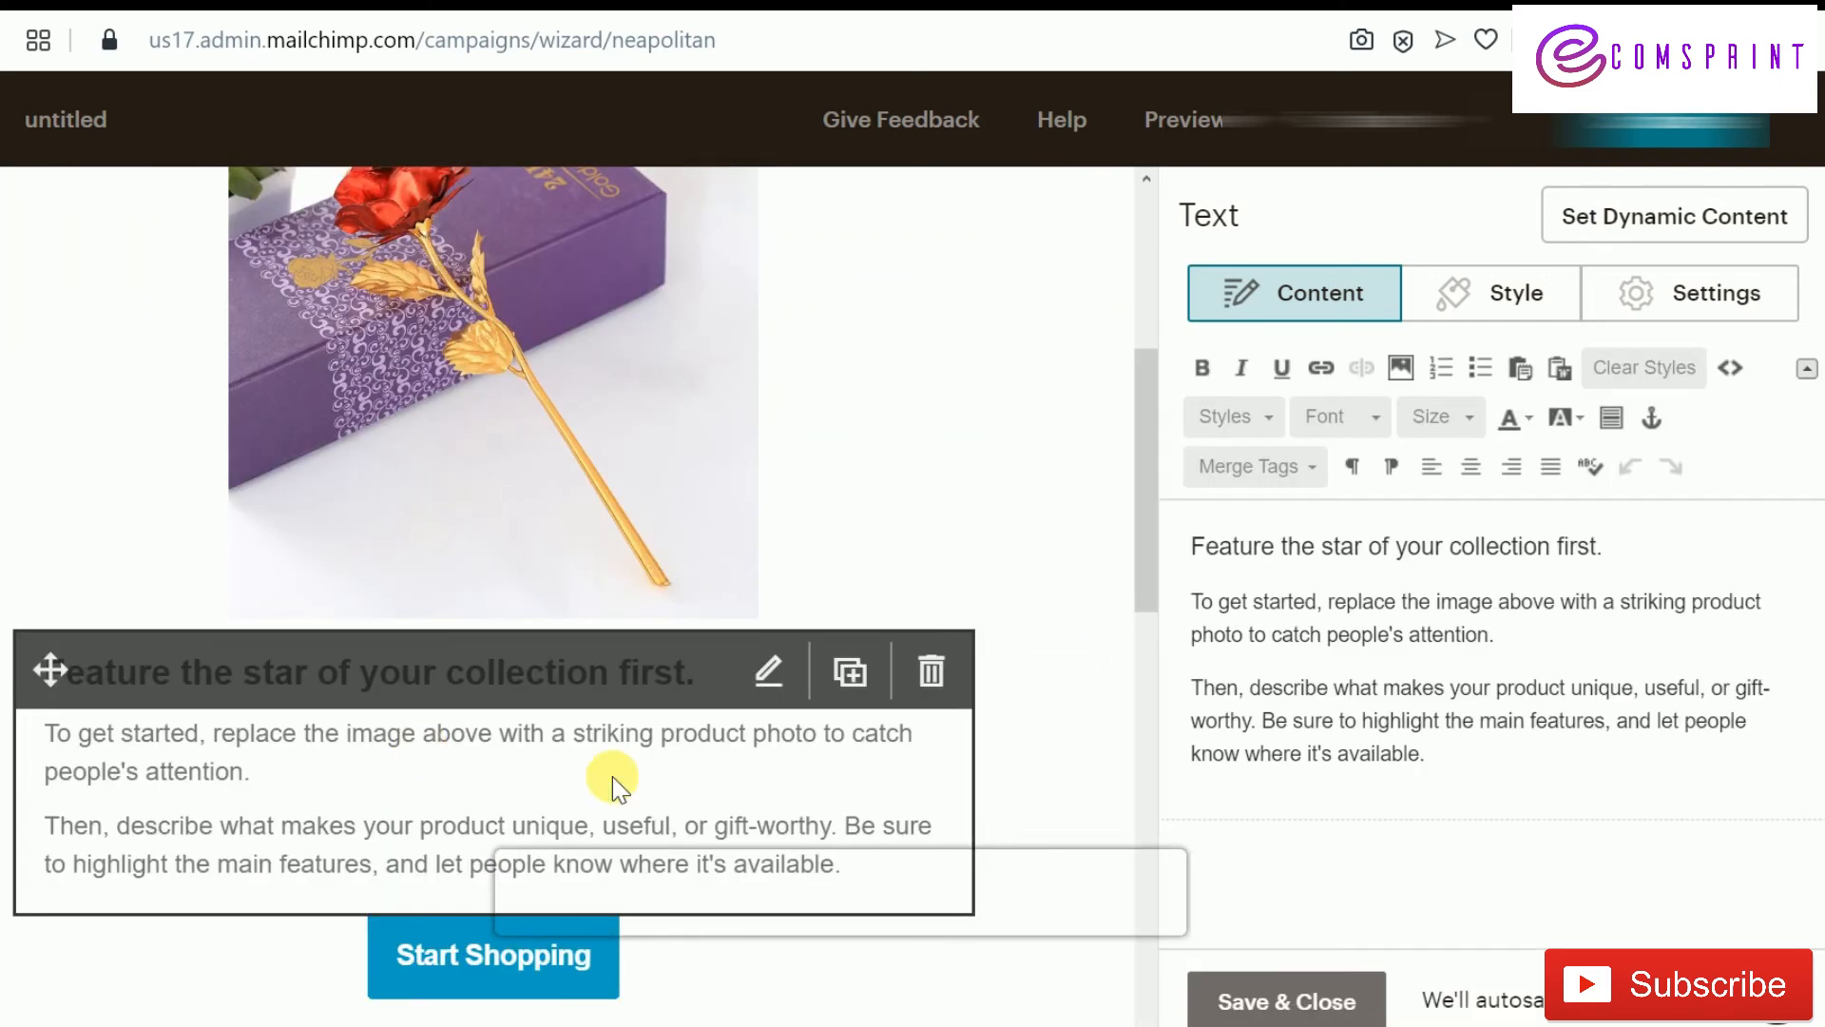
scroll(623, 775, down, 3)
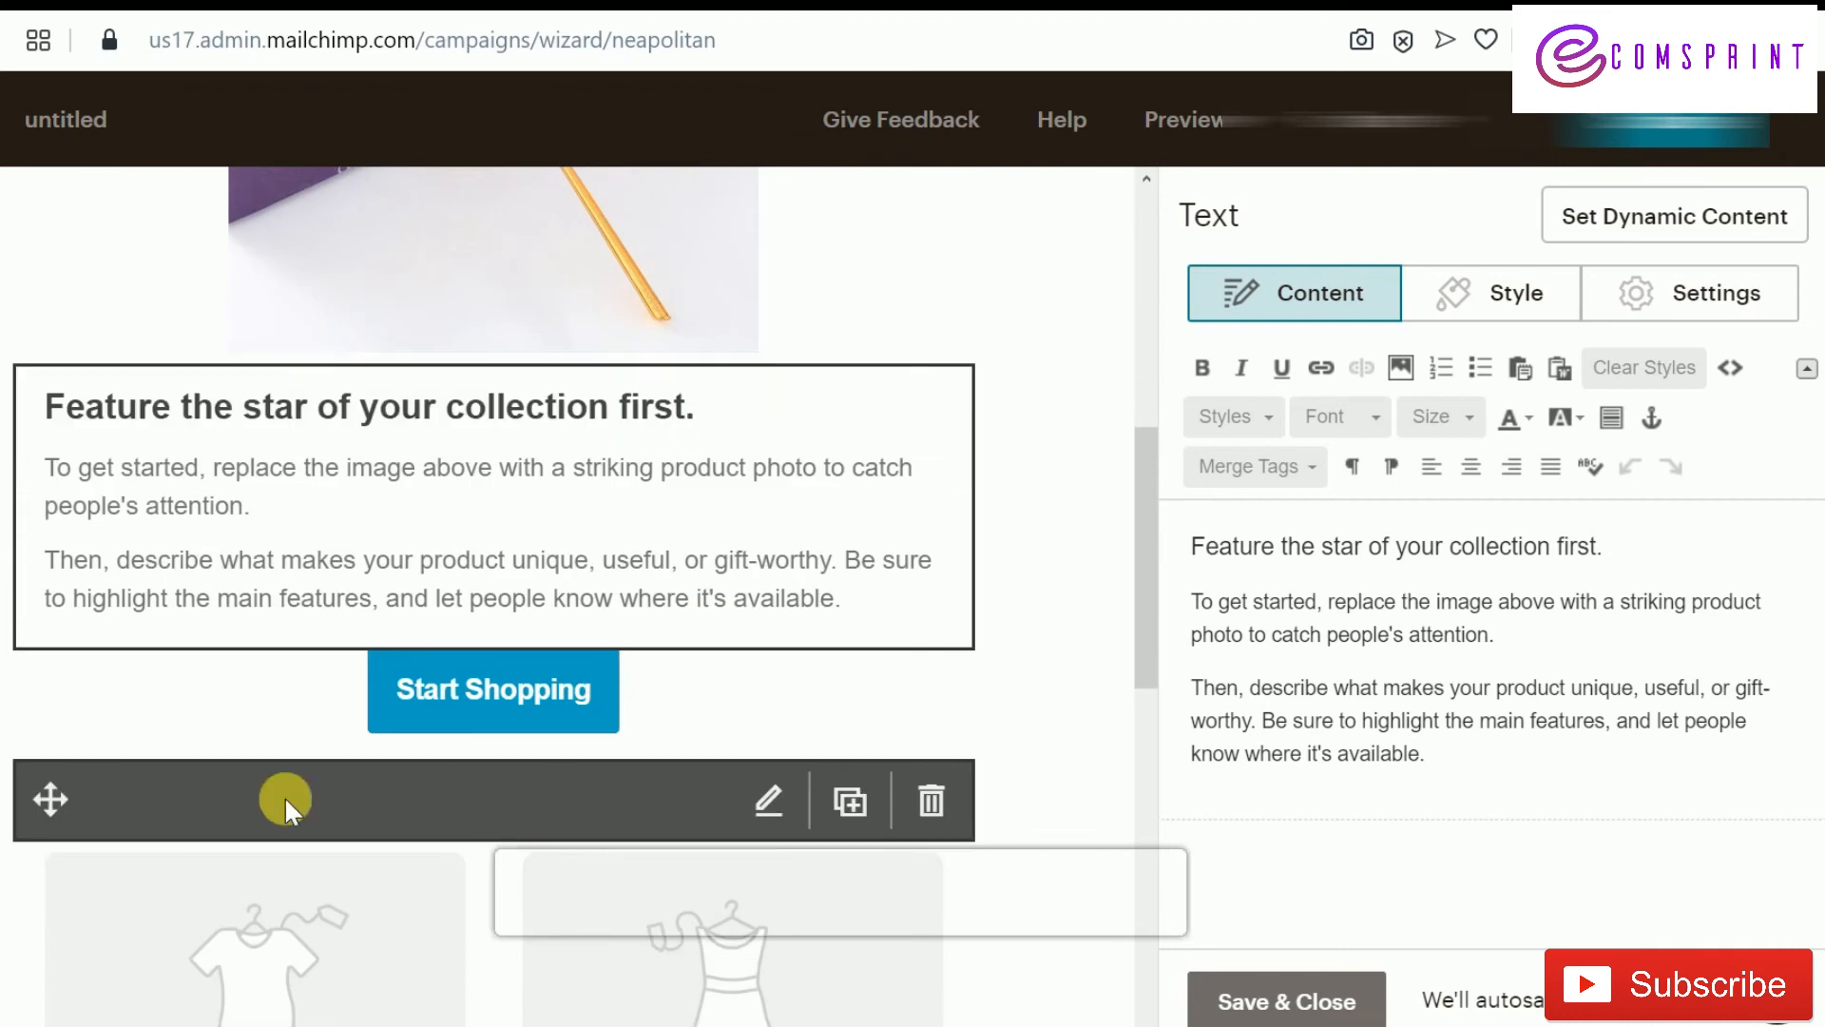
click(532, 704)
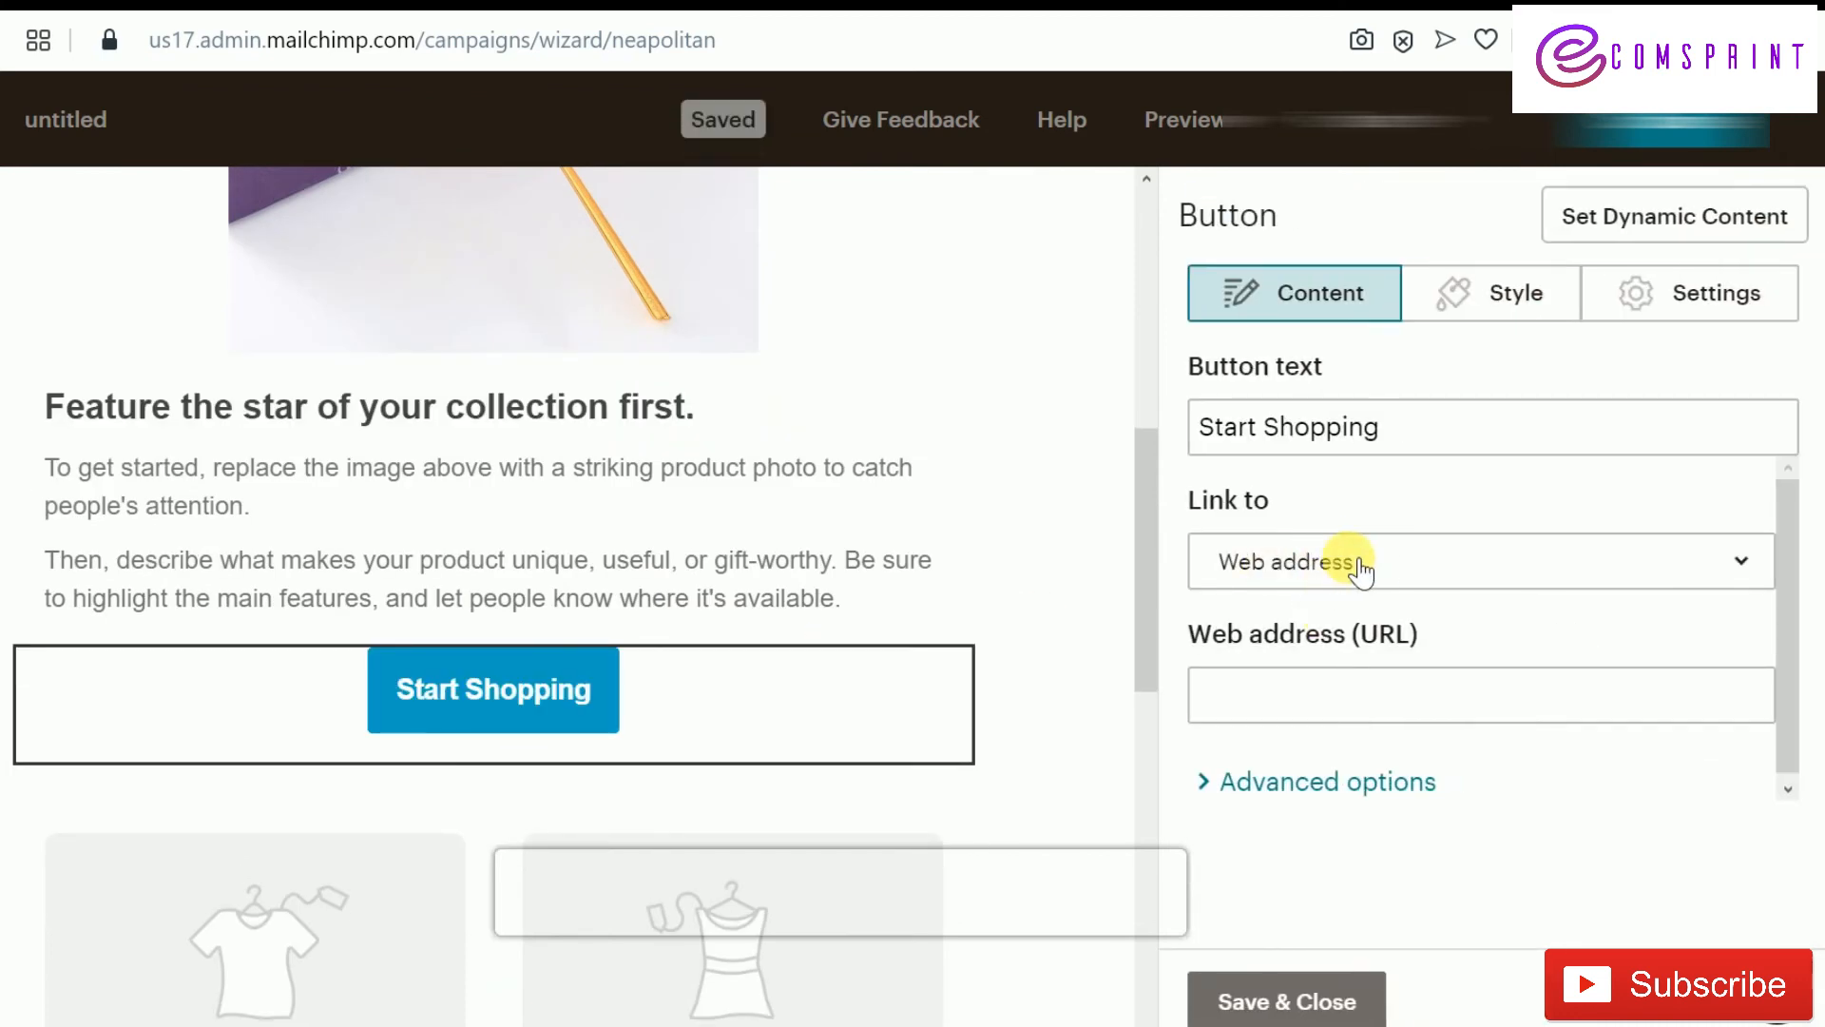
click(1515, 579)
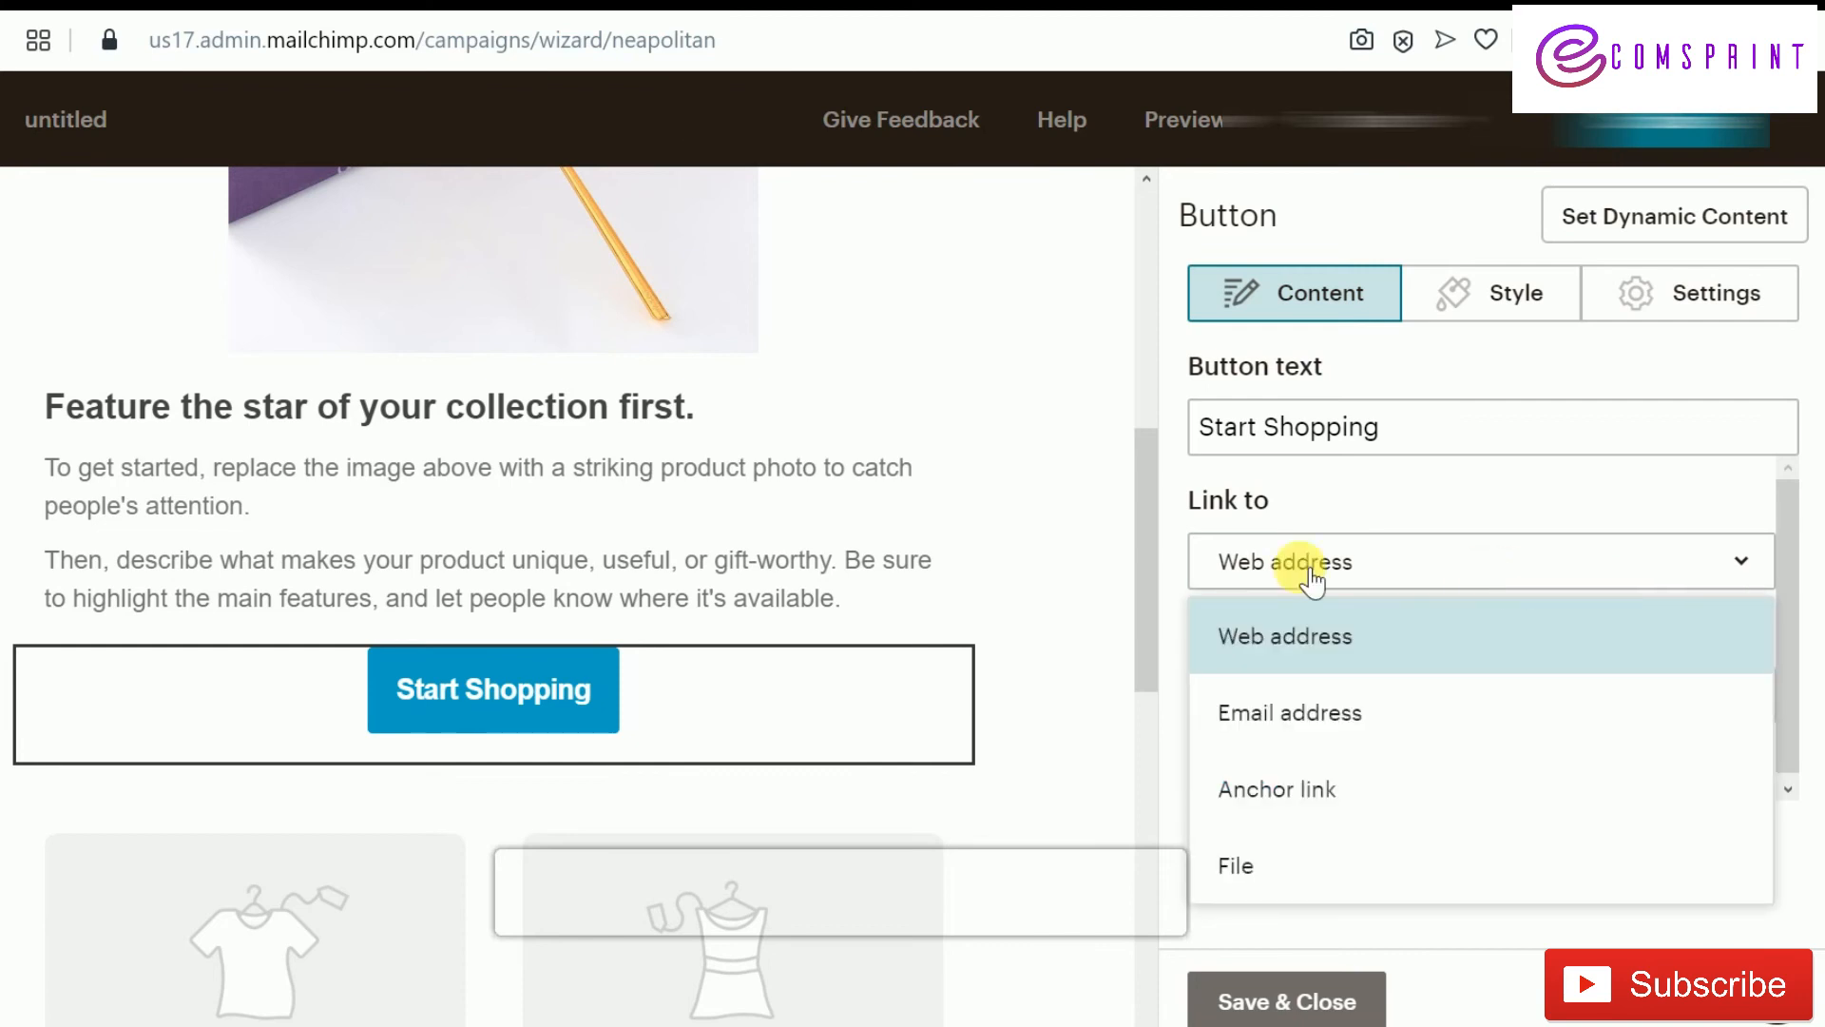
click(1426, 569)
click(1374, 722)
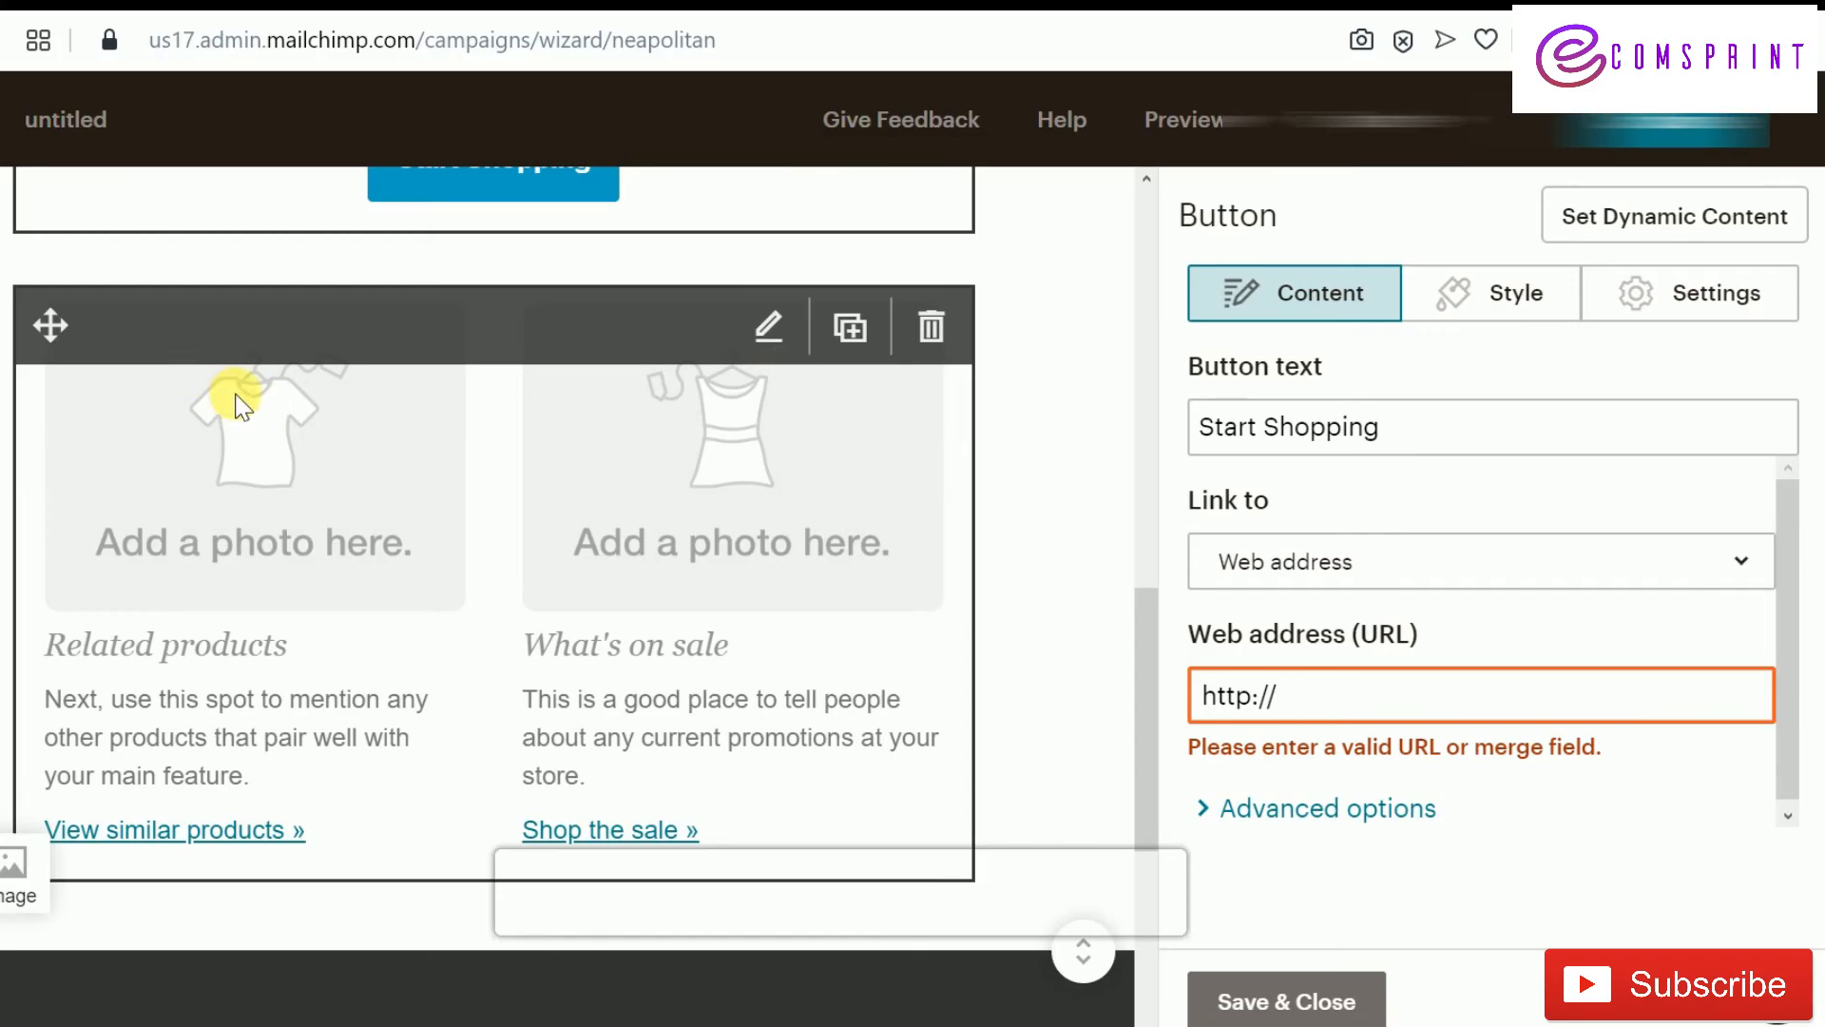
Delete the Related products / What's on sale block and save the Start Shopping button
scroll(483, 524, up, 5)
scroll(477, 522, down, 5)
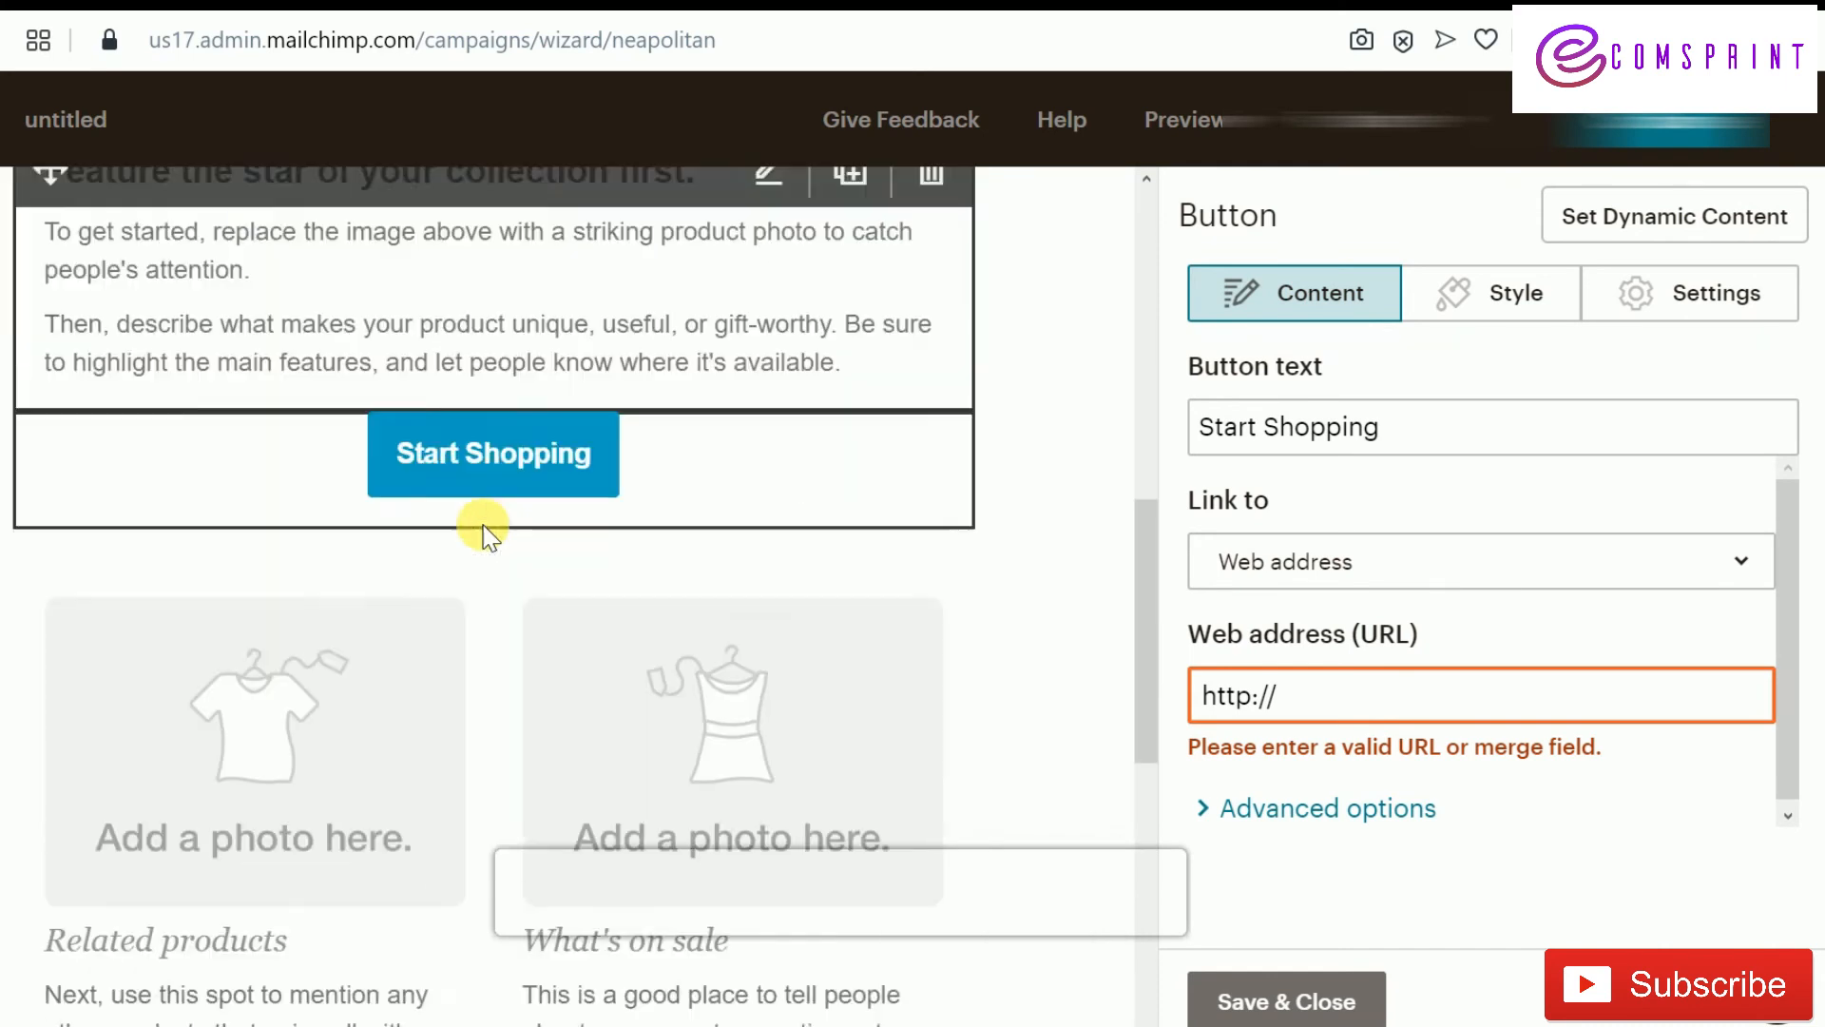
scroll(757, 511, up, 3)
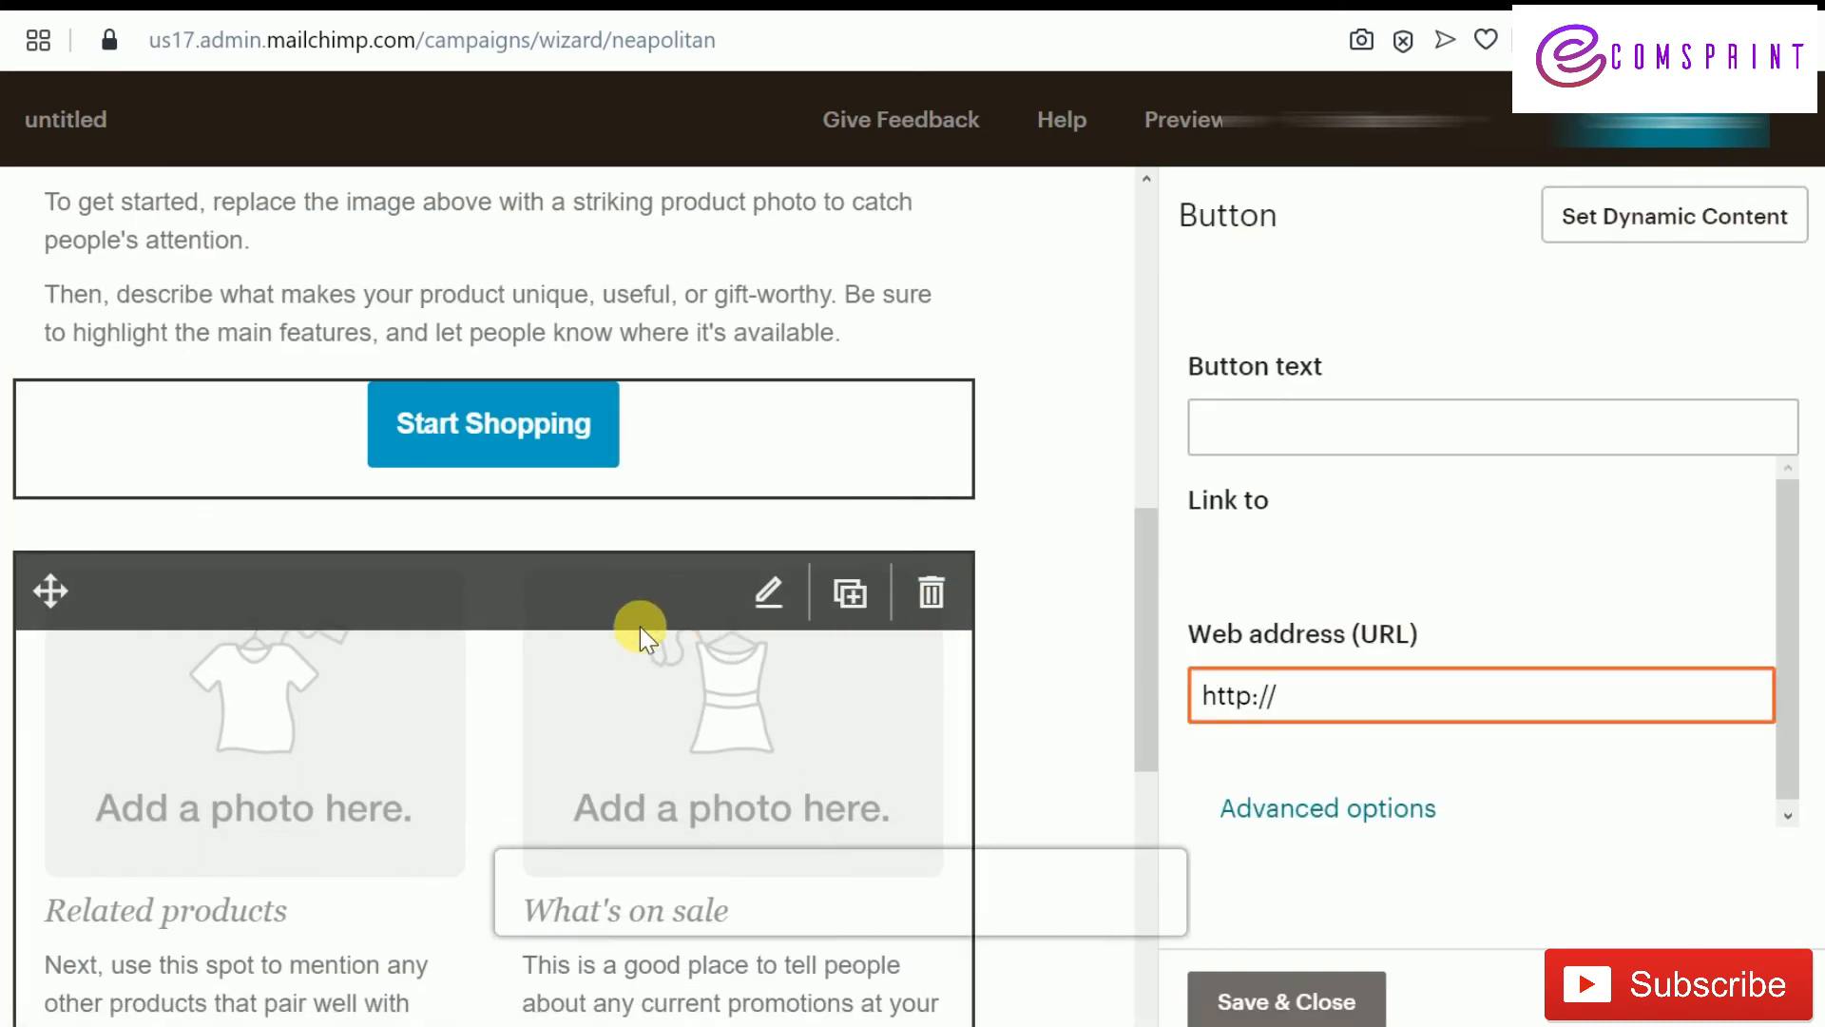
scroll(819, 620, down, 2)
scroll(804, 622, down, 1)
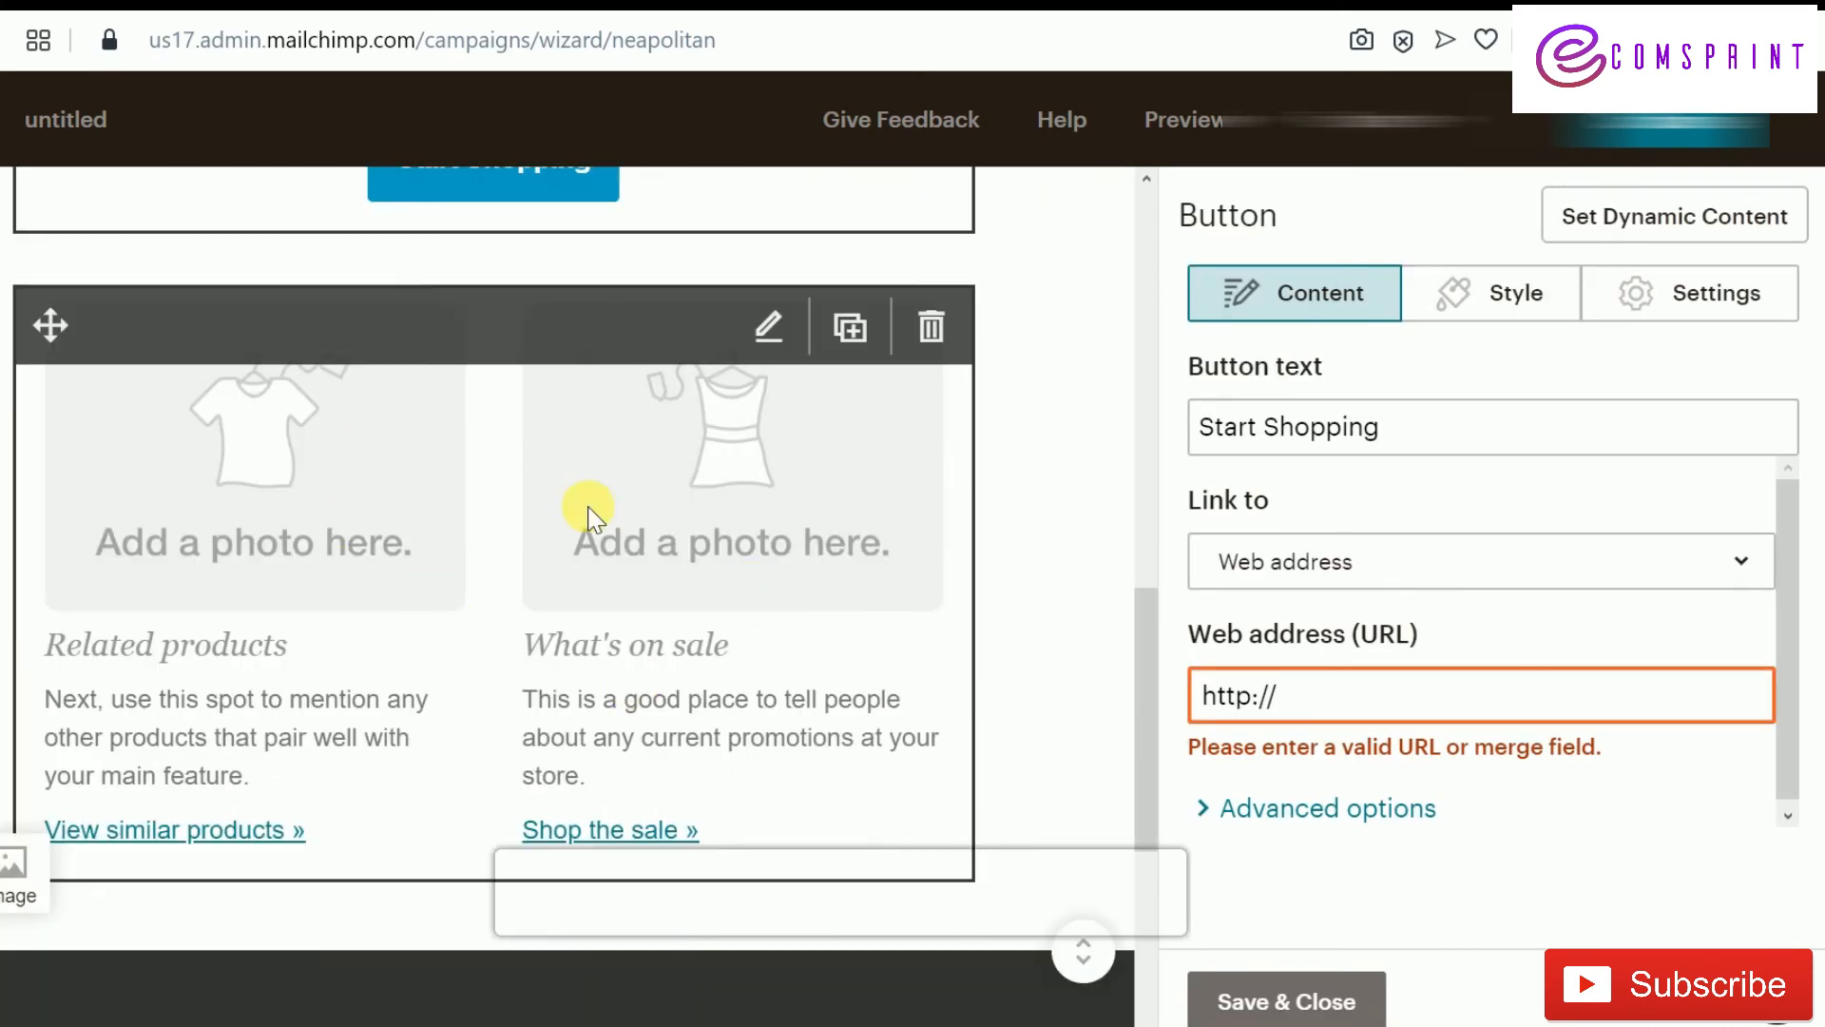
click(937, 328)
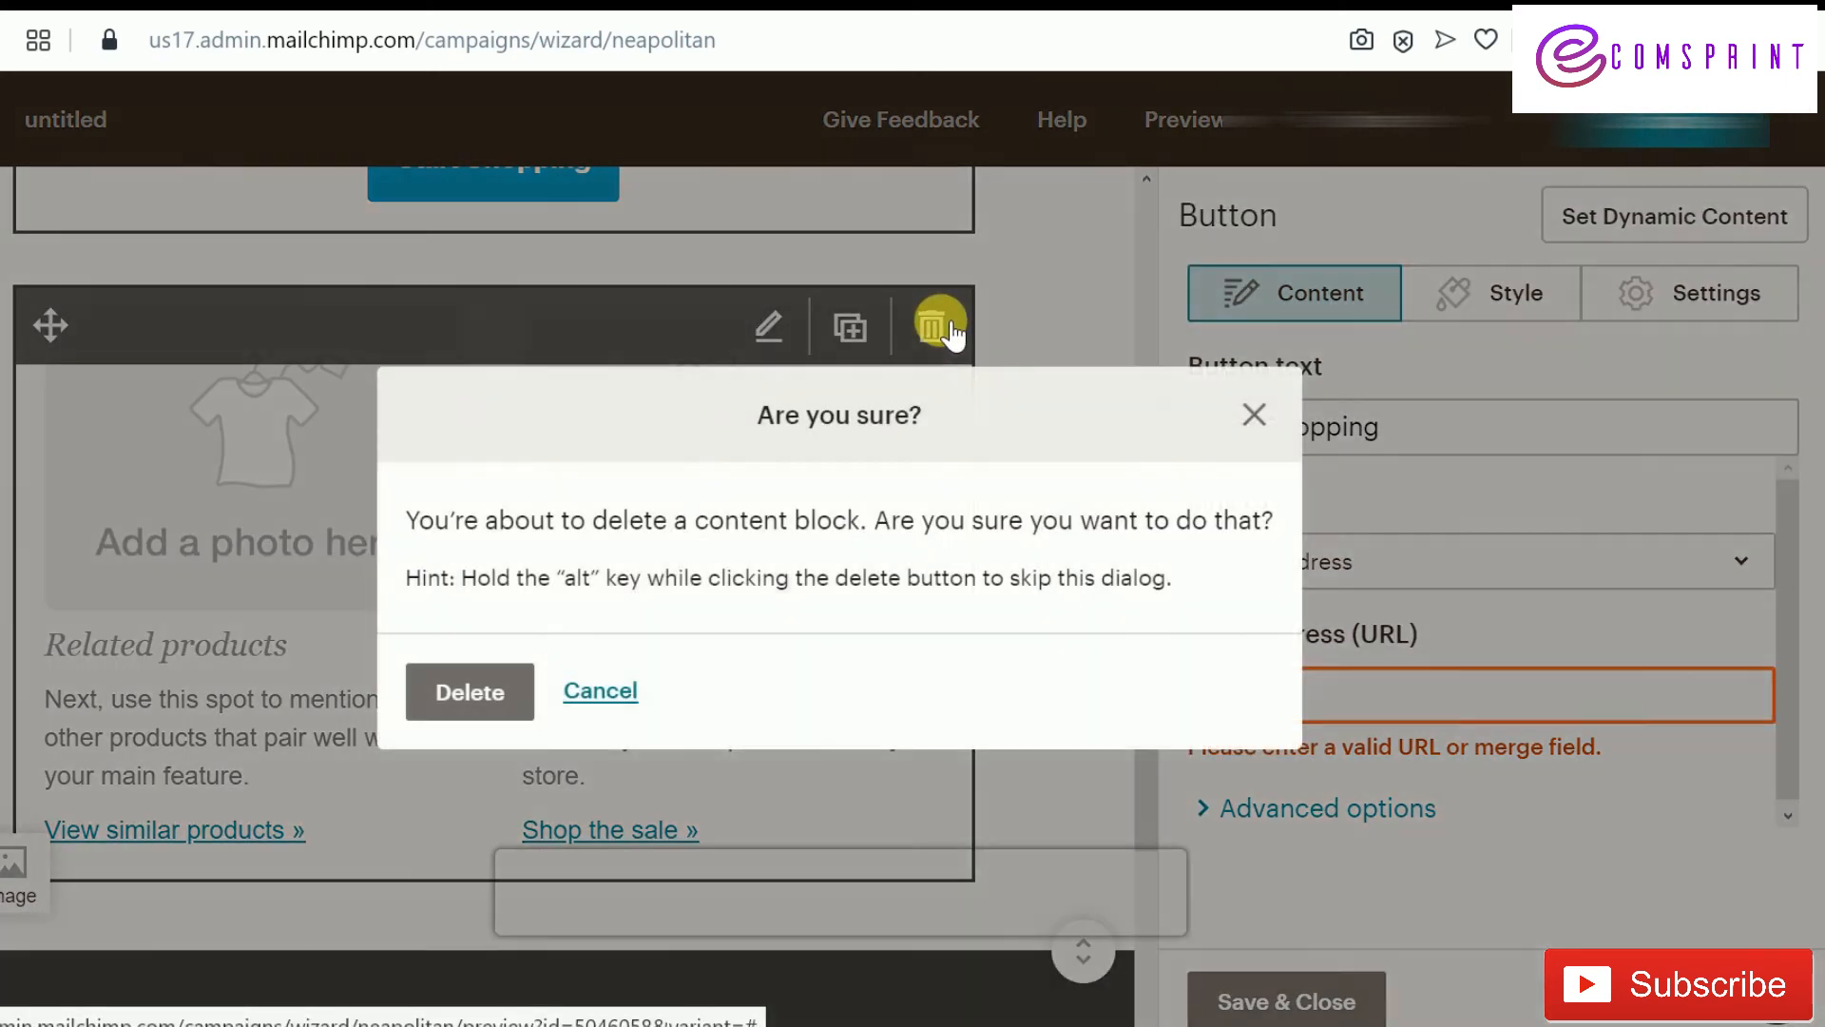
scroll(977, 528, up, 4)
scroll(966, 569, down, 2)
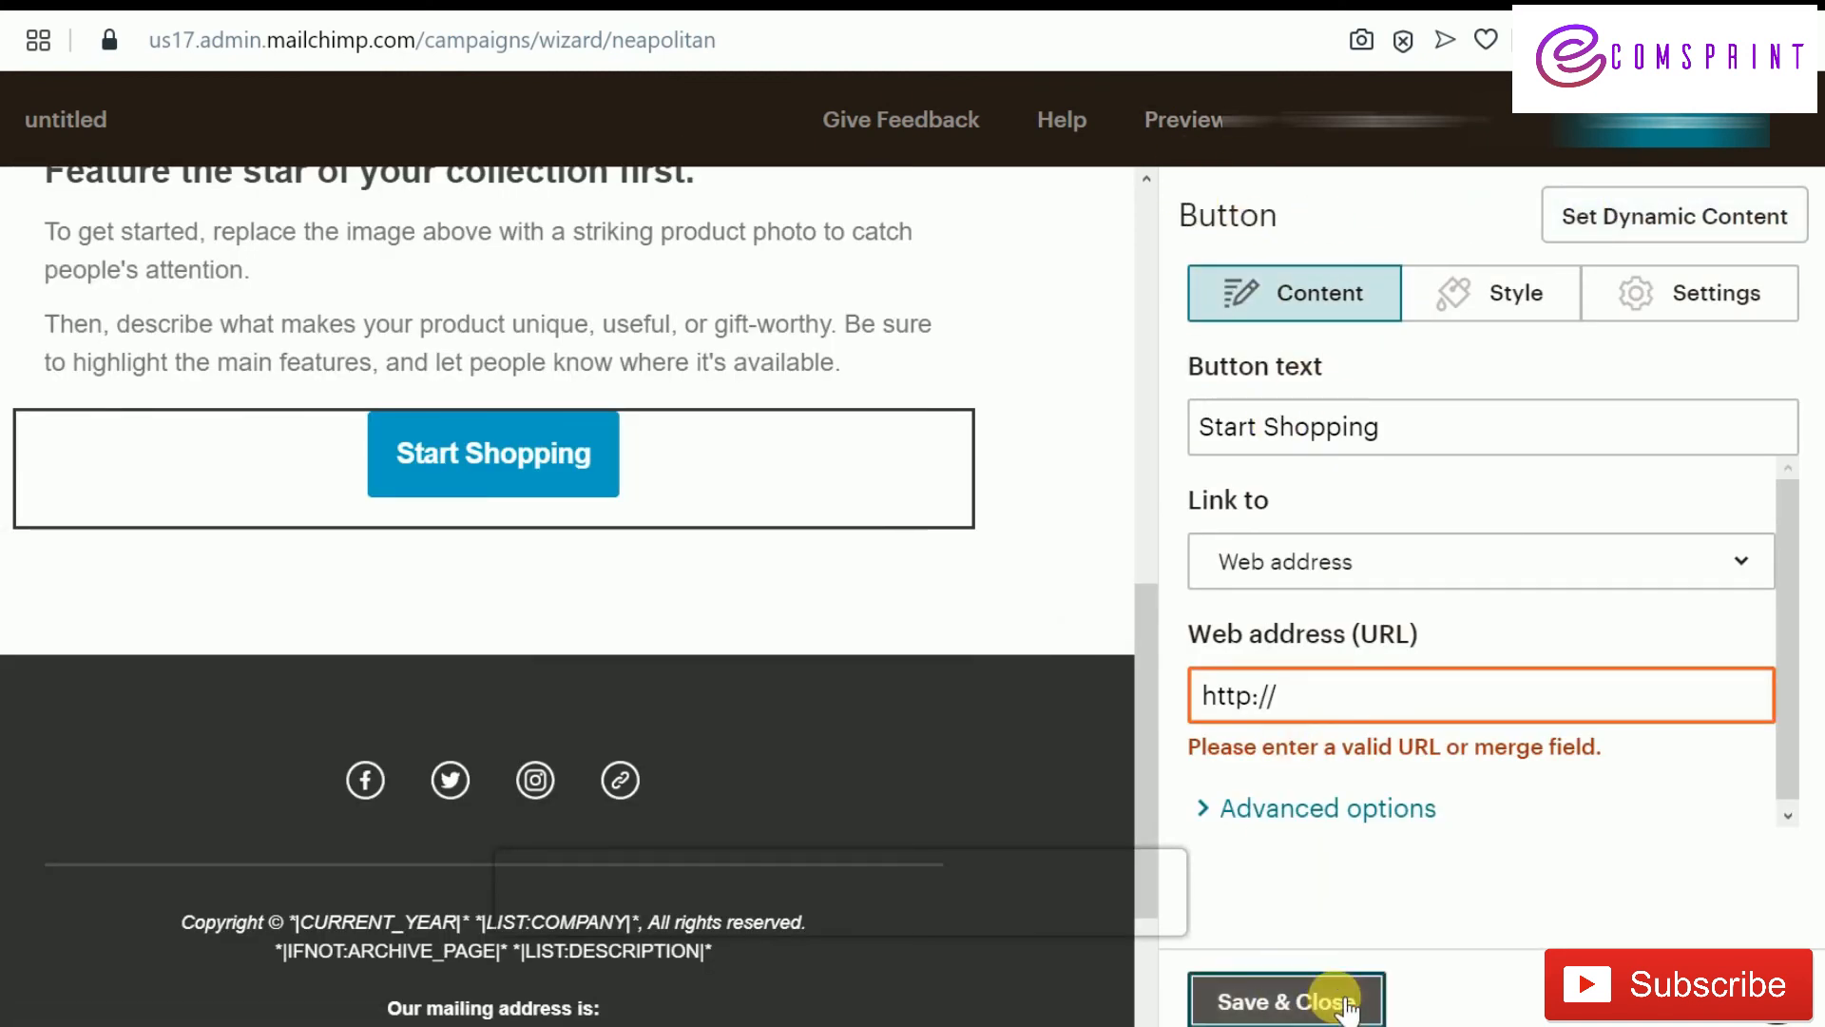
click(1293, 998)
Place an Image Group below Start Shopping with the laundry-basket photo in the left slot
scroll(1394, 481, up, 5)
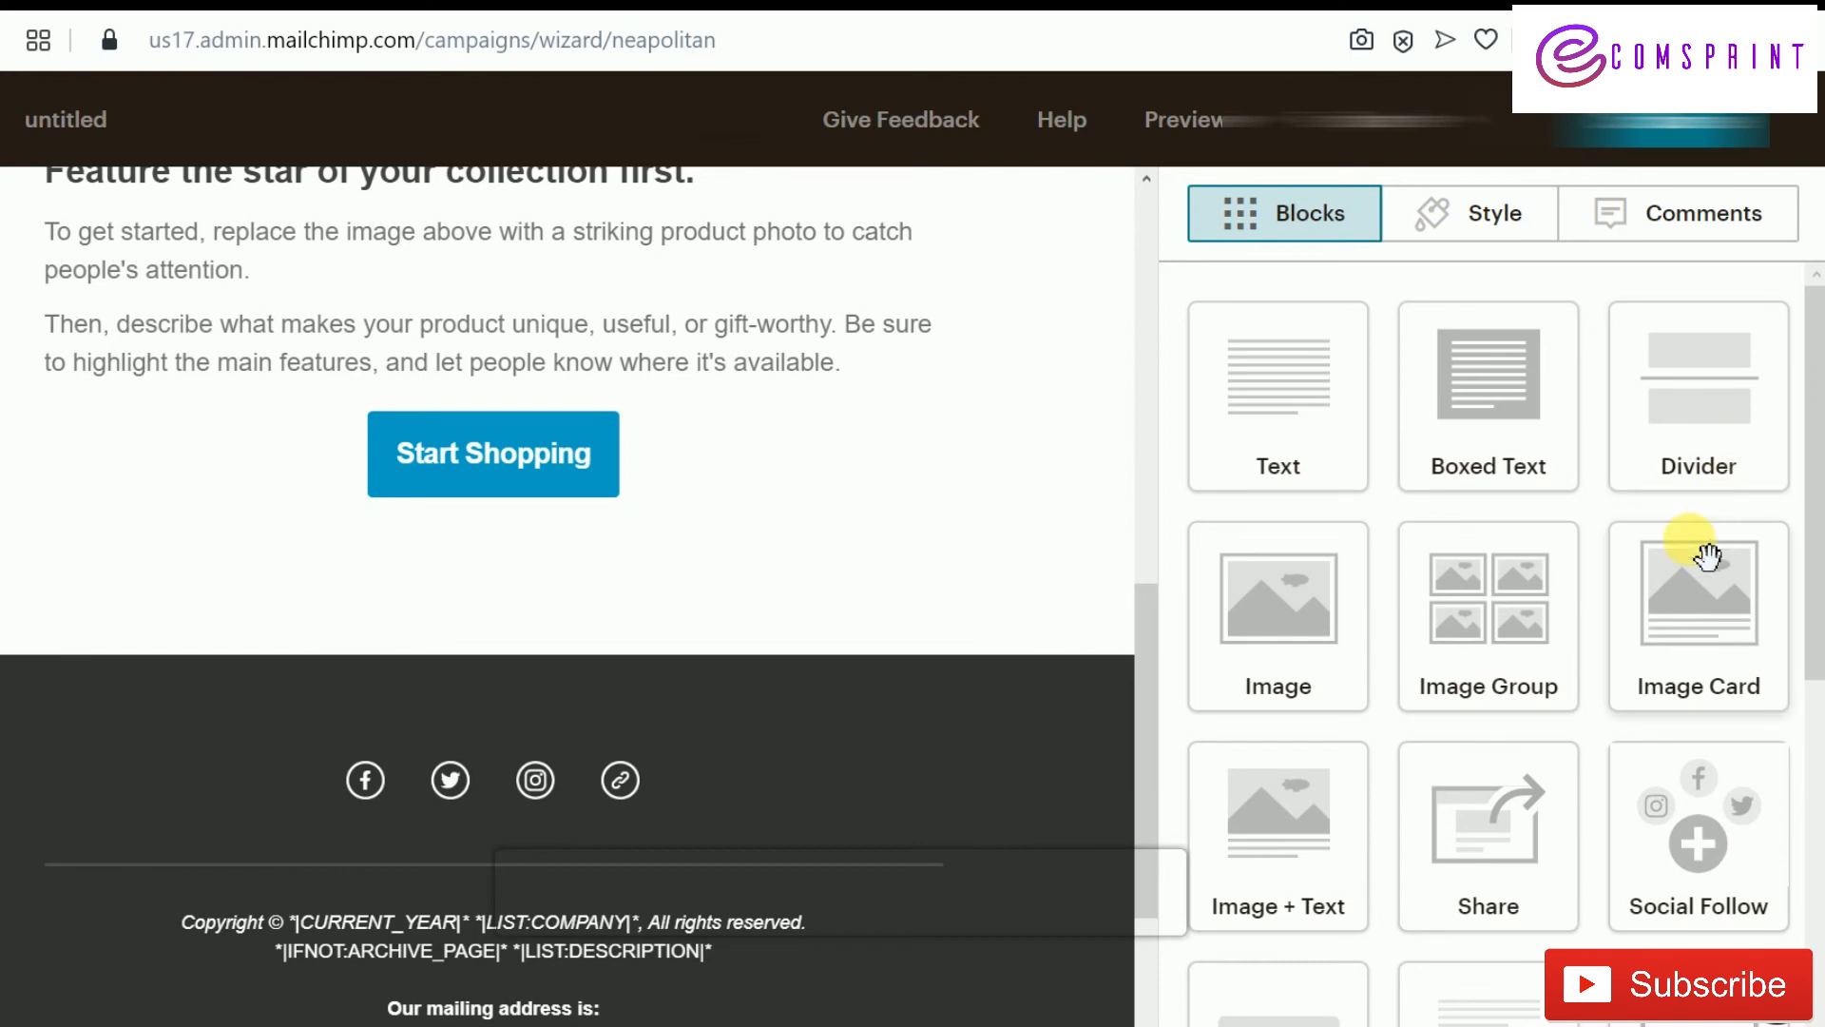
scroll(1696, 570, down, 3)
scroll(1687, 563, down, 3)
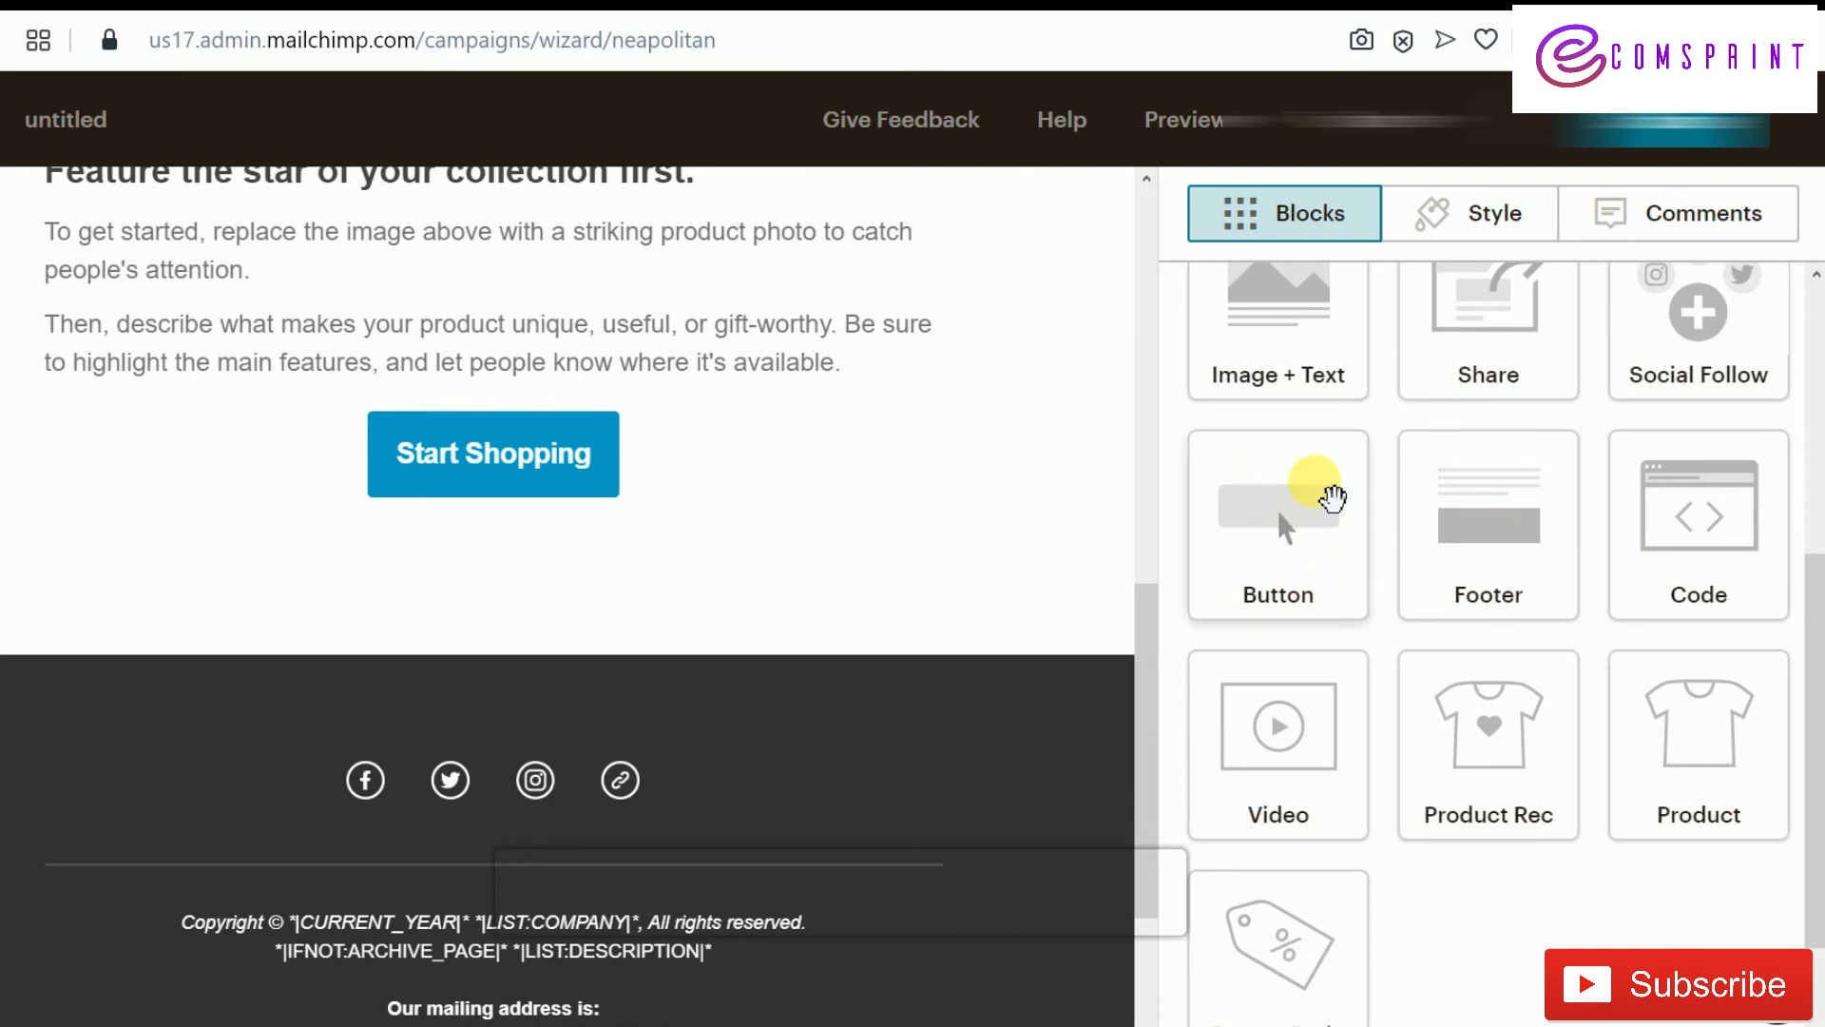
scroll(1331, 495, up, 3)
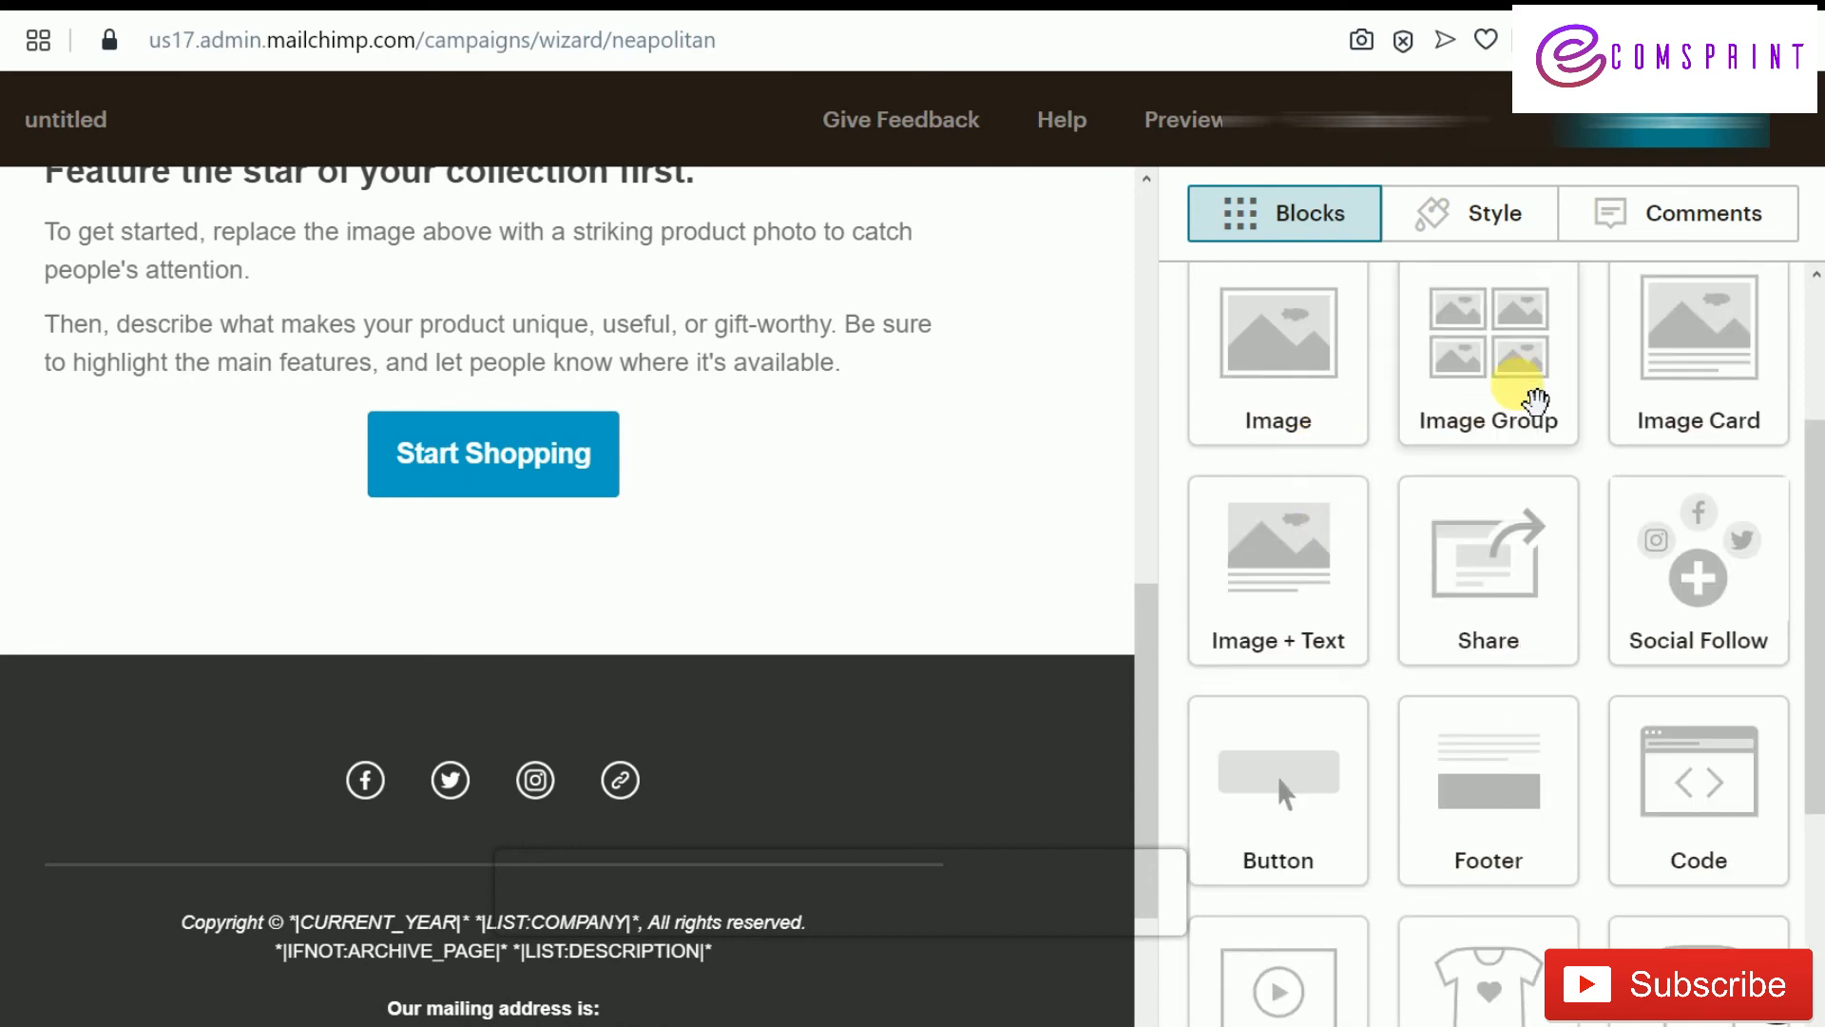
drag(1533, 401, 408, 619)
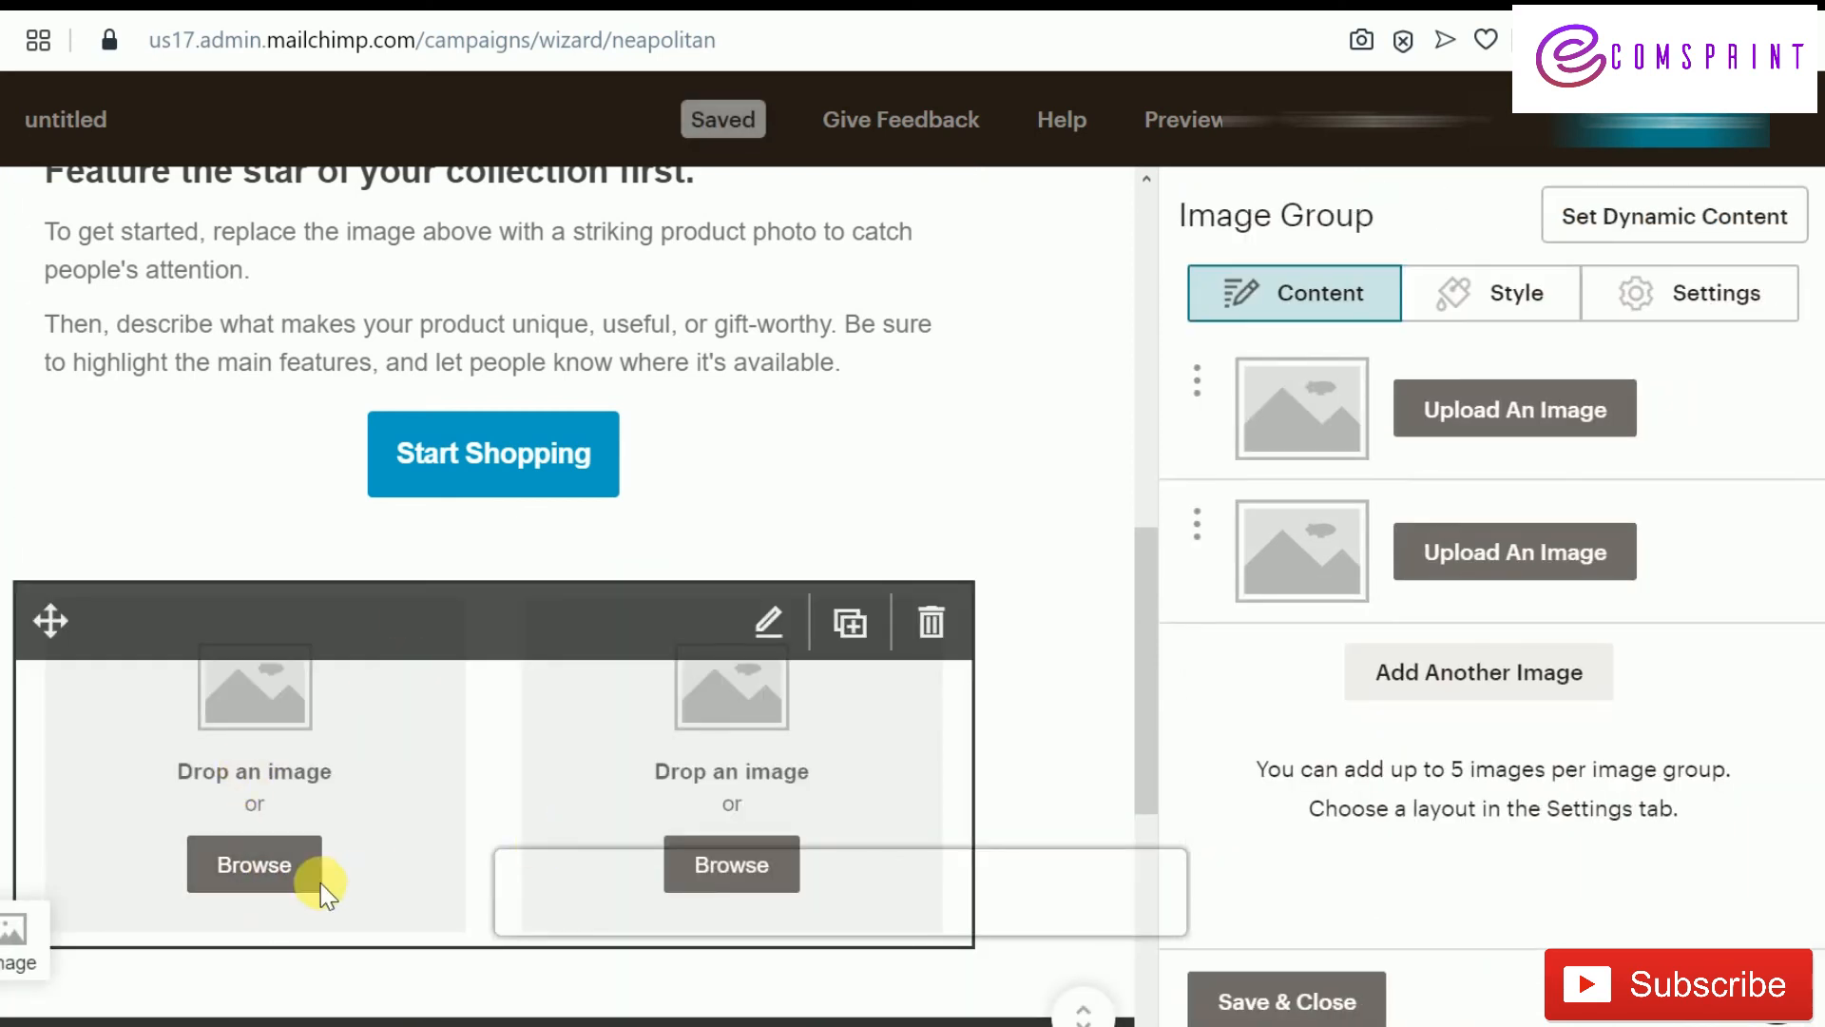
click(276, 861)
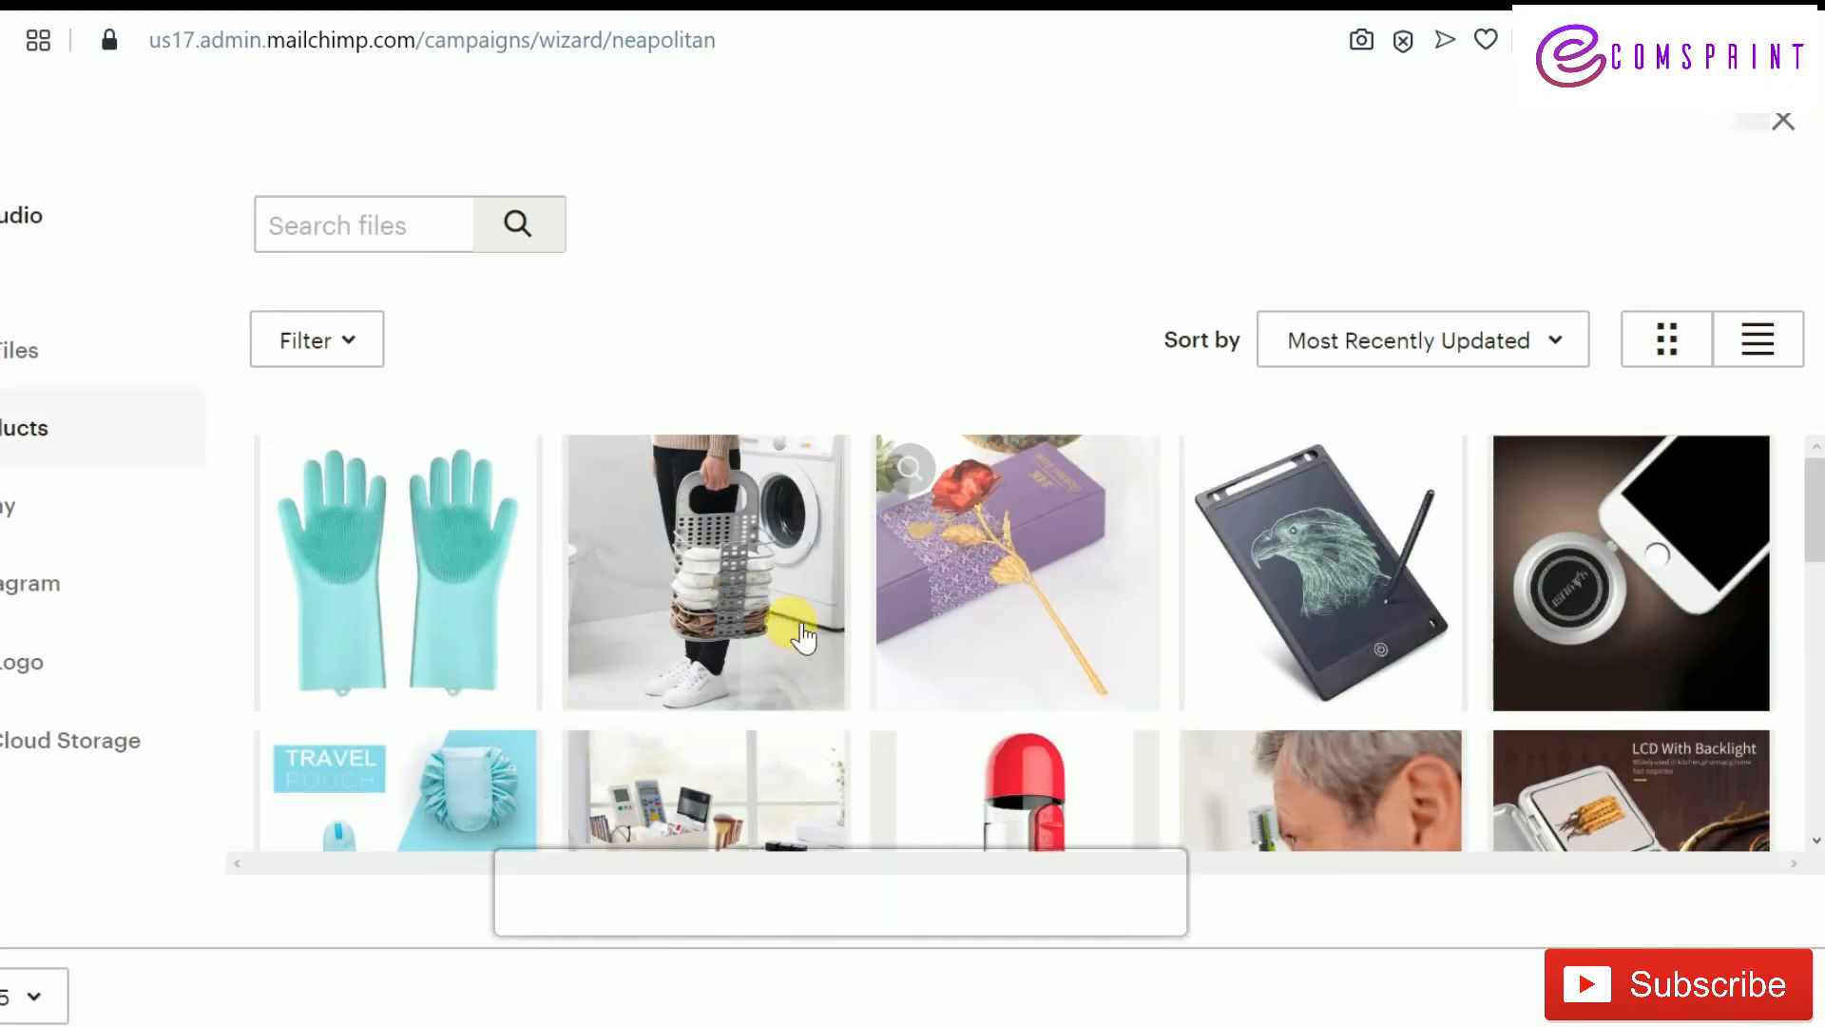
click(761, 609)
click(1739, 225)
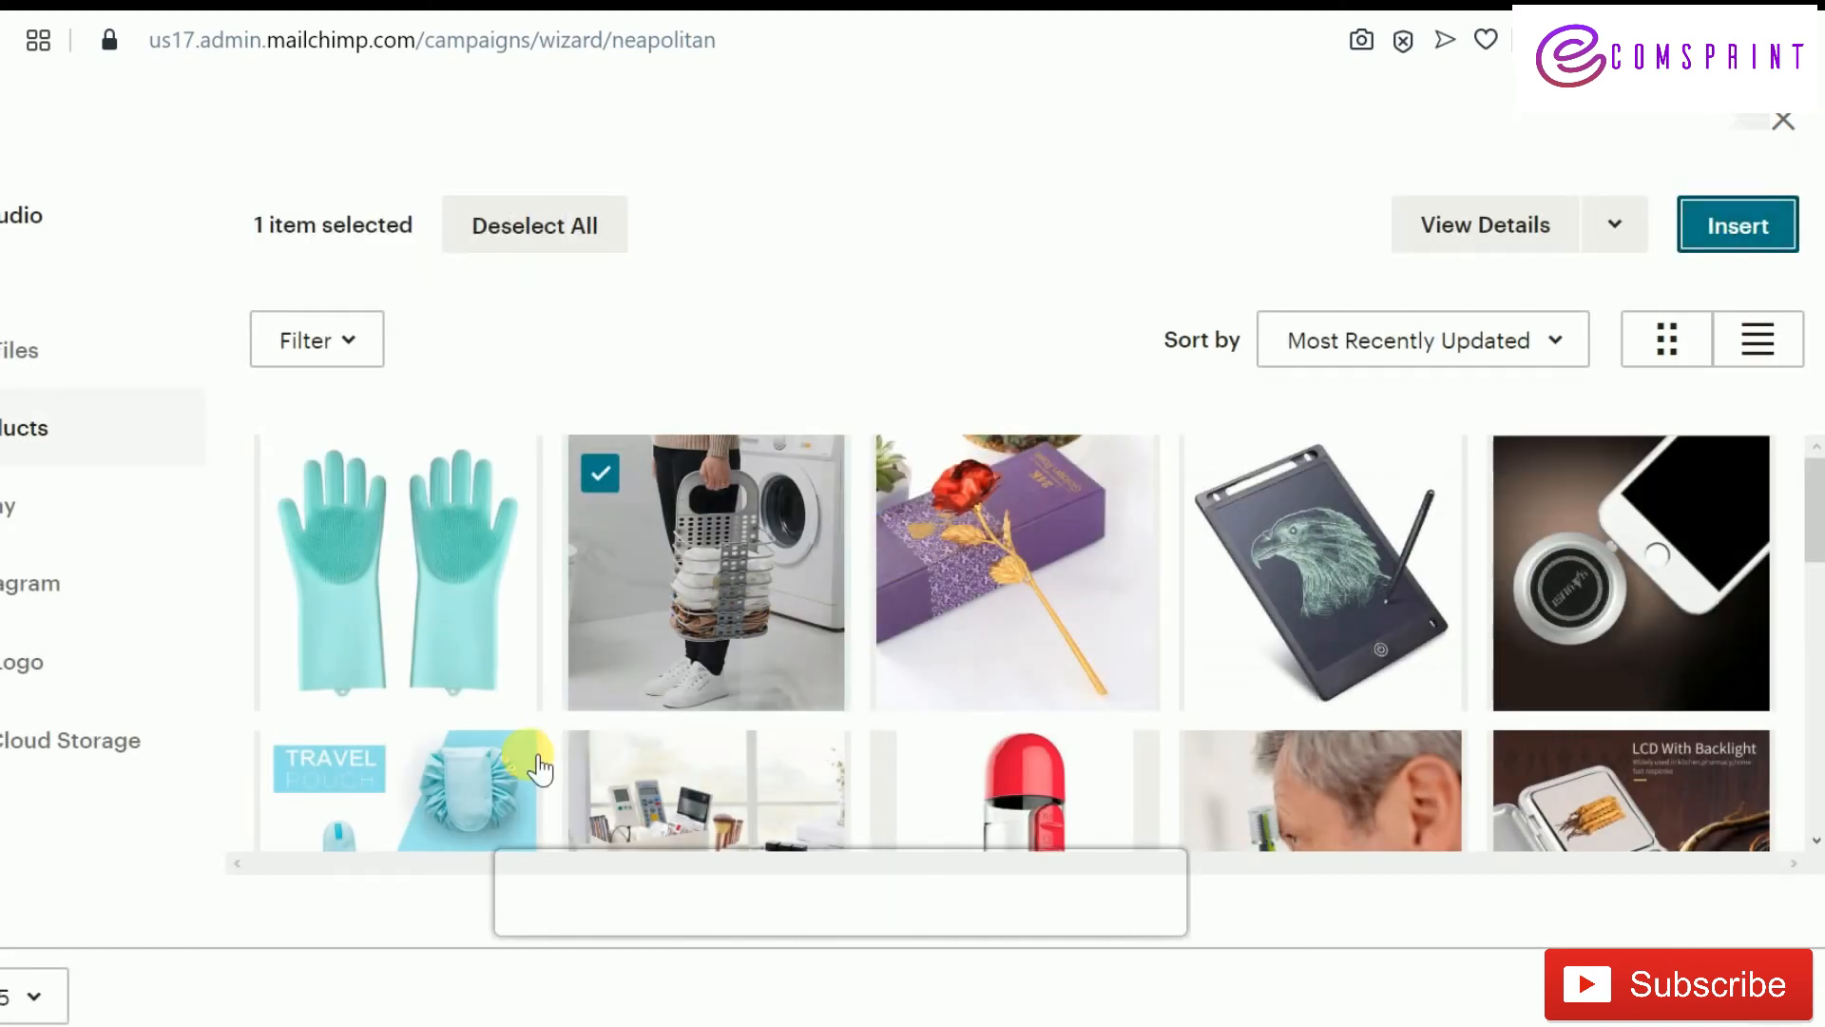
click(1736, 237)
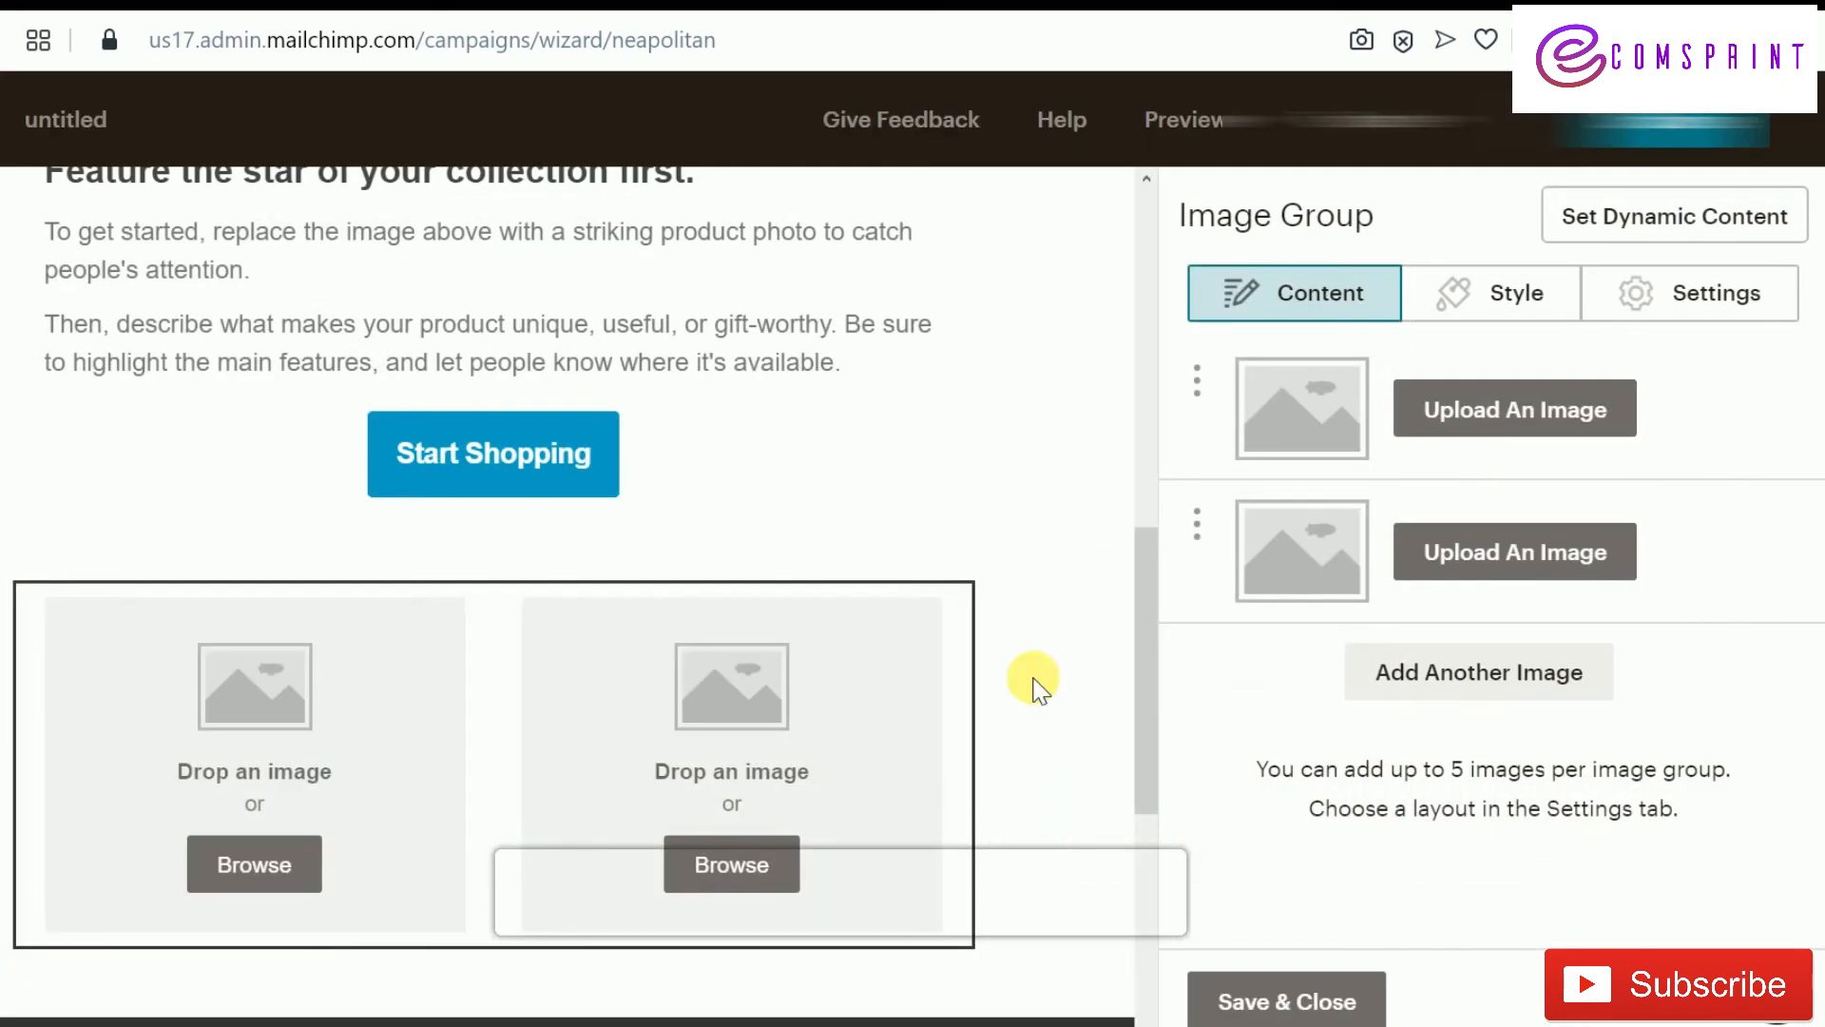
click(756, 872)
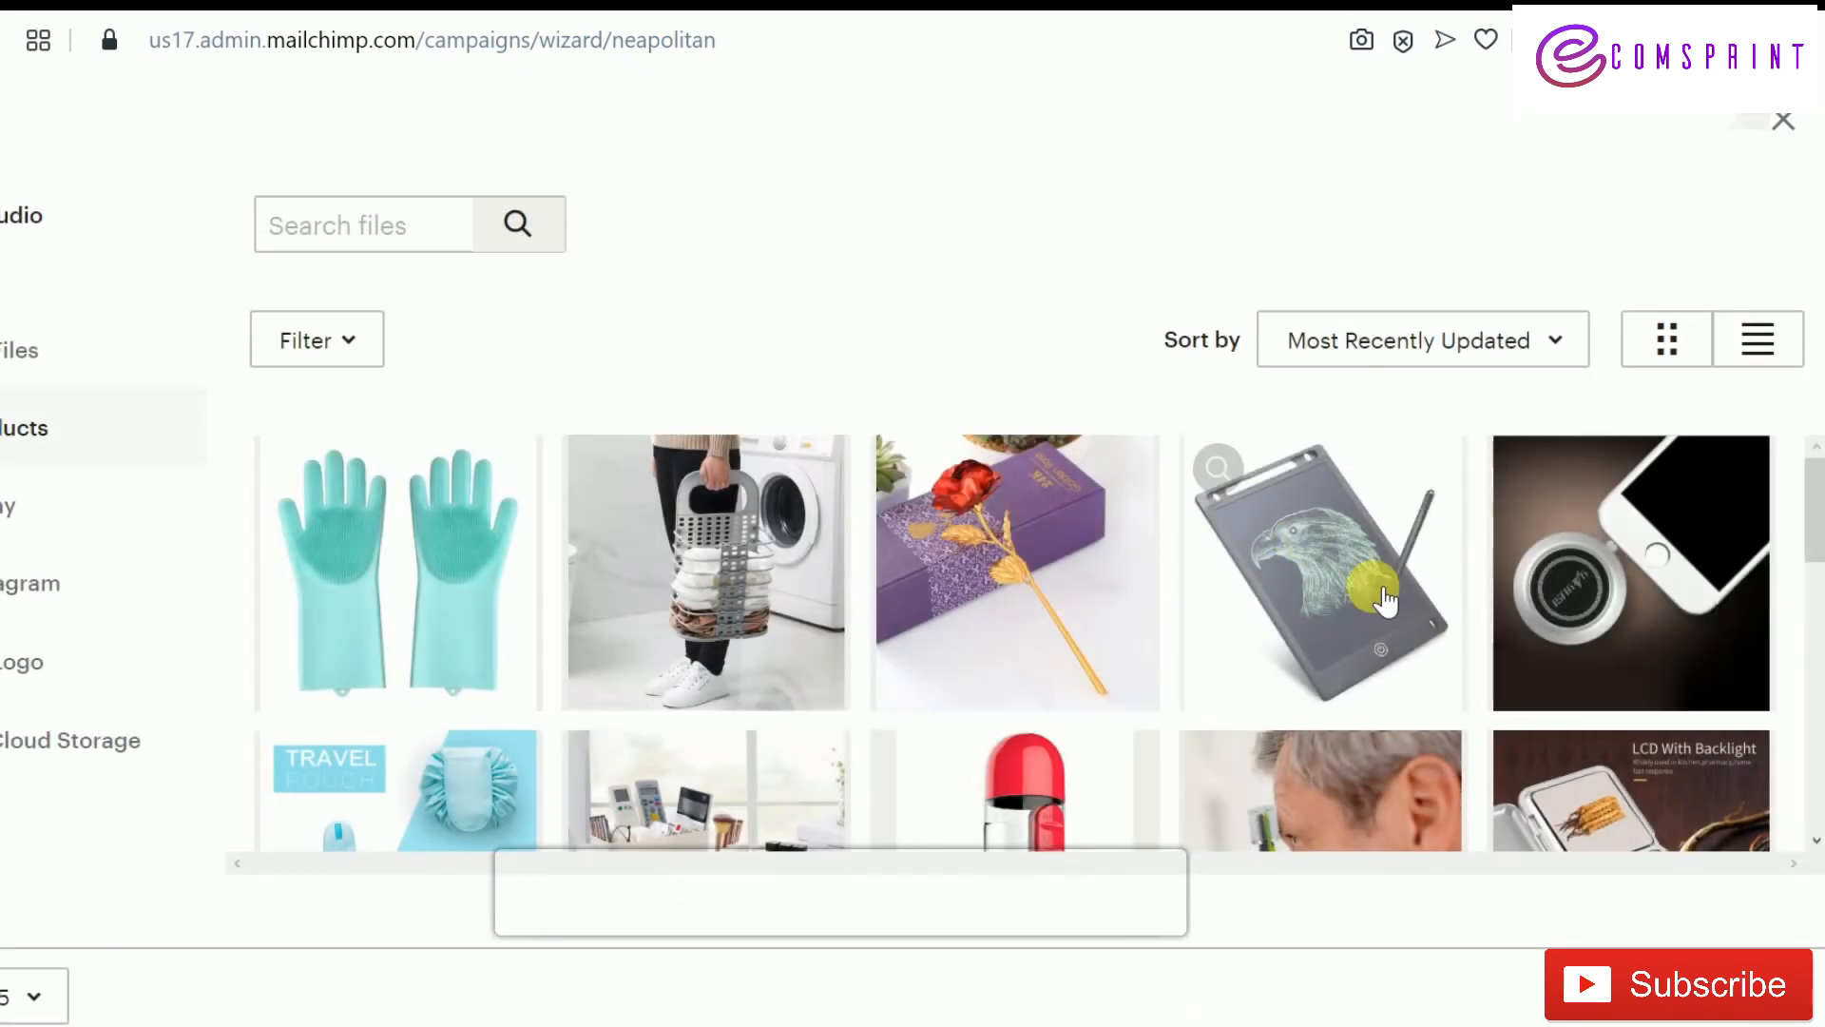
click(1387, 599)
click(1725, 238)
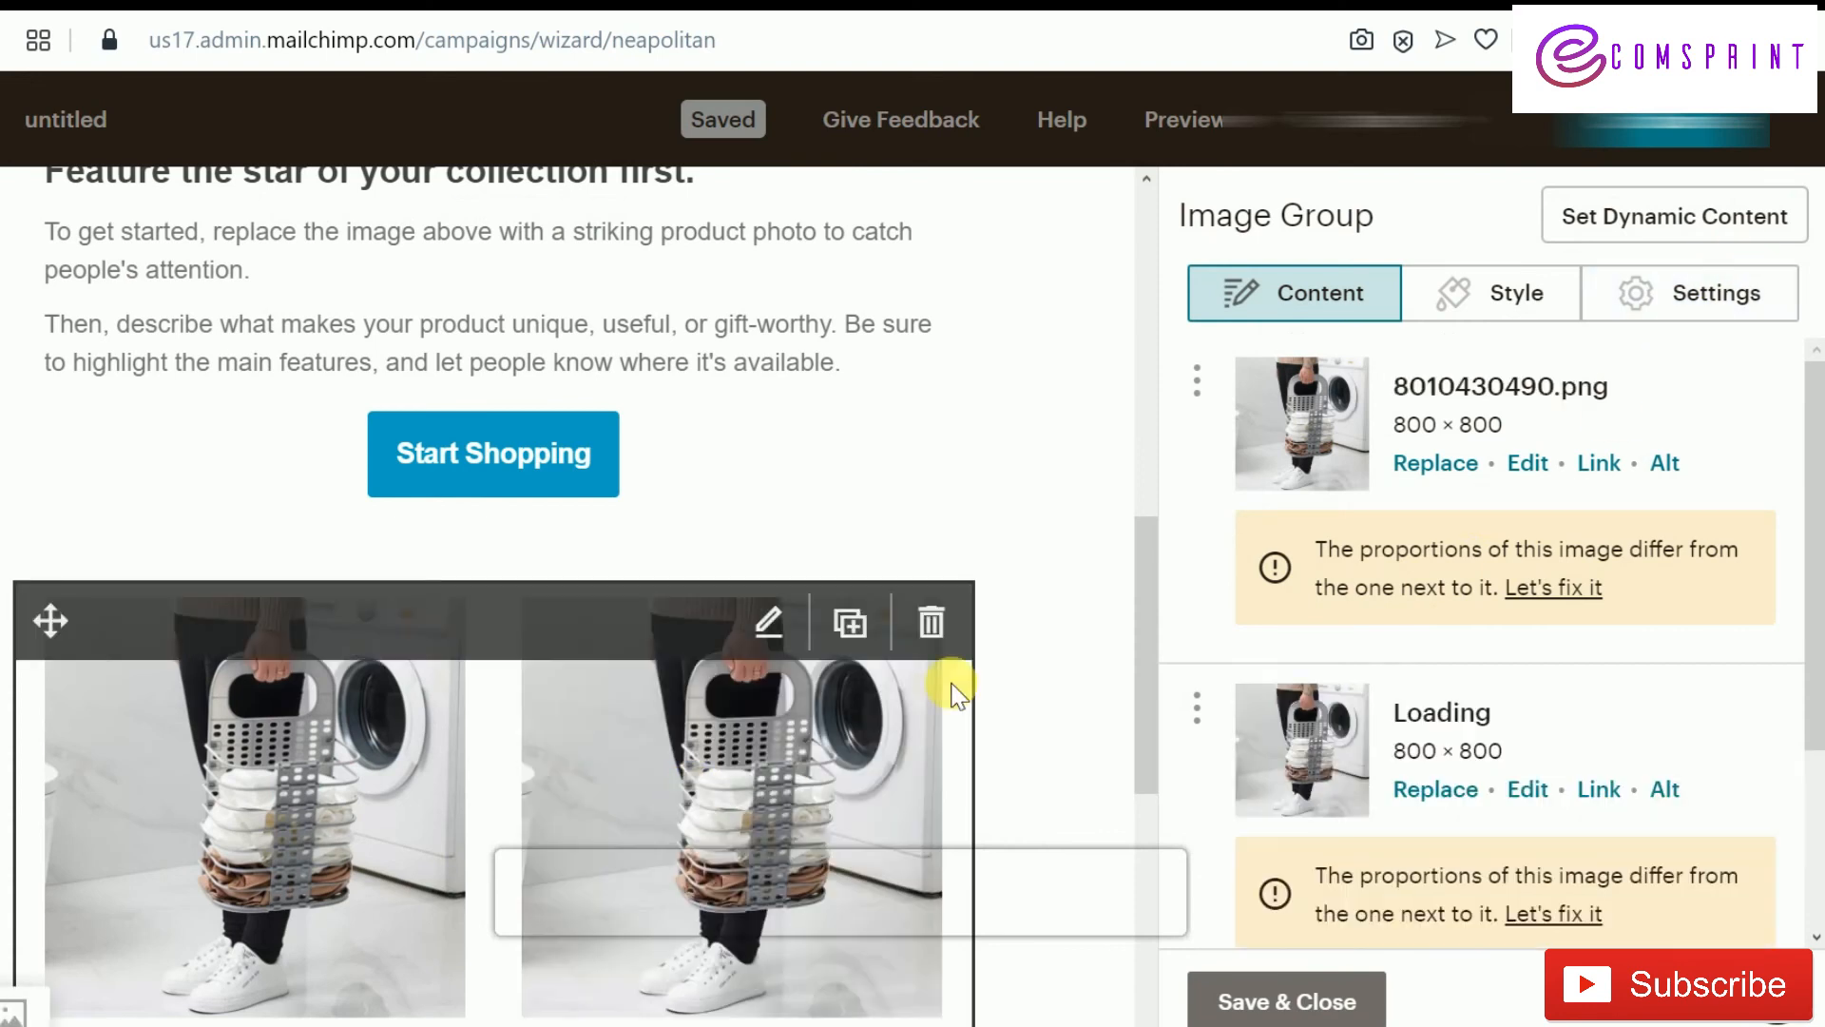
scroll(711, 817, down, 3)
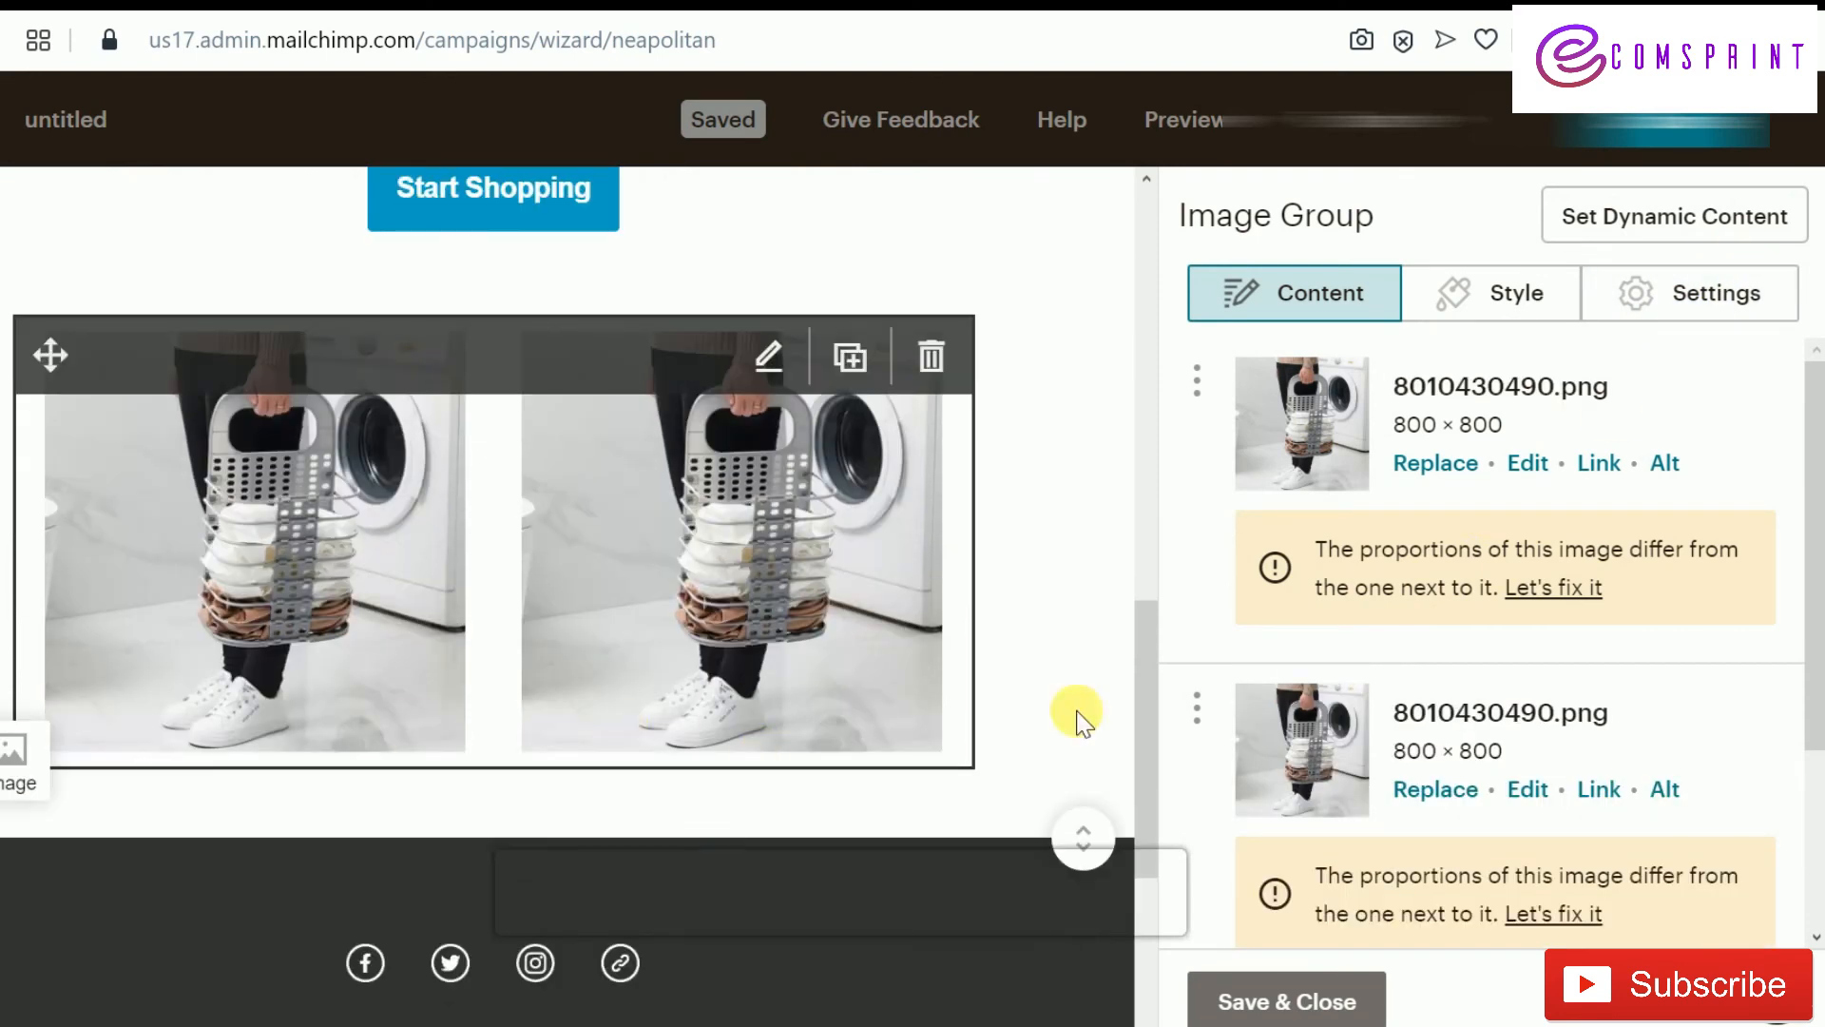
click(1279, 1000)
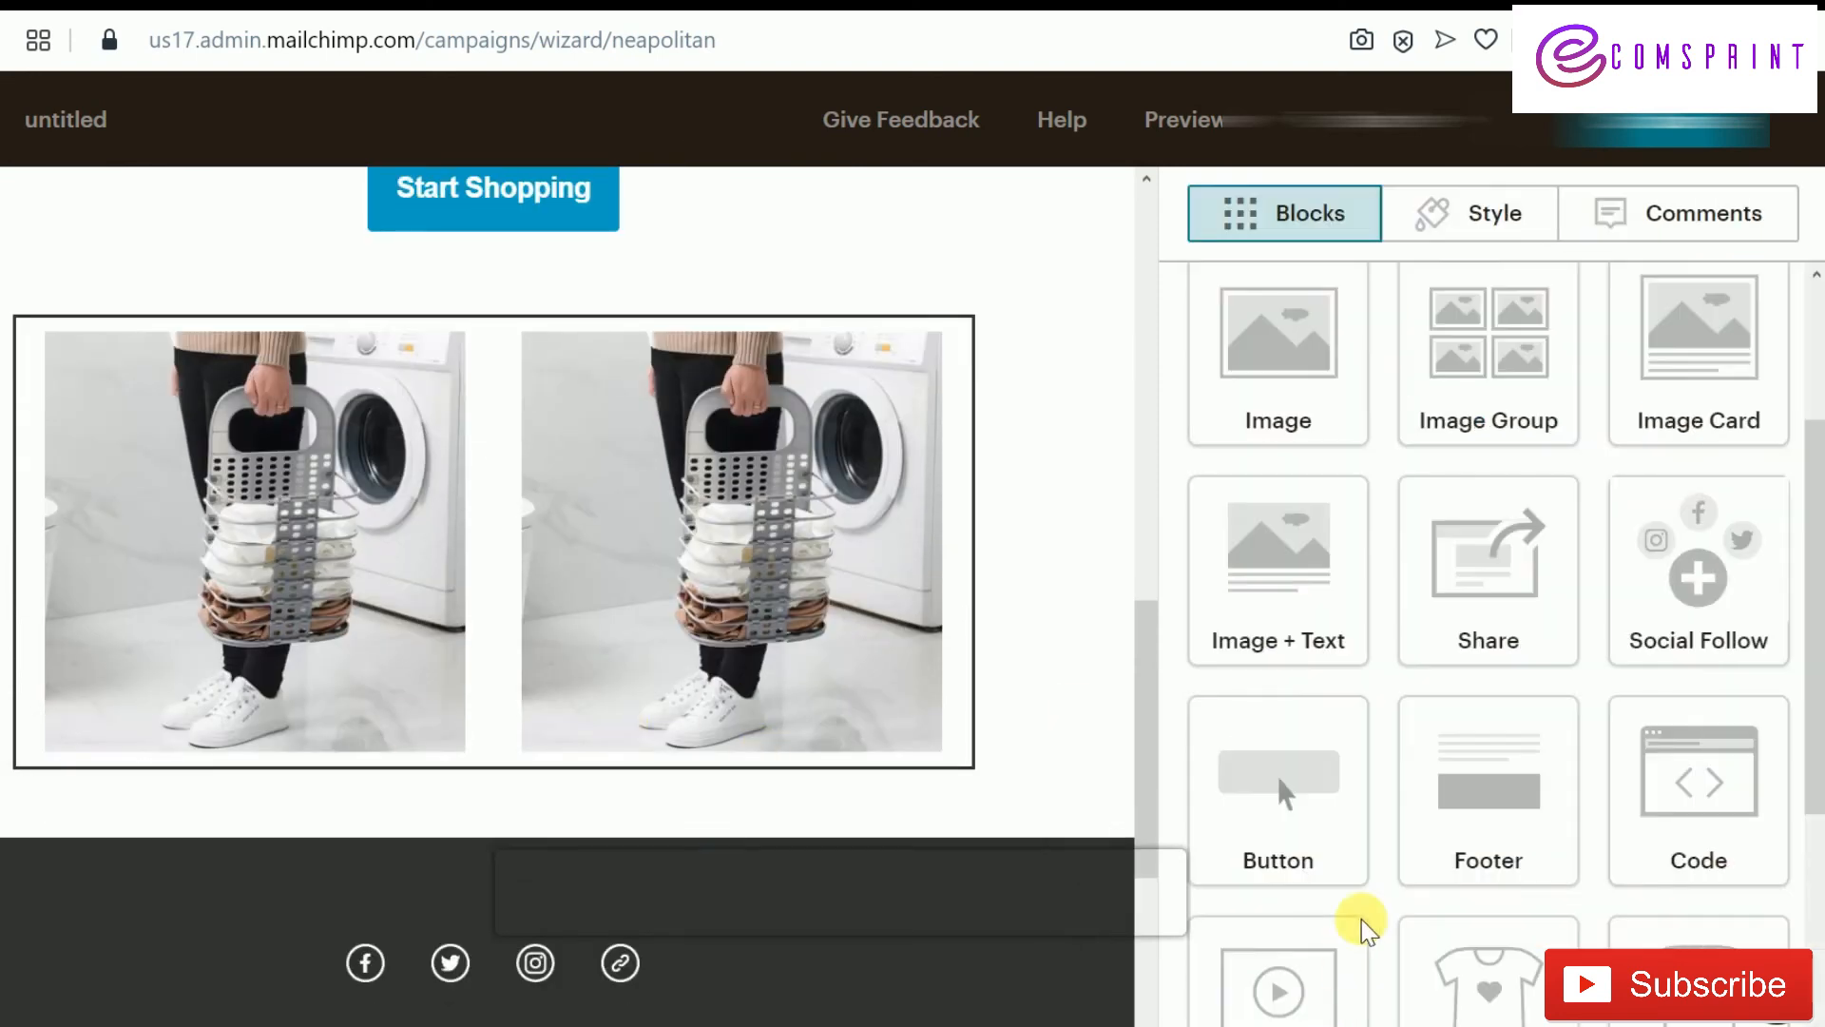
Place a Button block directly below the laundry-basket image group
scroll(1607, 646, down, 3)
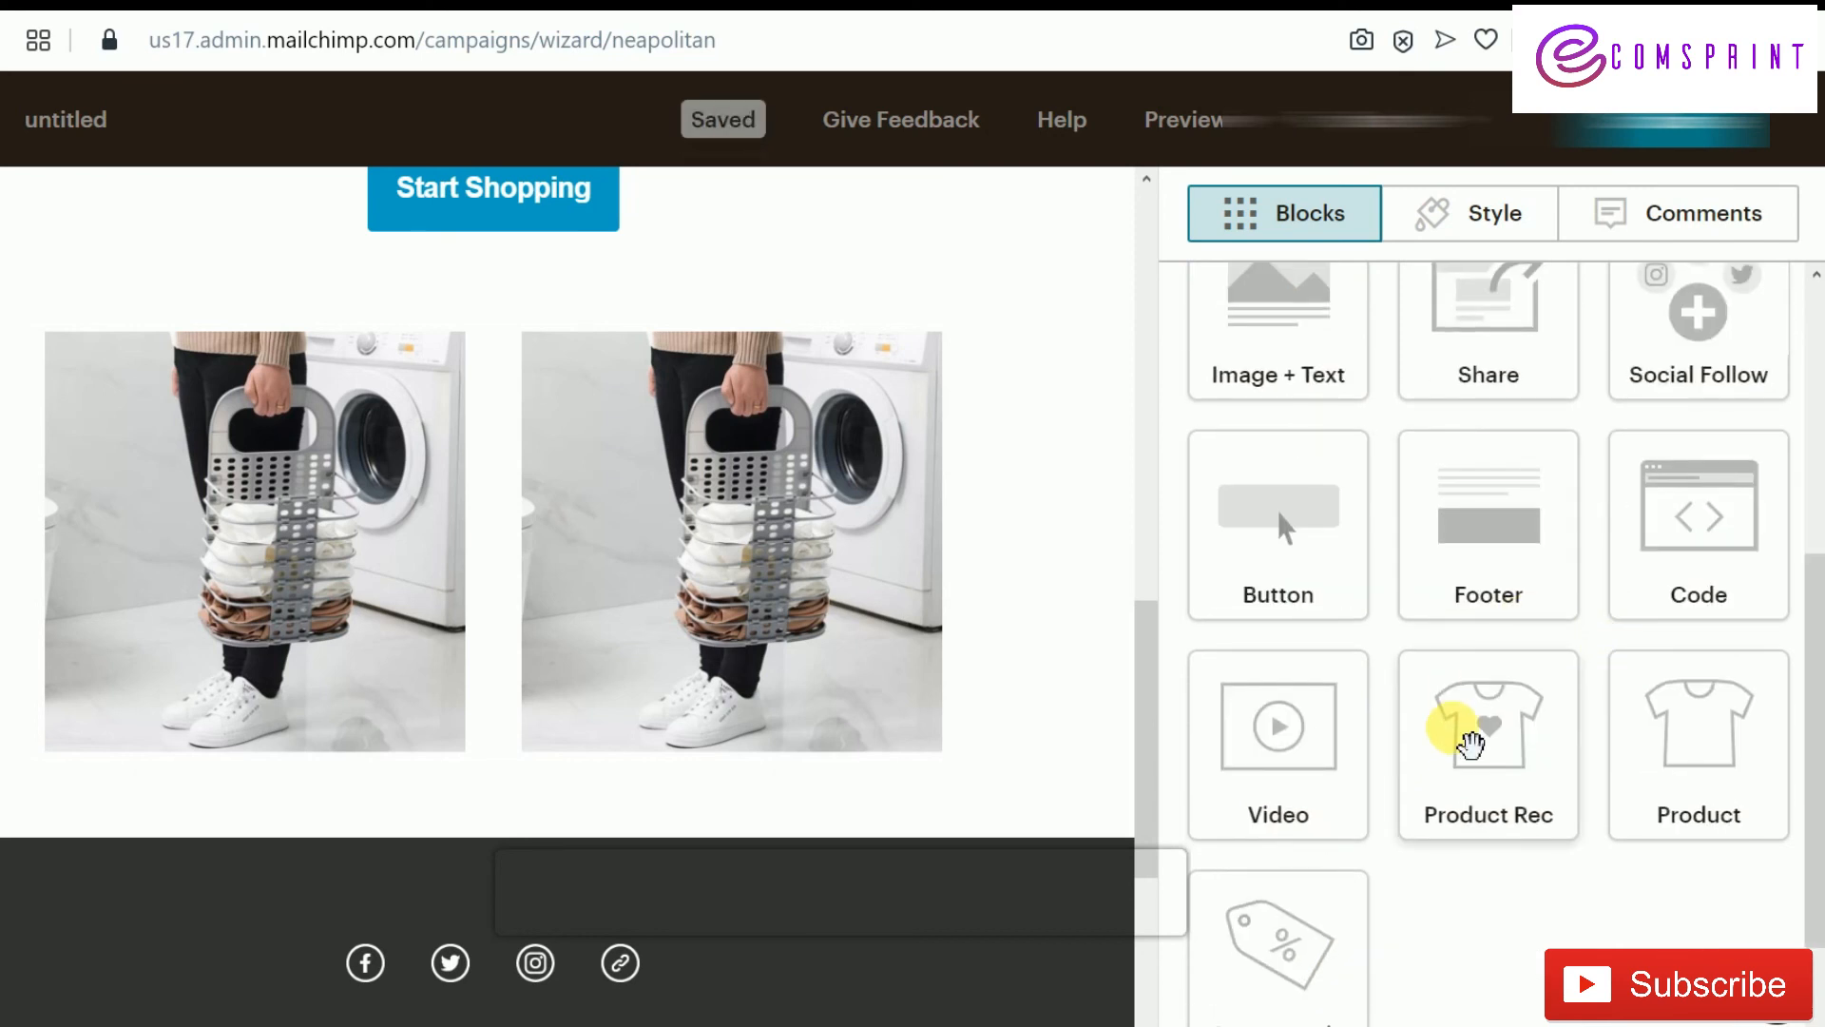
scroll(1458, 745, up, 3)
drag(1328, 835, 451, 793)
Relabel the button from 'Buy Now' to 'shop Collection' and save the block
drag(1336, 439, 1190, 426)
text(hop Collection)
click(1196, 426)
text(s)
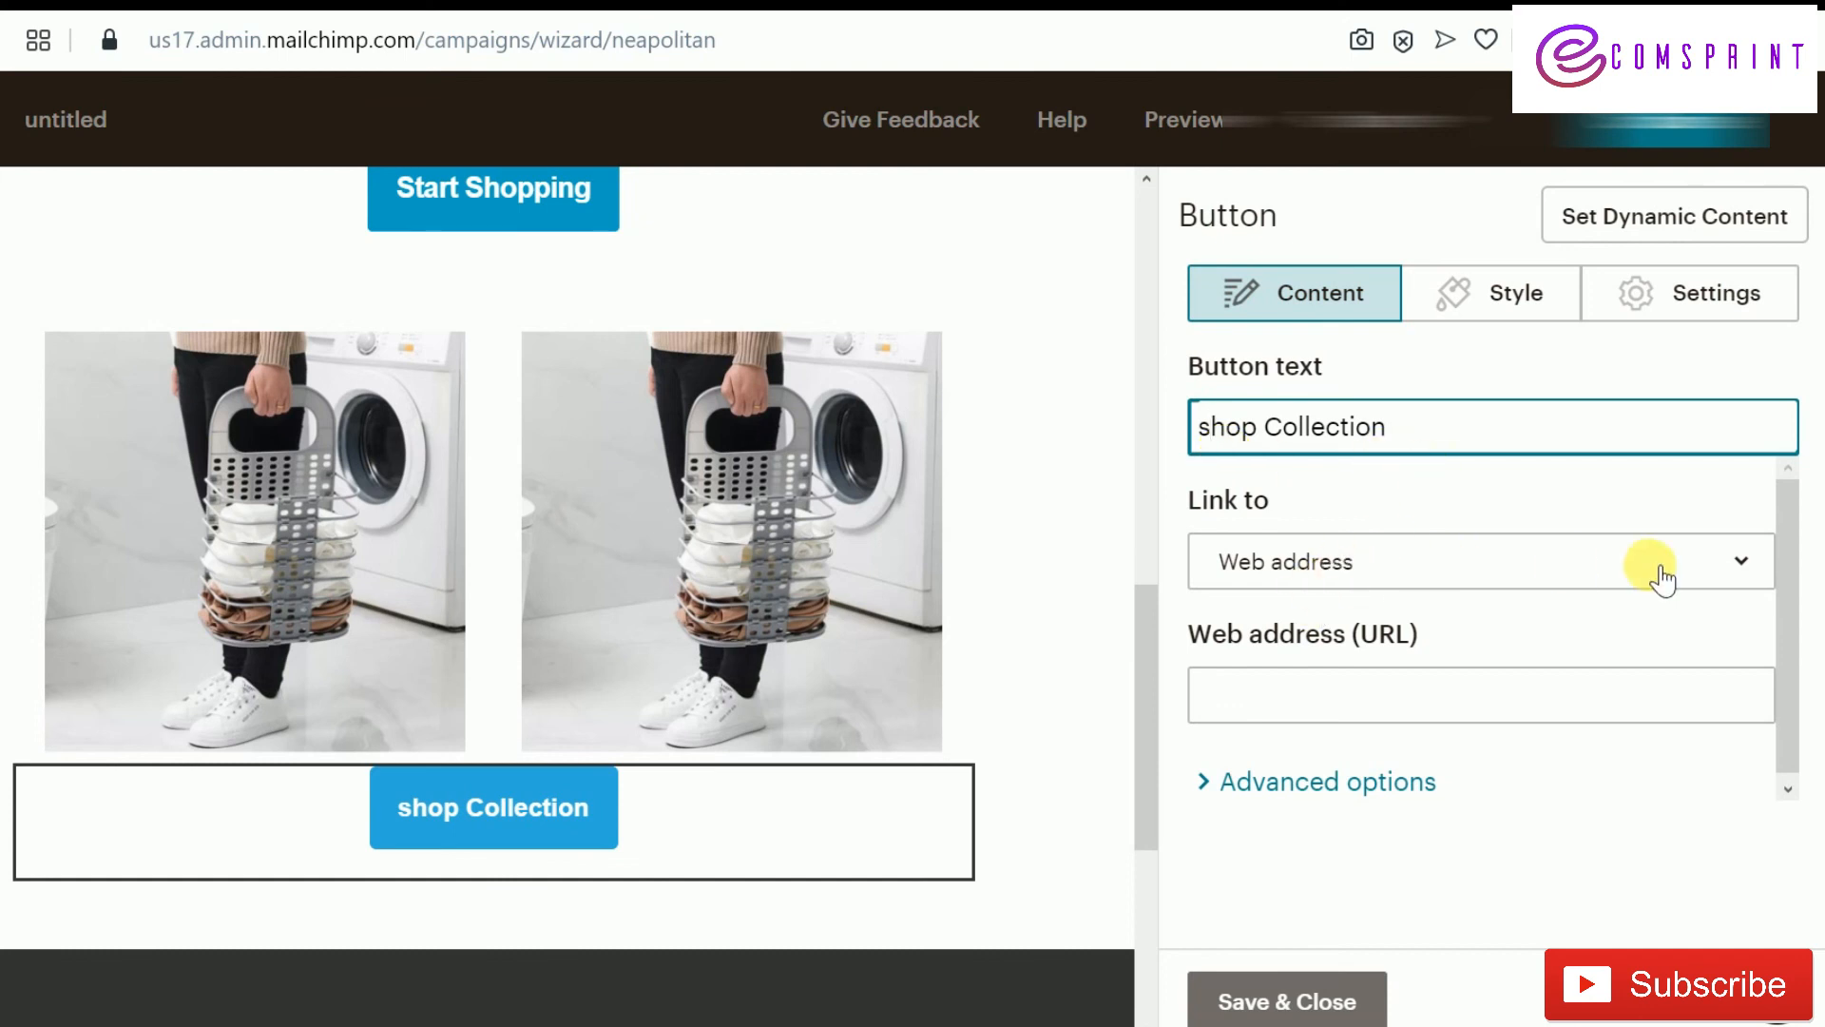
click(1456, 717)
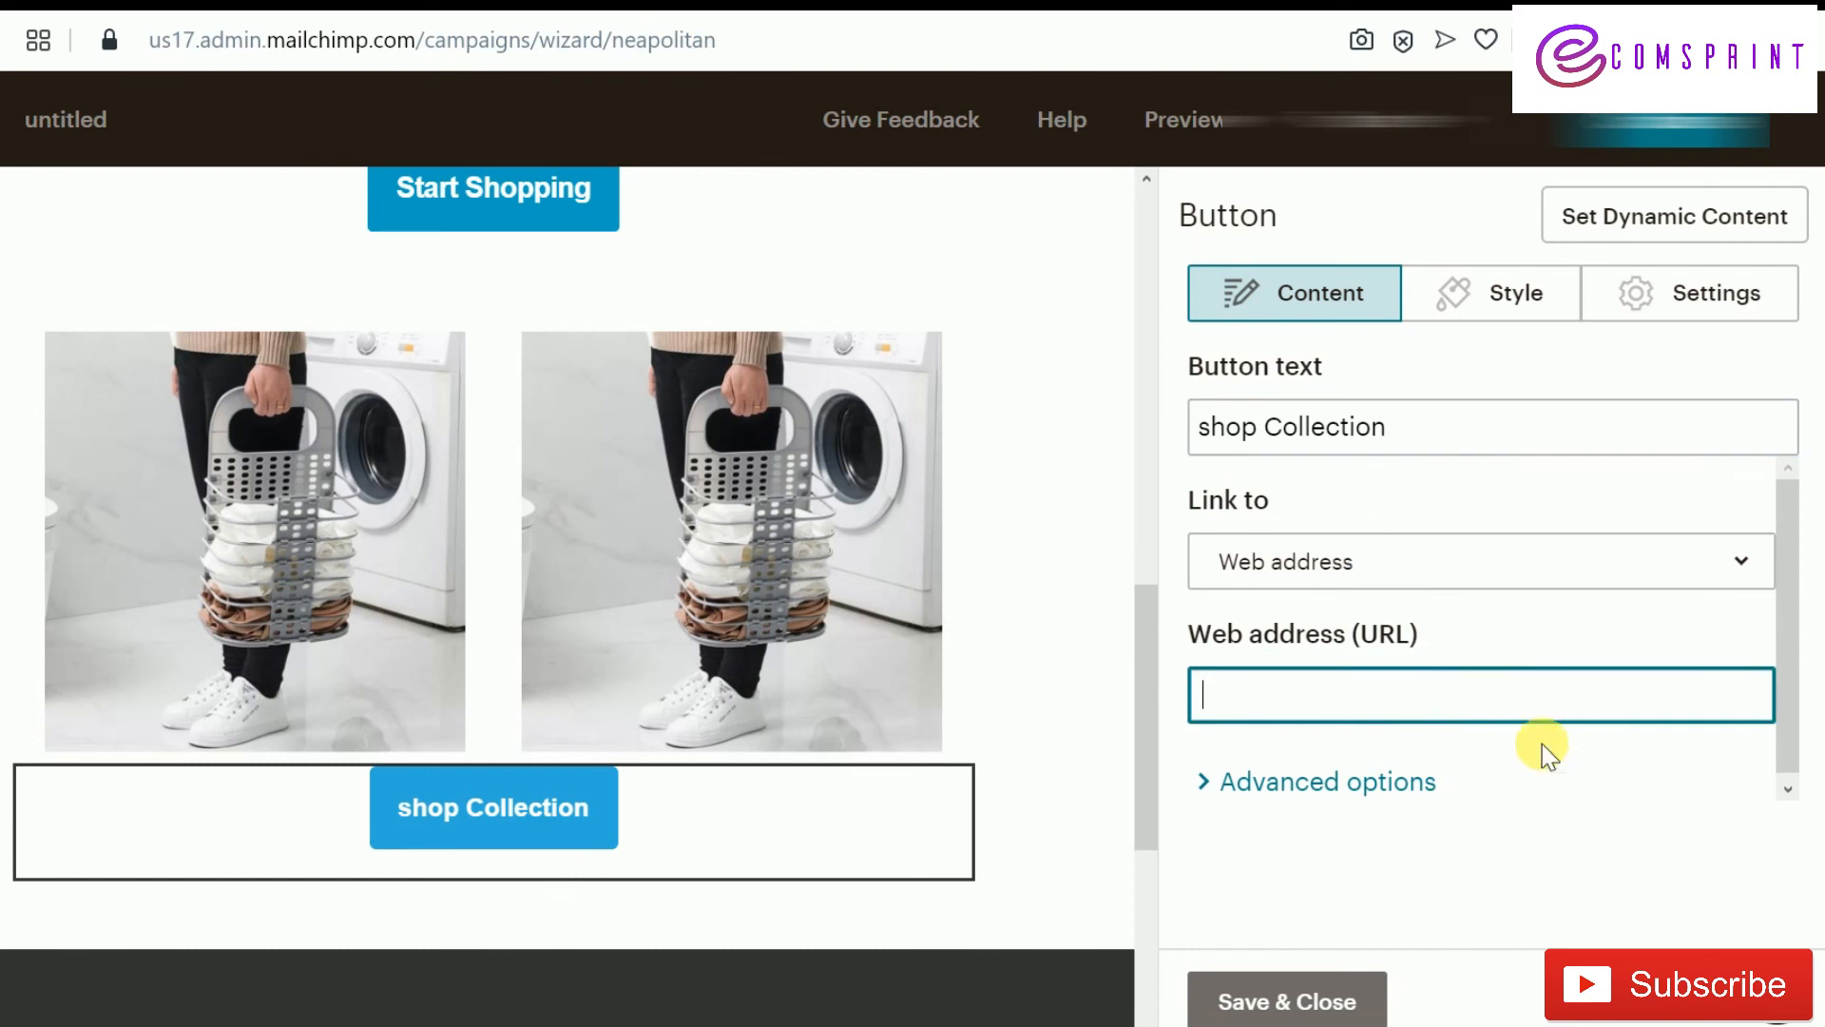
click(1293, 998)
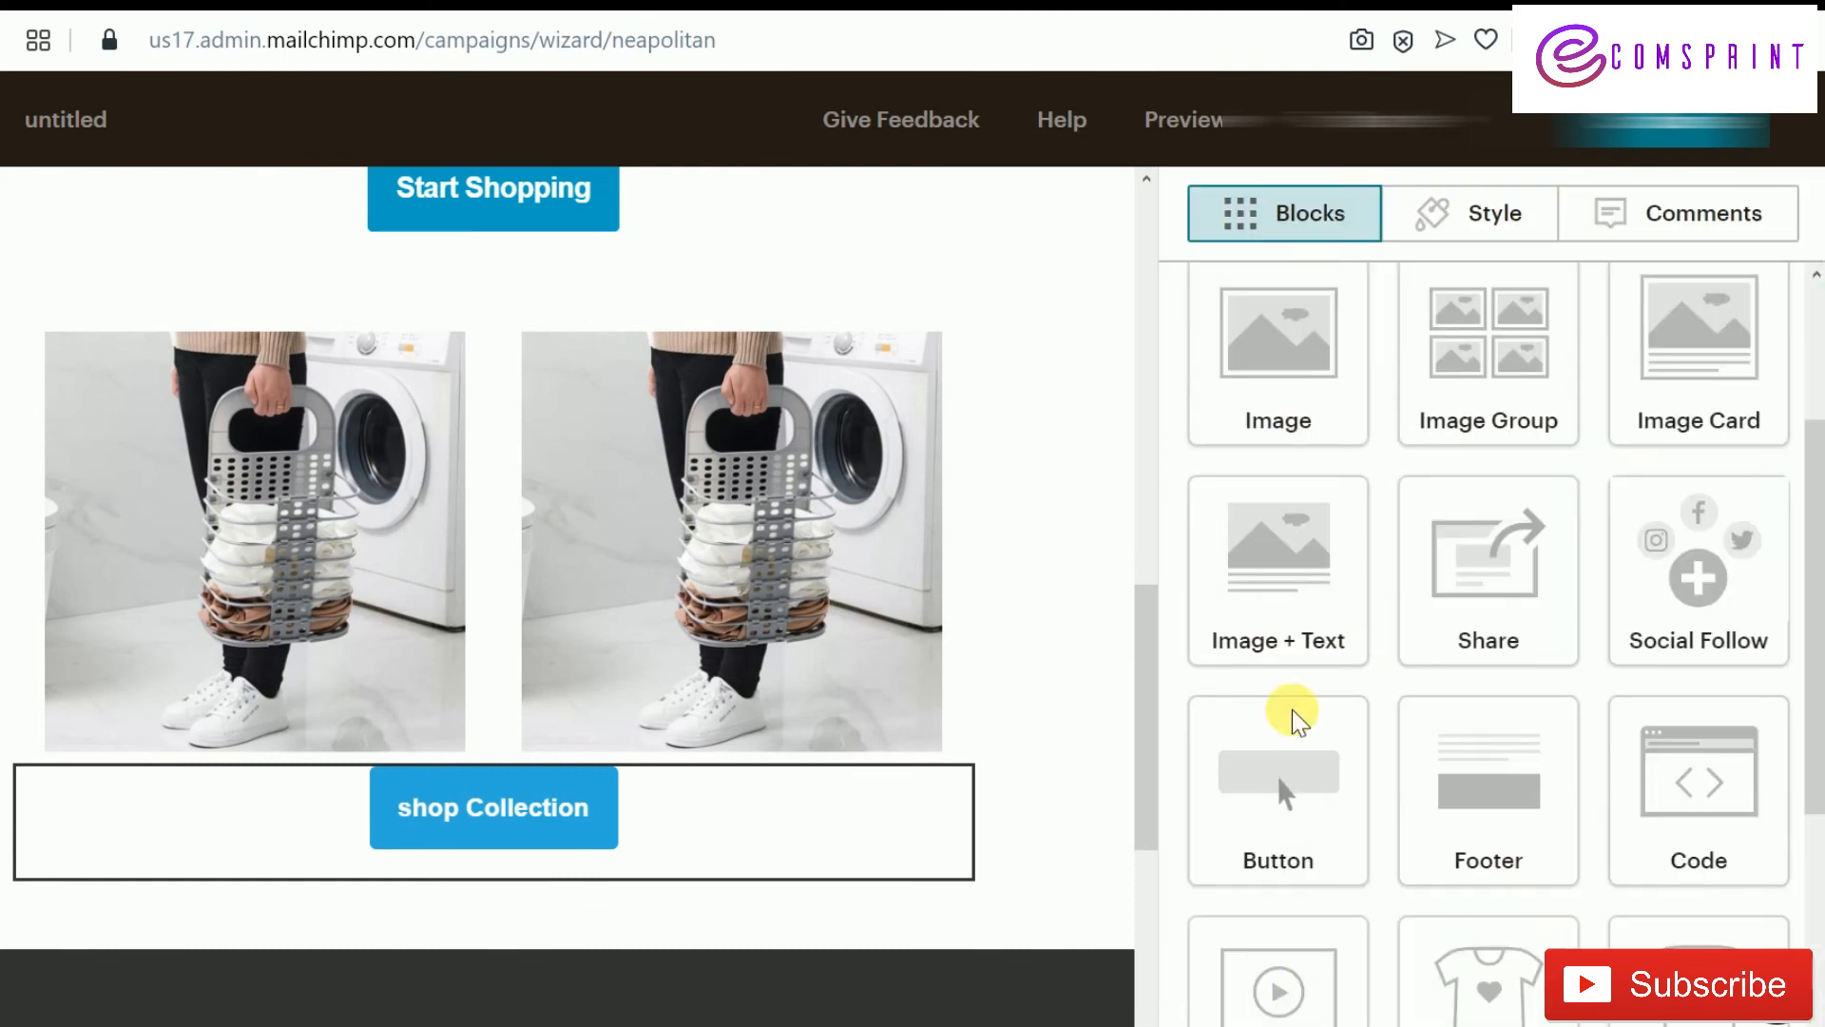
scroll(966, 732, down, 5)
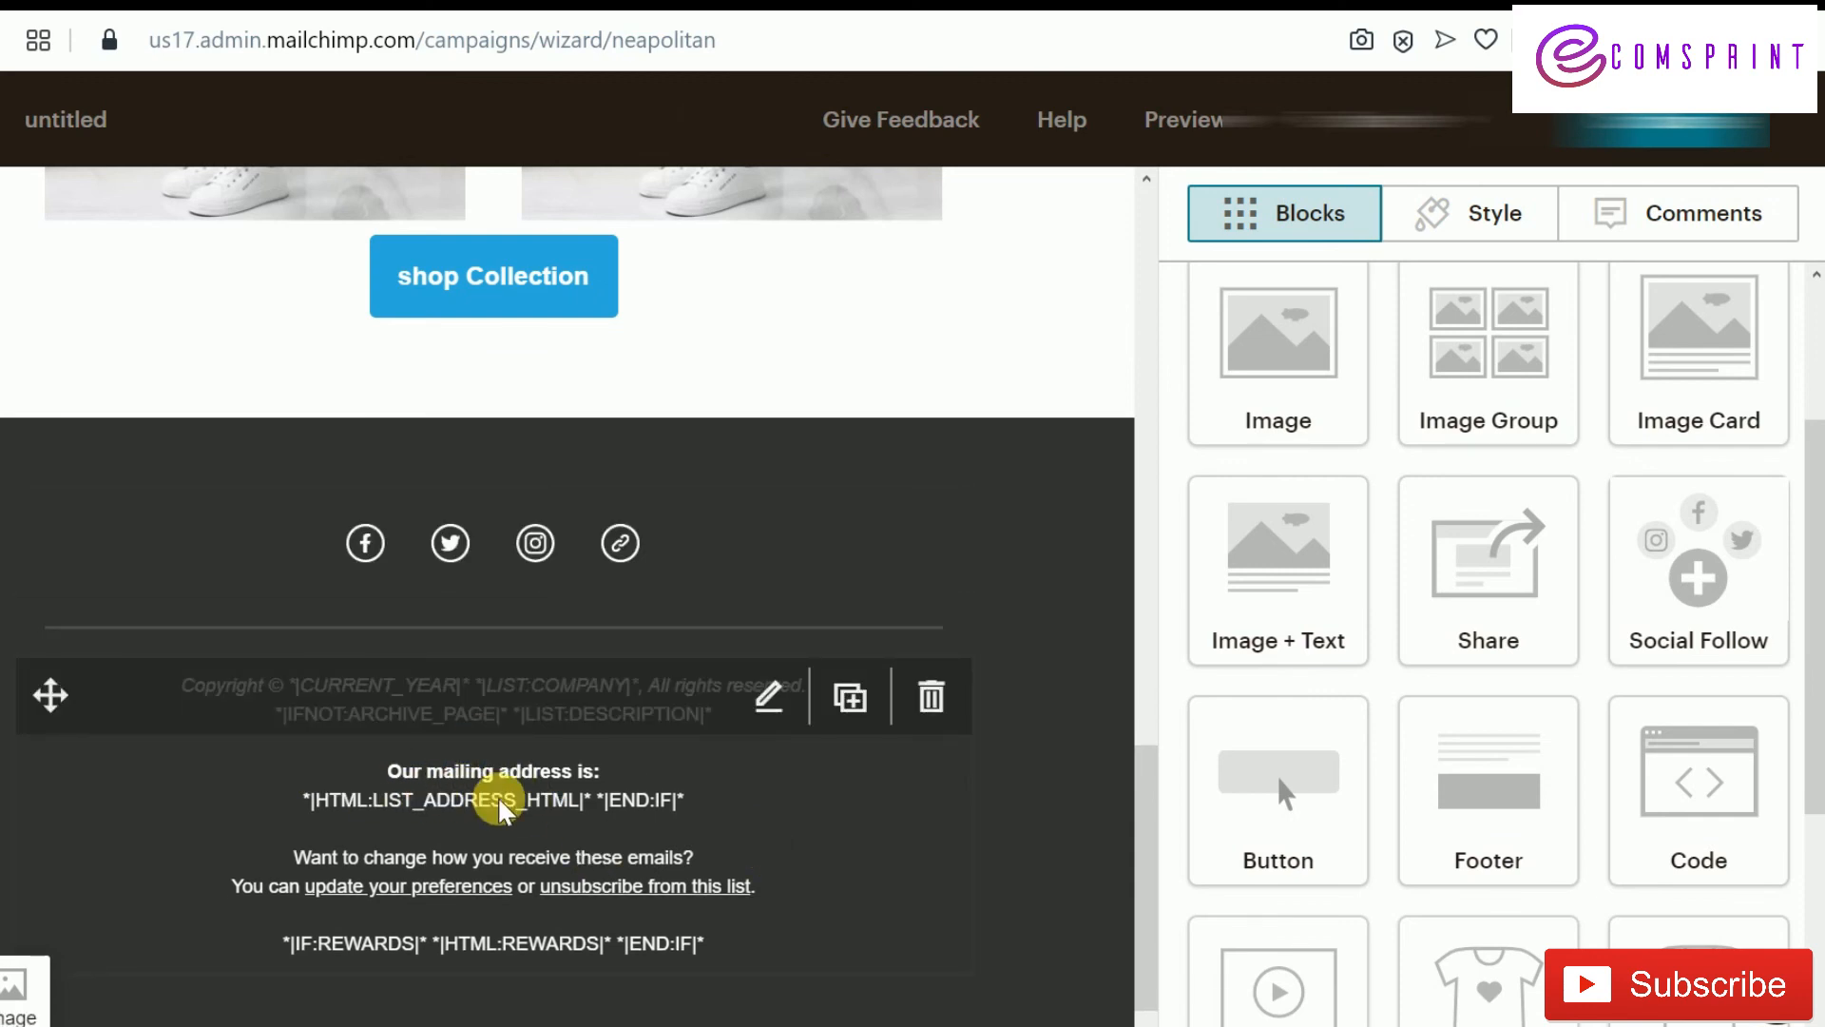
Delete the footer's copyright and address text block, then check and close the Social Follow block
click(931, 697)
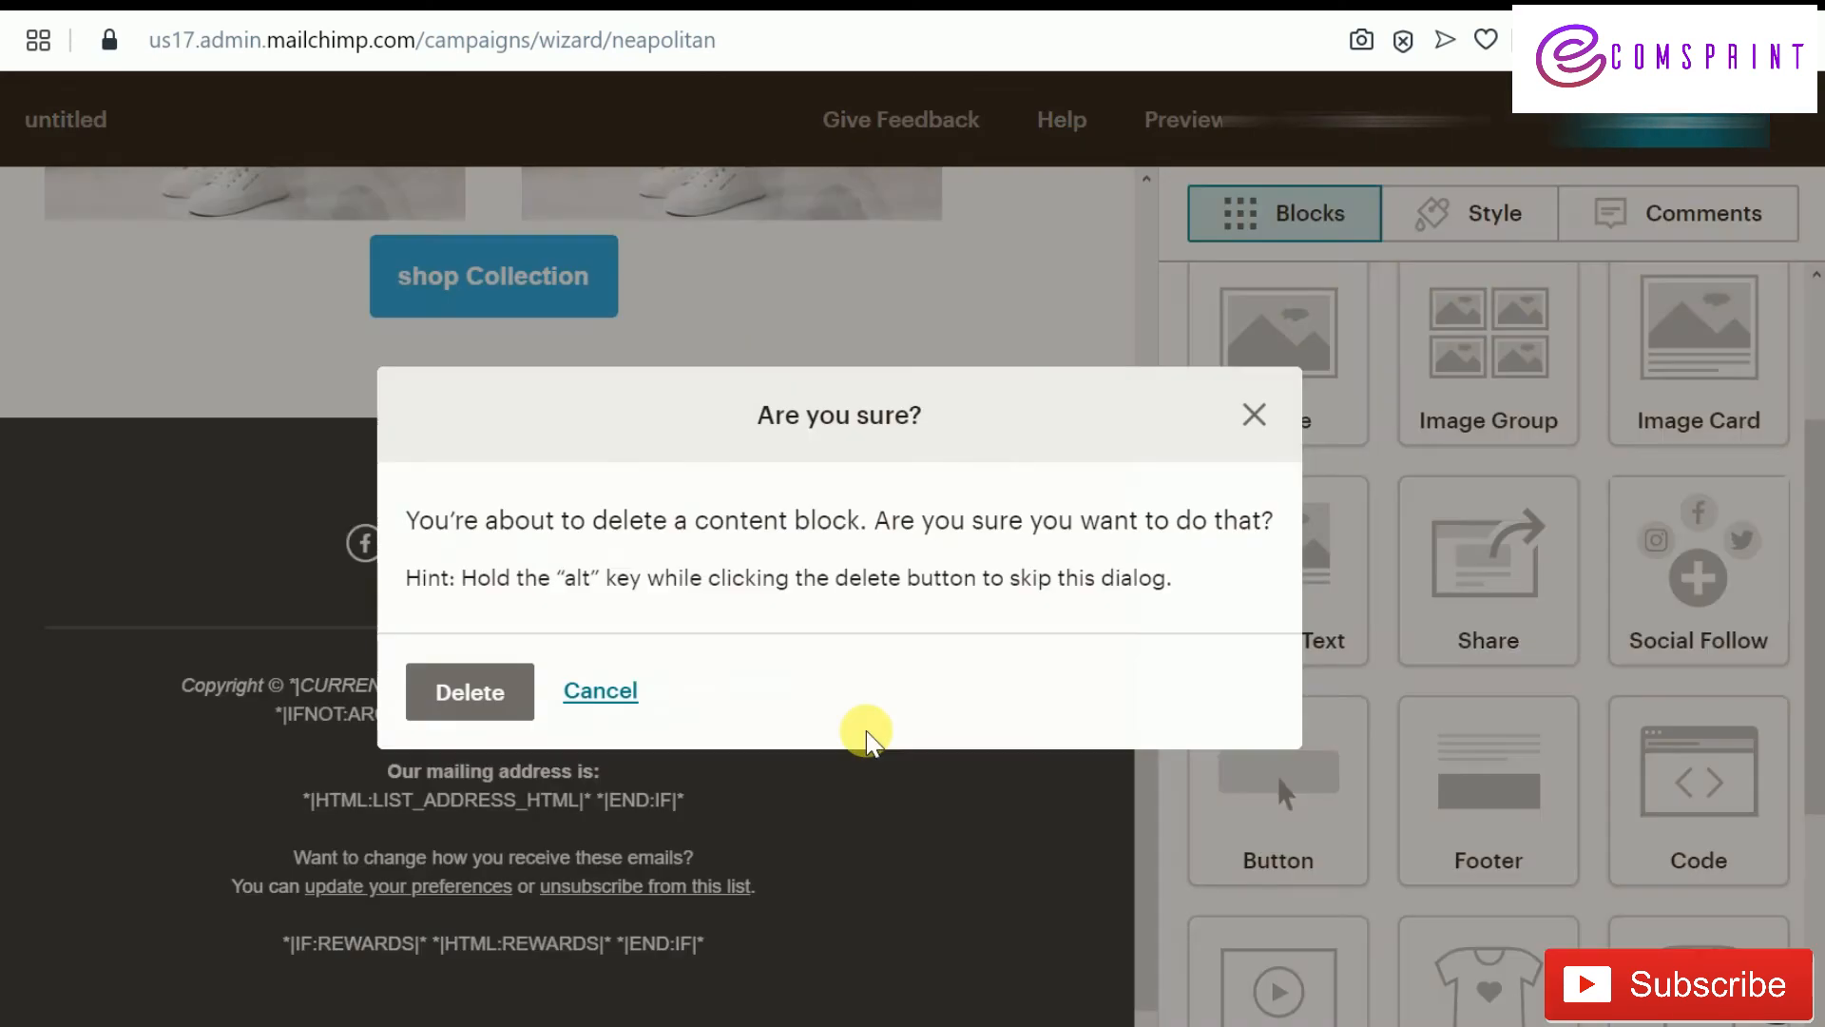
click(530, 697)
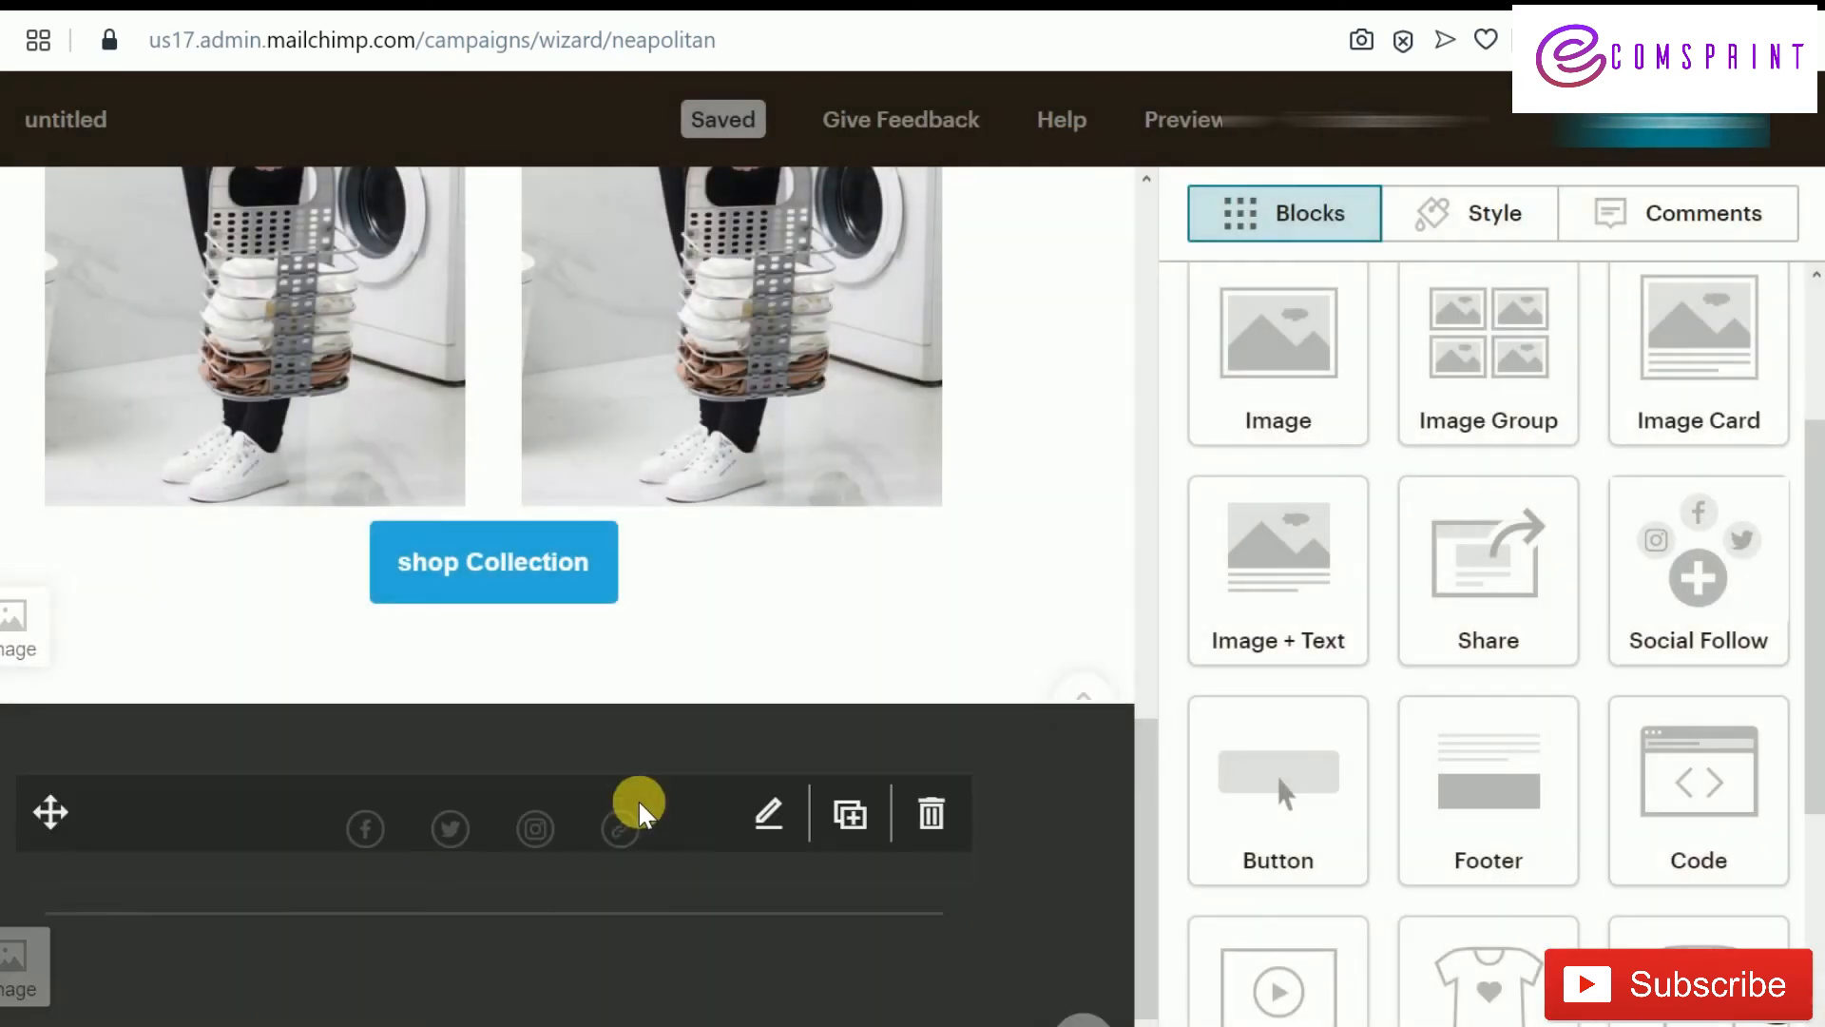
click(364, 828)
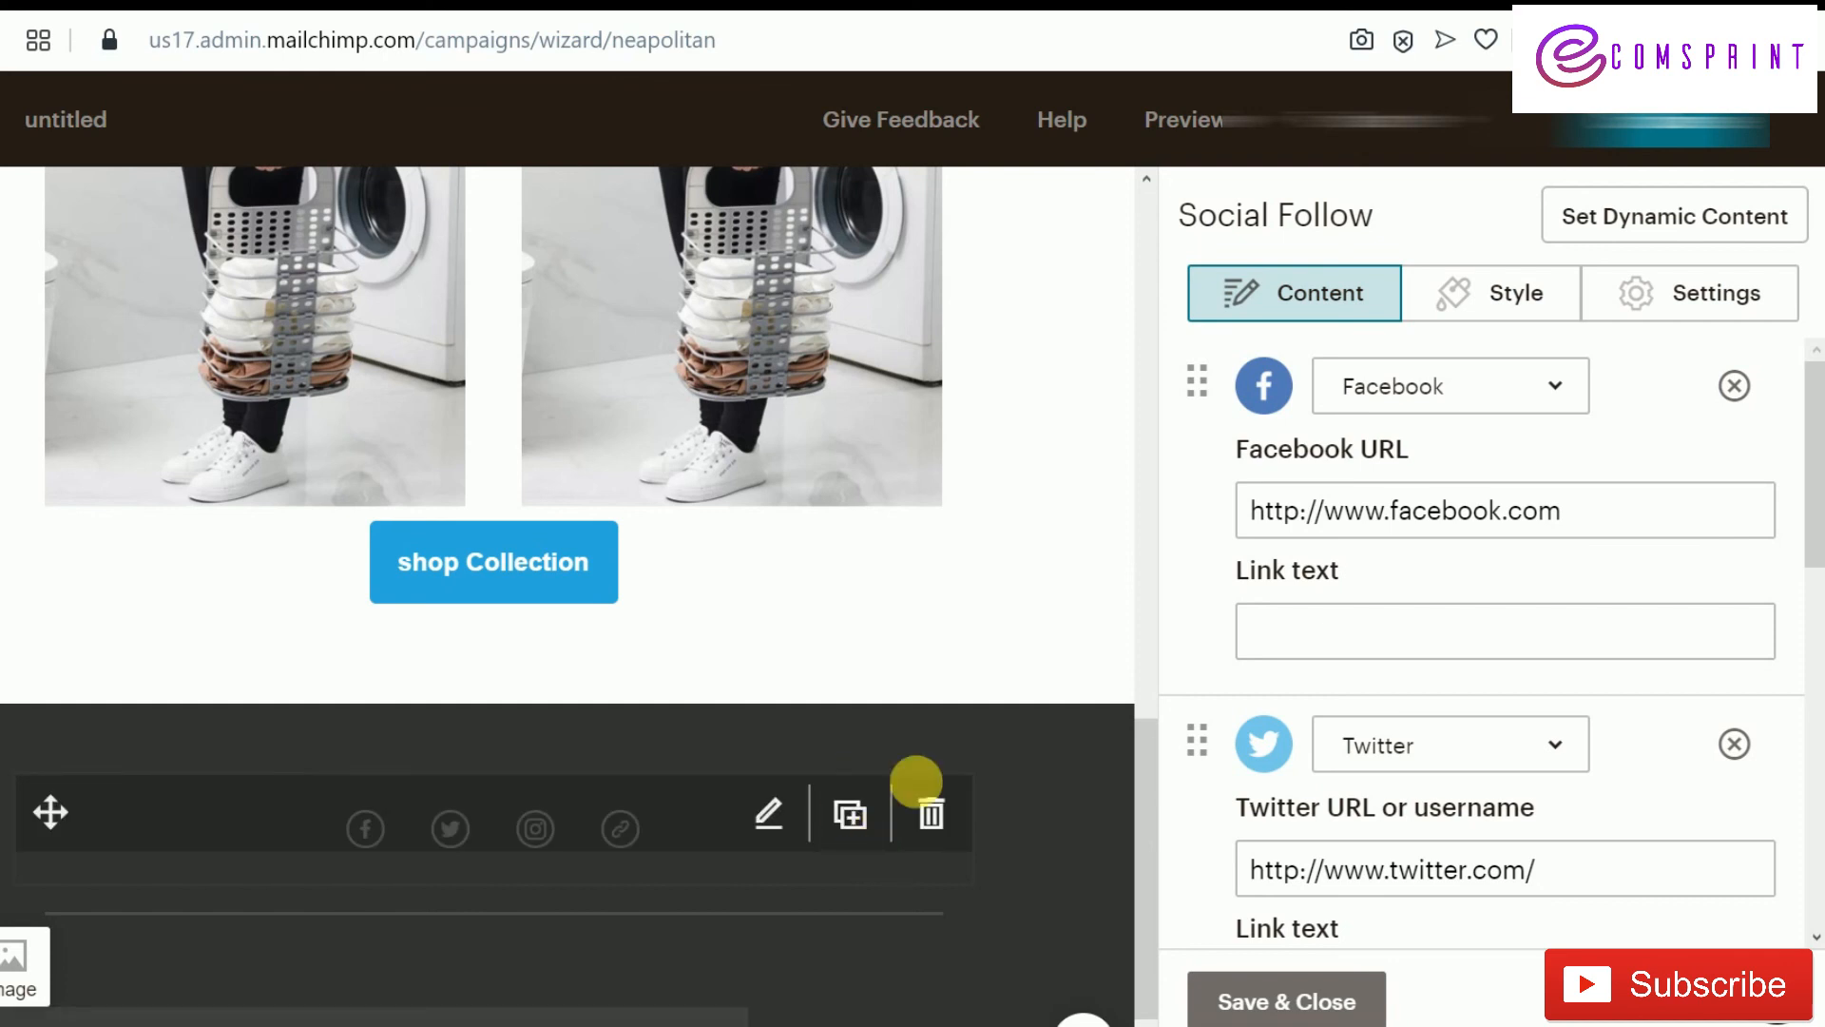
scroll(1032, 654, up, 5)
scroll(1036, 684, down, 6)
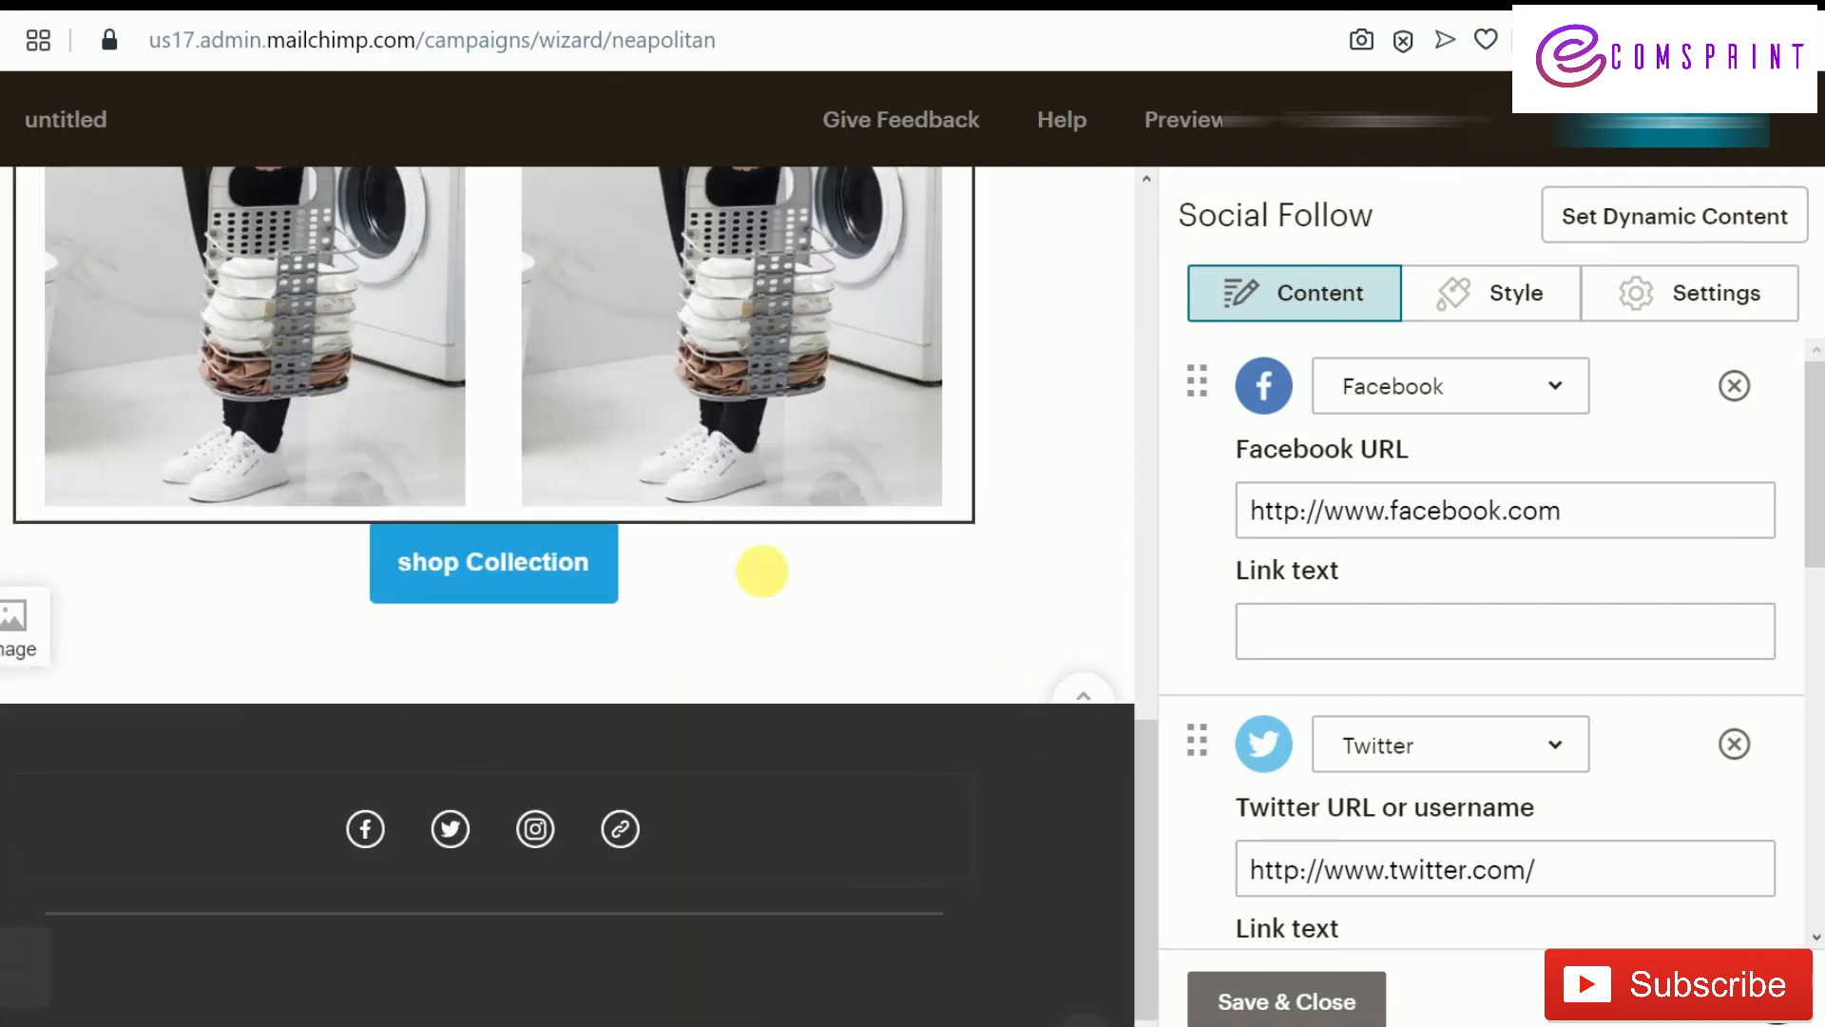
scroll(770, 580, up, 11)
scroll(772, 582, up, 1)
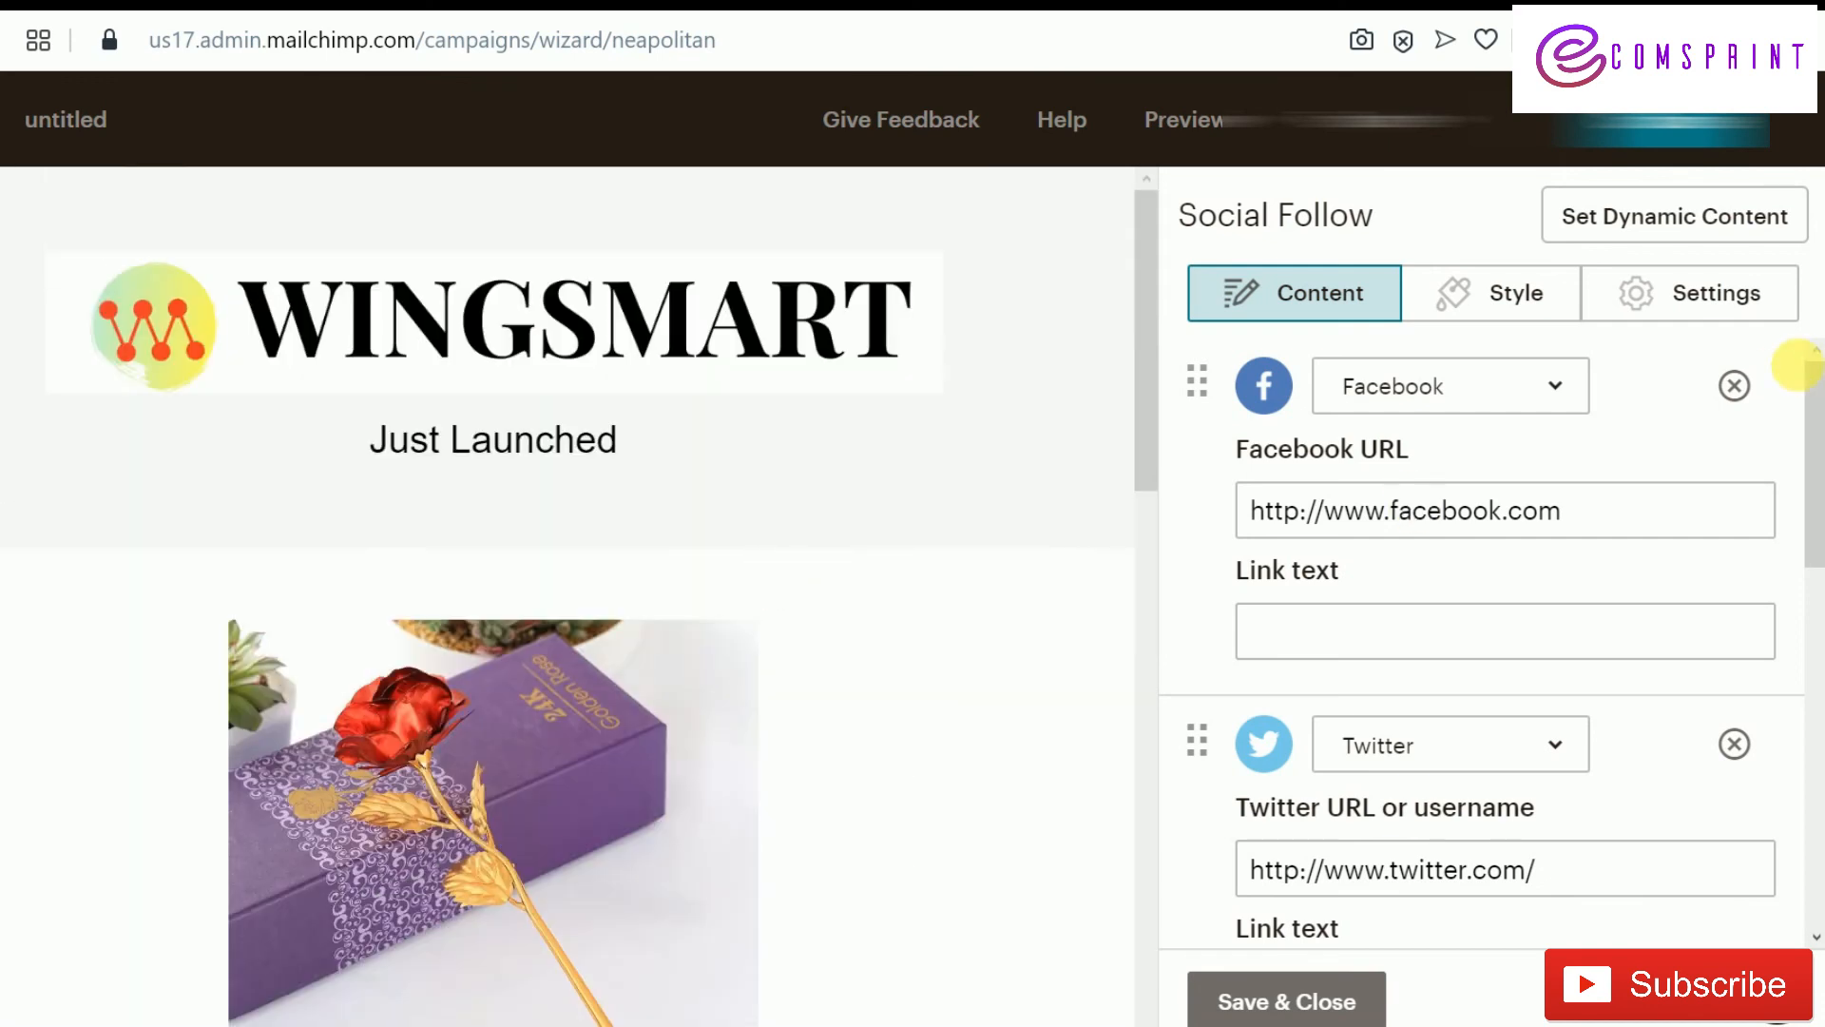
click(1297, 996)
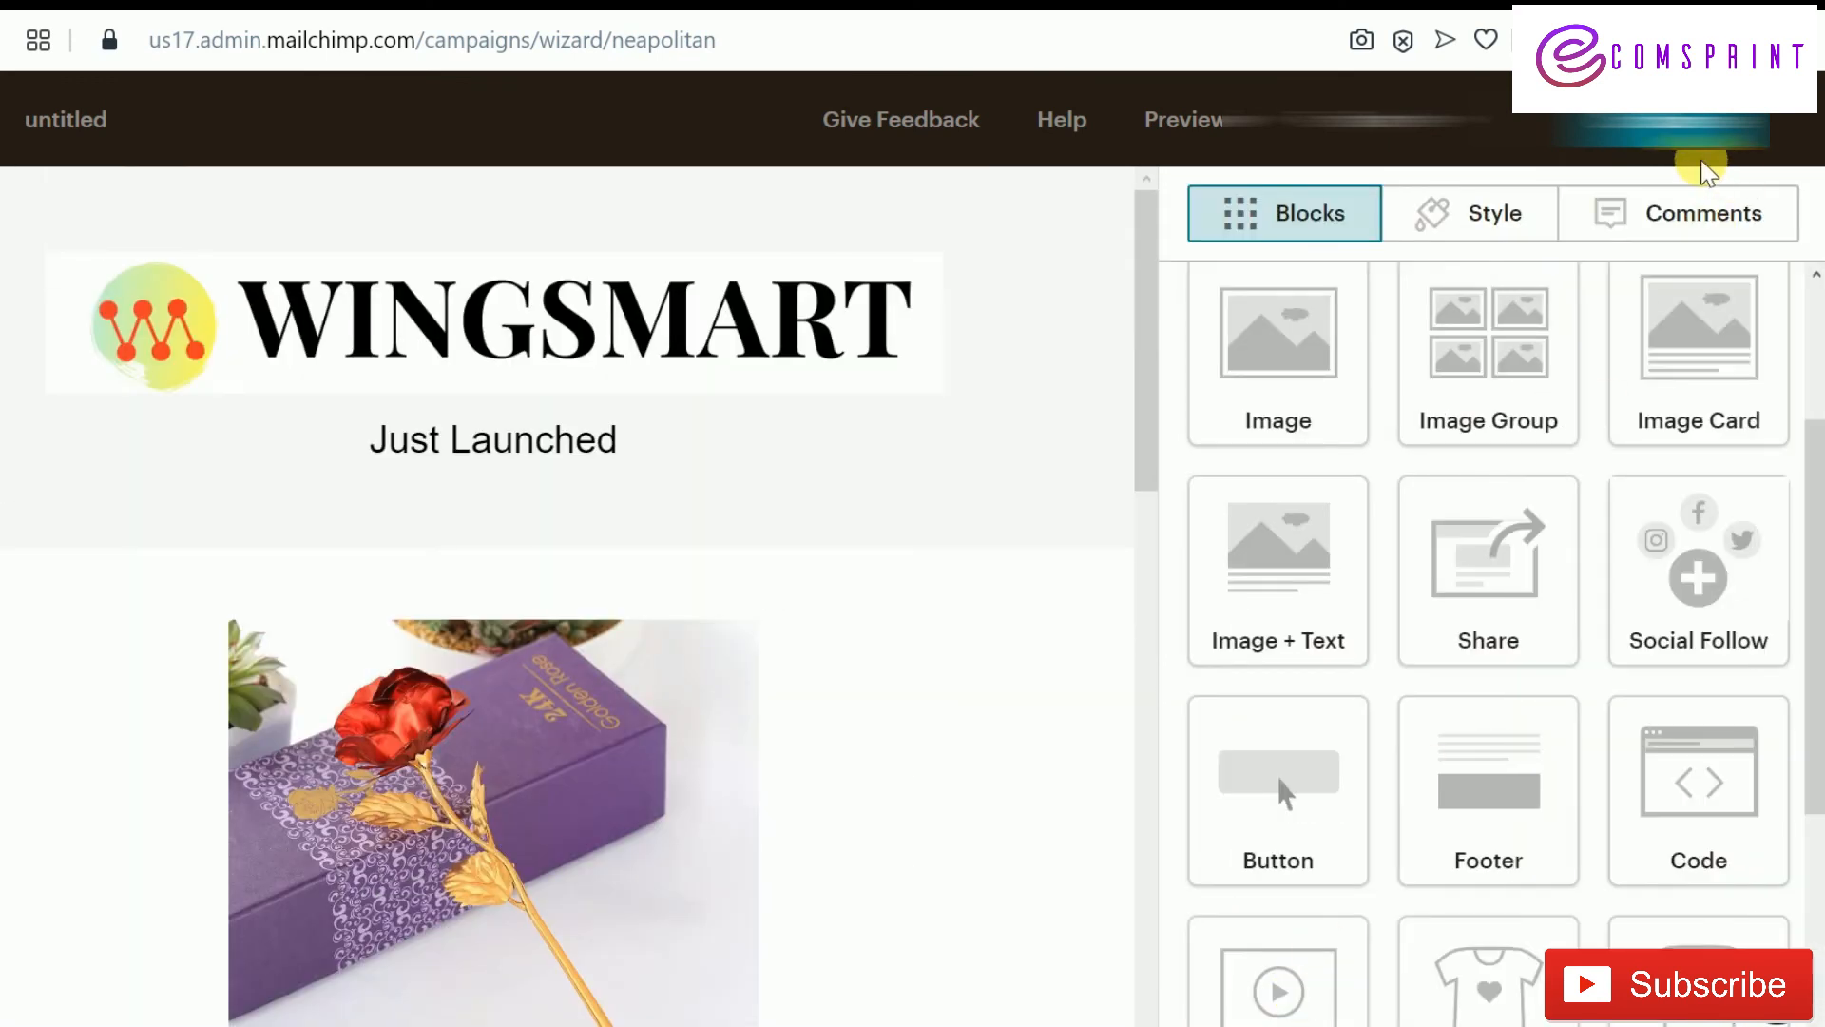